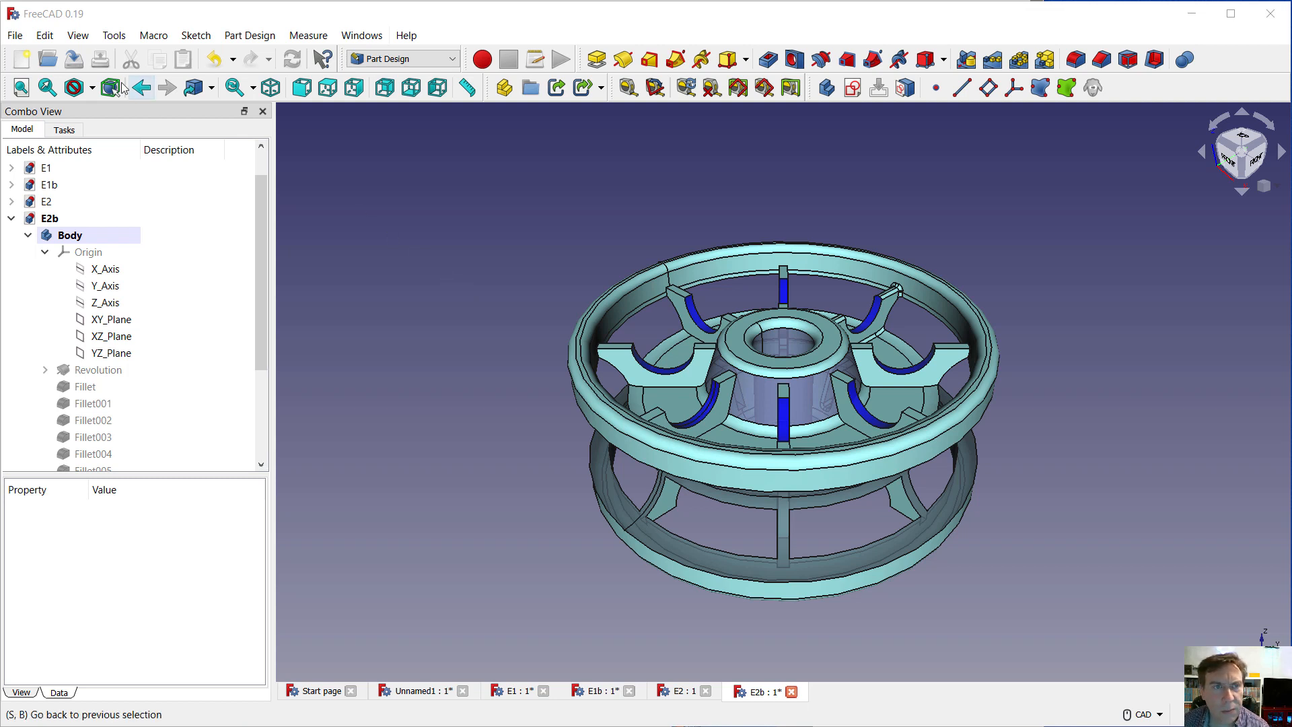
Create a new document, move the Part Design helper toolbar to the start of its row, and add a new body
left_click(20, 59)
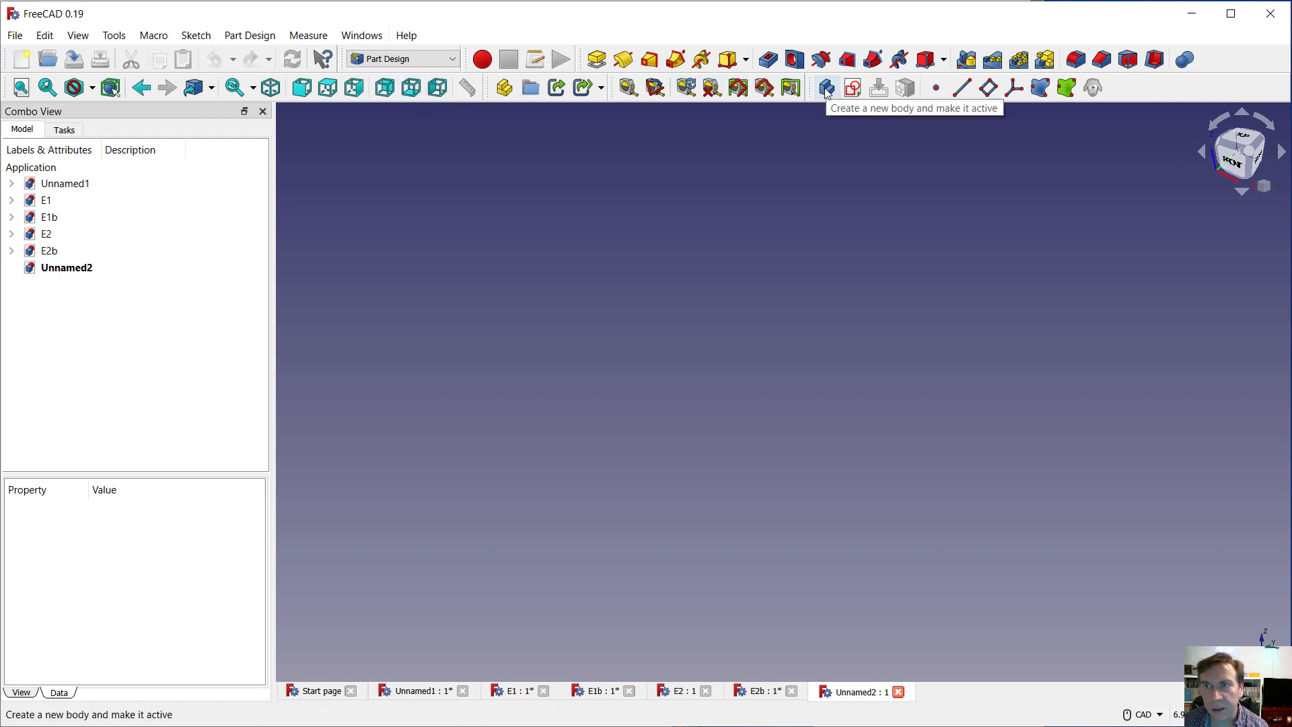
left_click_drag(808, 90, 1, 88)
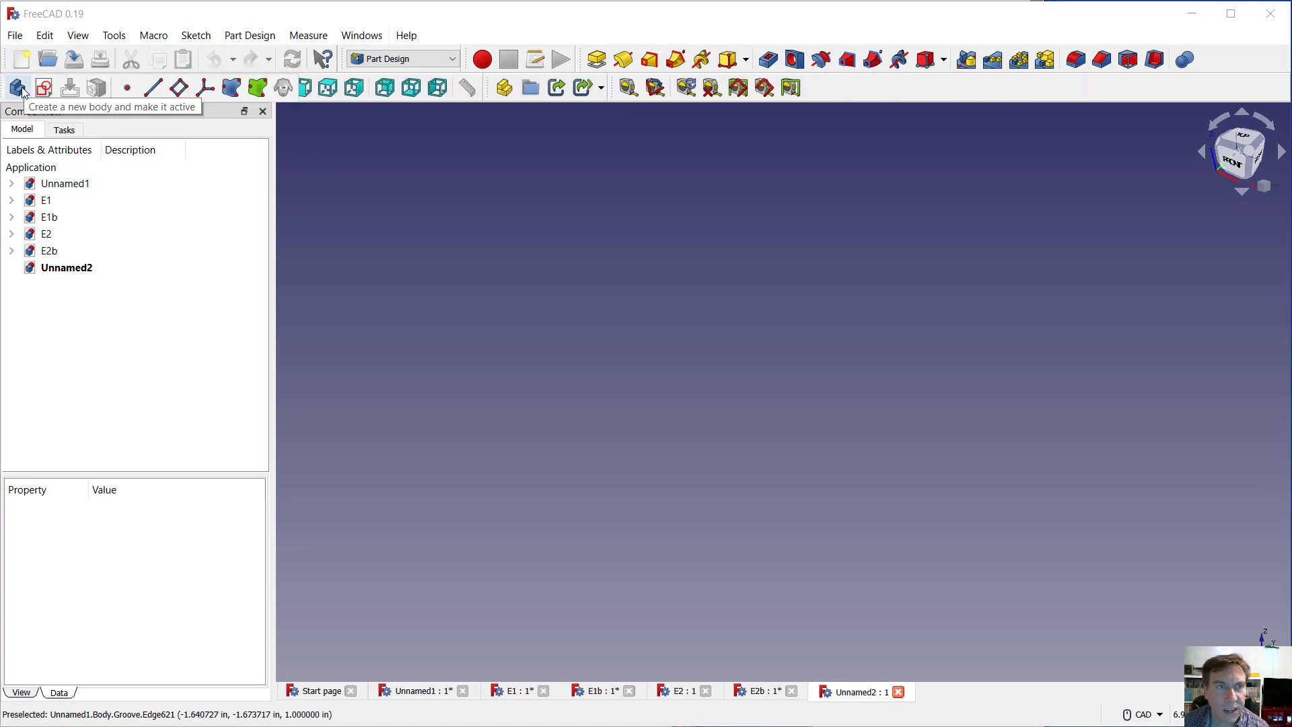
left_click(18, 87)
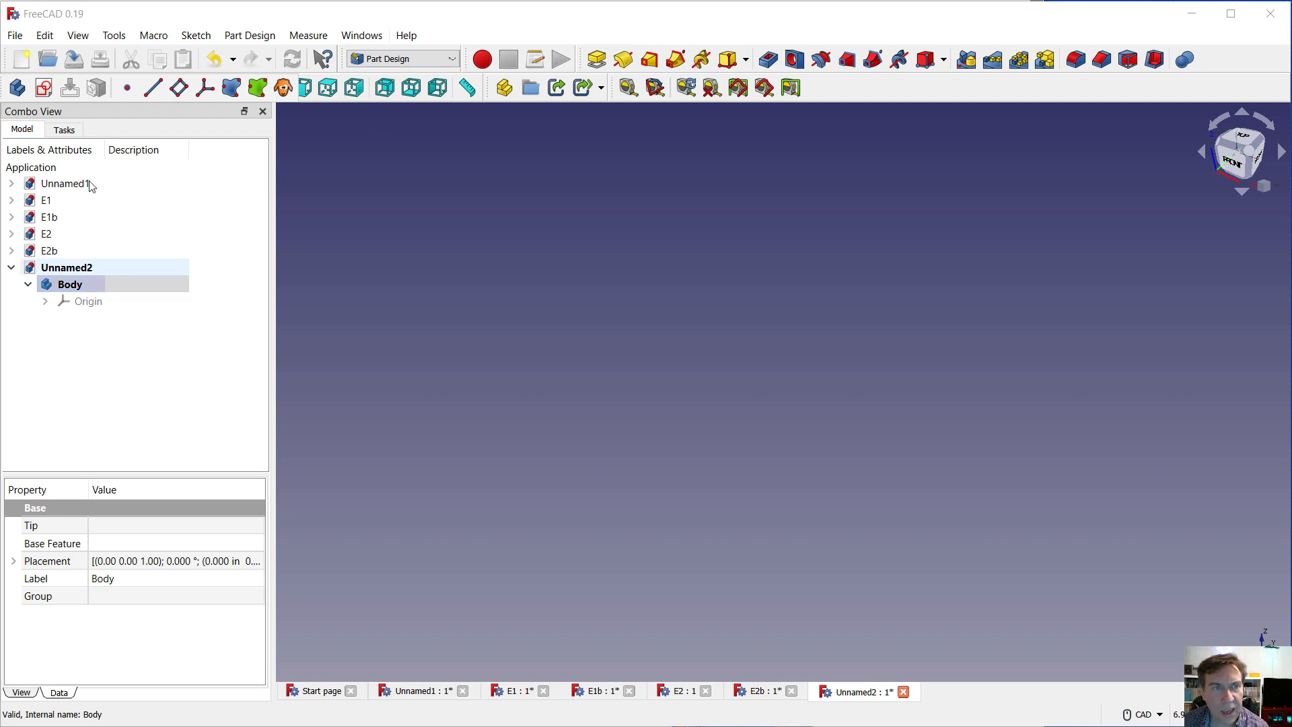
Start a new sketch on the body's XZ_Plane
left_click(45, 88)
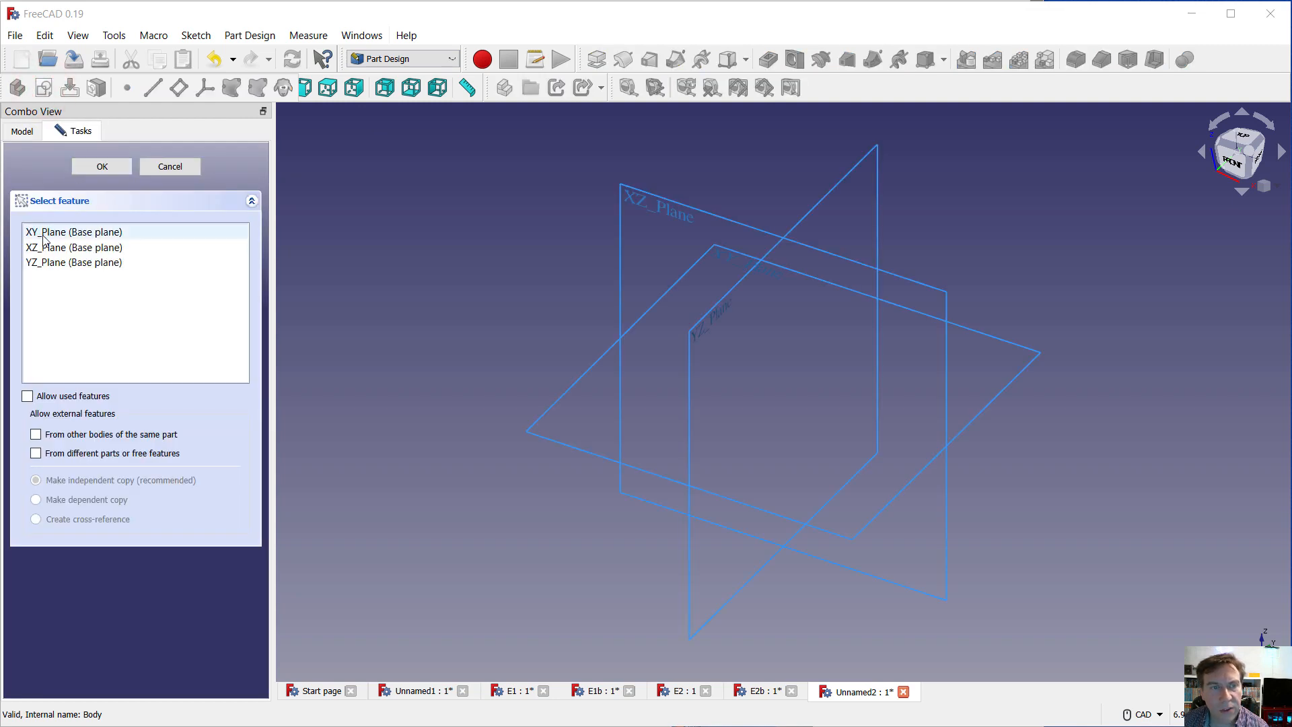
left_click(42, 251)
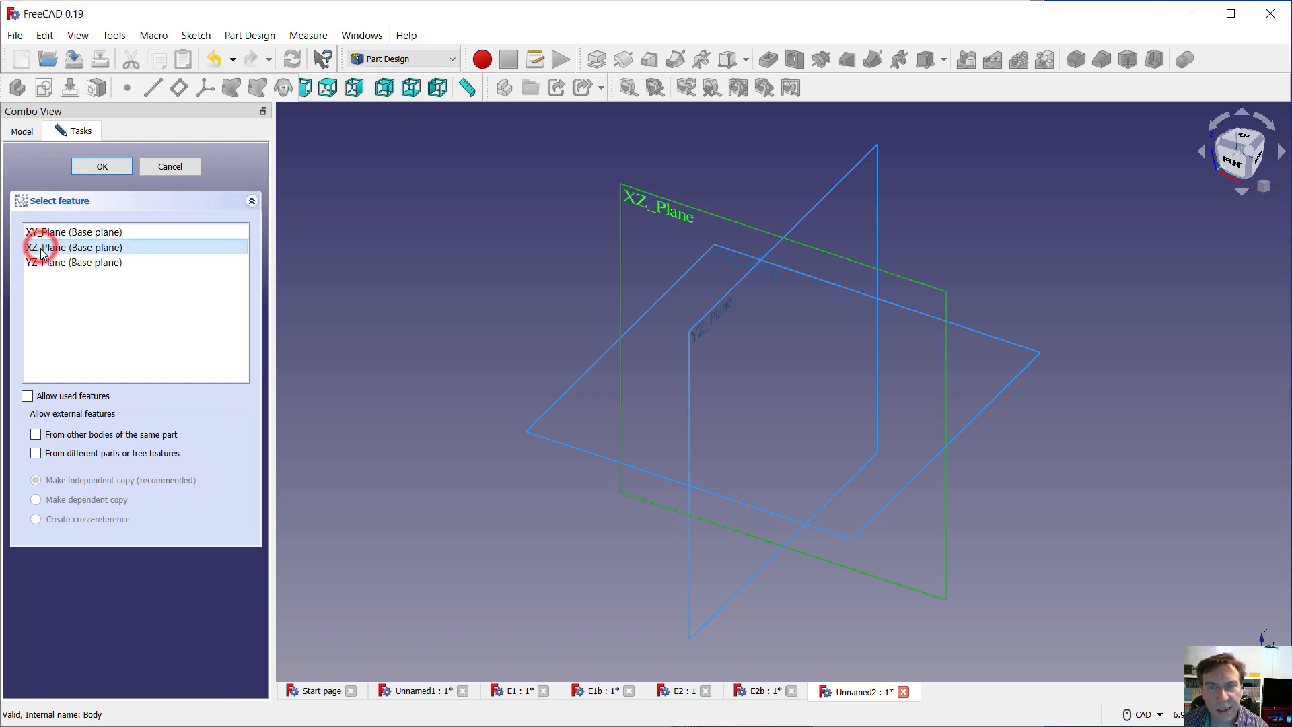
left_click(104, 167)
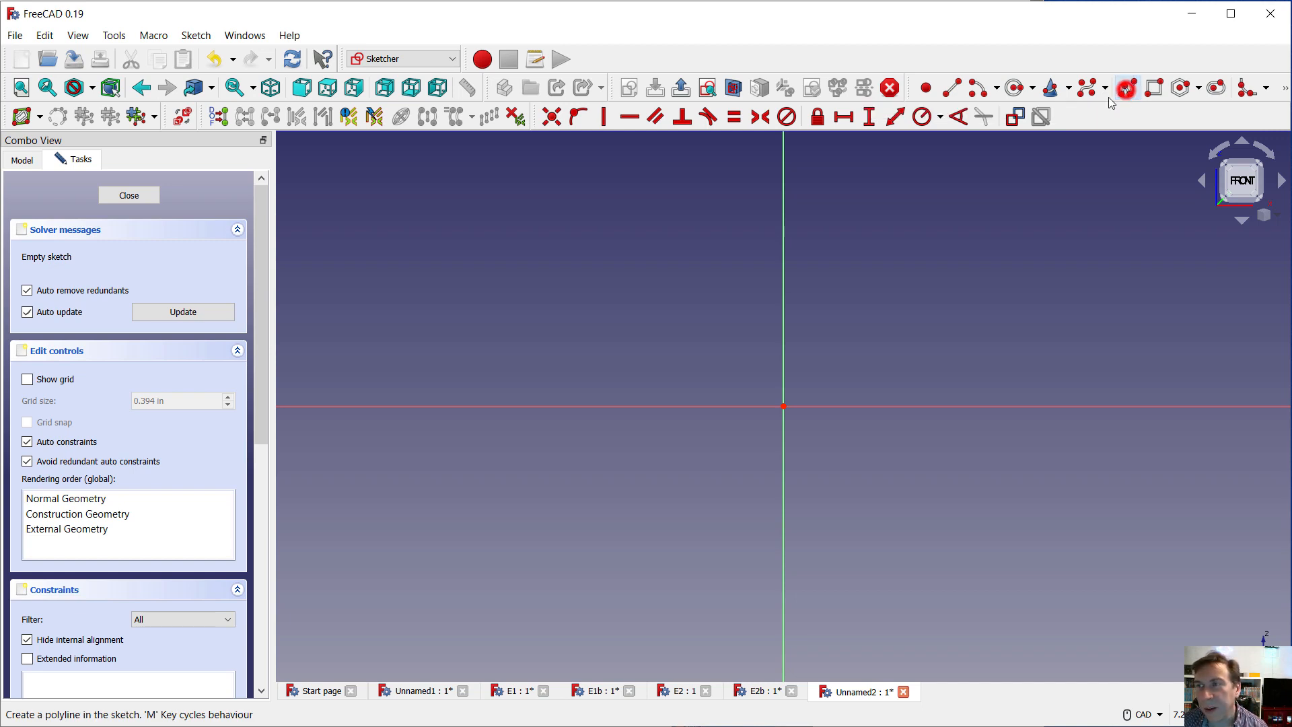
Sketch an open seven-segment polyline left of the vertical axis, starting and ending on the horizontal axis, about 34 mm wide and 21.5 mm high
left_click(1129, 91)
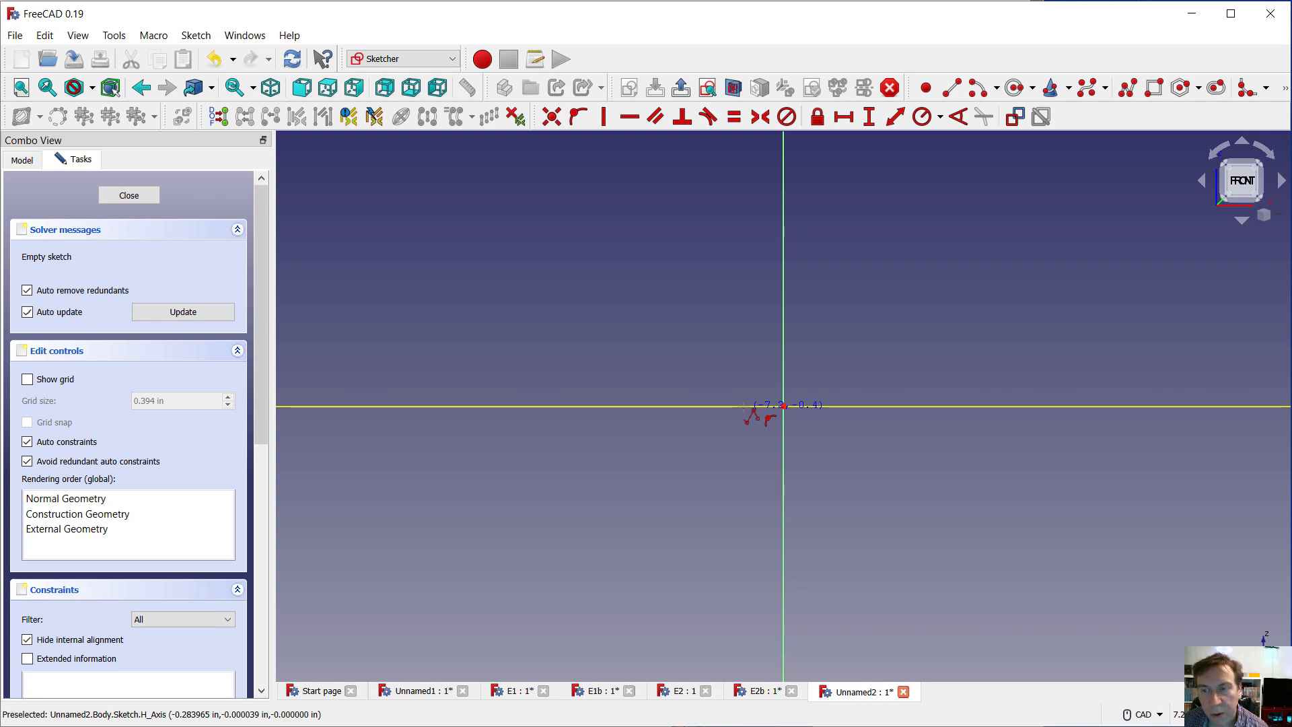
left_click(743, 406)
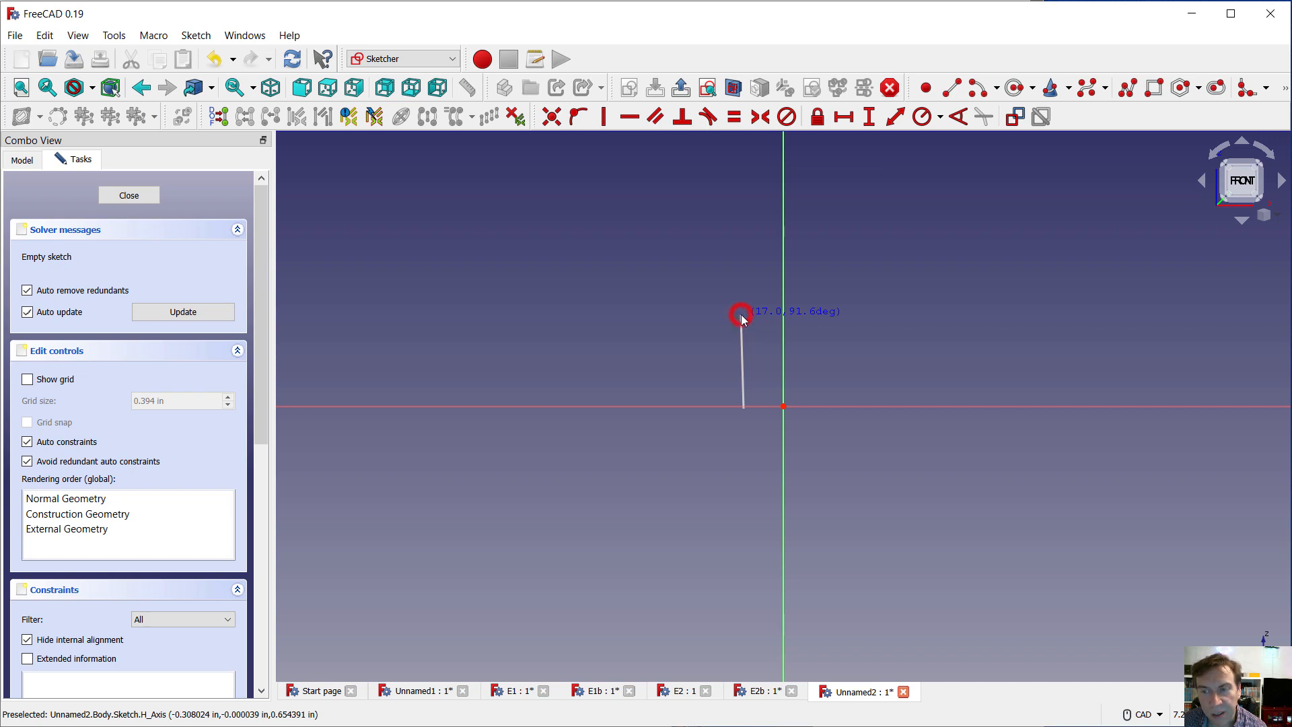
left_click(743, 315)
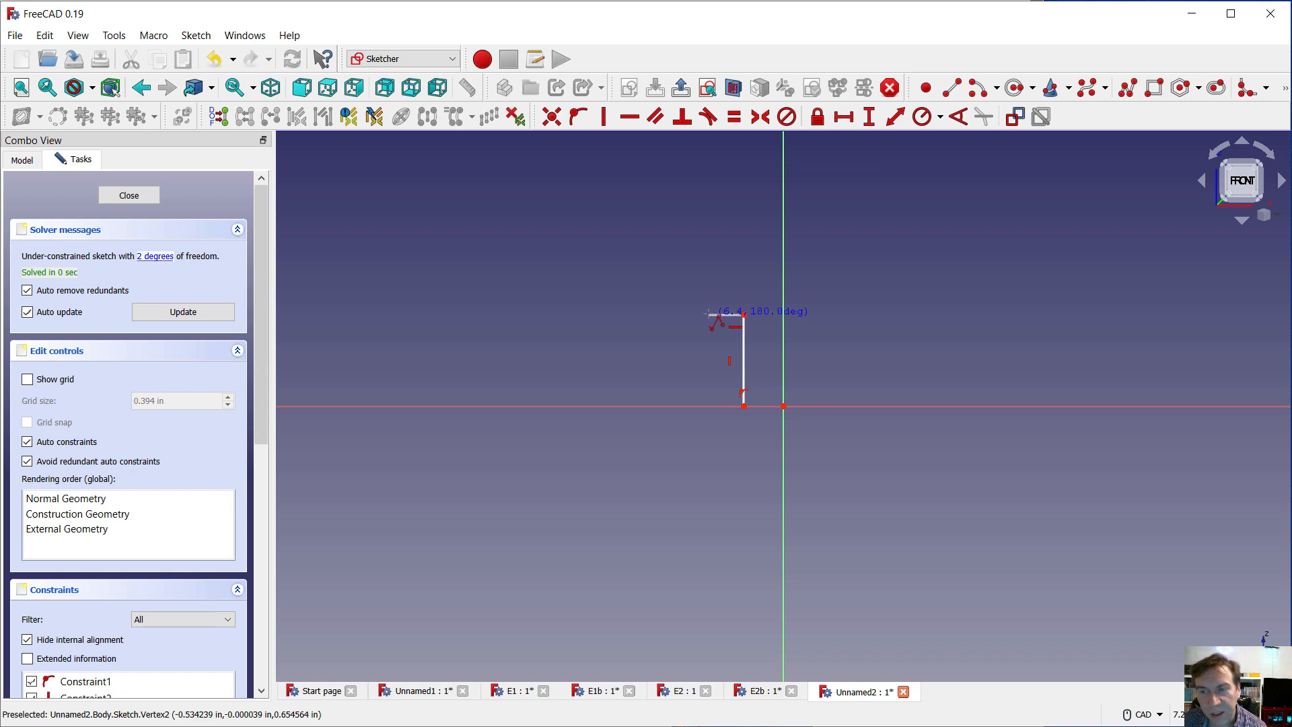
left_click(709, 314)
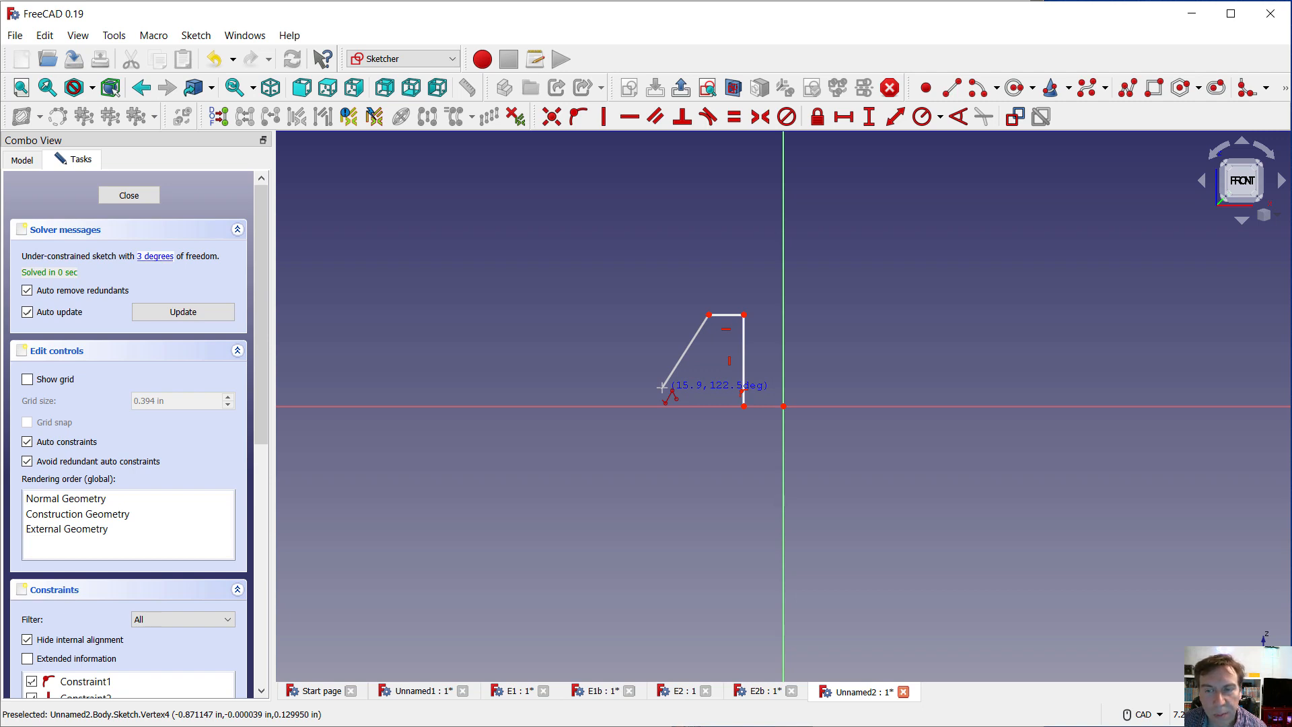
left_click(662, 387)
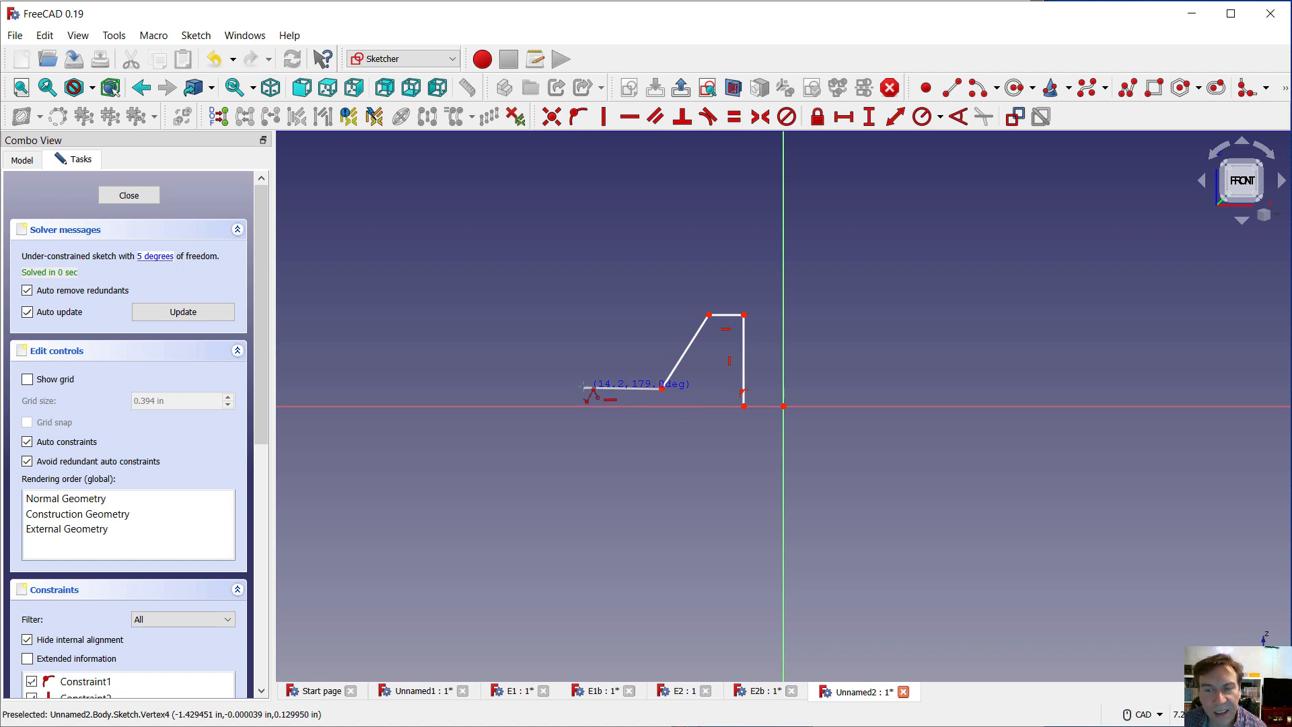
left_click(585, 389)
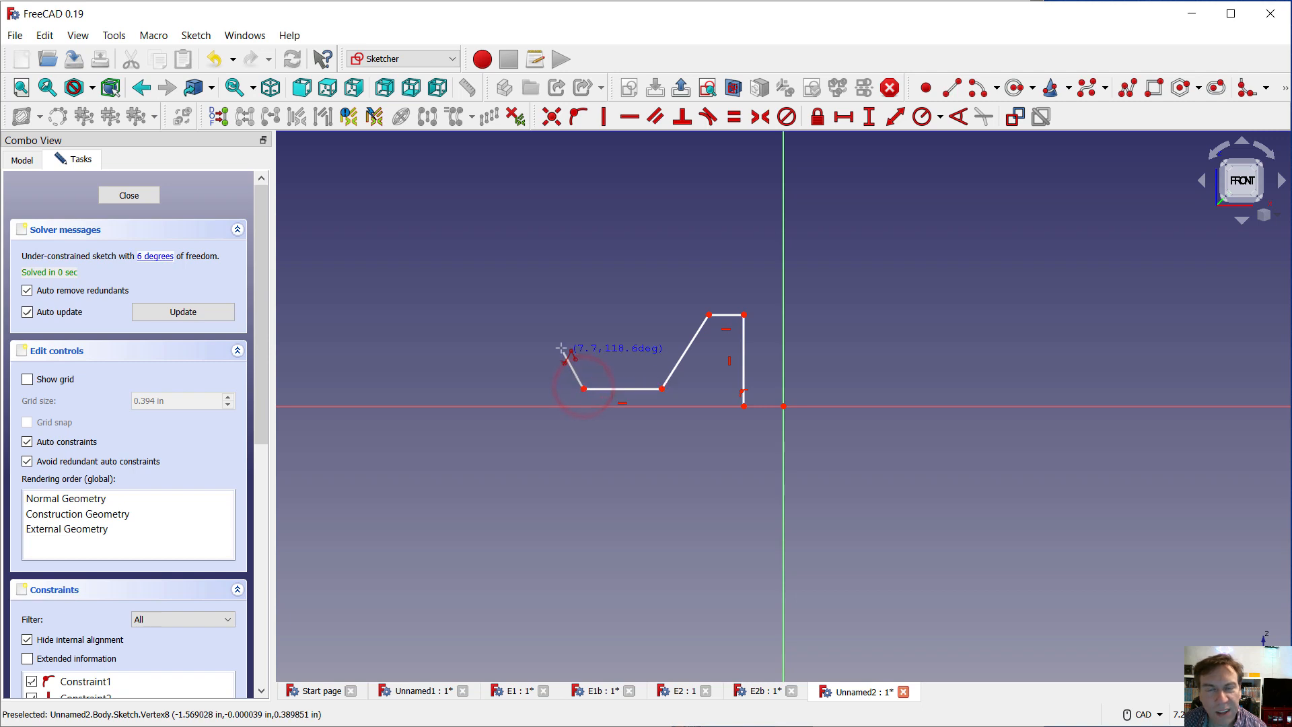
left_click(584, 287)
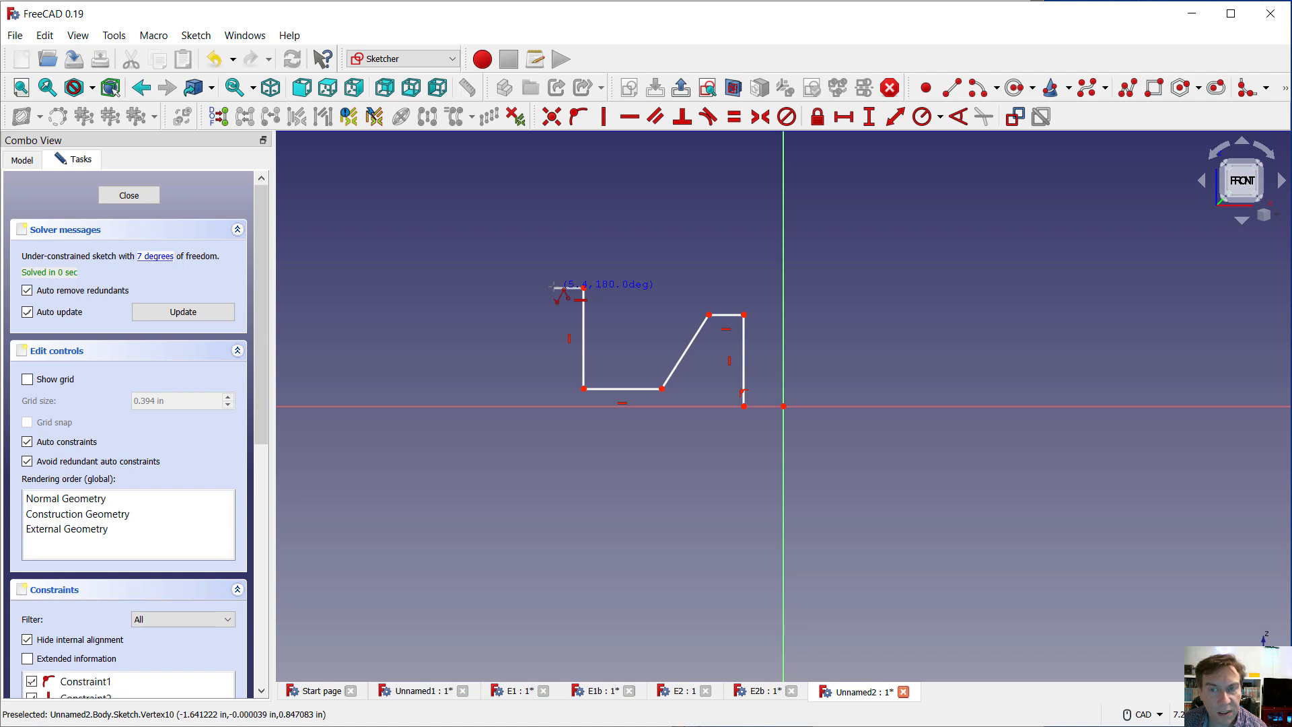
left_click(554, 287)
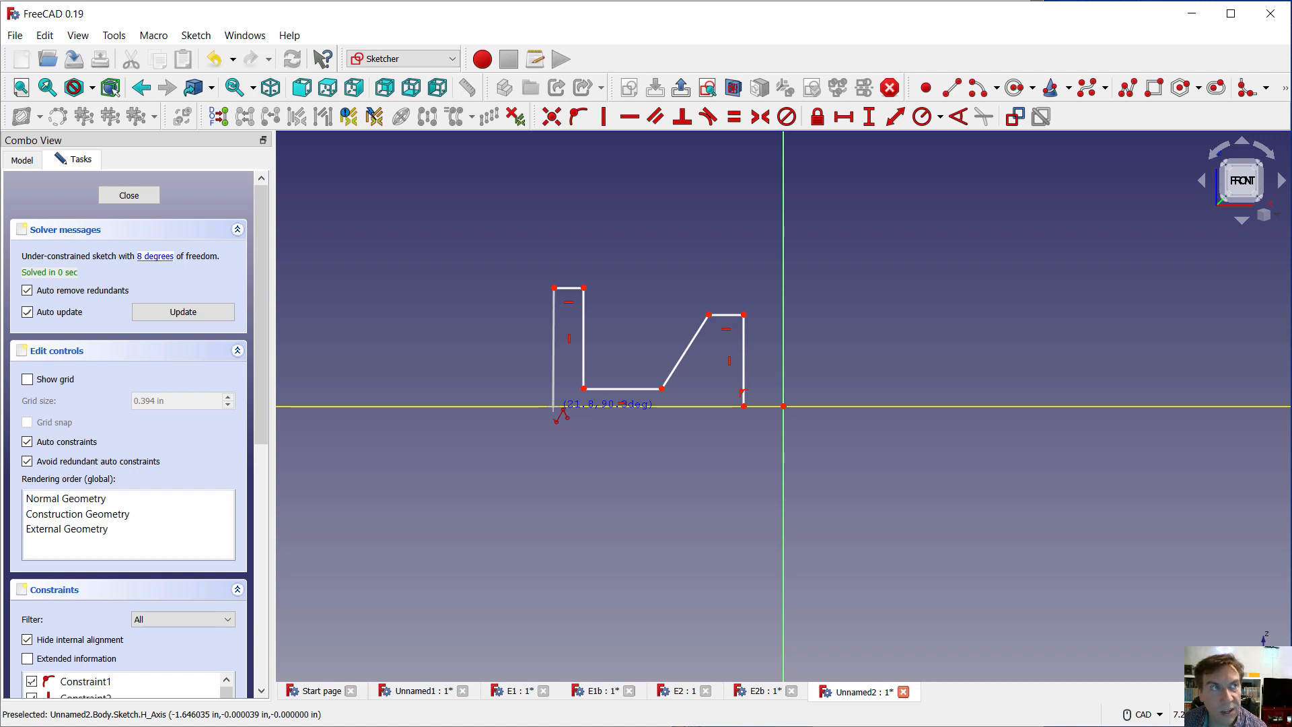
left_click(553, 406)
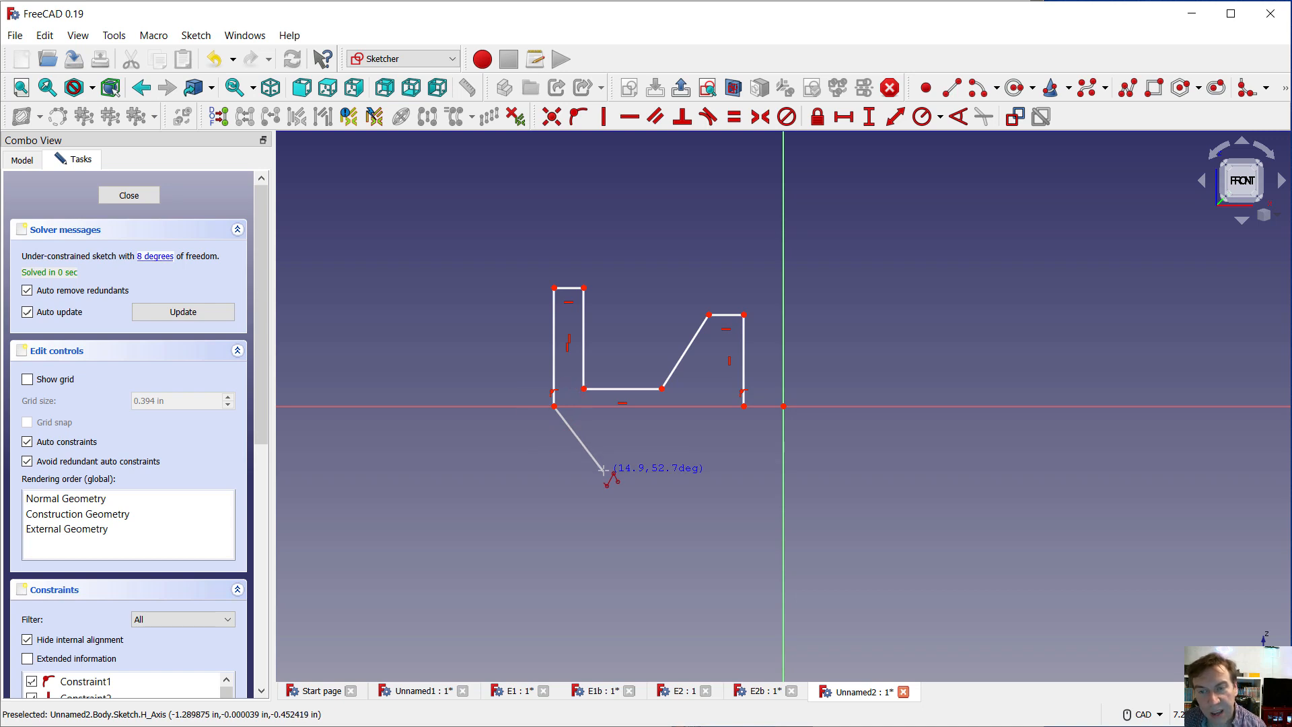
right_click(604, 469)
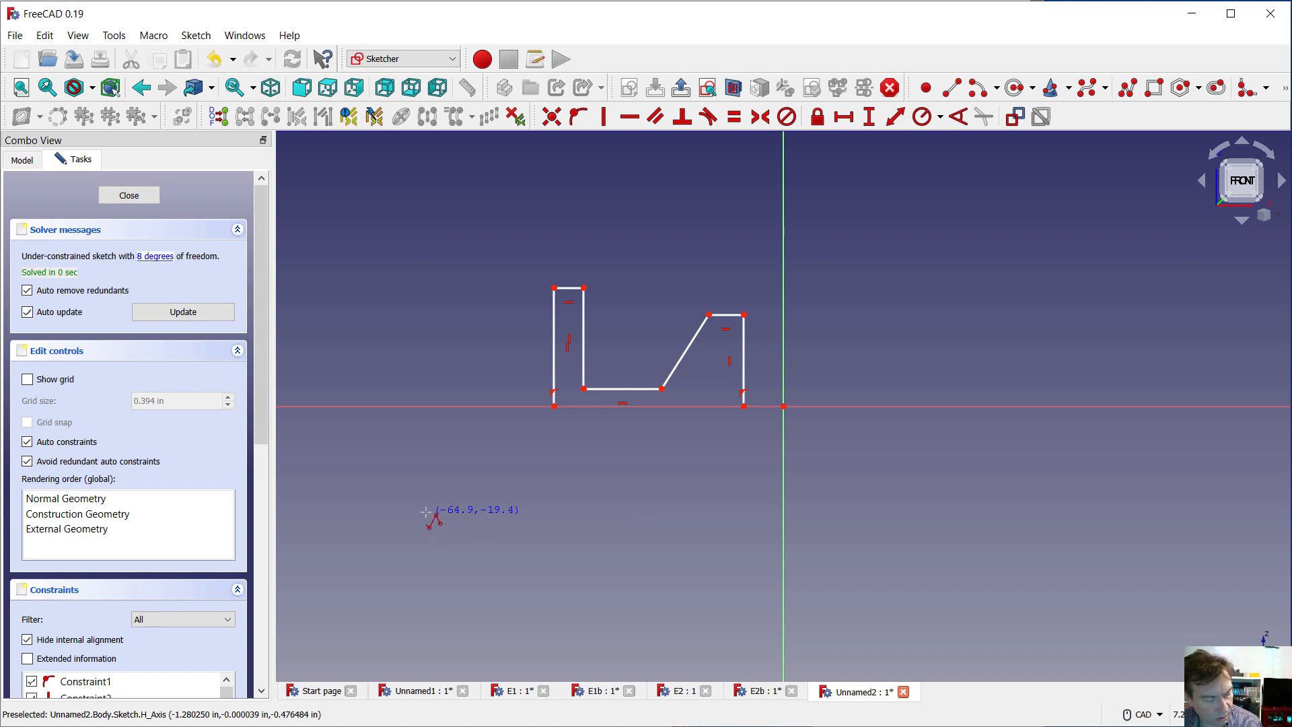
key("Escape")
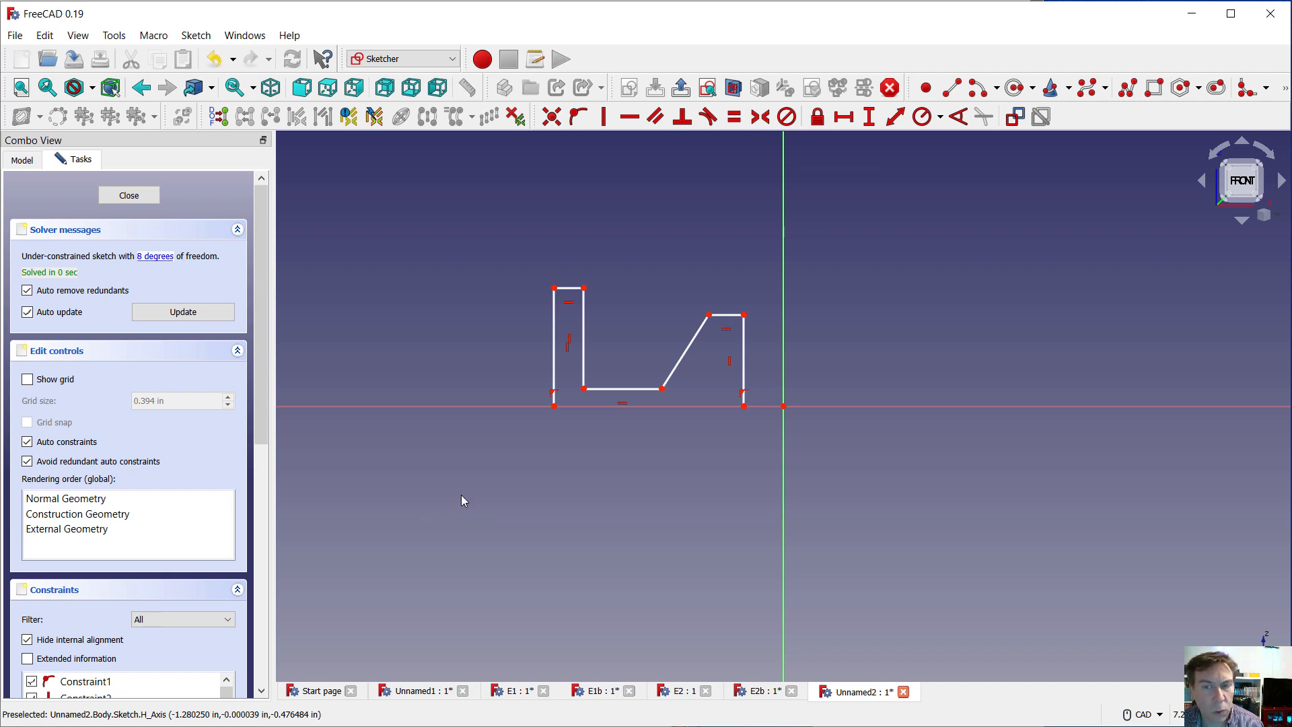
key("Escape")
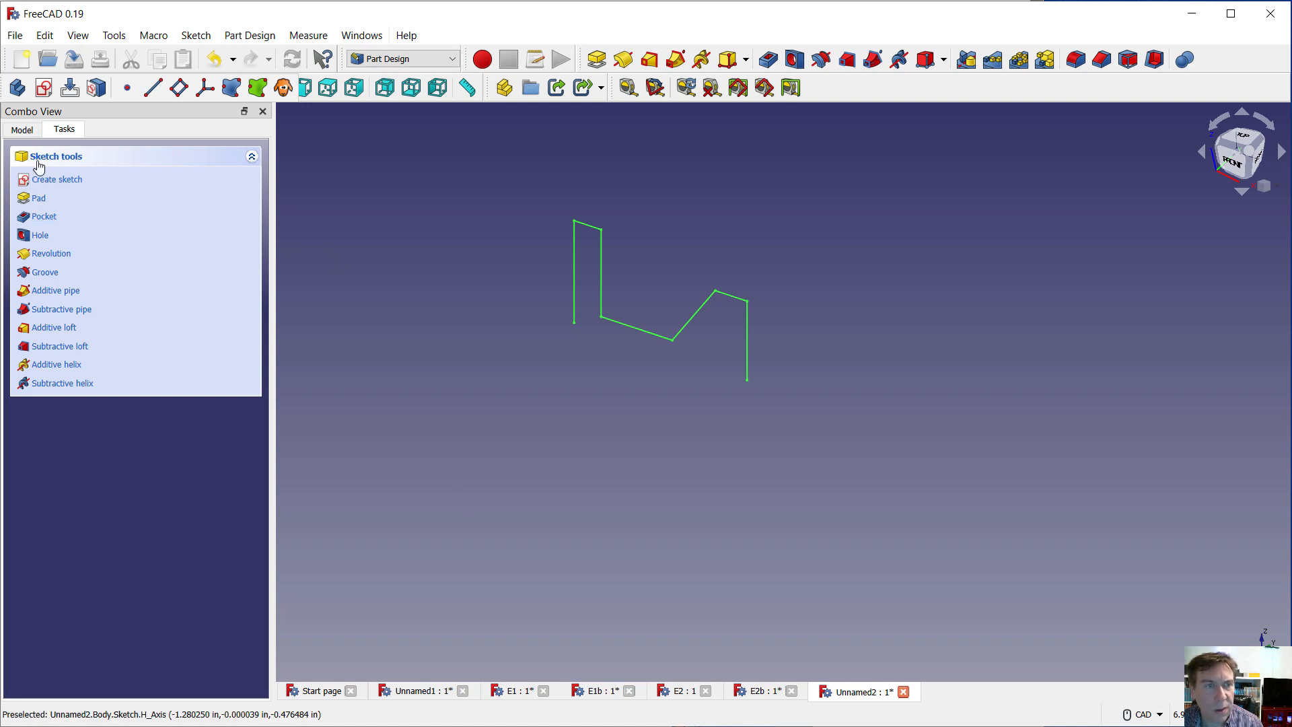
Reopen the body's profile sketch for editing
left_click(22, 129)
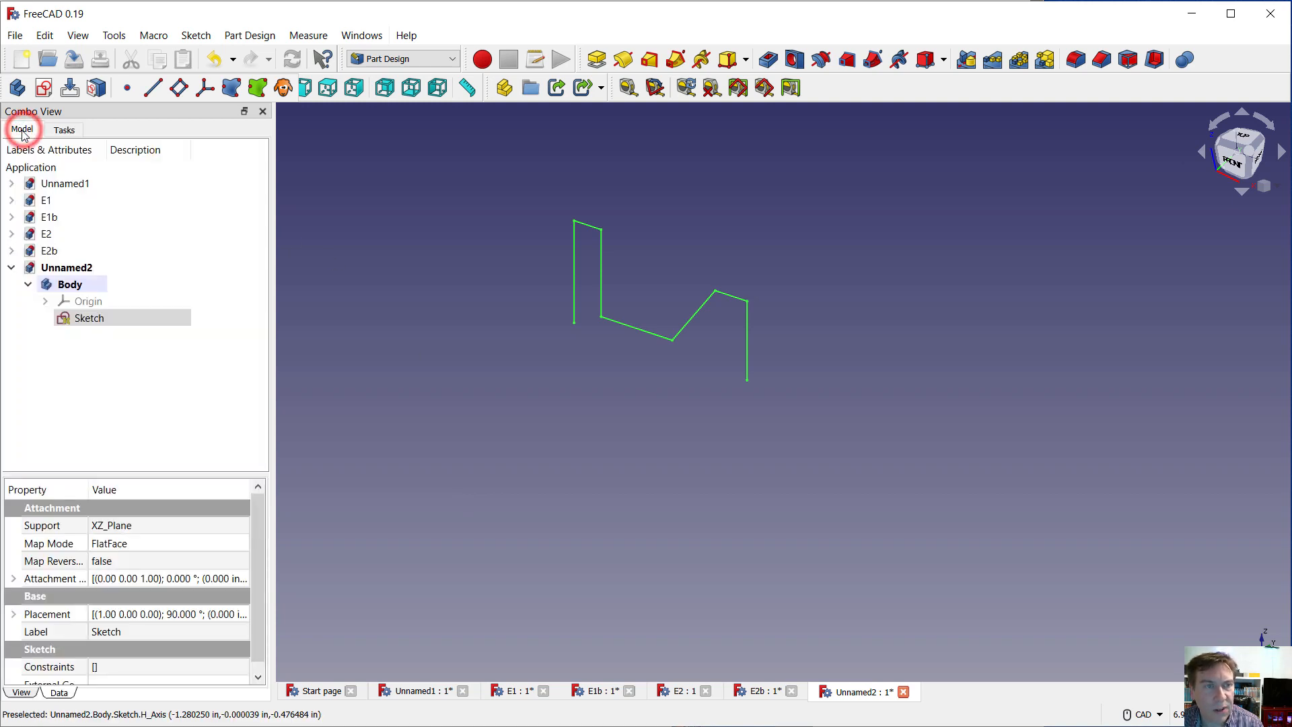
left_click(80, 320)
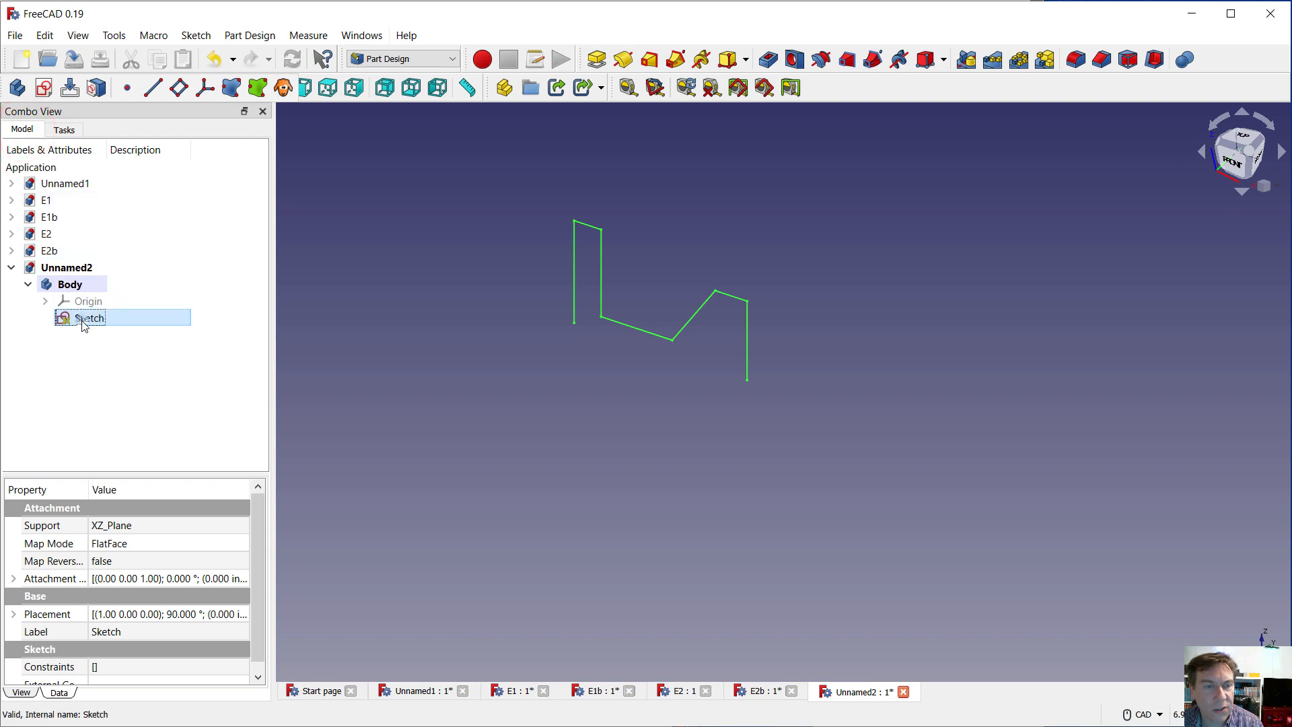
right_click(84, 324)
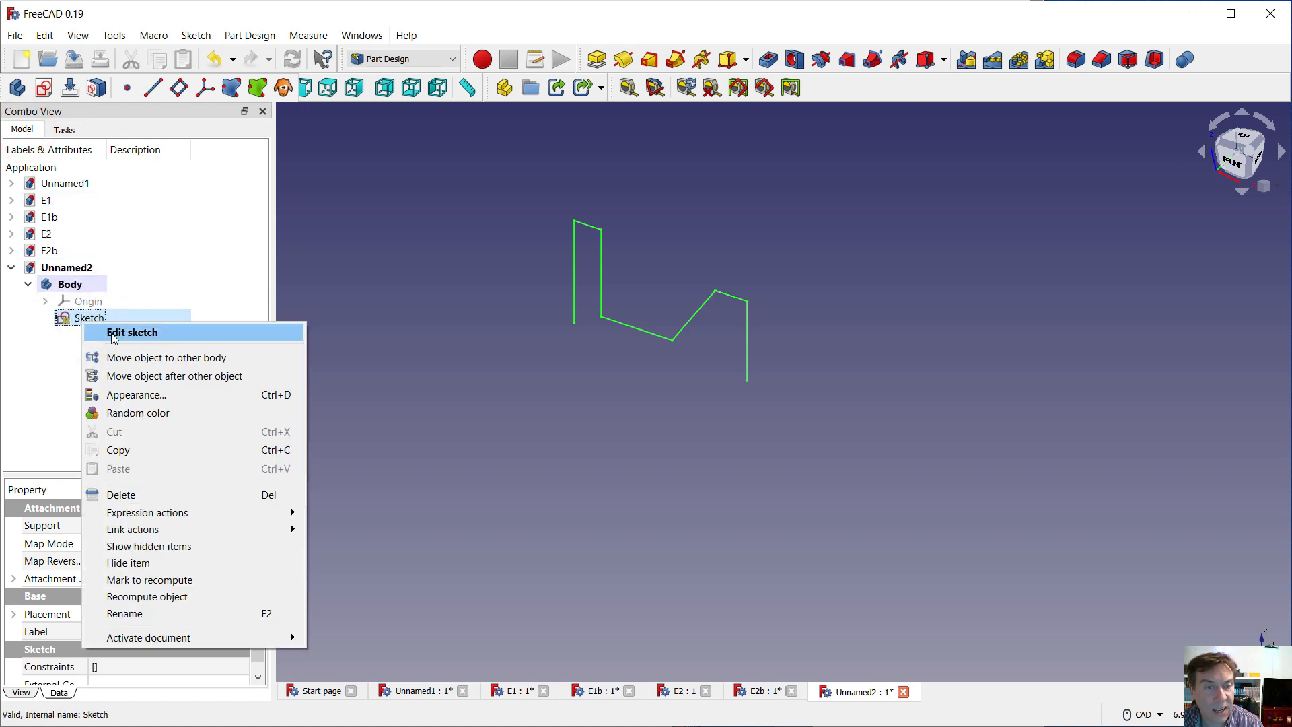
left_click(113, 333)
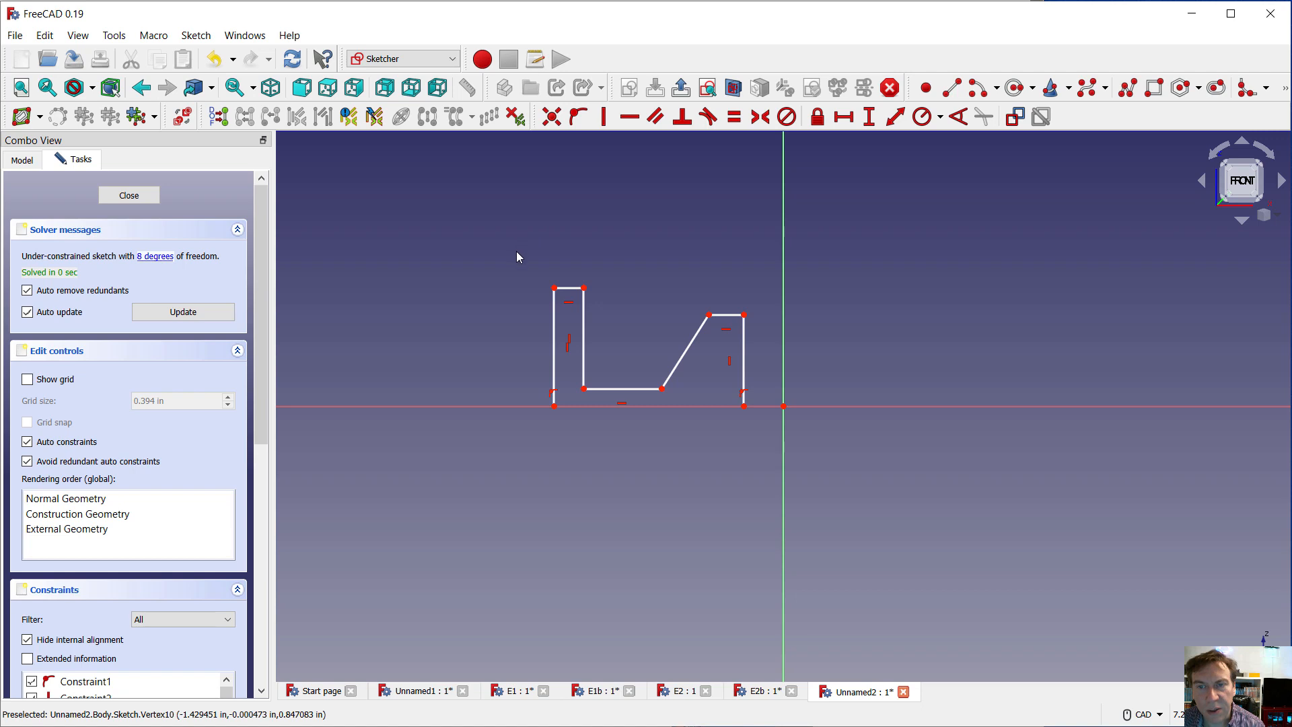
Mirror the entire half-profile about the sketch's horizontal axis using the Symmetry tool
mouse_move(516, 251)
left_mouse_down()
mouse_move(626, 366)
mouse_move(760, 466)
left_mouse_up()
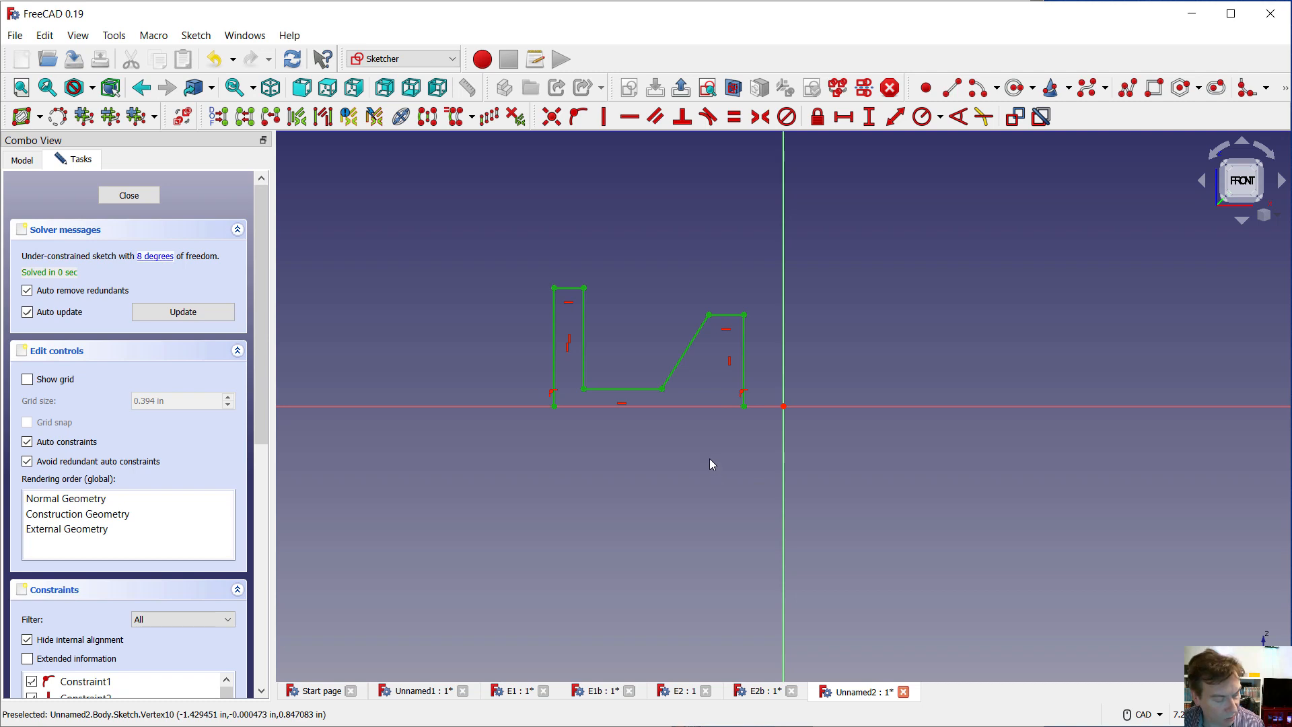
left_click(712, 407)
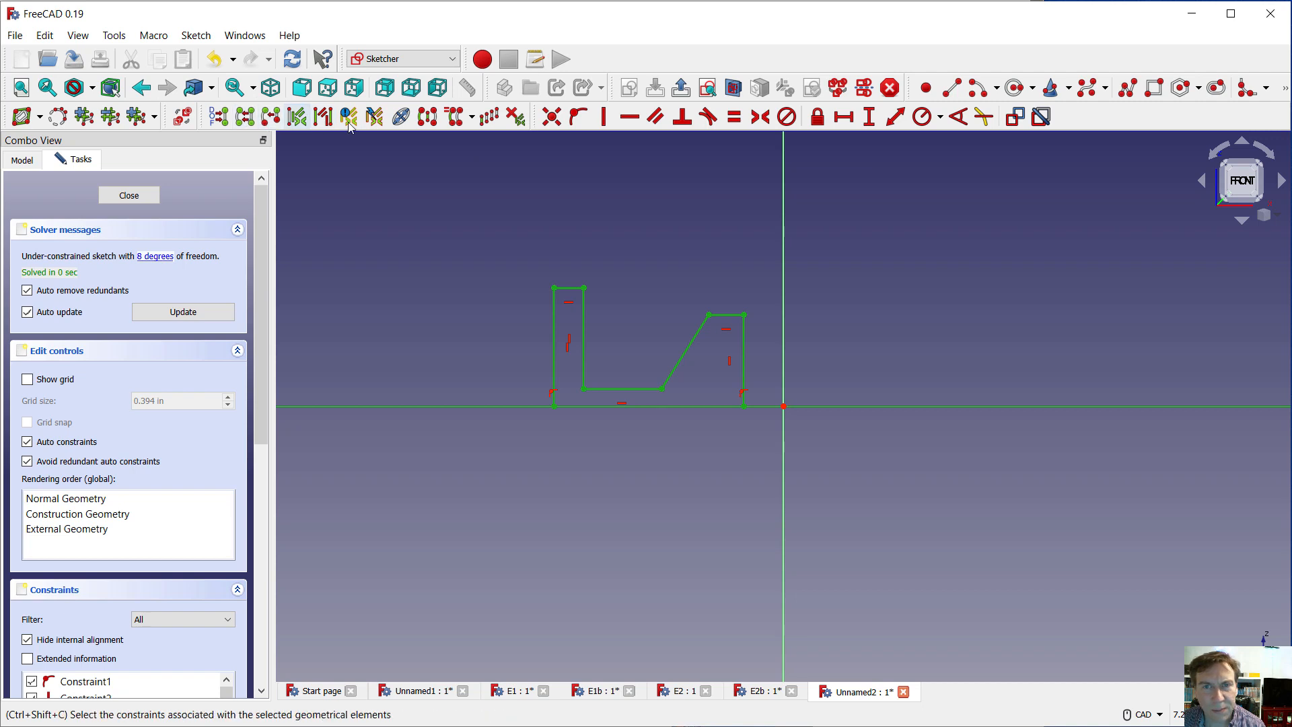
left_click(428, 124)
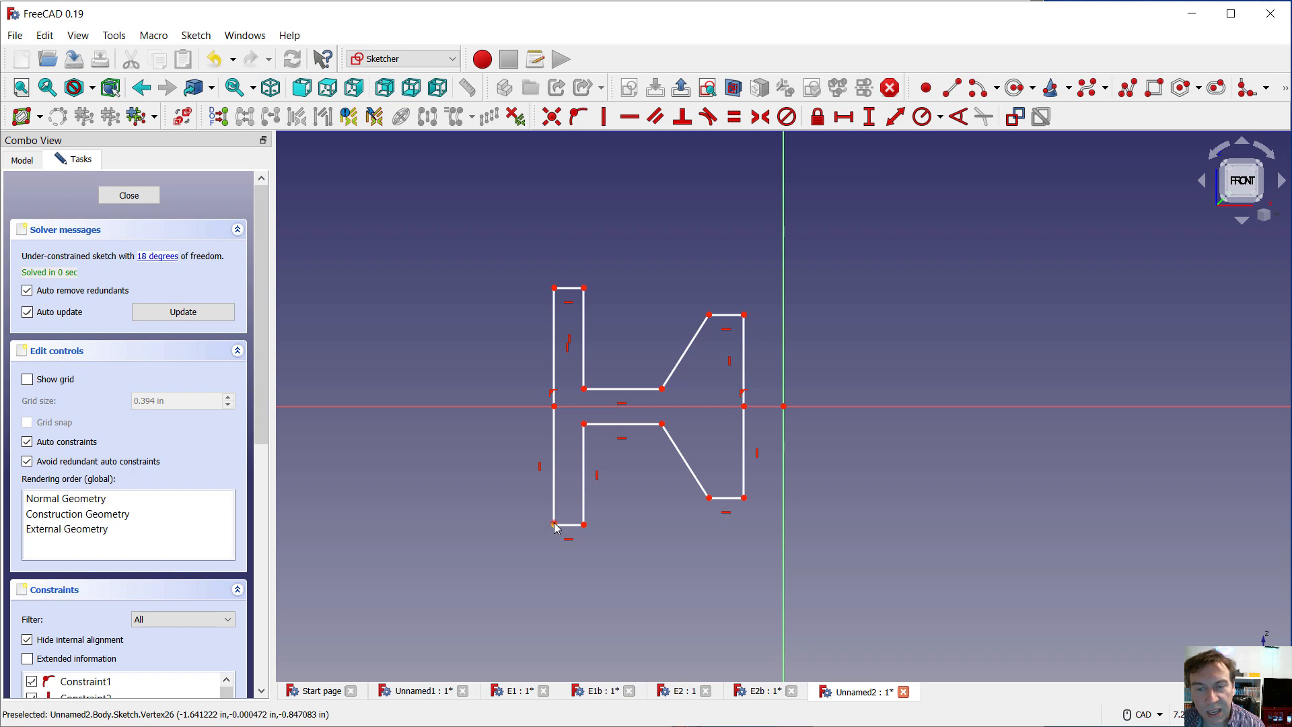
Test the mirrored profile by pulling its lower outer corner outward, and undo that move
left_click_drag(556, 528, 515, 548)
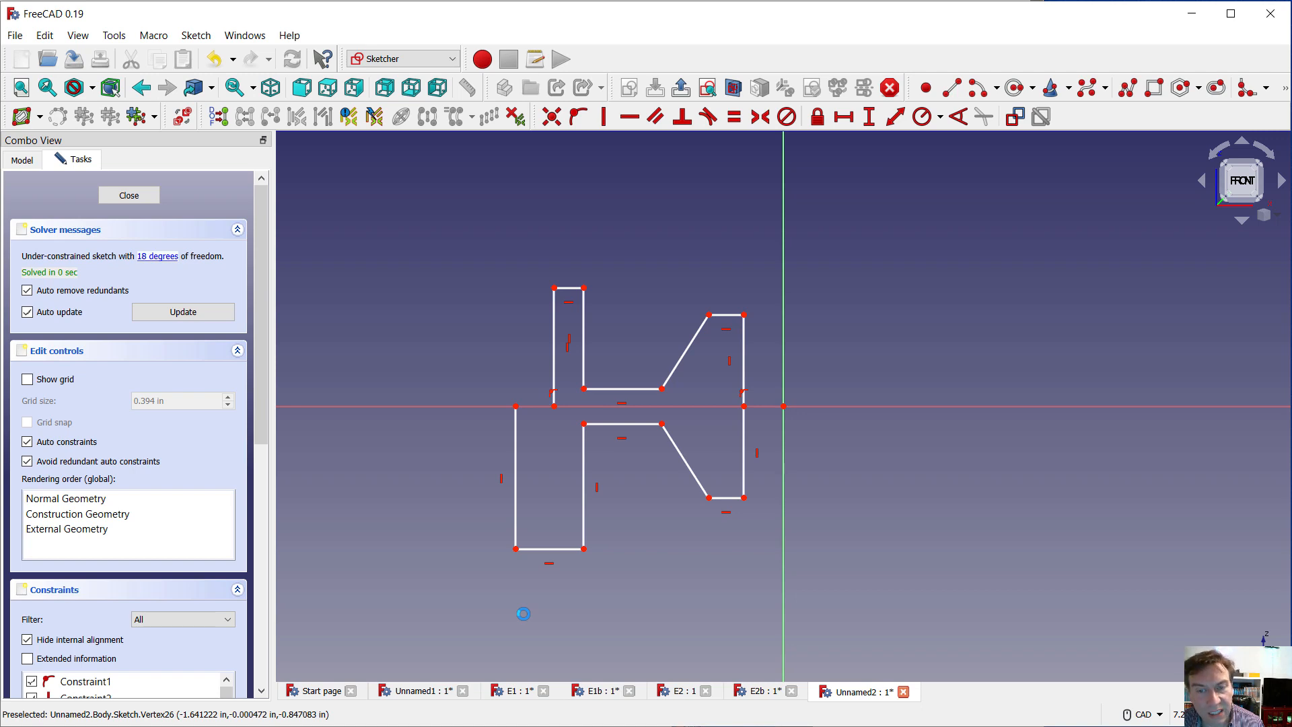
key("ctrl+z")
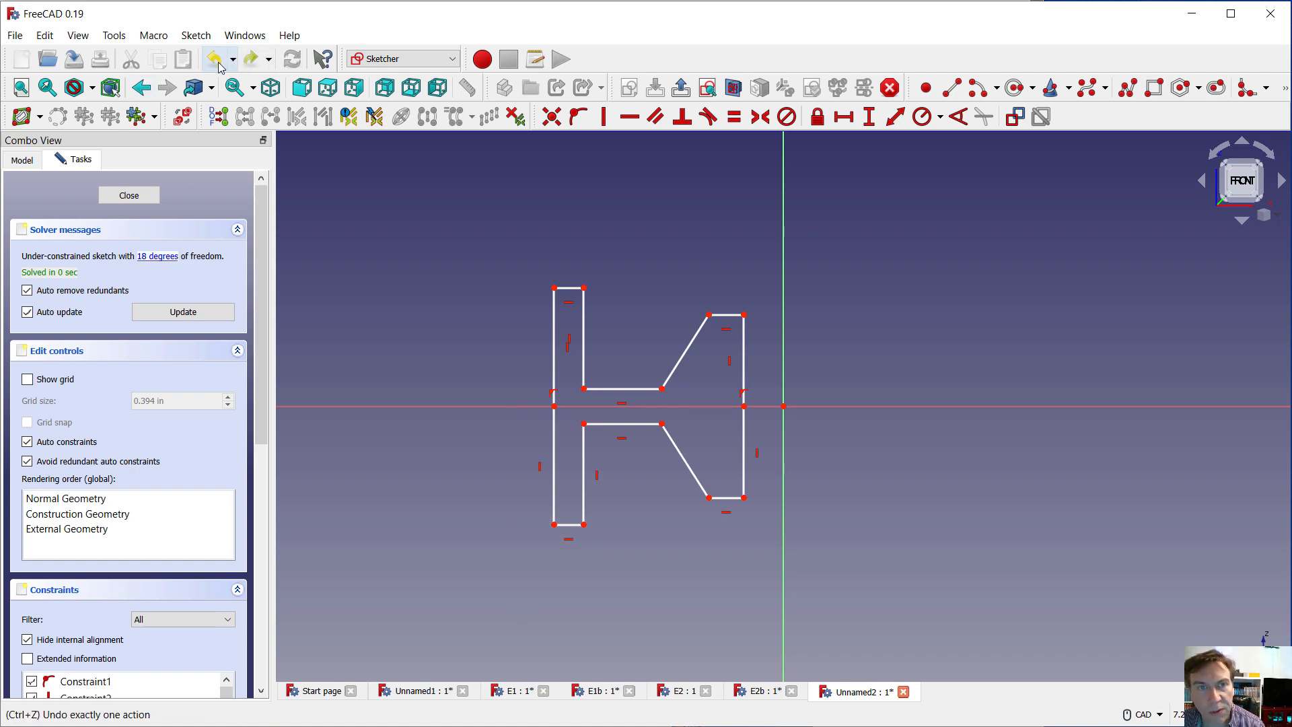
Replace the two half-height vertical lines farthest from the vertical axis with one vertical line about 43 mm long joining the profile's outer corners
left_click(555, 434)
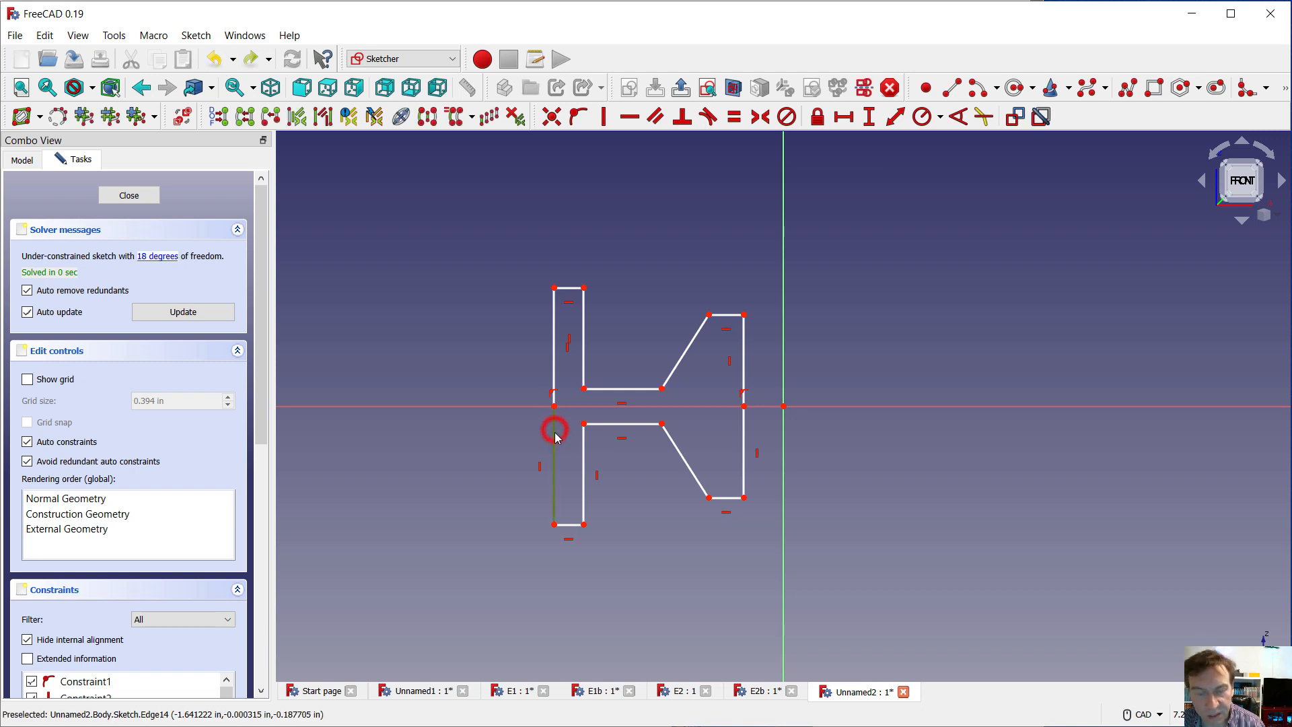
key("Delete")
left_click(552, 365)
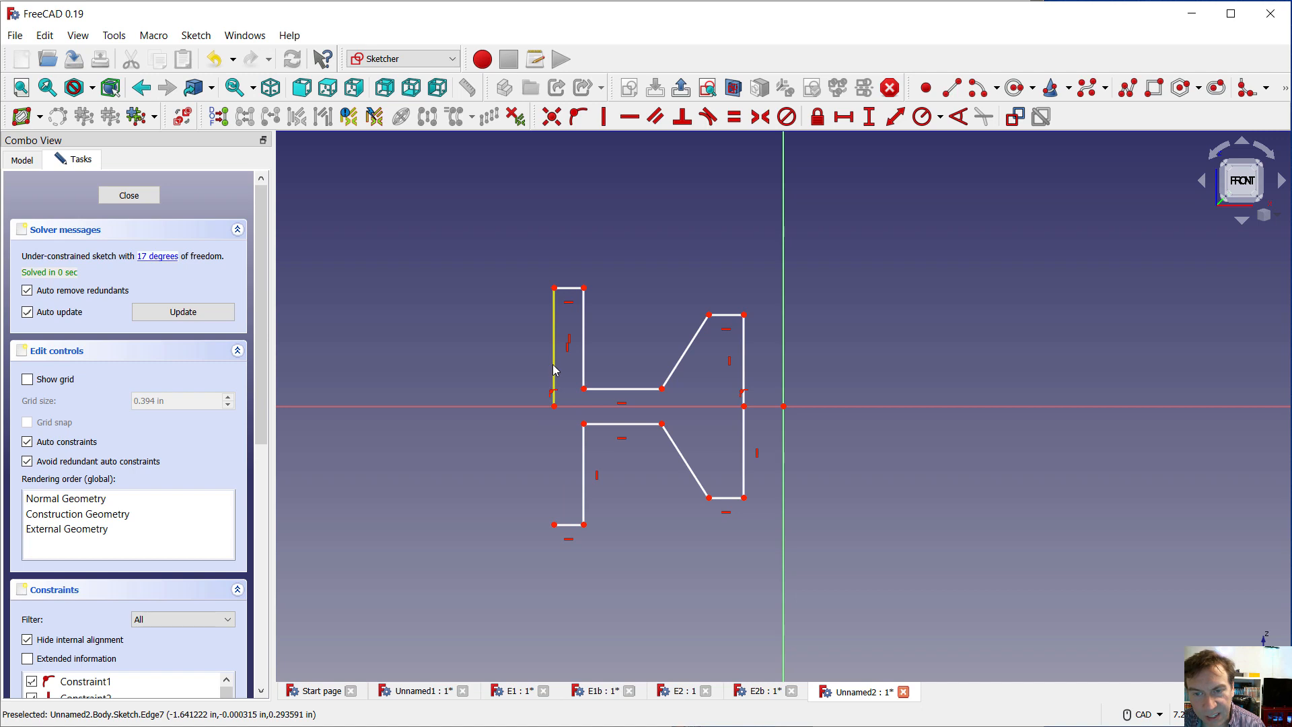
key("Delete")
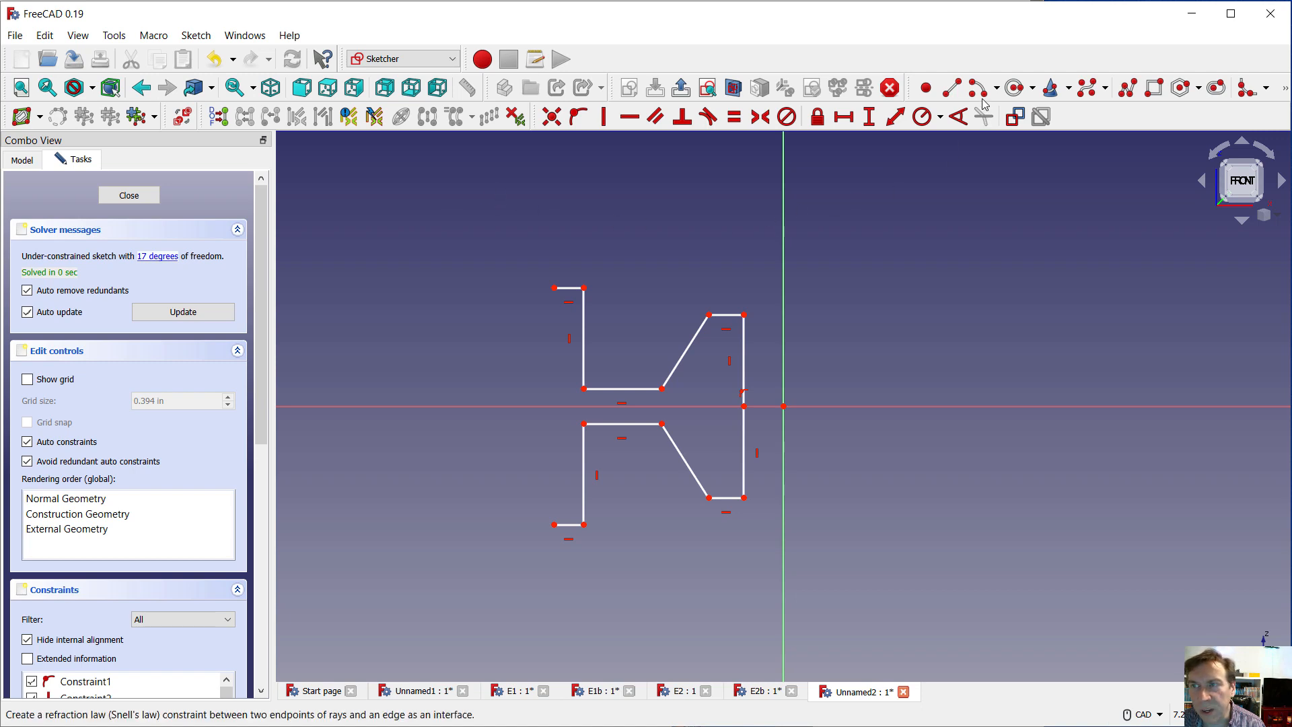
left_click(952, 89)
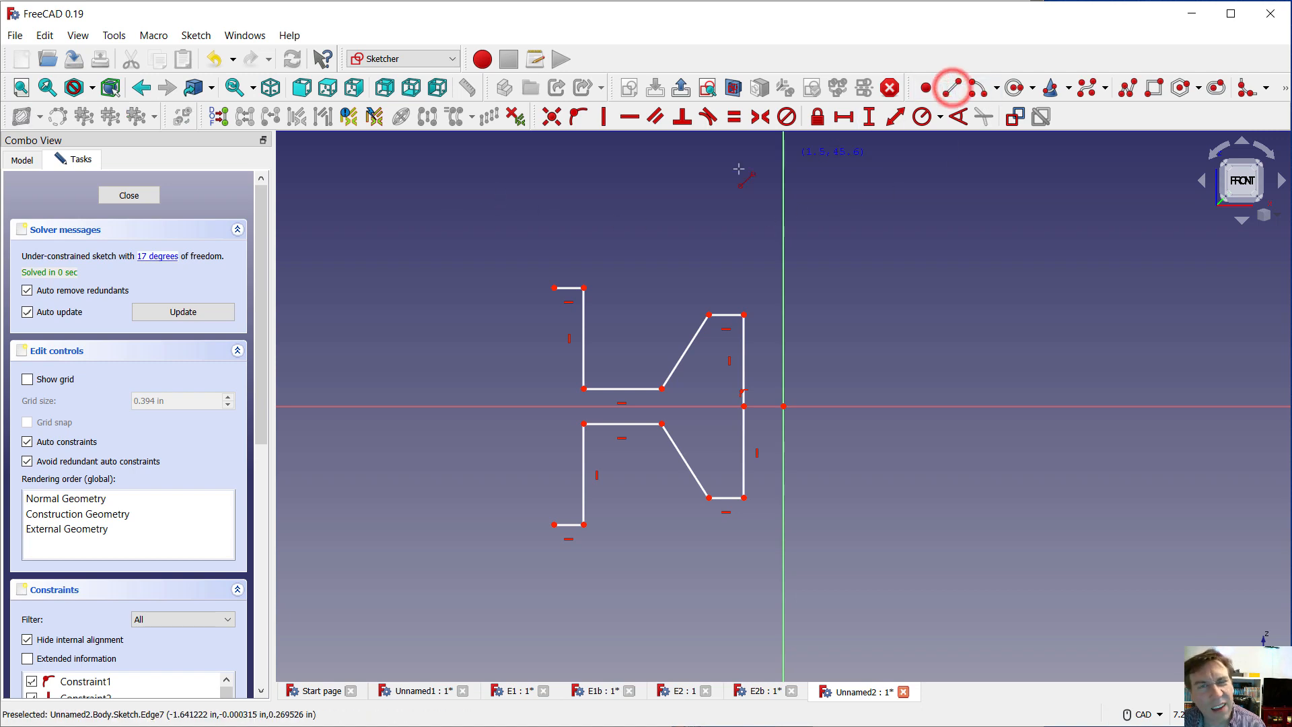
left_click(554, 287)
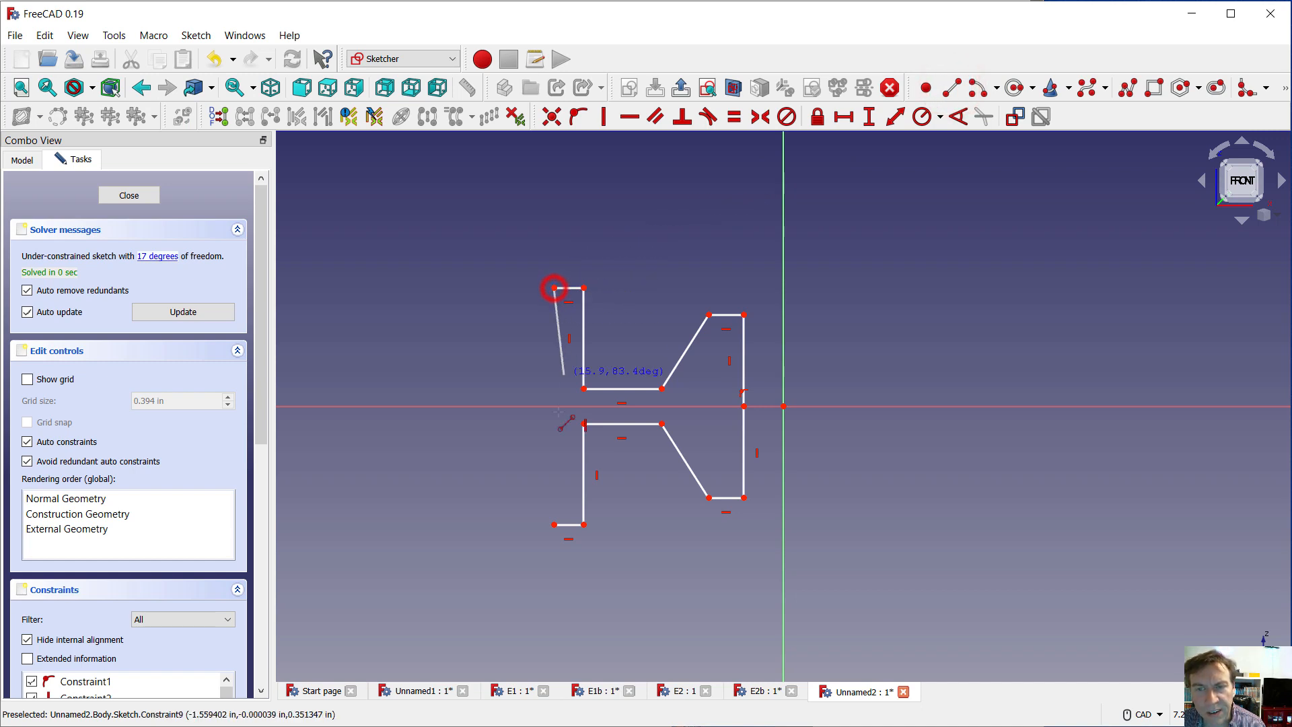
left_click(554, 524)
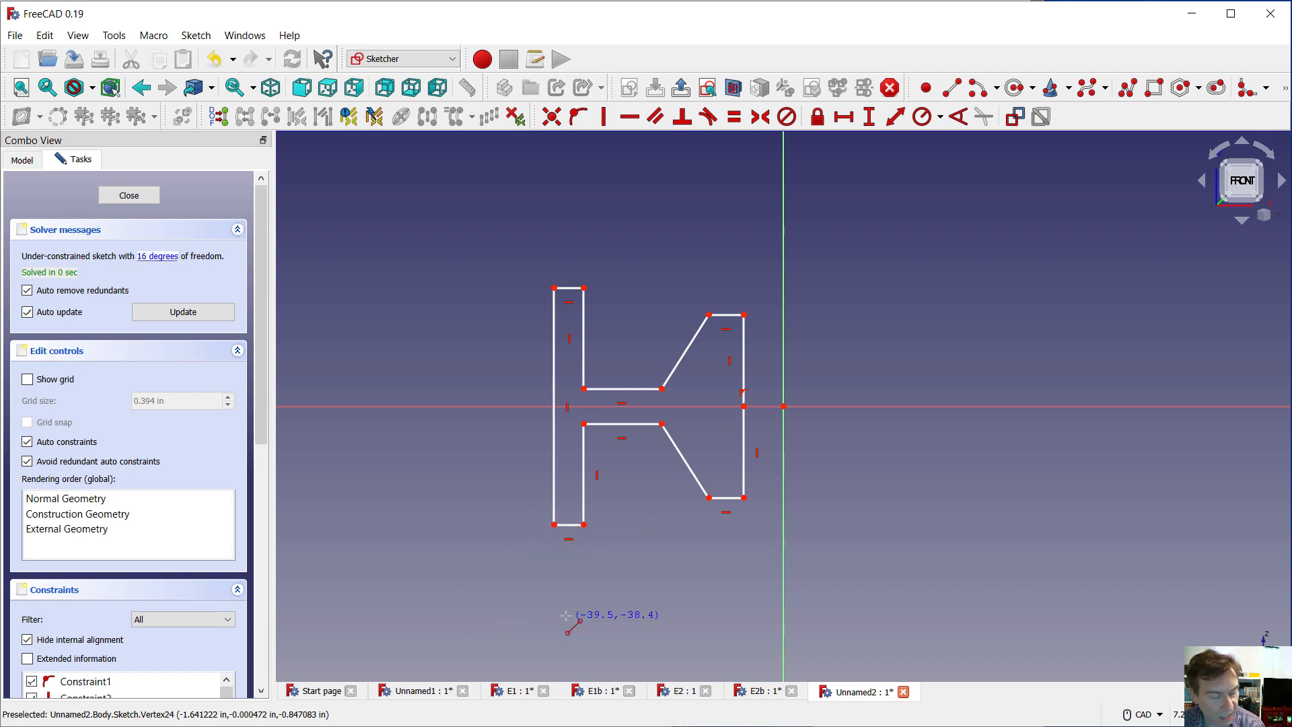
key("Escape")
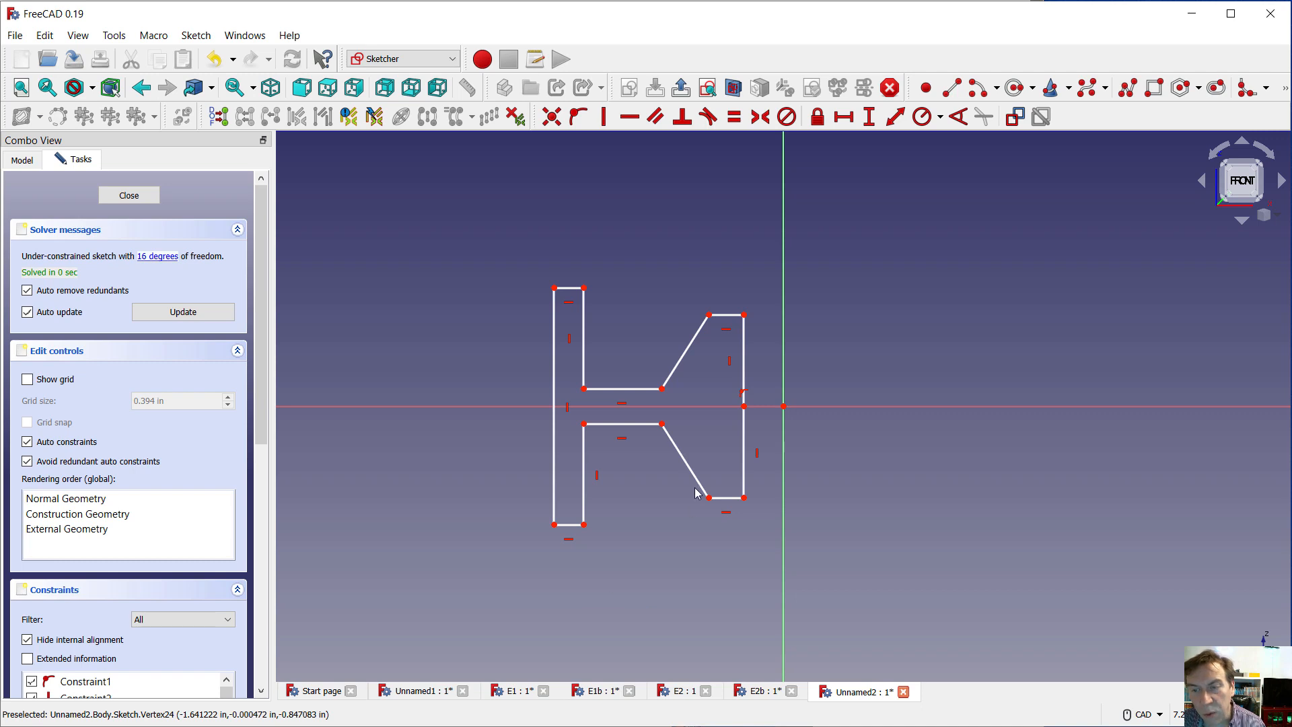
Delete the lower half of the split vertical line nearest the sketch's vertical axis
left_click(744, 439)
key("Delete")
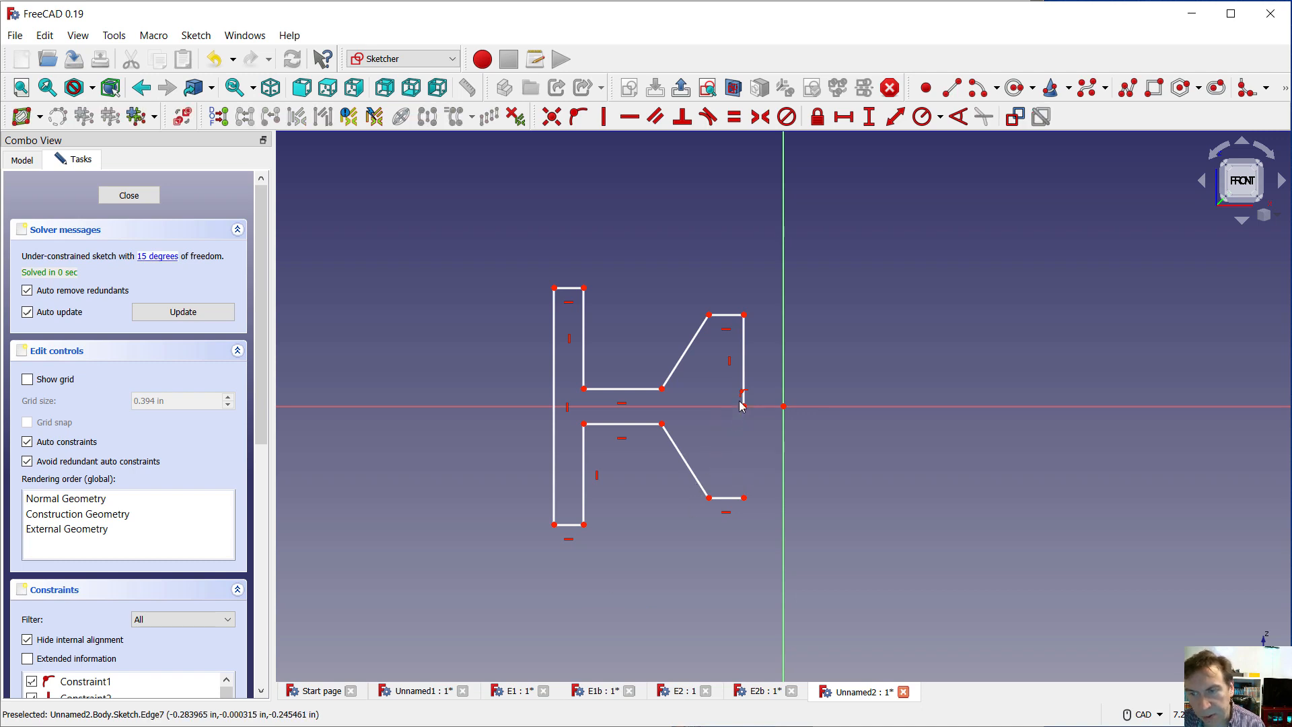
left_click_drag(743, 367, 746, 368)
key("Delete")
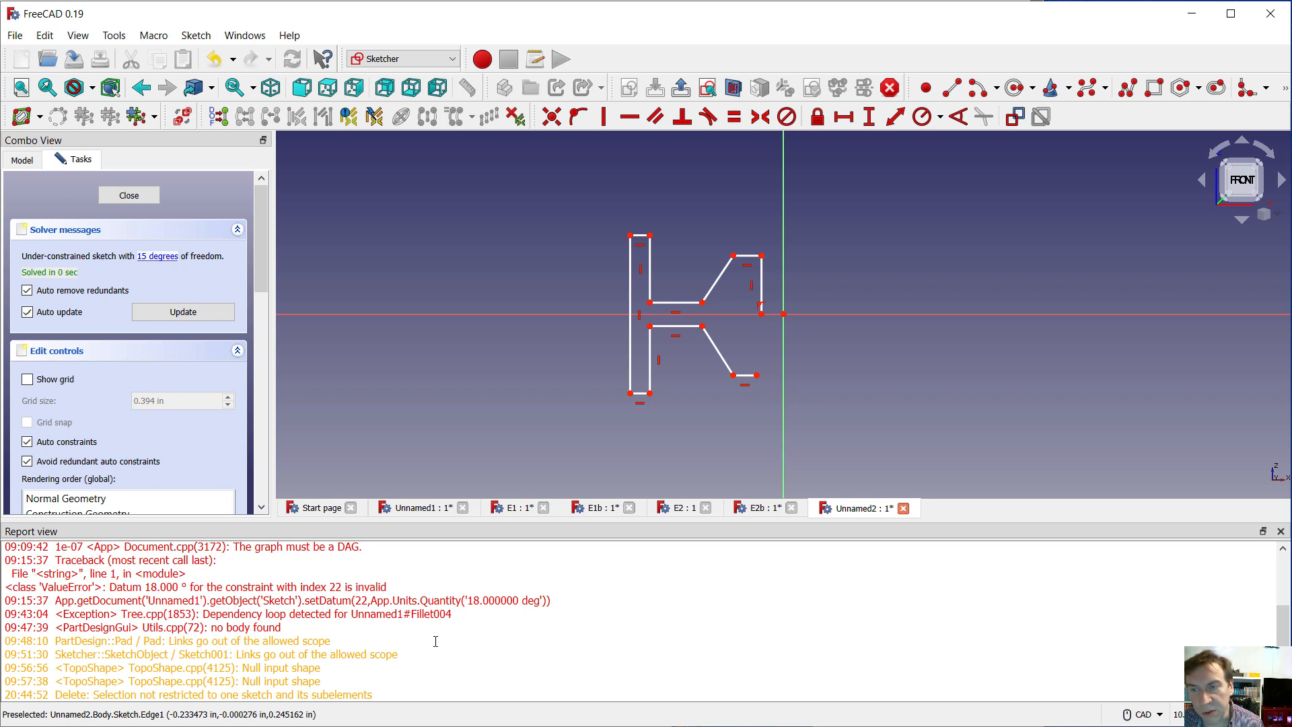
key("ctrl+z")
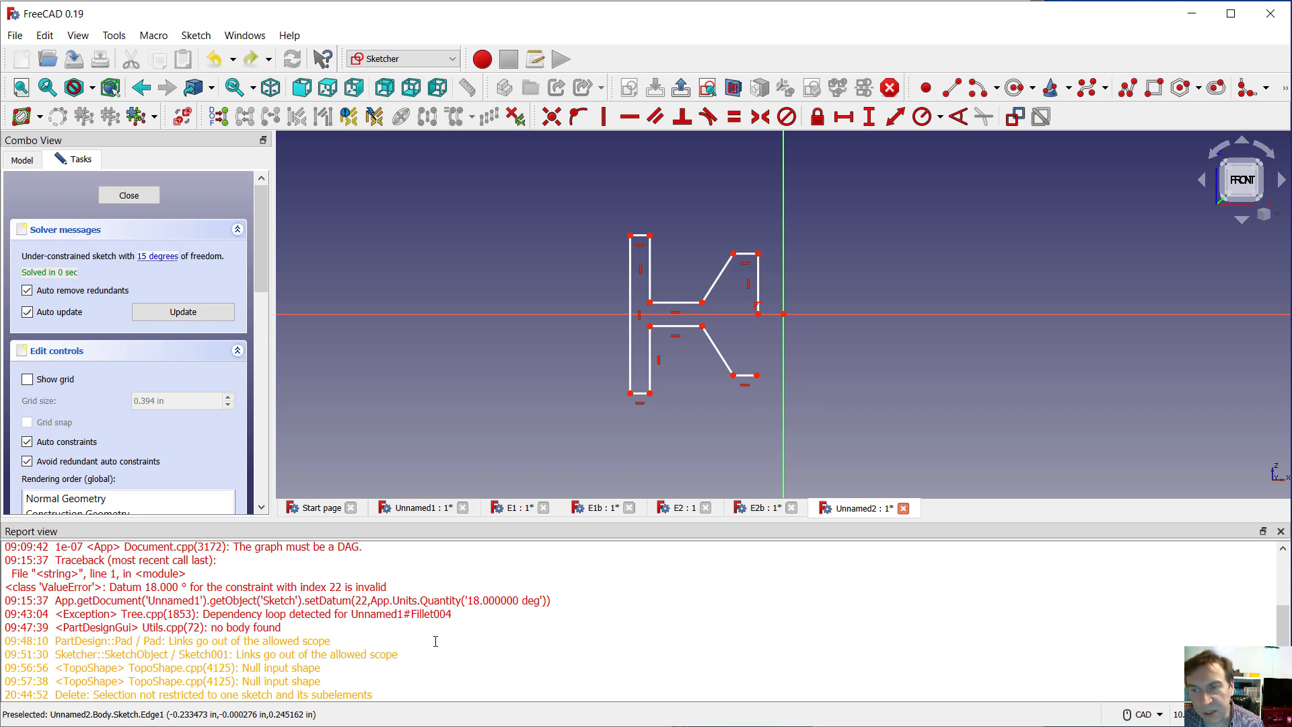
key("ctrl+z")
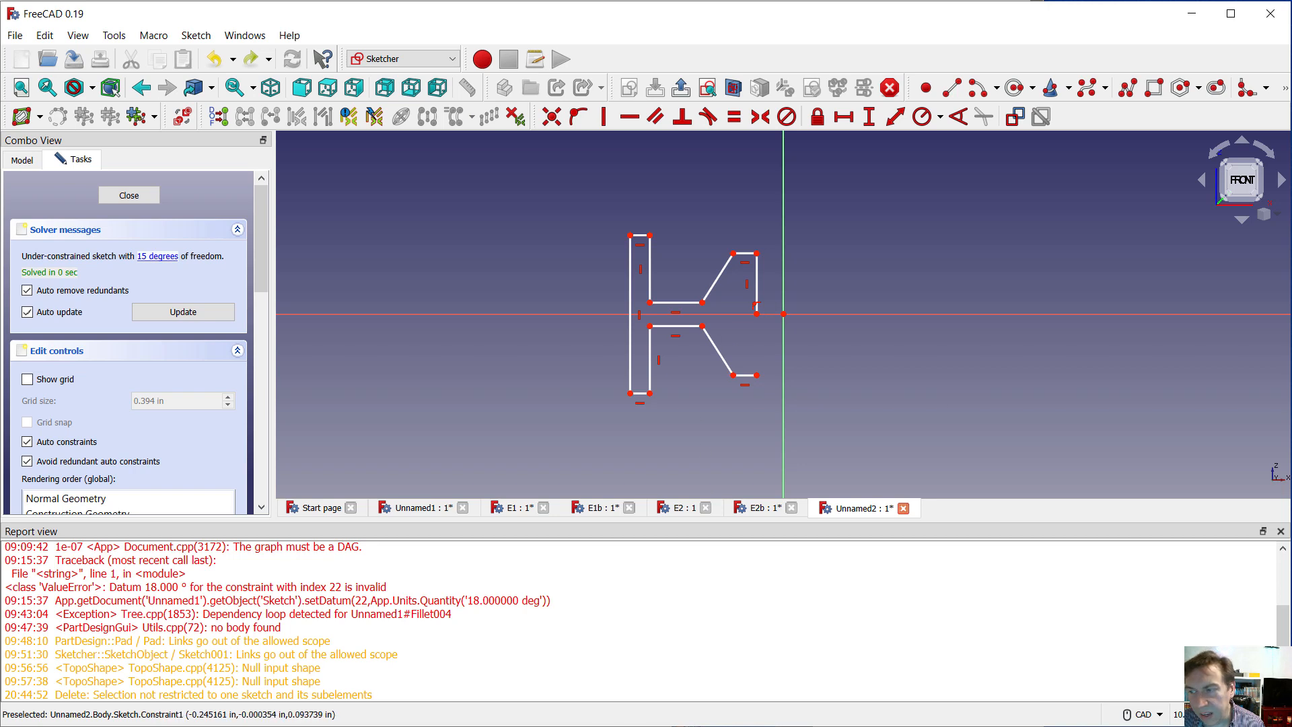
left_click(1280, 531)
Replace the remaining upper half-line near the vertical axis with one vertical line about 33 mm long joining the profile's inner corners
left_click(743, 360)
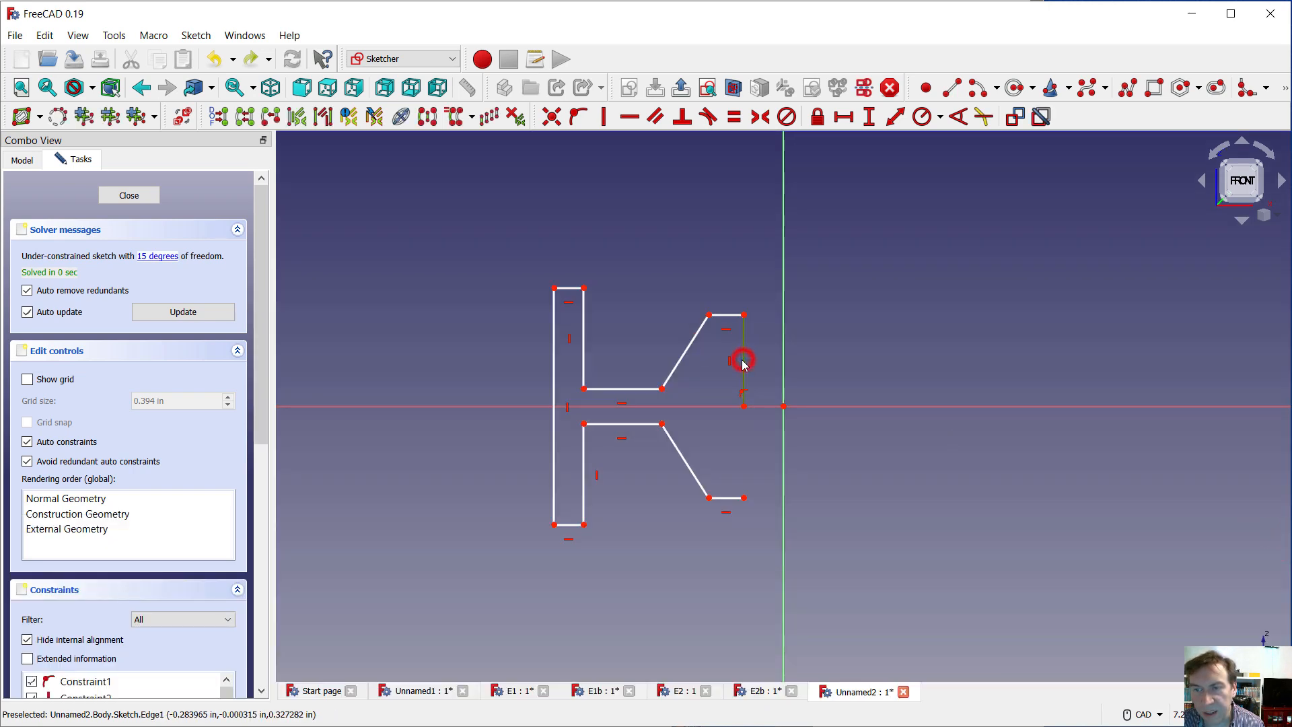
key("Delete")
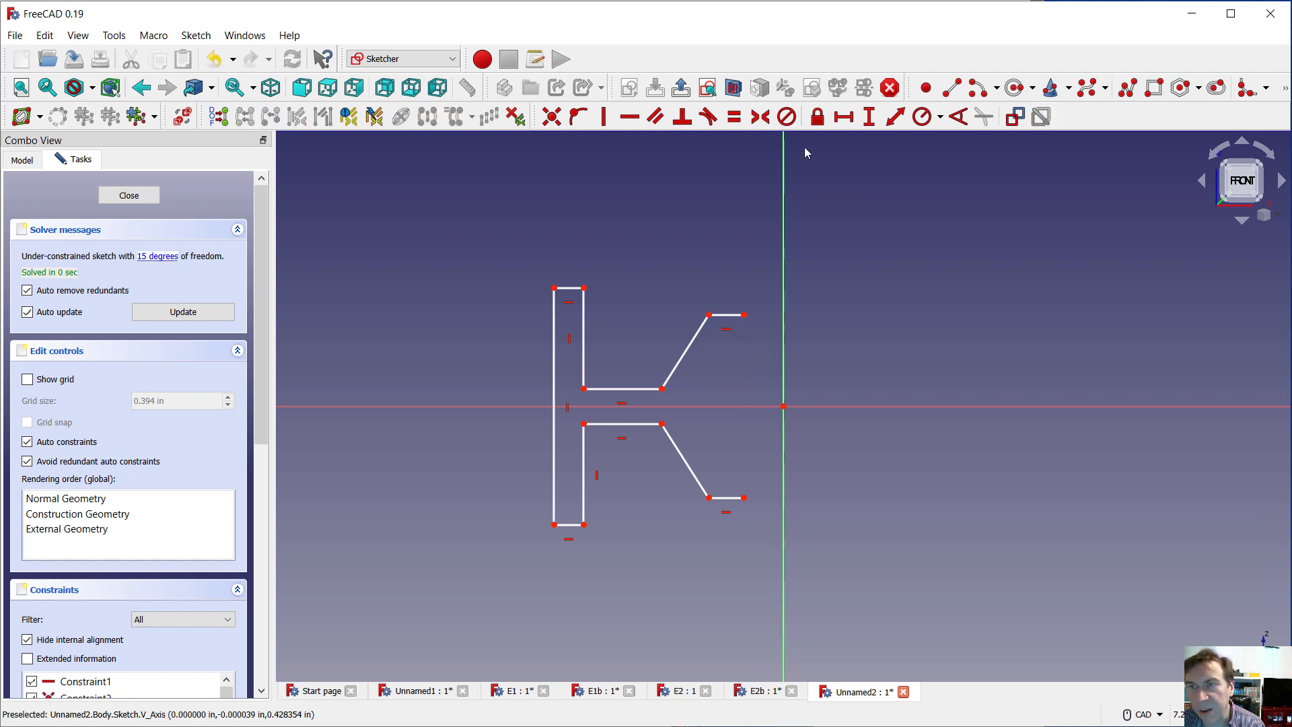
left_click(952, 88)
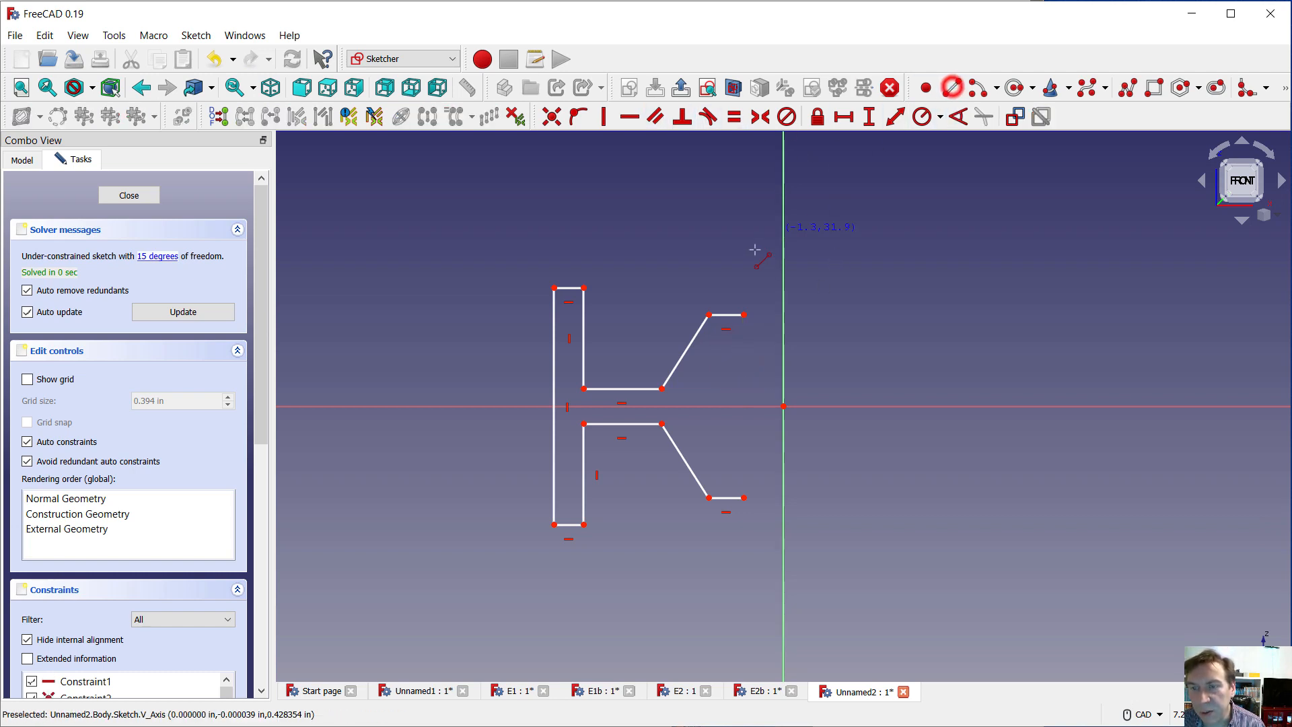
left_click(744, 314)
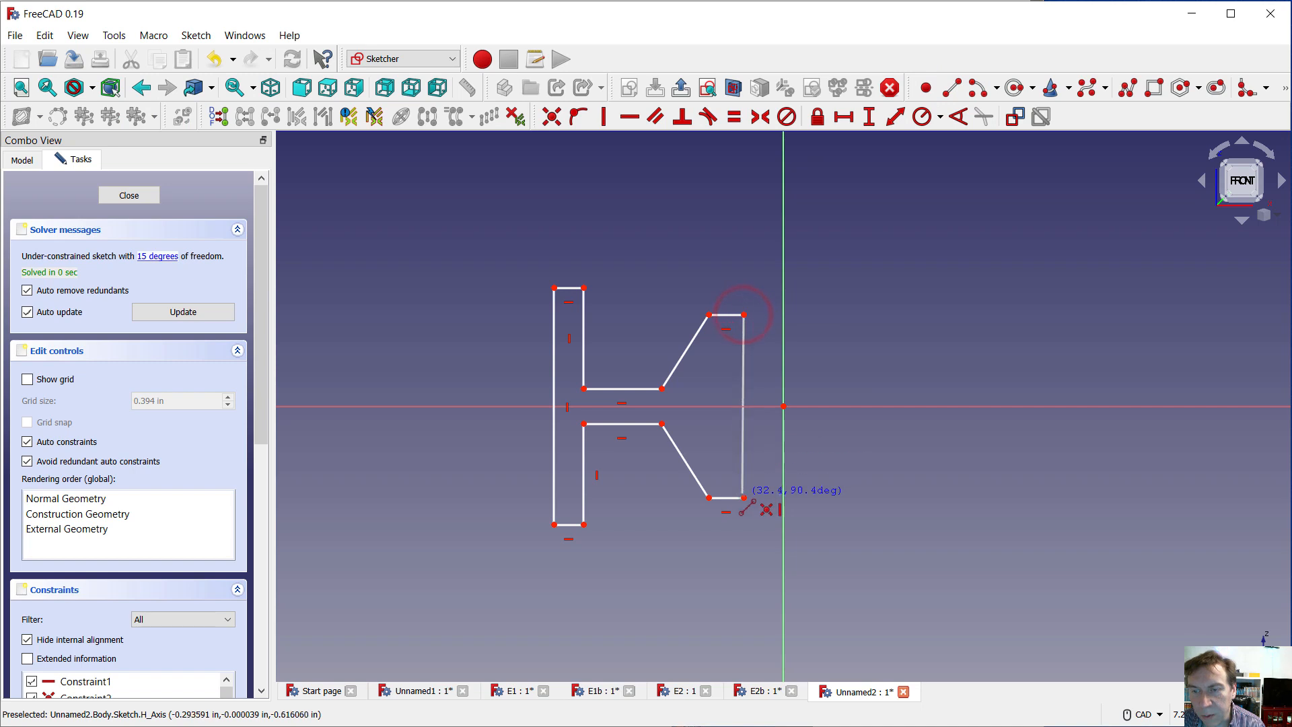
left_click(744, 498)
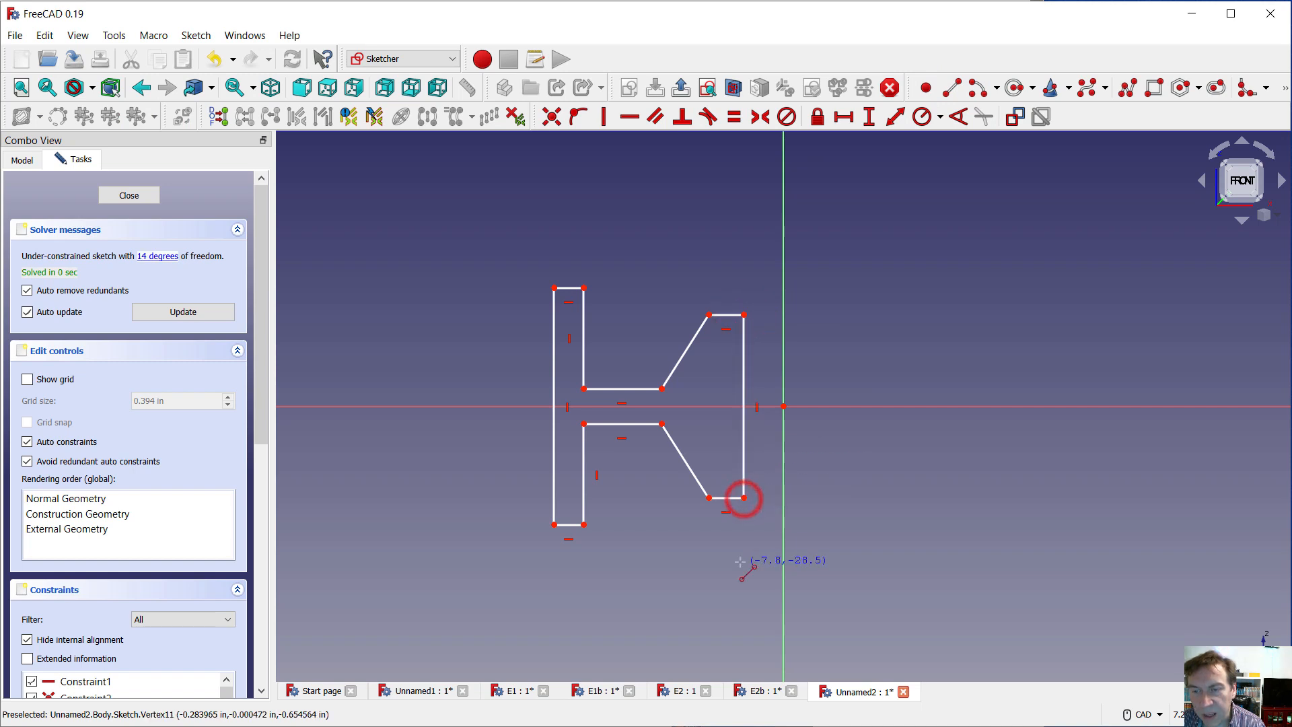
key("Escape")
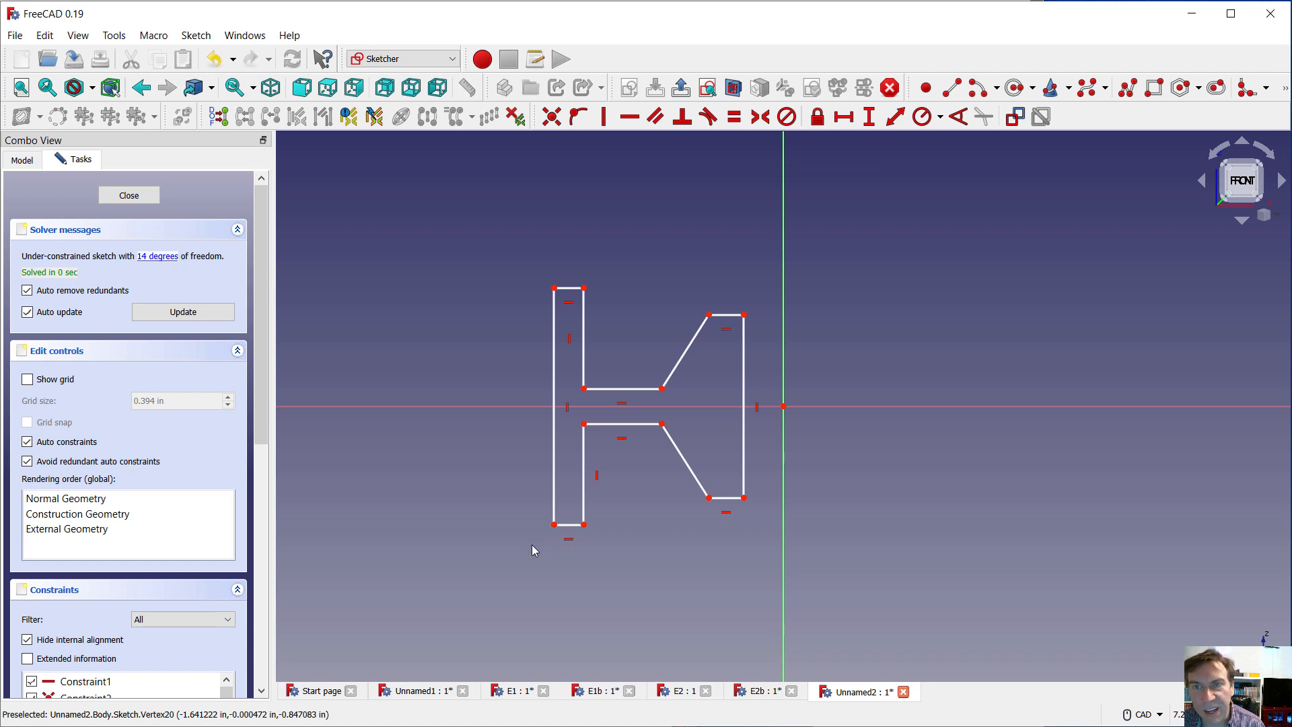
Constrain both pairs of end corners of the tall flange farthest from the vertical axis to be symmetric about the horizontal axis
left_click(554, 289)
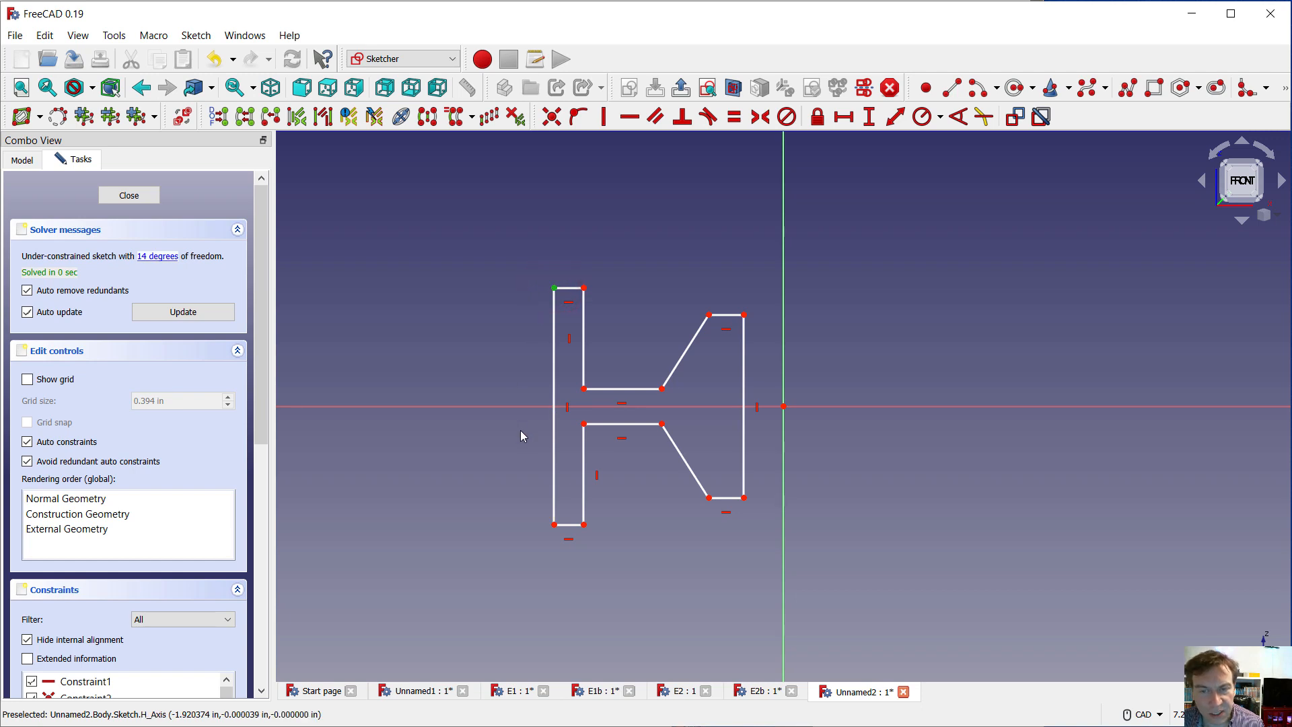
left_click(552, 525)
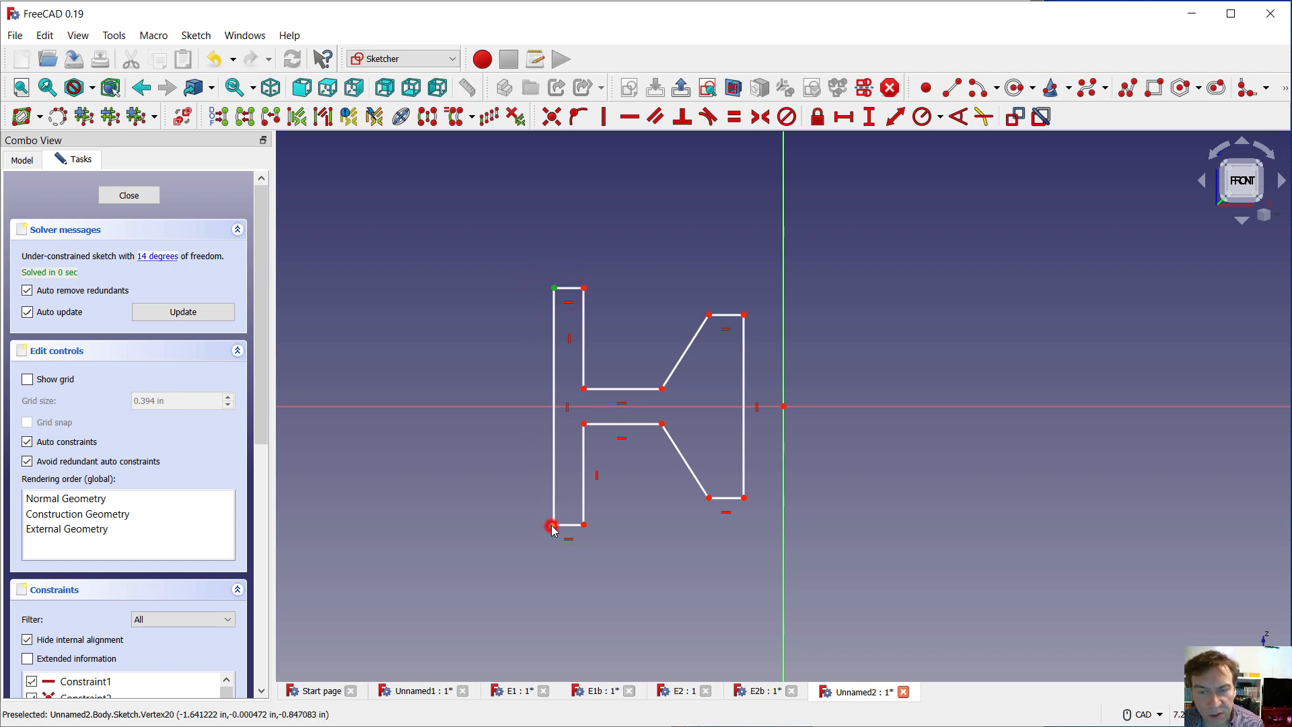
left_click(502, 406)
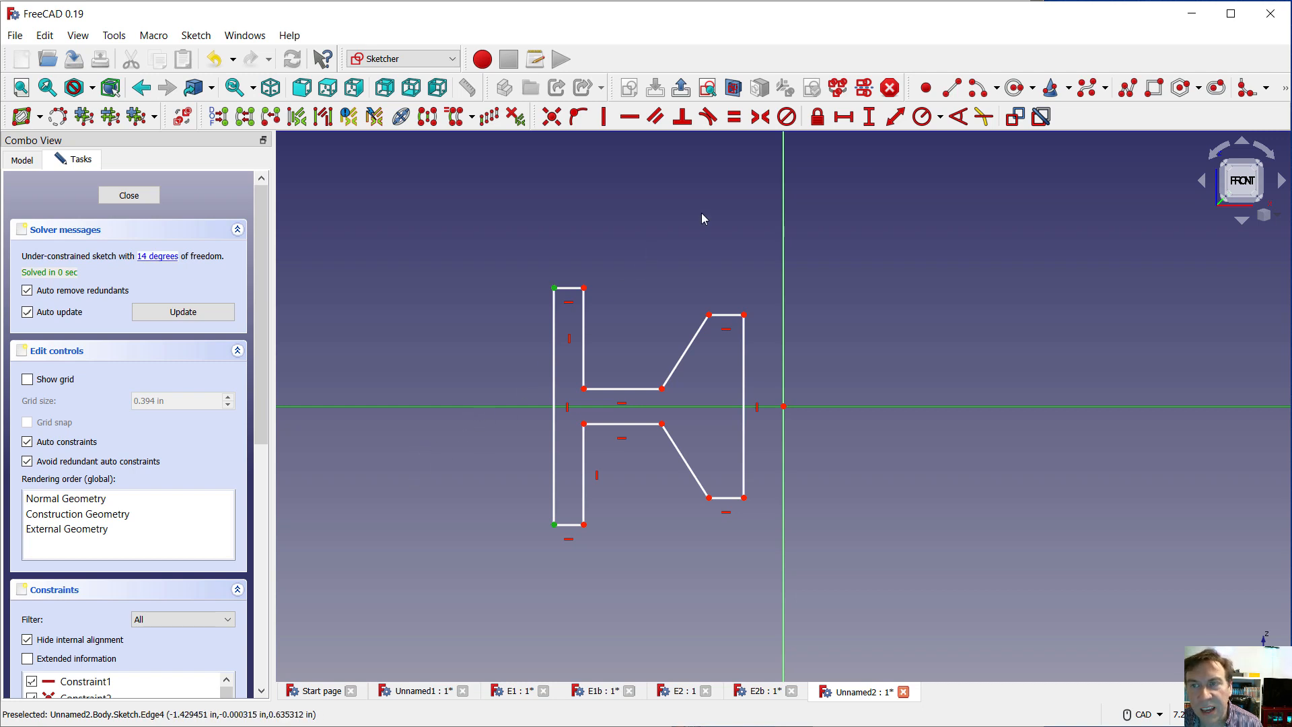
left_click(760, 116)
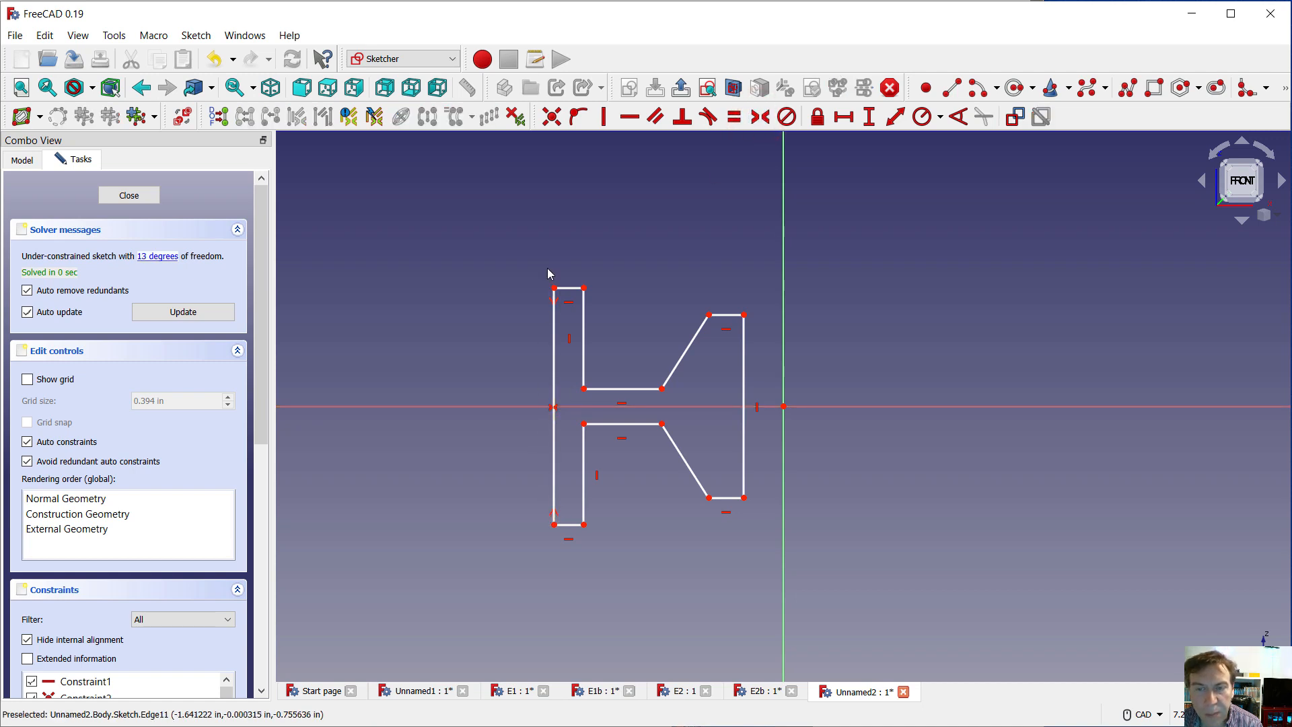
left_click(584, 525)
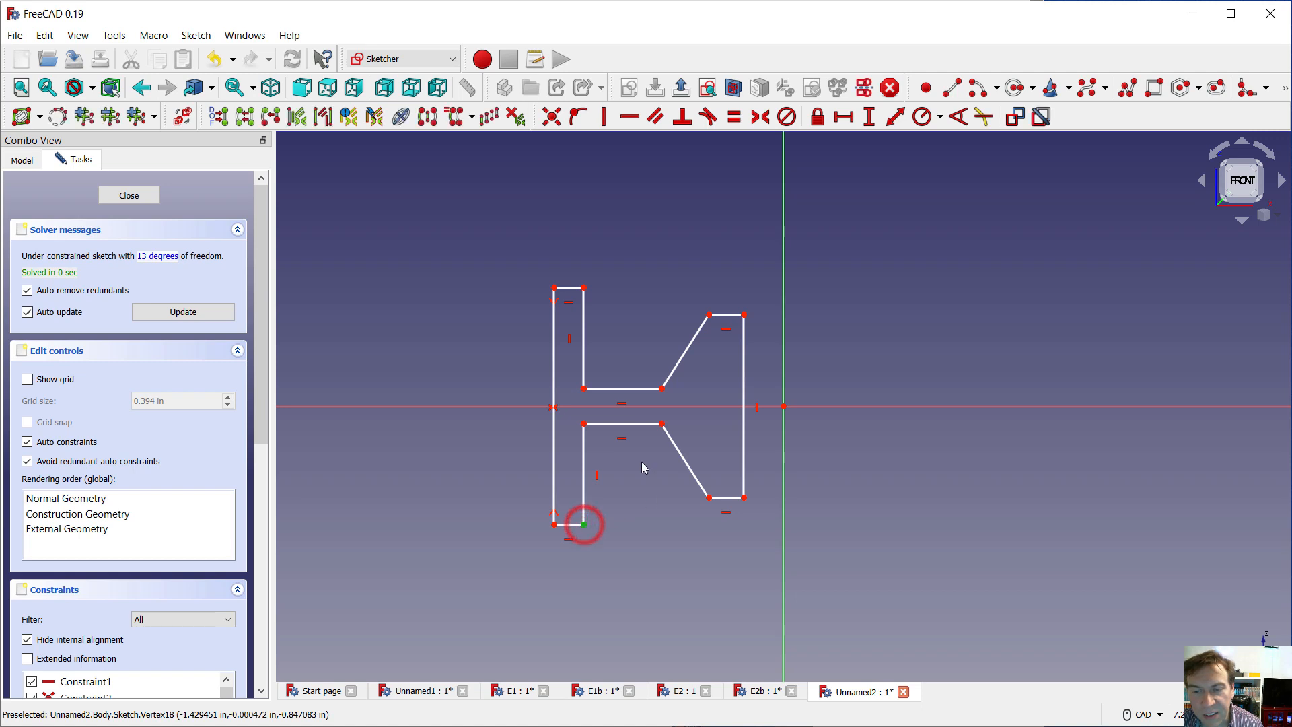
left_click(594, 406)
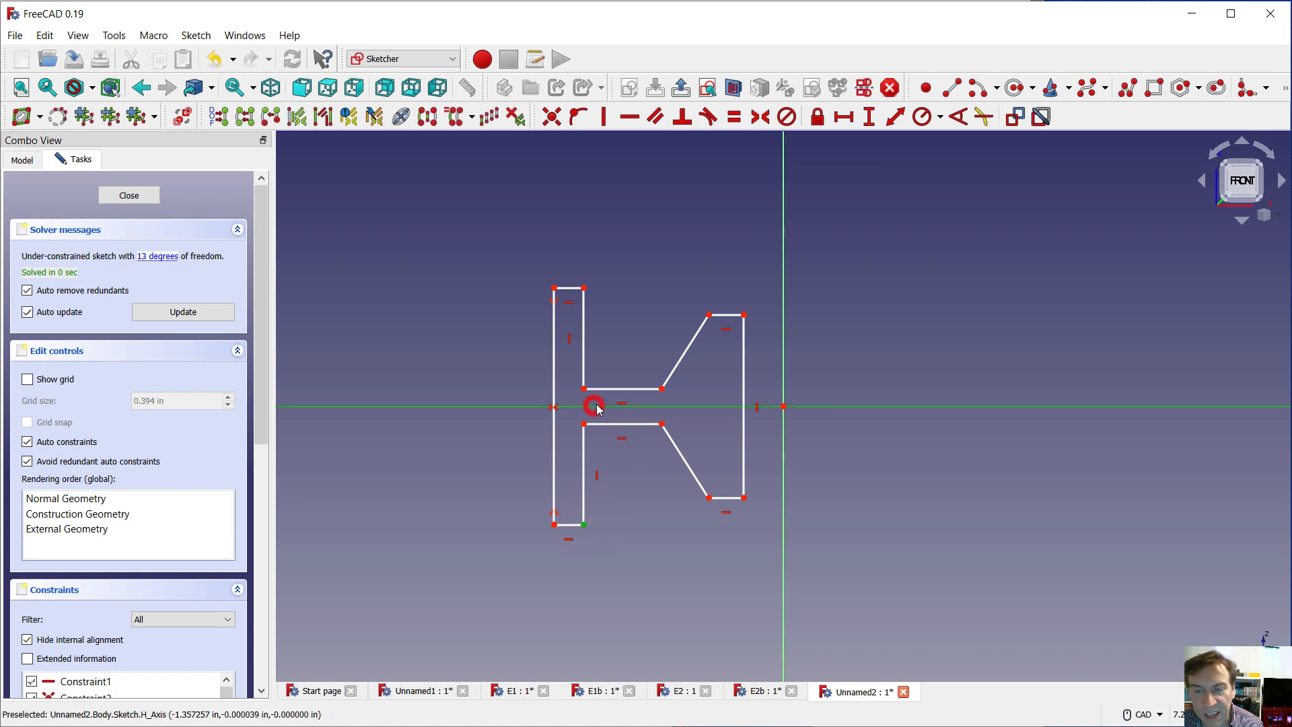
left_click(584, 288)
left_click(761, 118)
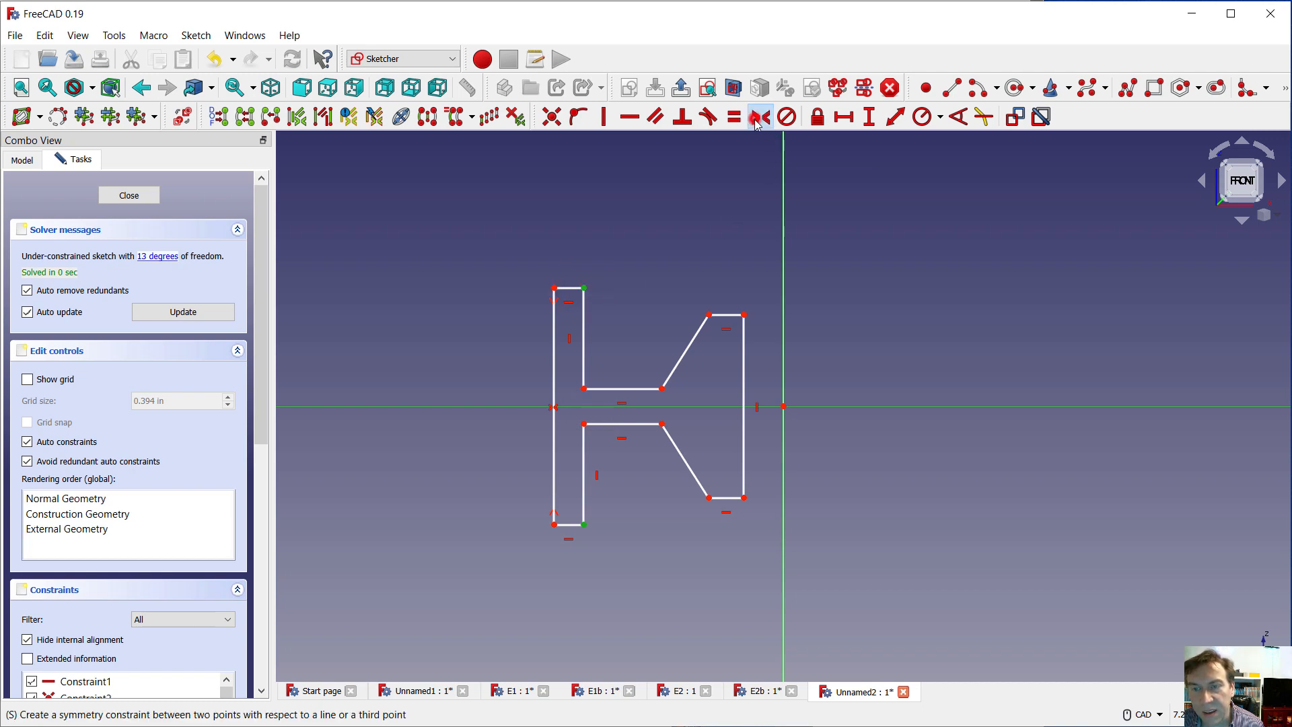
Apply symmetry constraints about the horizontal axis to the corner pairs at both ends of the narrow web
left_click(584, 389)
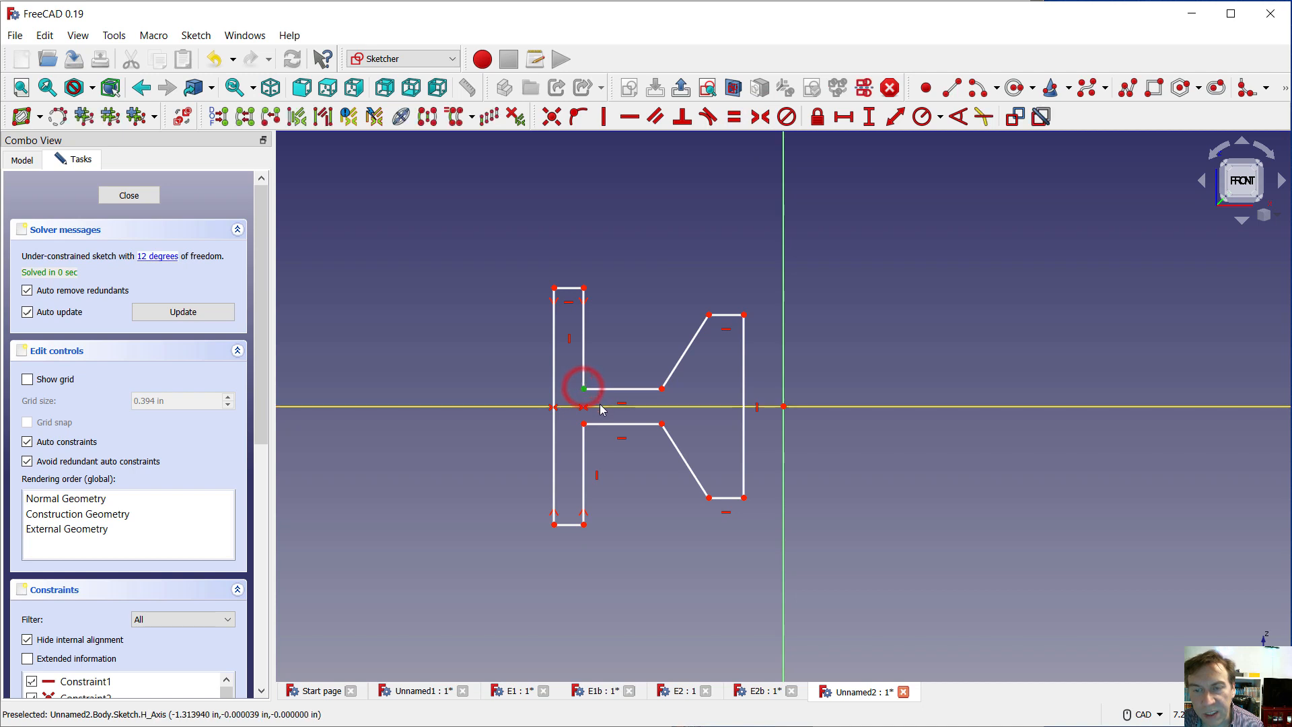
left_click(599, 407)
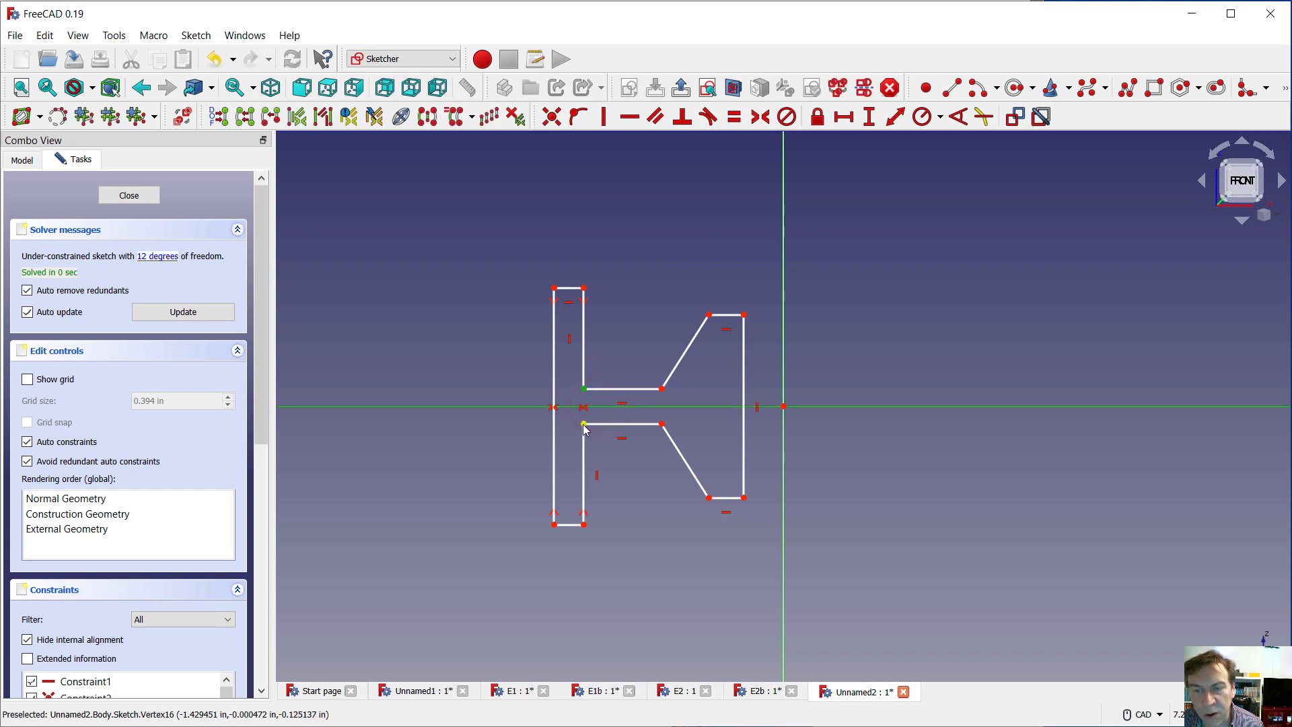
left_click(583, 424)
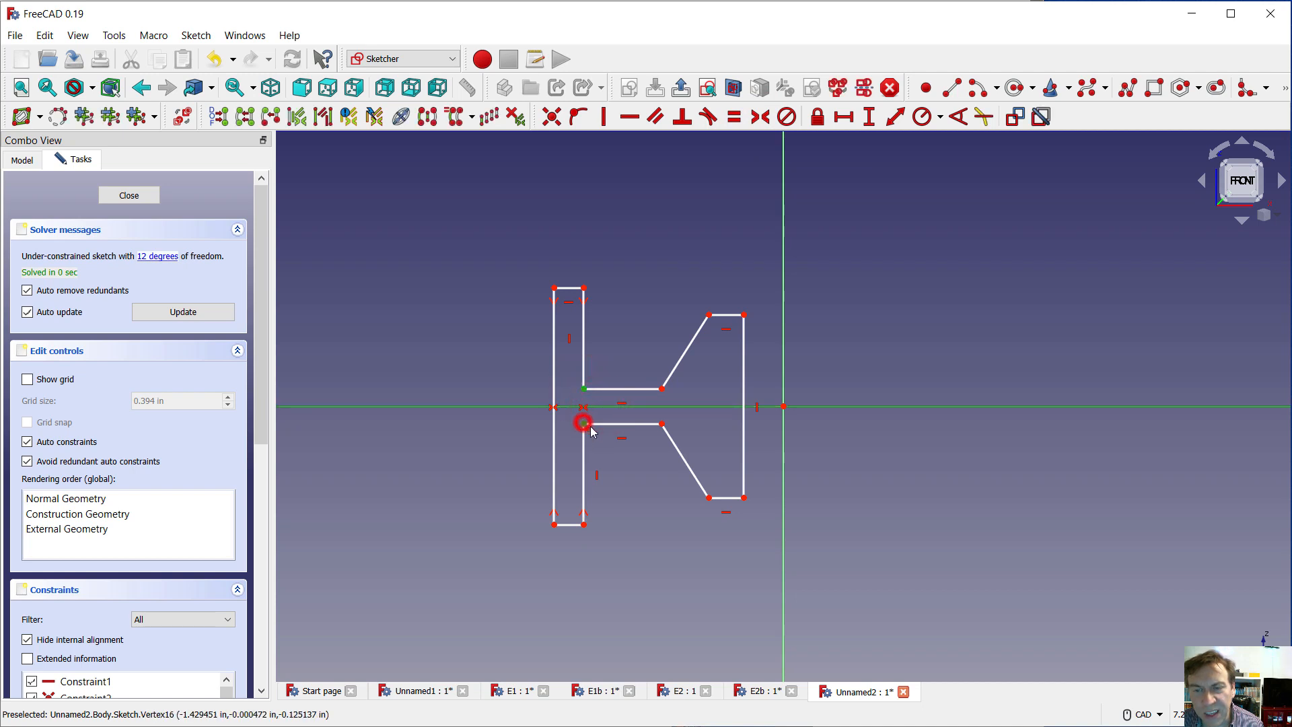
left_click(761, 117)
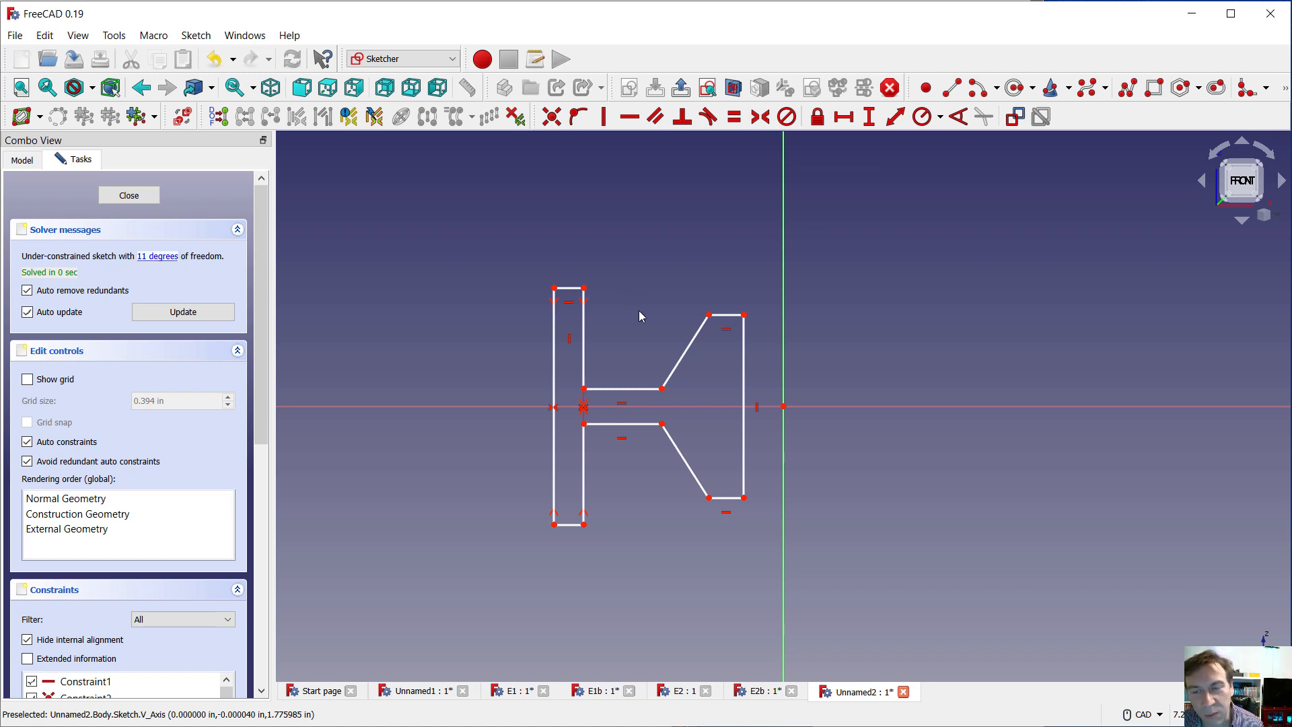
left_click(662, 388)
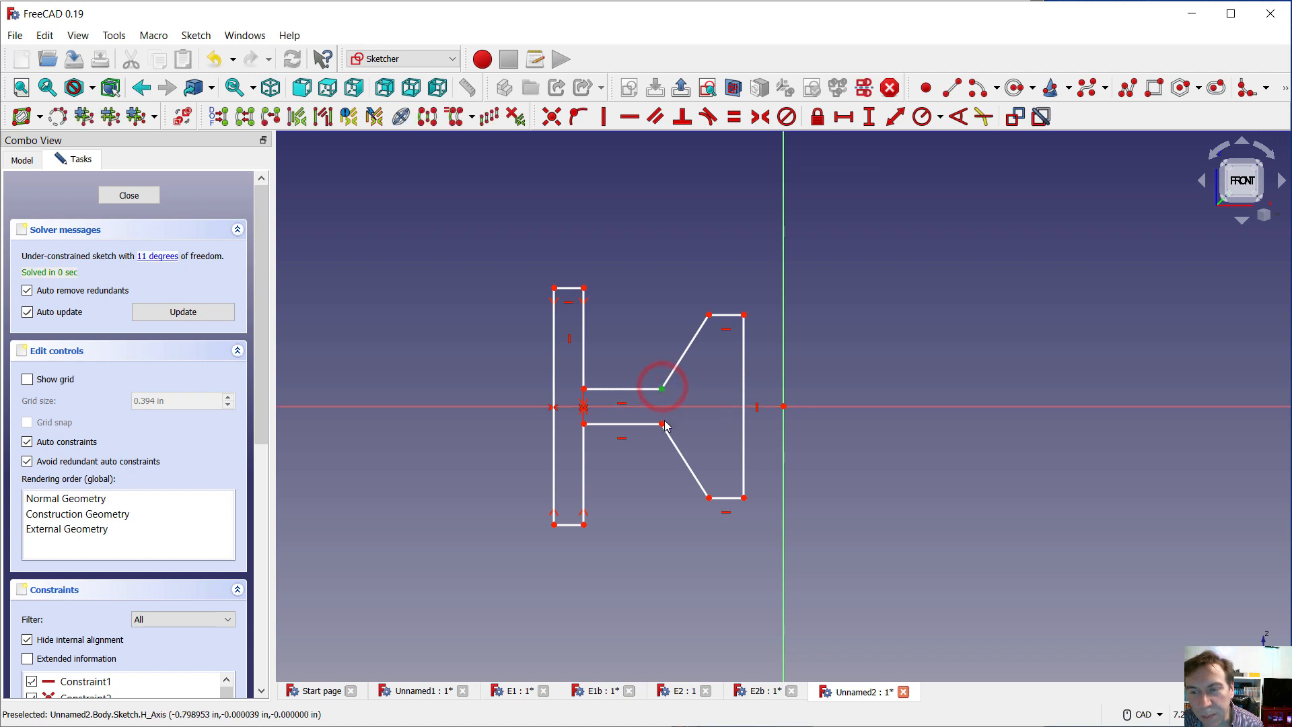
left_click(663, 424)
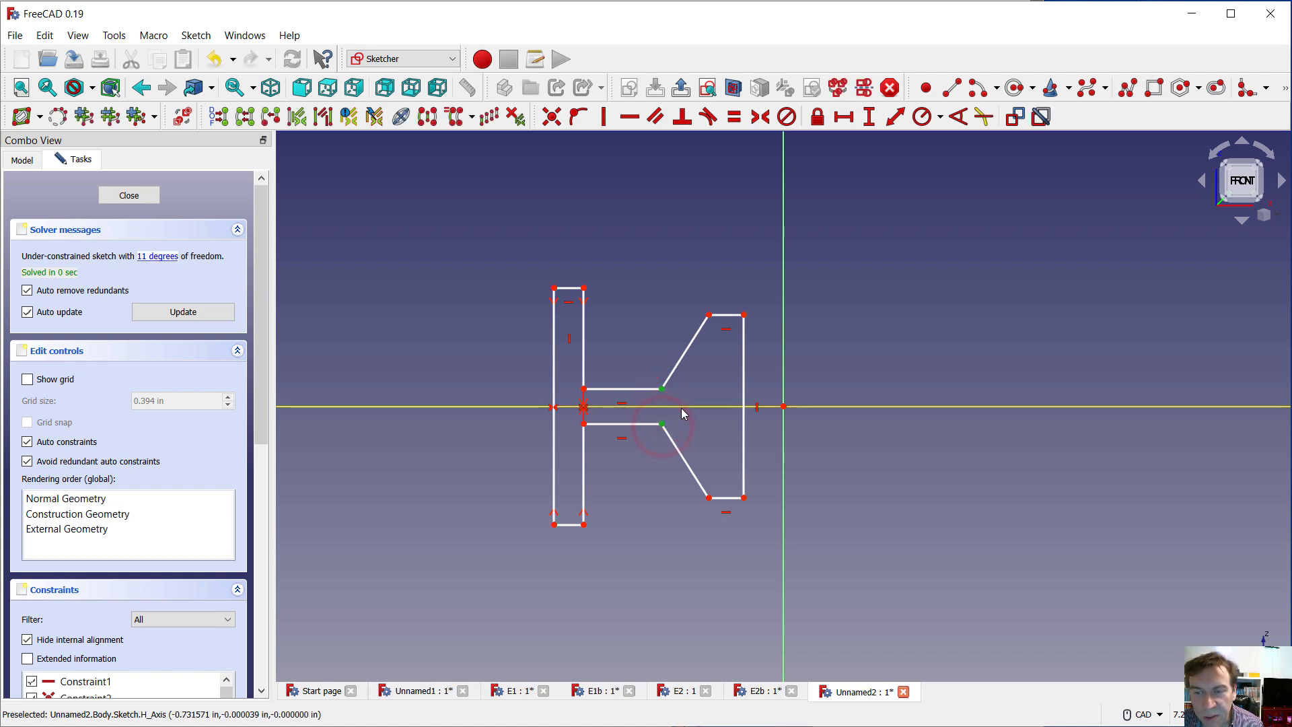
left_click(763, 119)
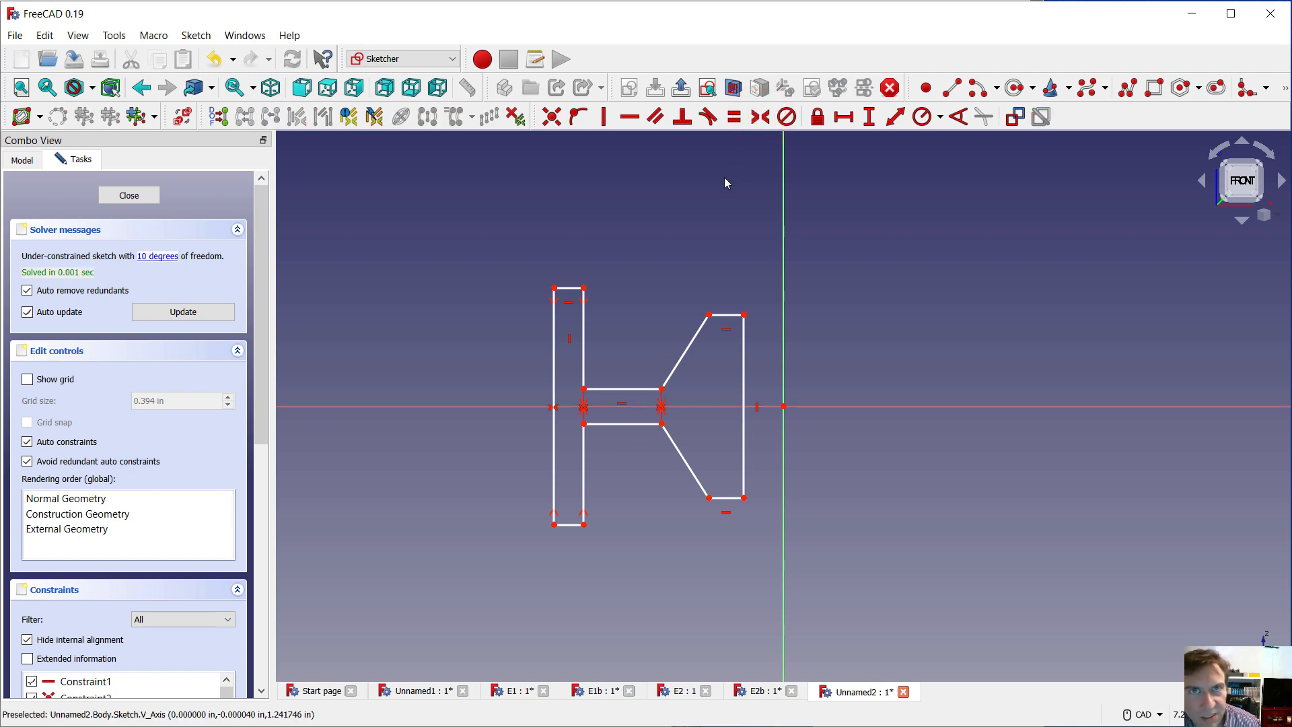
Constrain the two corners joining the slanted and short horizontal hub lines to be symmetric about the horizontal axis
left_click(710, 315)
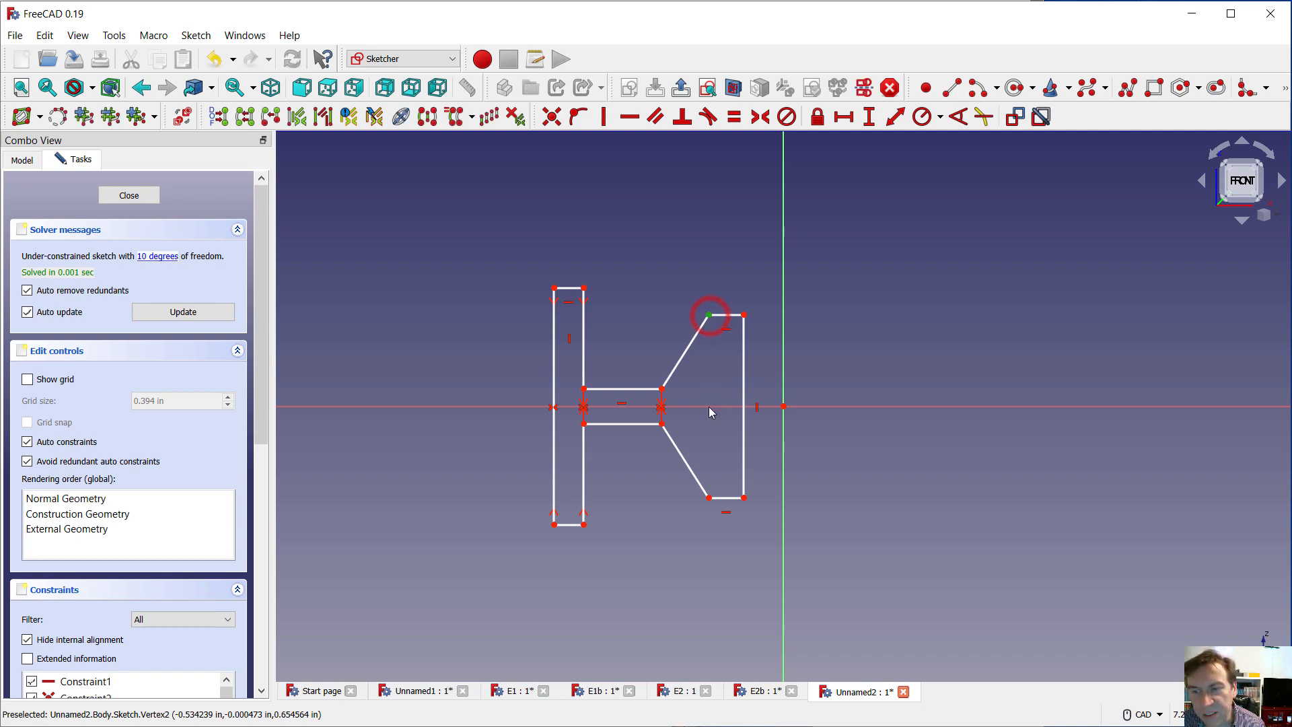
left_click(709, 499)
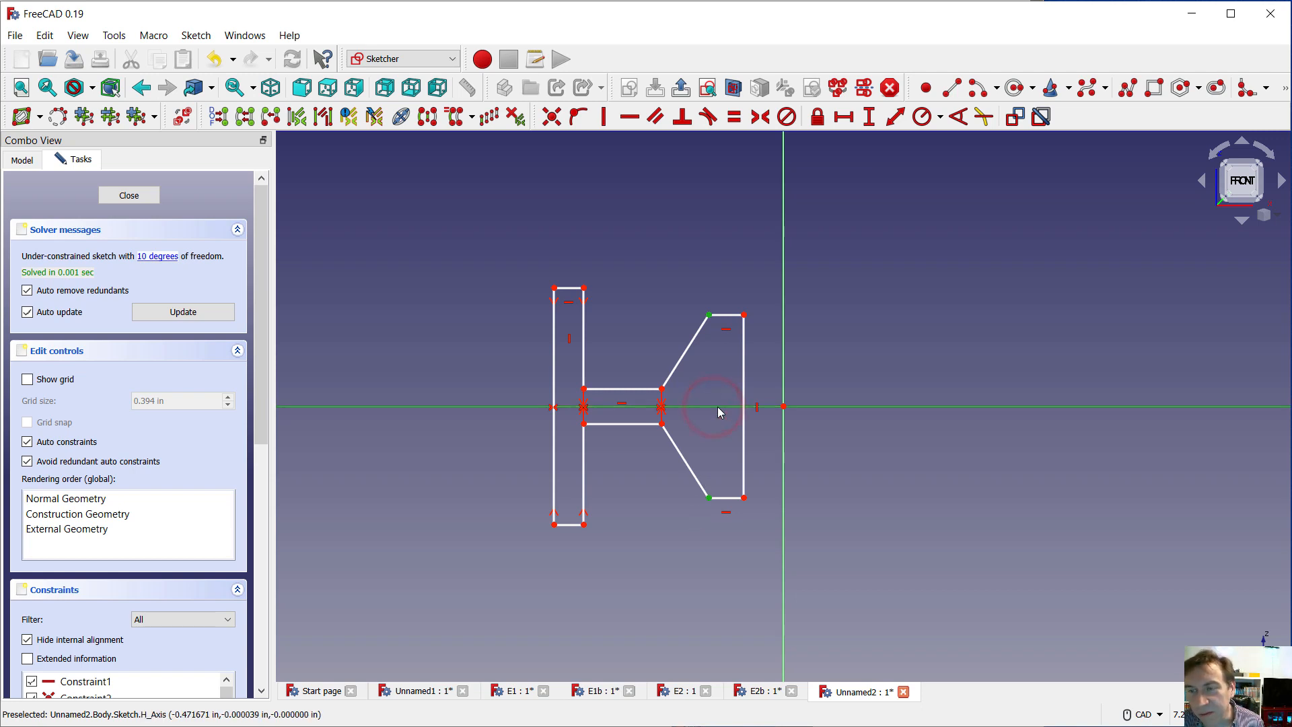
left_click(761, 117)
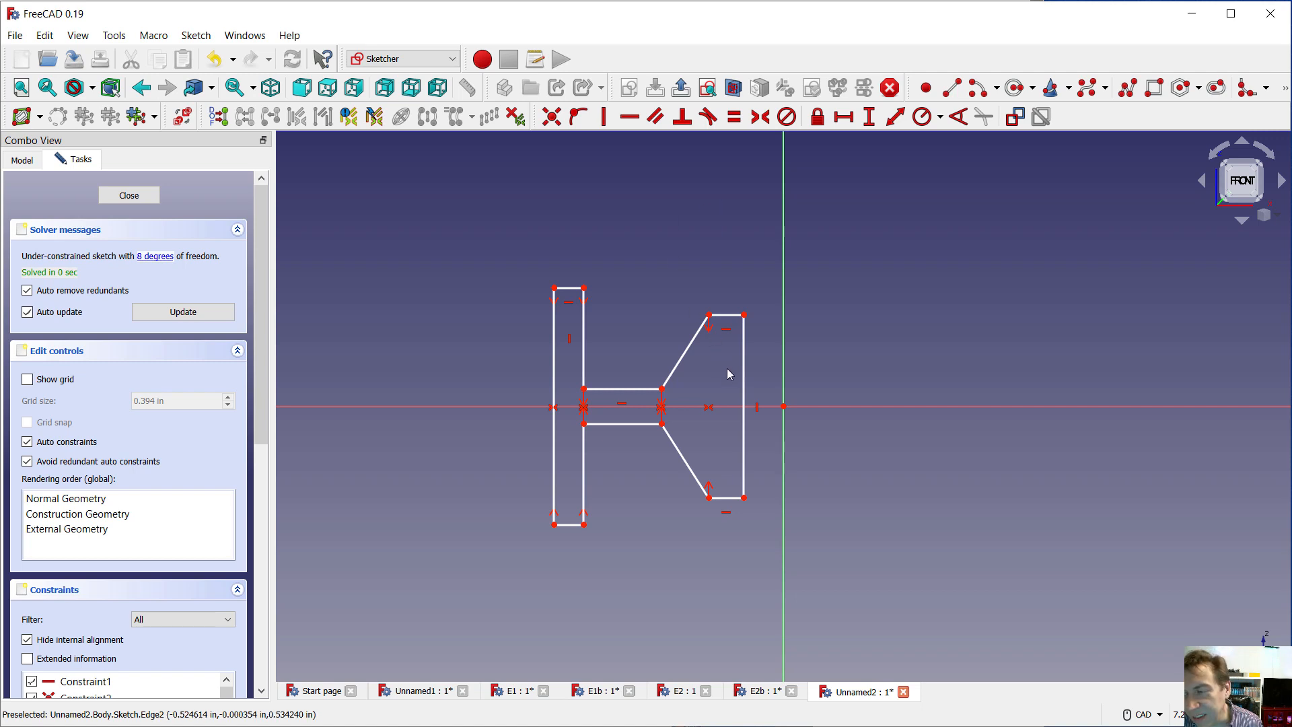
left_click(1160, 716)
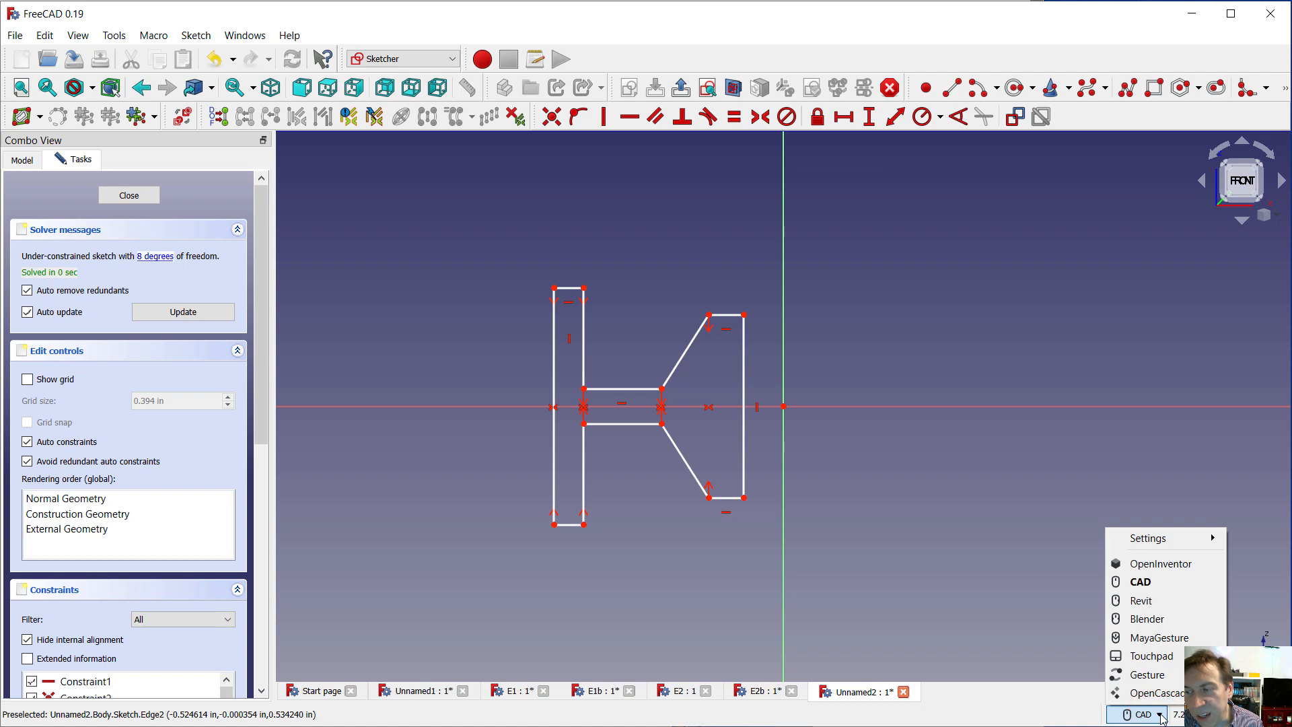
left_click(1162, 719)
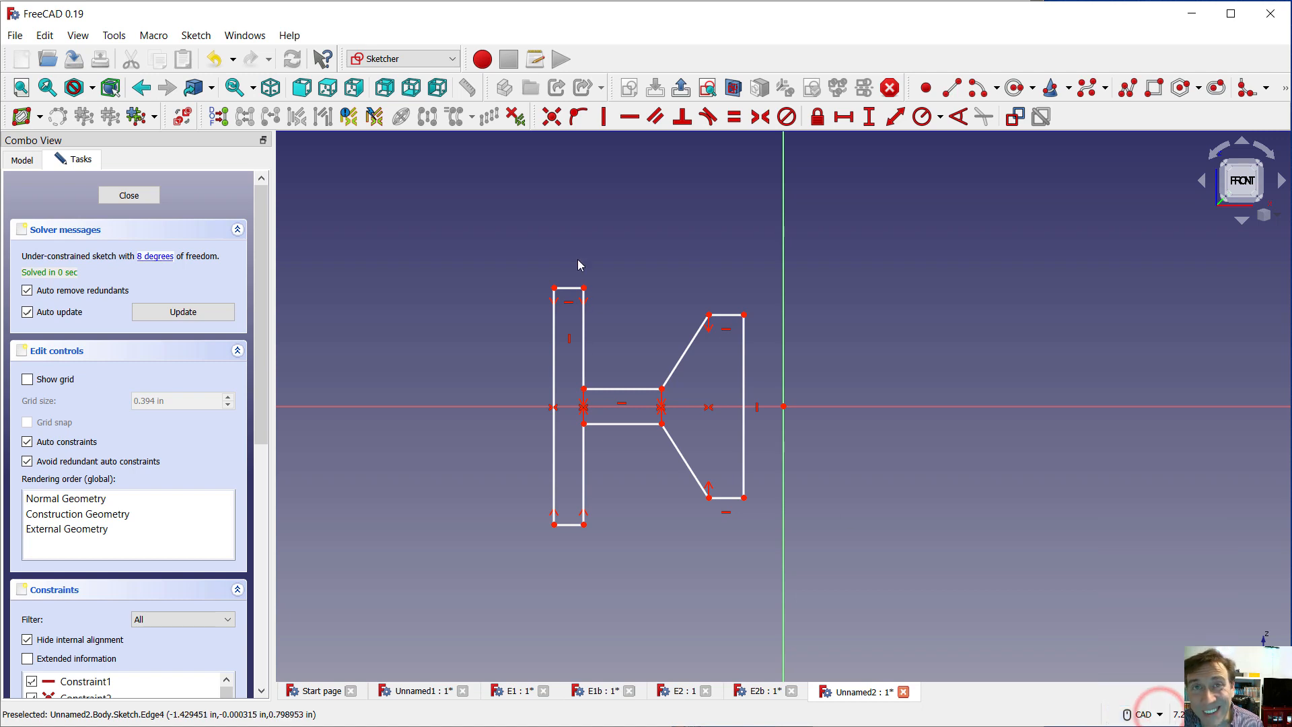
left_click(744, 315)
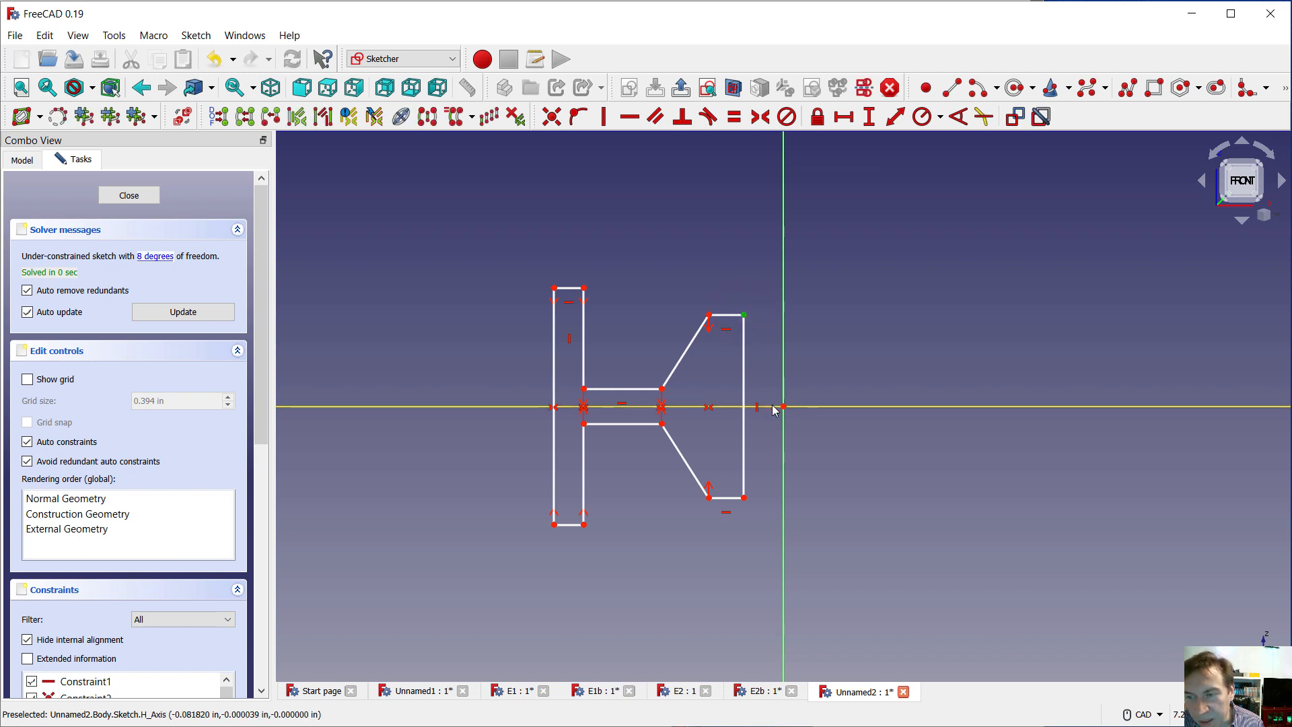
left_click(771, 405)
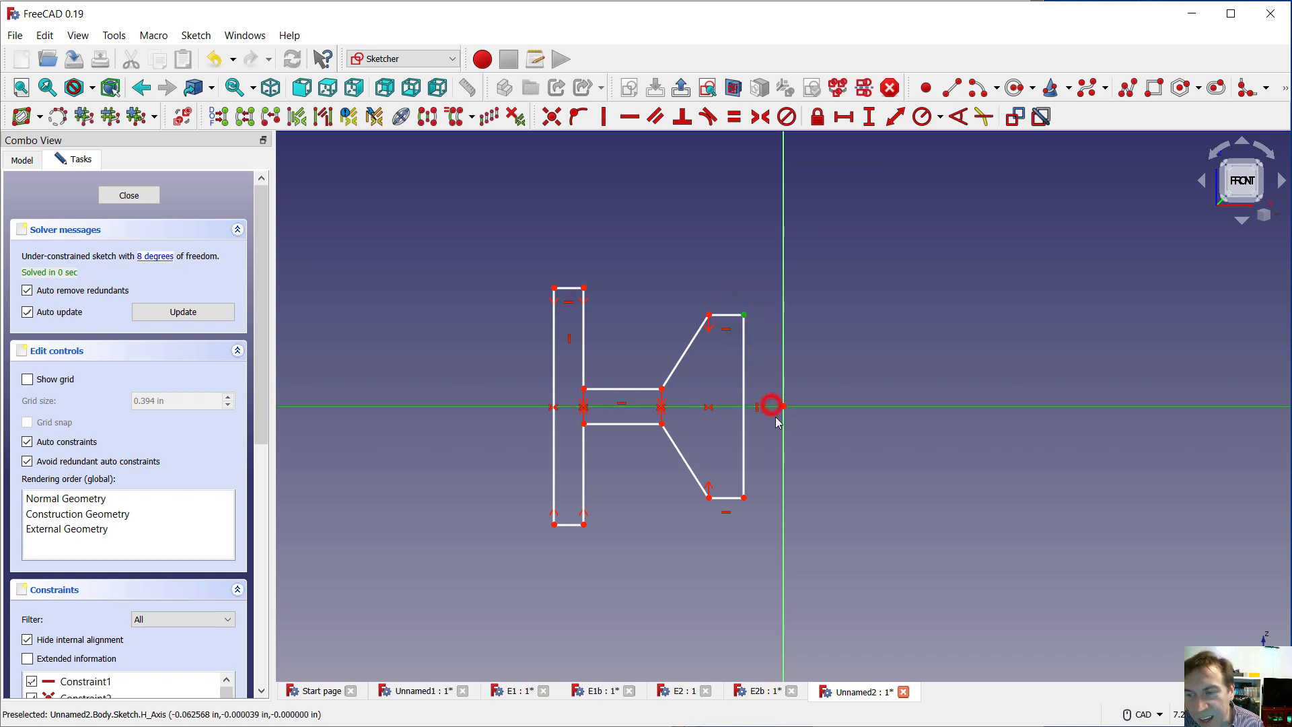
left_click(745, 499)
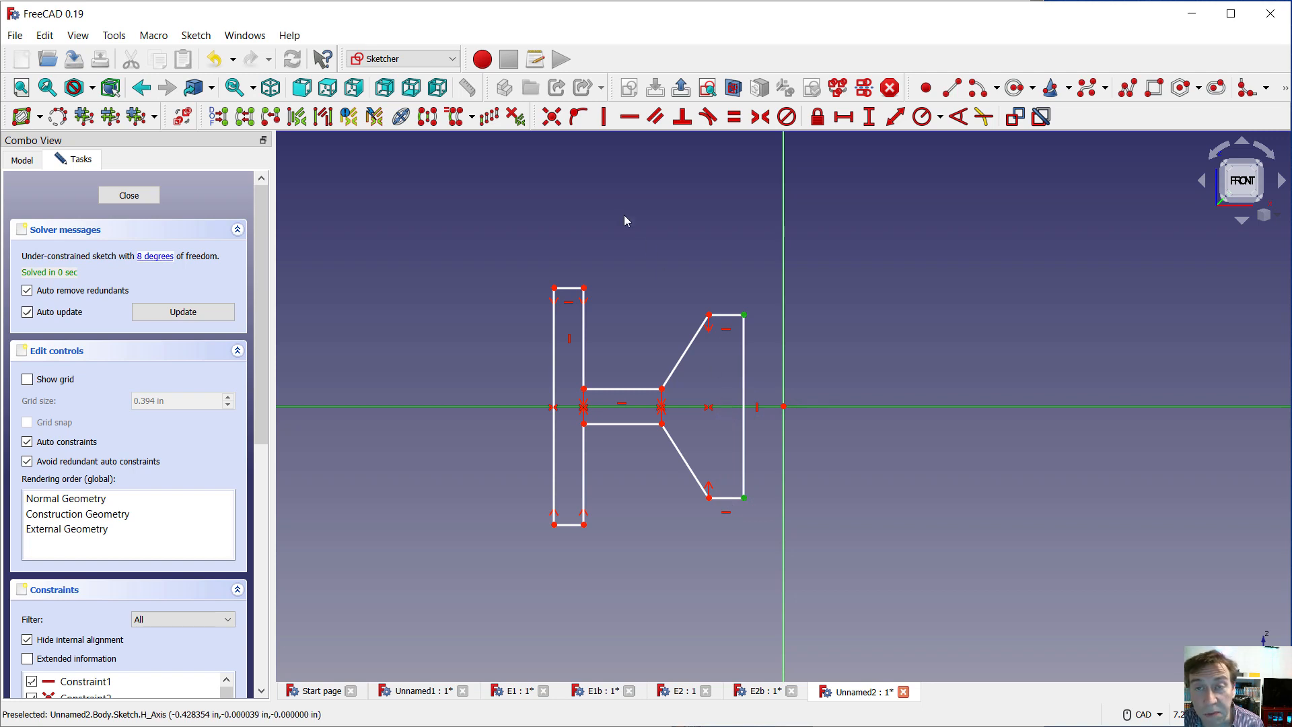
left_click(430, 121)
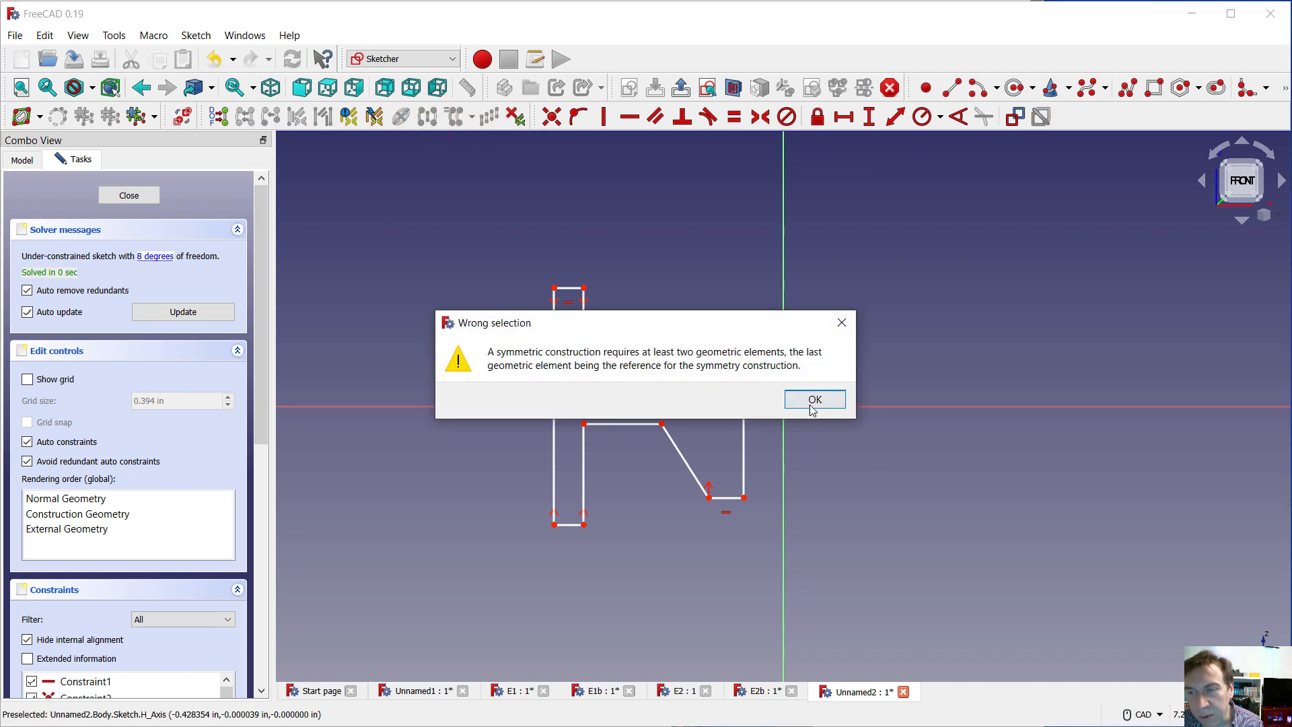
left_click(812, 404)
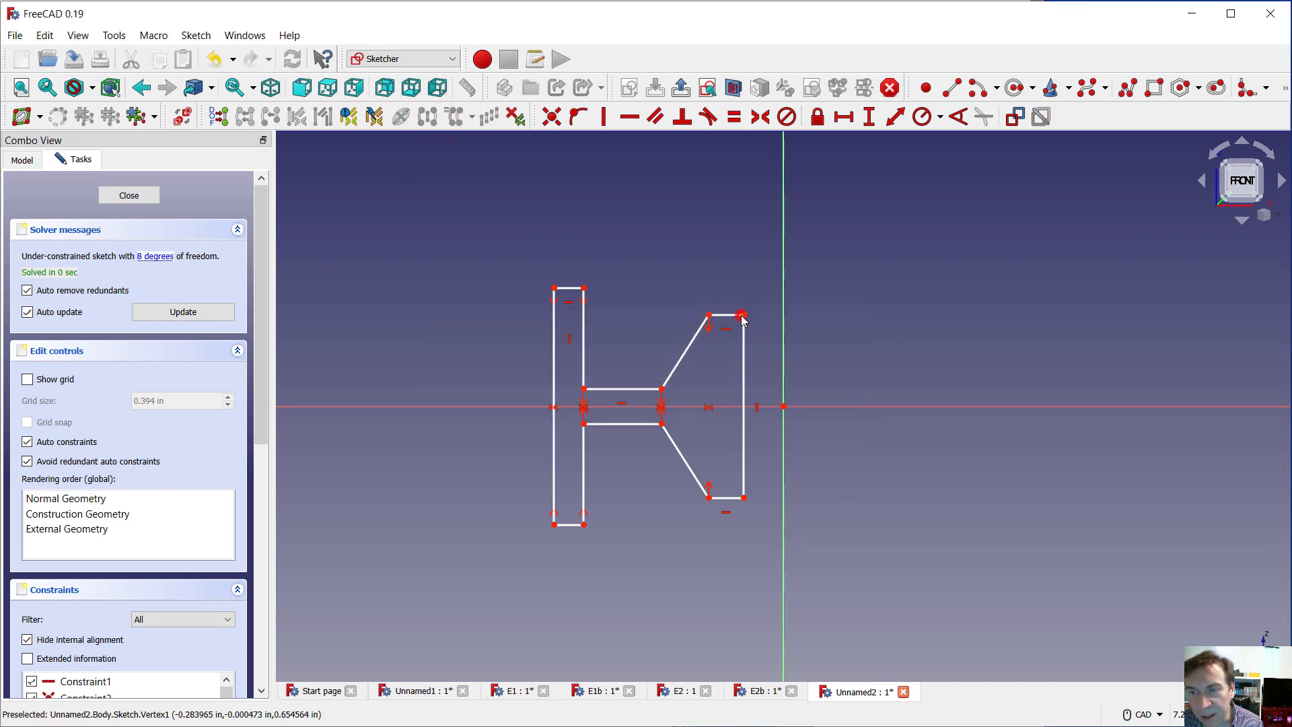
Try to apply symmetry to the two hub corners nearest the vertical axis about the horizontal axis
left_click(742, 315)
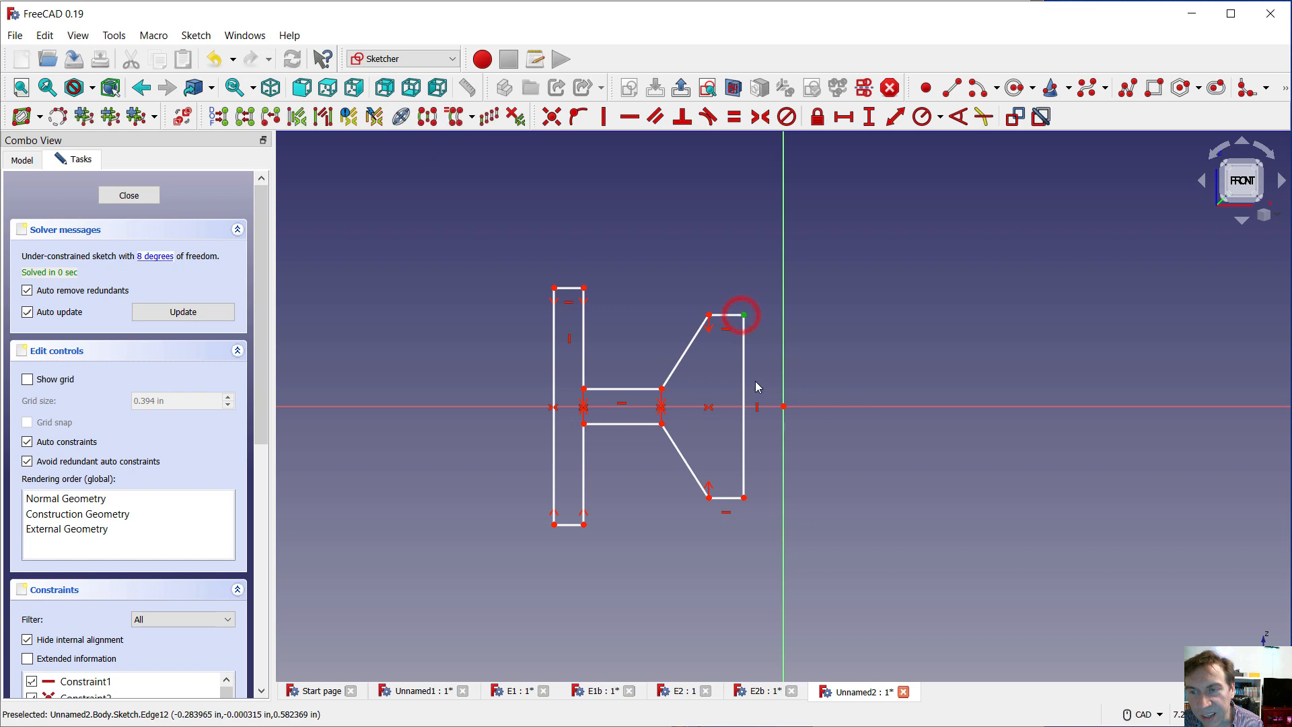
left_click(744, 499)
left_click(732, 407)
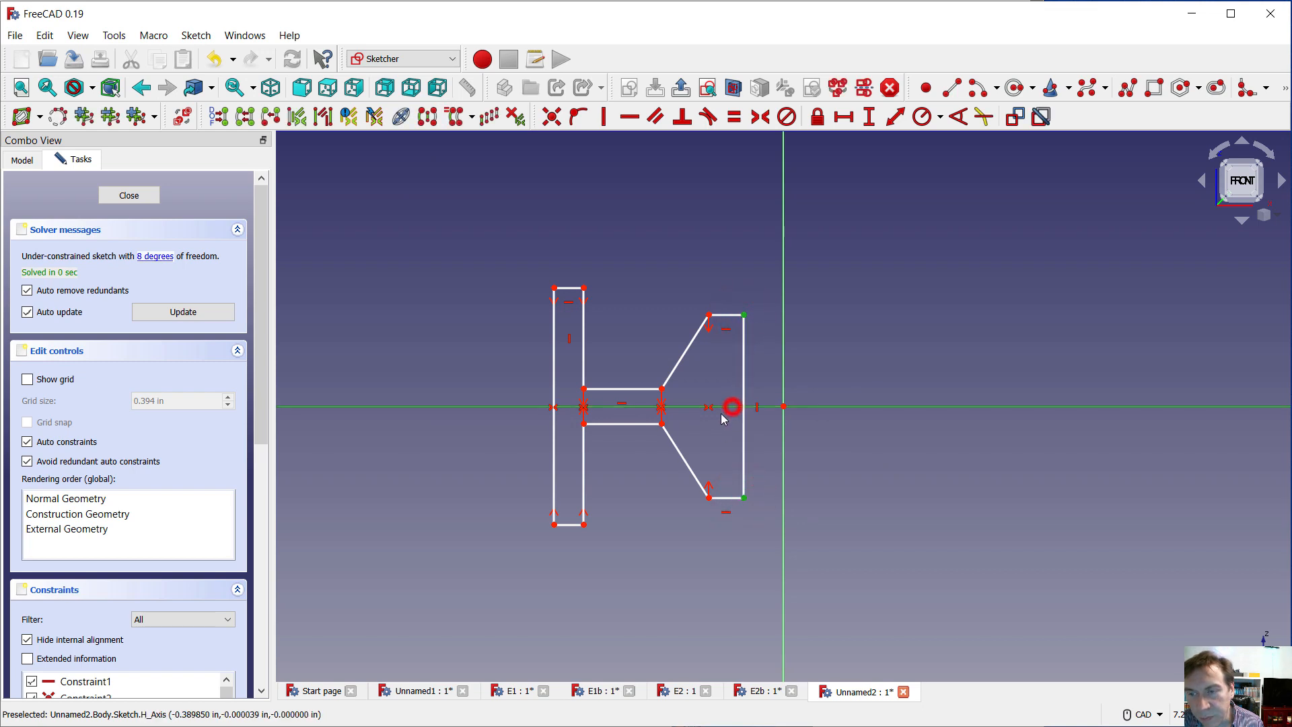
left_click(427, 117)
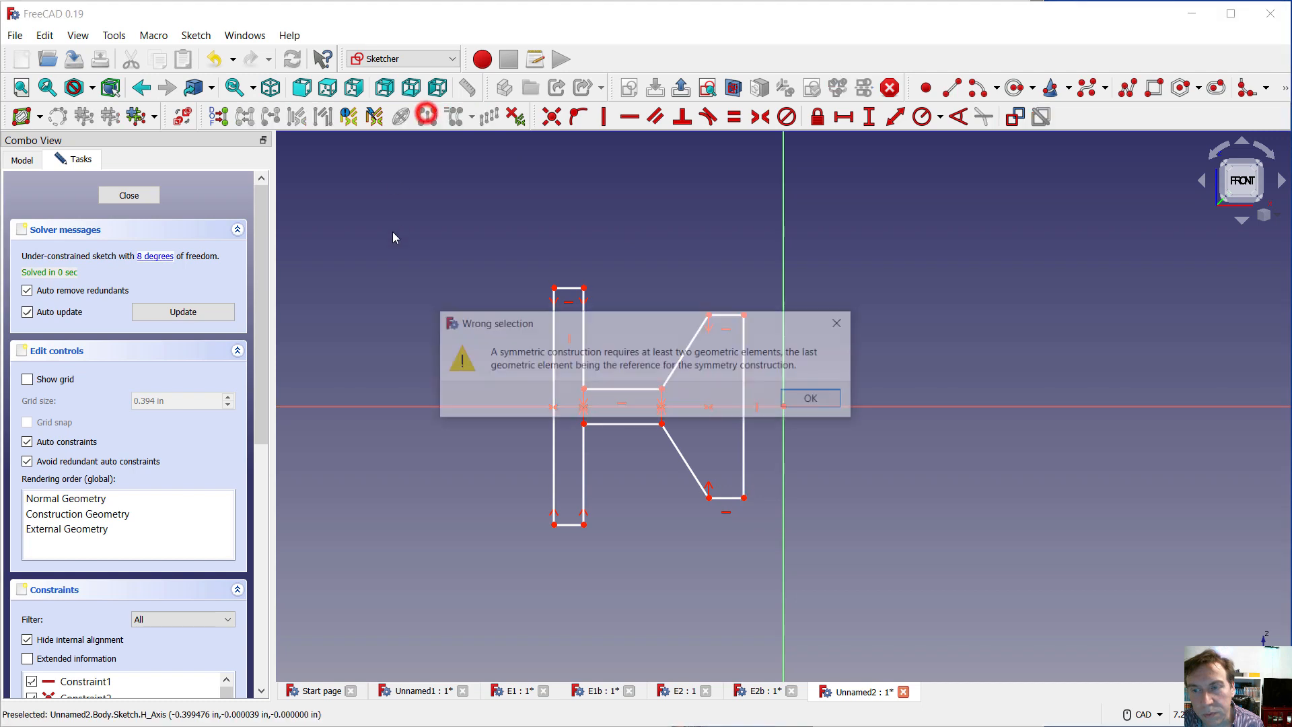
left_click(810, 397)
left_click(887, 491)
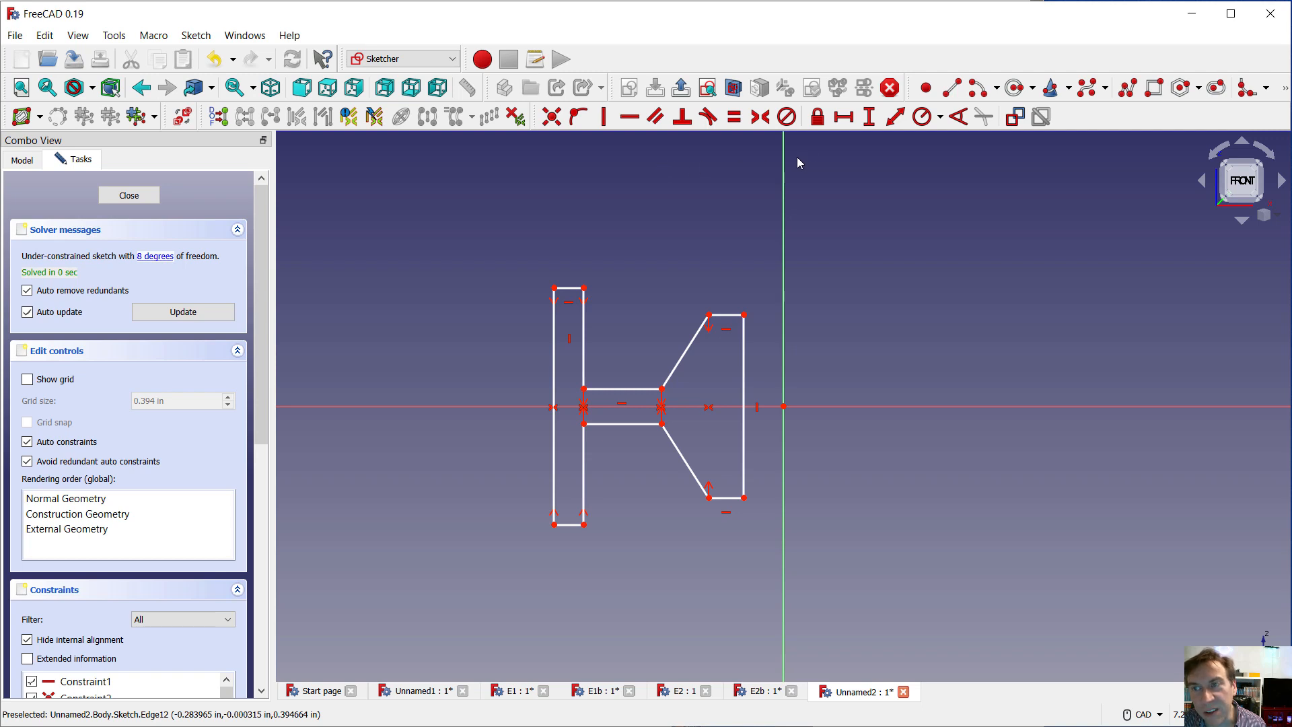
Dimension the tall flange's outer vertical line to a length of 2 in
left_click(892, 120)
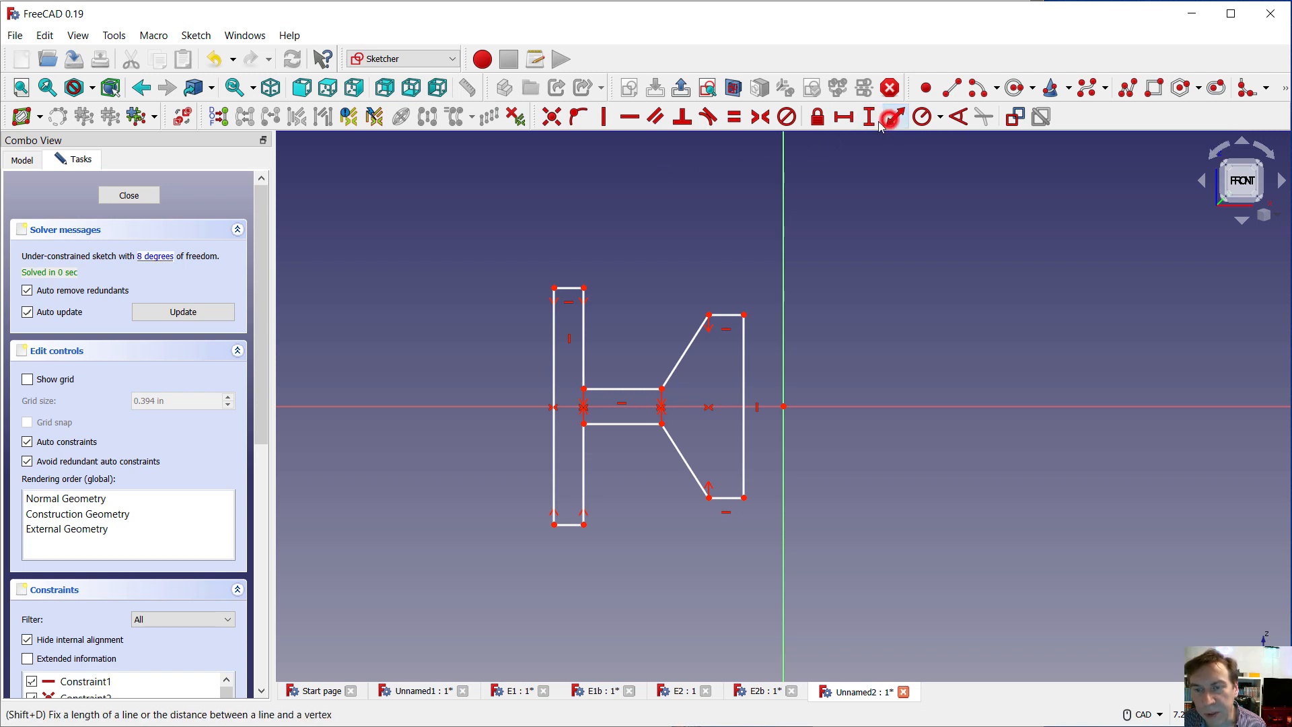
left_click(554, 358)
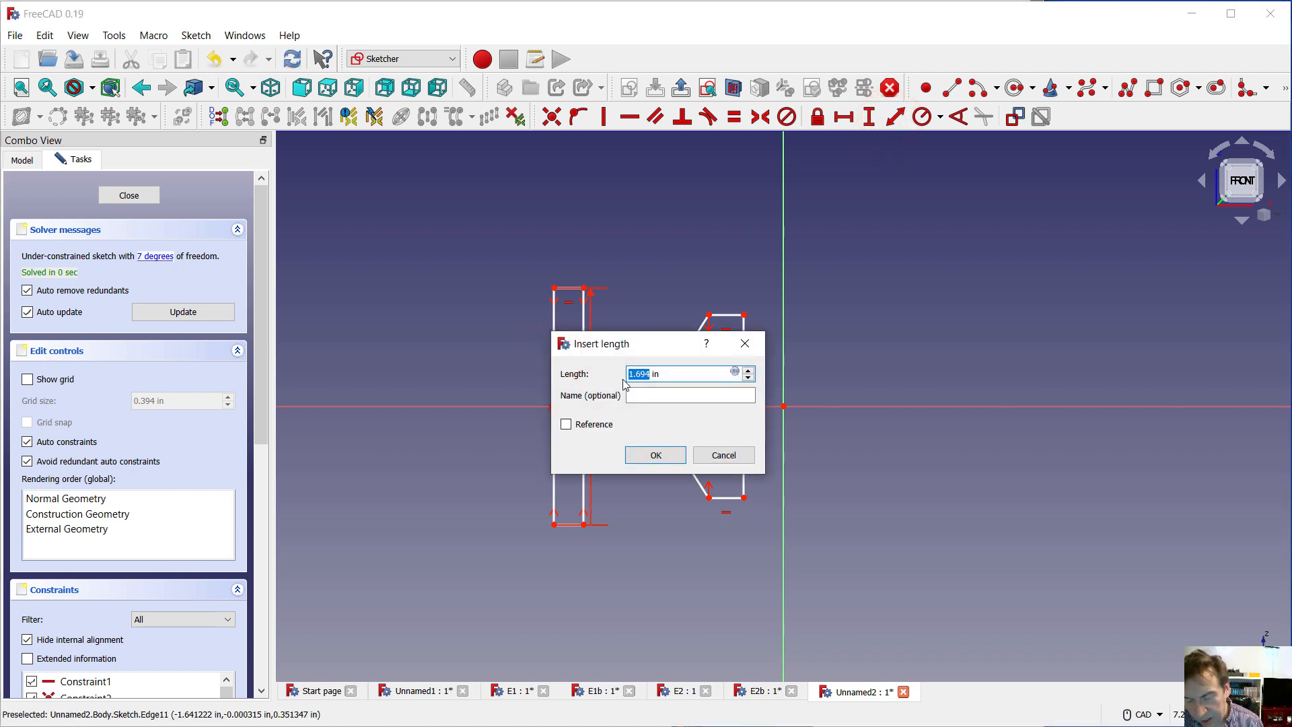
type("2")
key("Return")
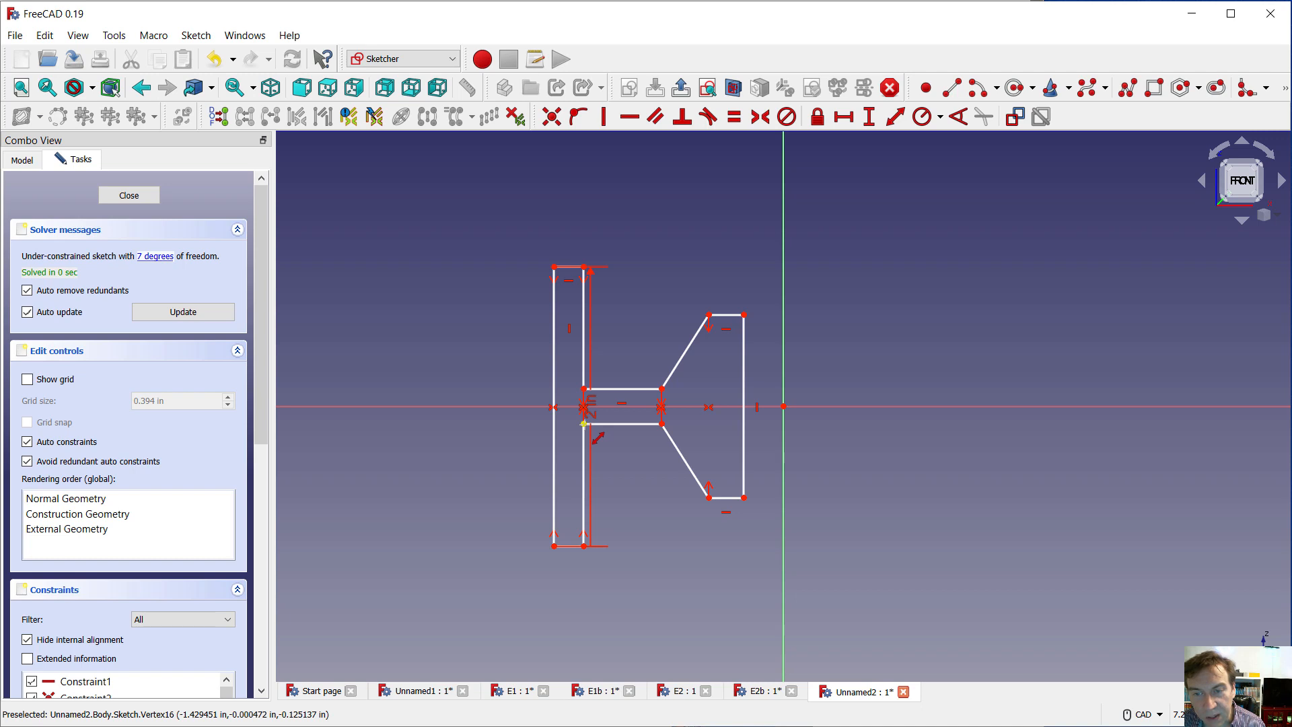
Dimension the narrow web's thickness between its two horizontal lines to 0.25 in
left_click(584, 424)
left_click(604, 390)
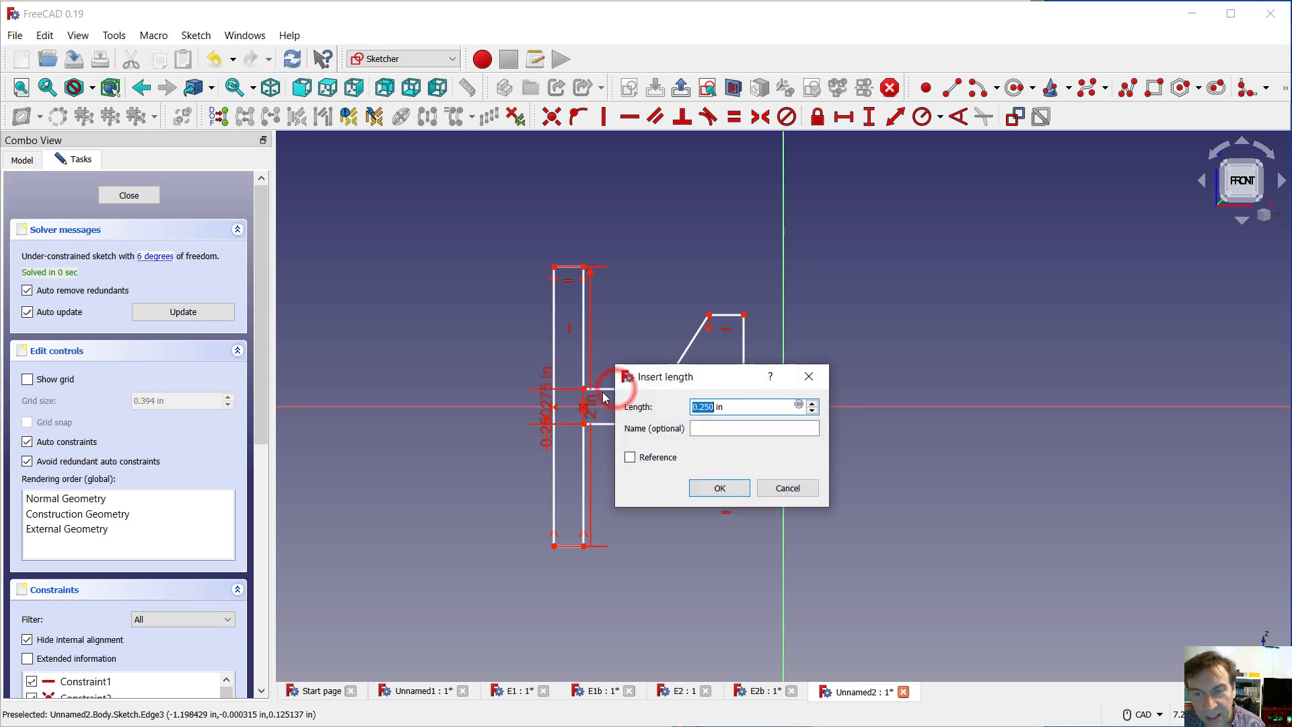
type(".25")
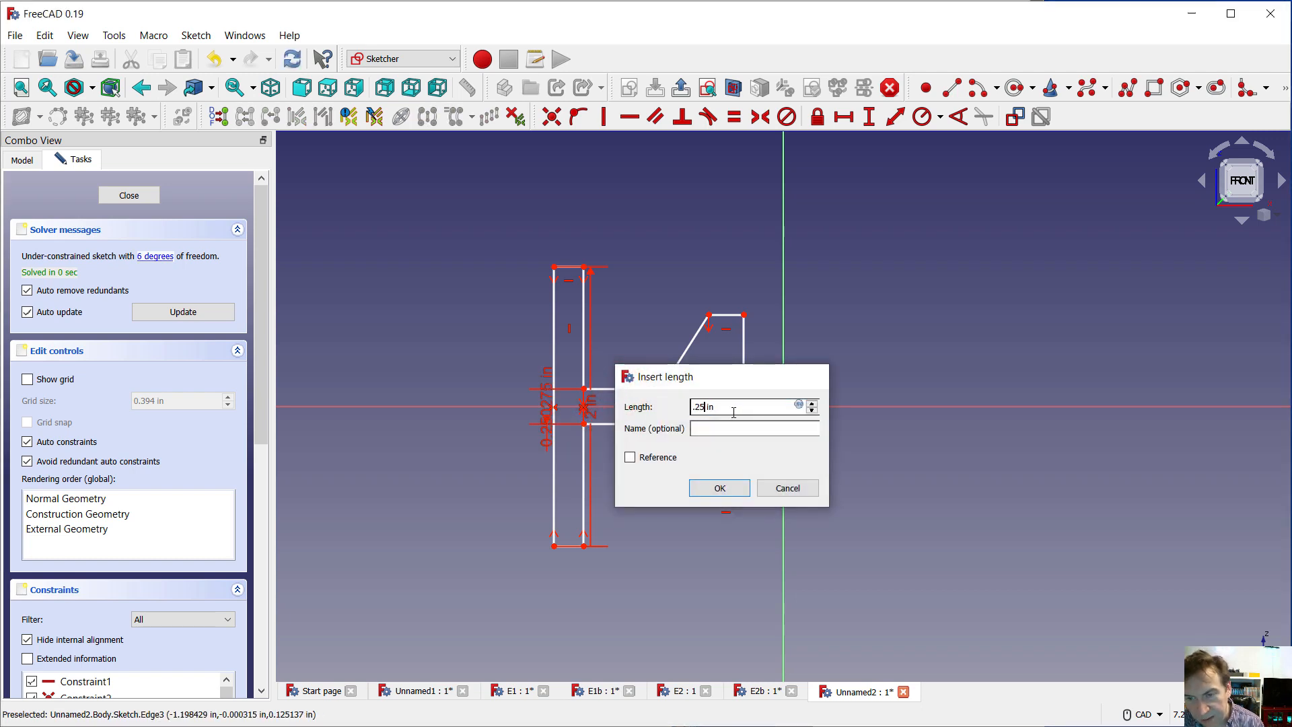
key("Return")
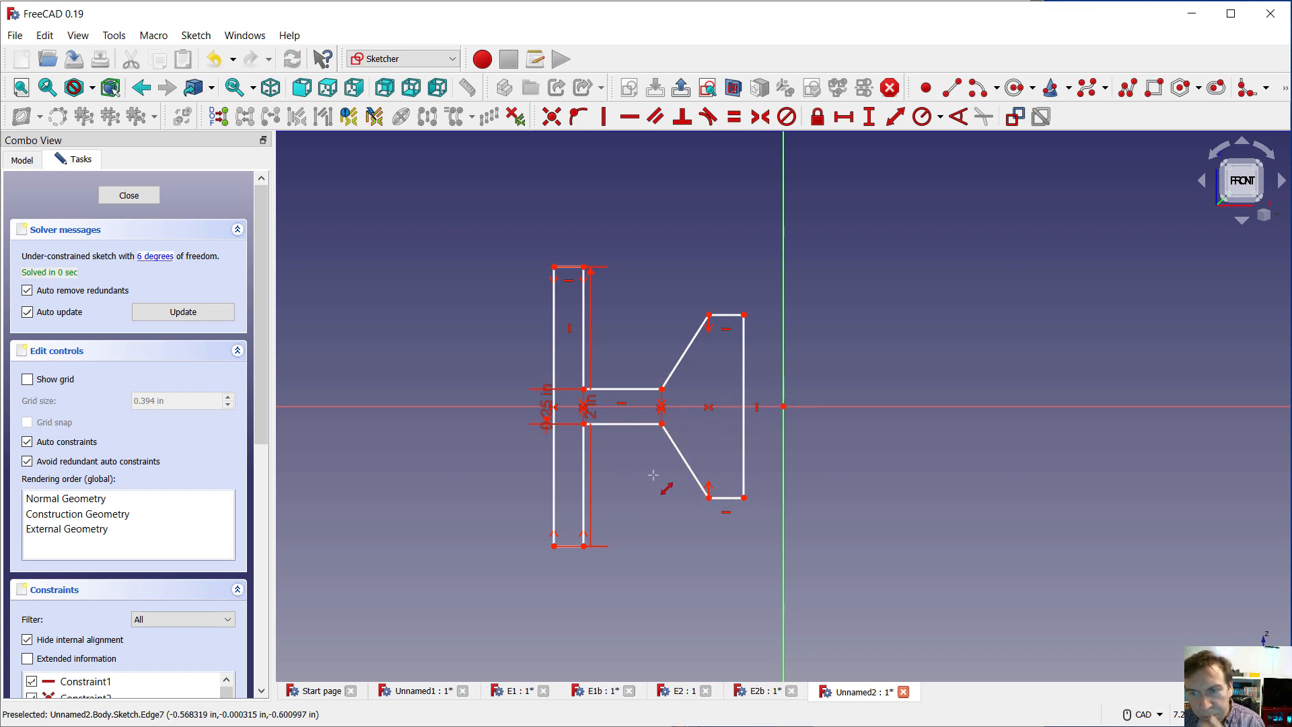
Dimension the hub's short upper horizontal line to a length of 0.4 in
left_click(727, 314)
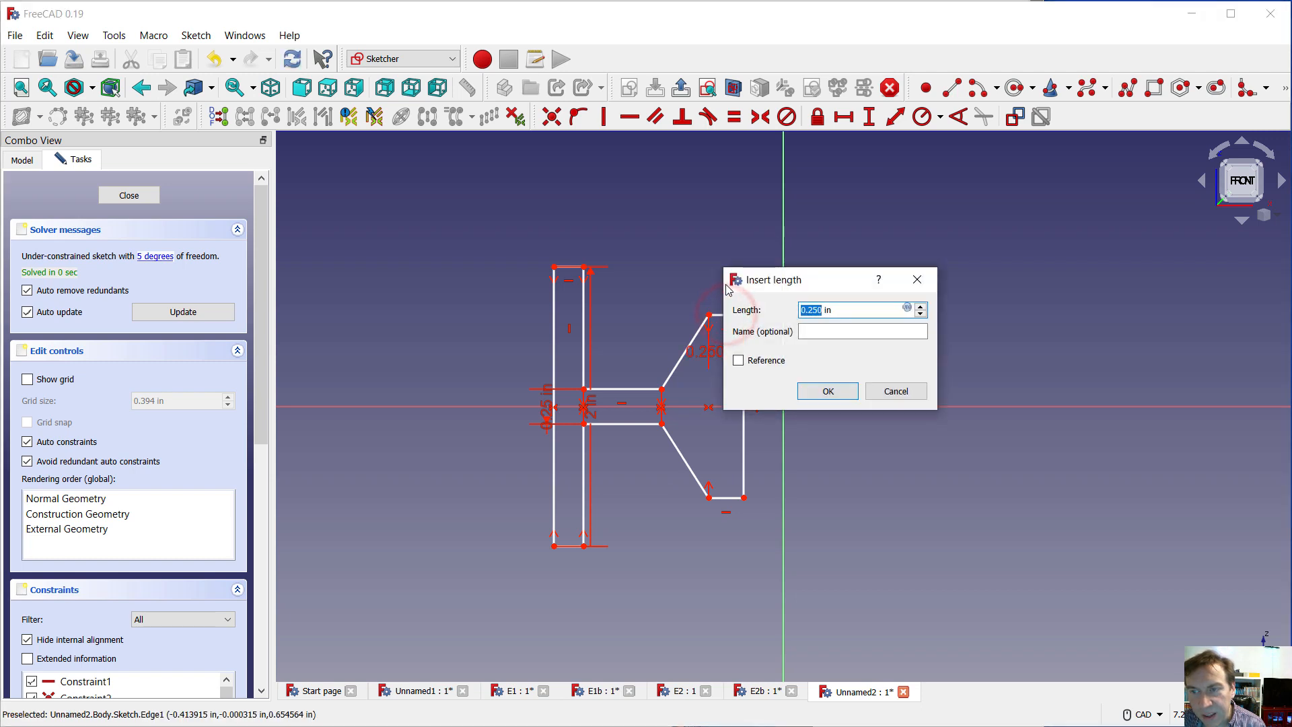
type(".4")
key("Return")
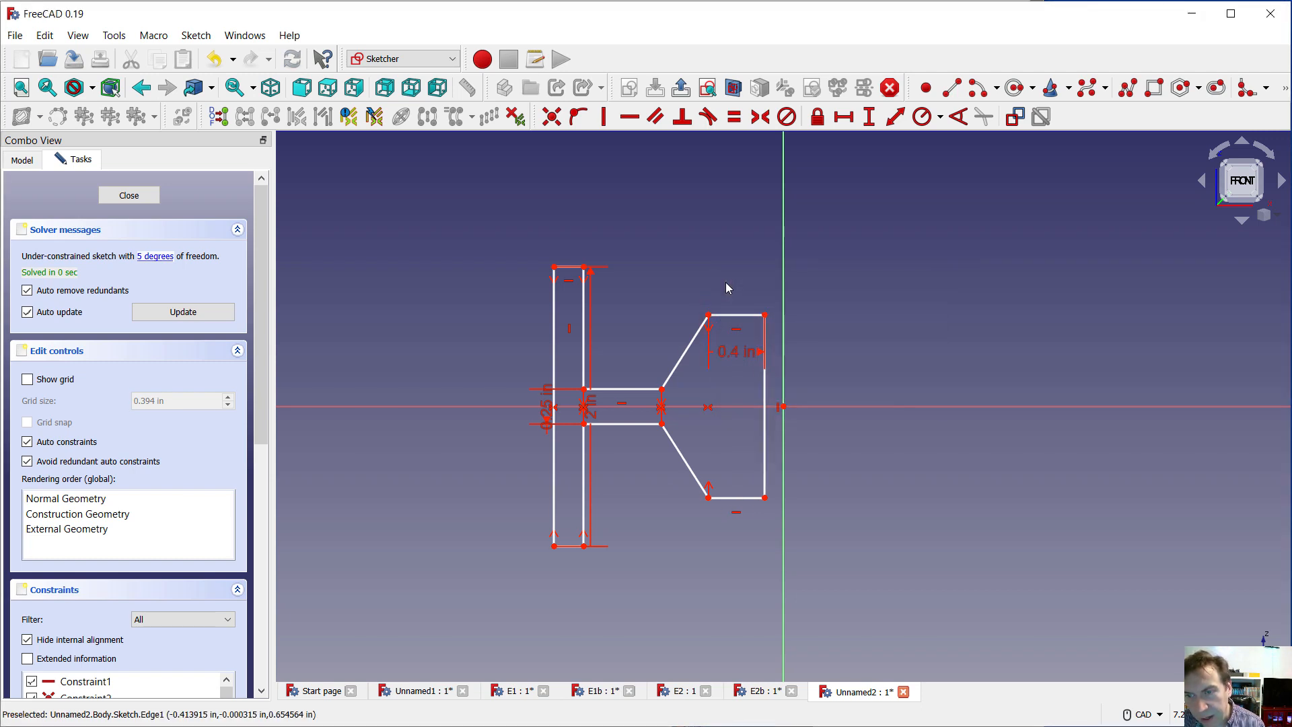
Dimension the distance from the sketch origin to the hub's vertical line as 0.375 in
left_click(766, 414)
left_click(942, 510)
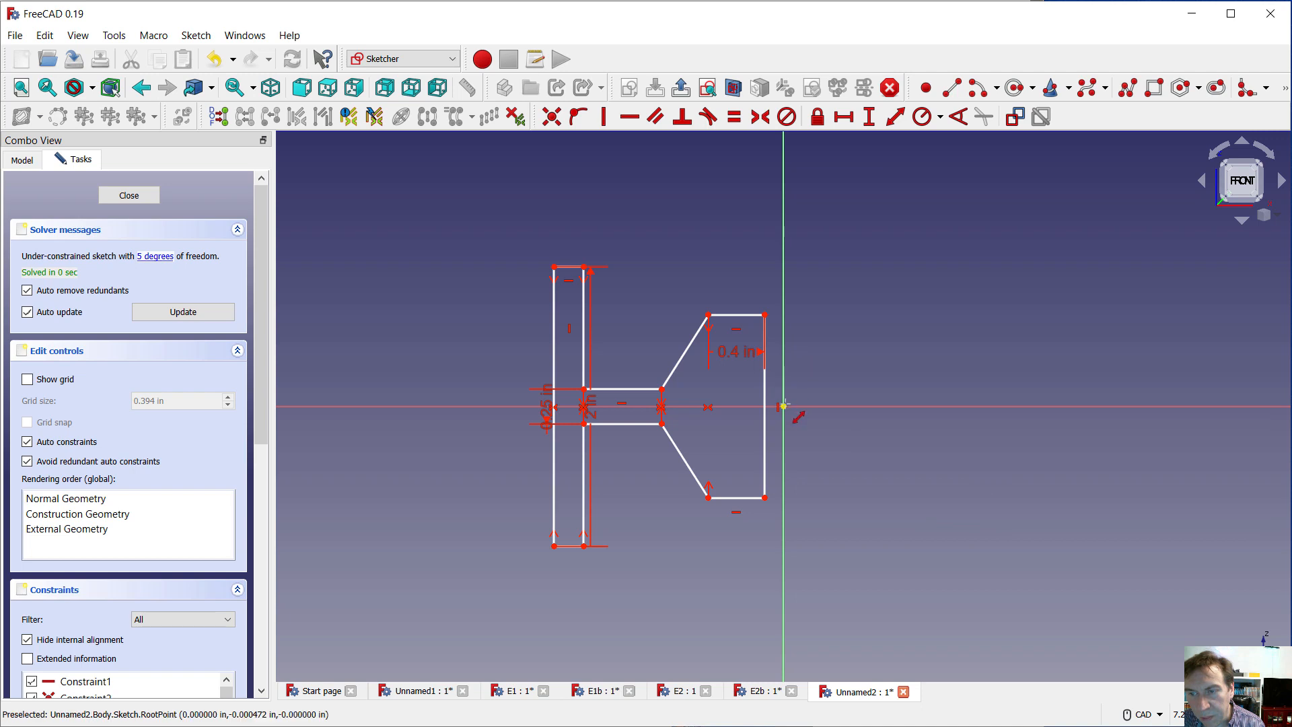
left_click(765, 388)
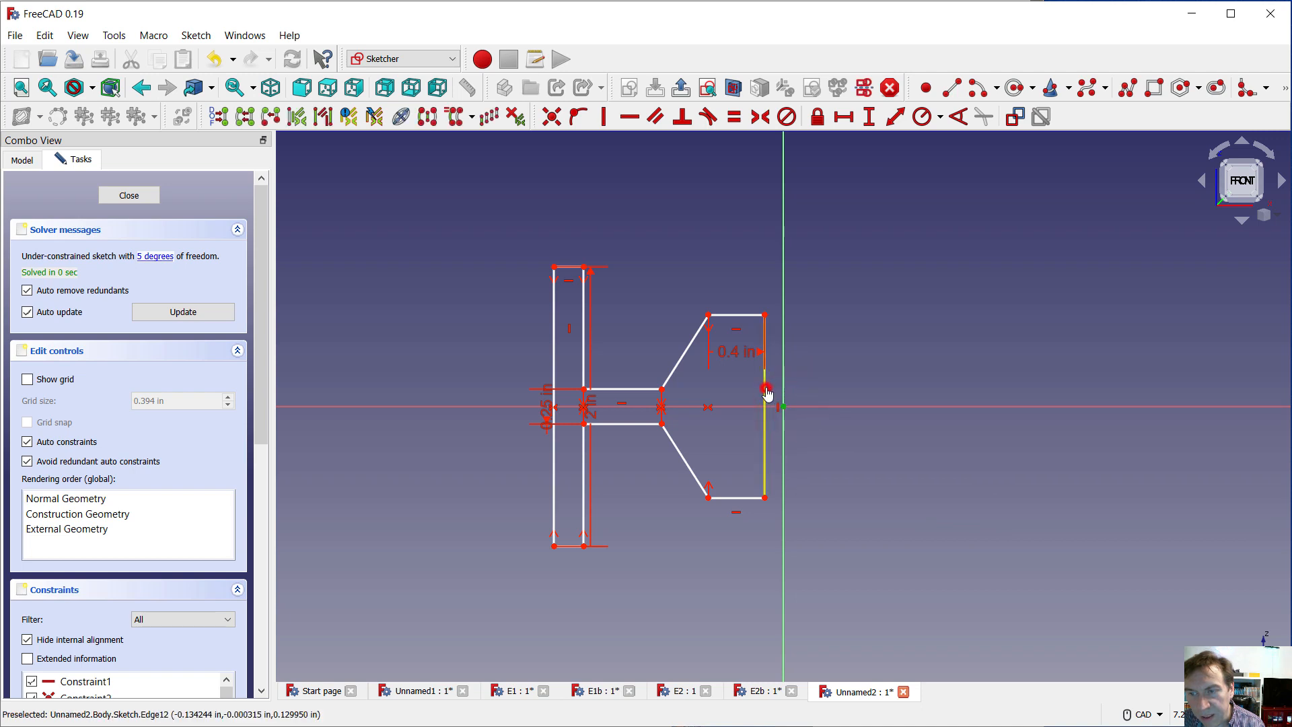
type(".")
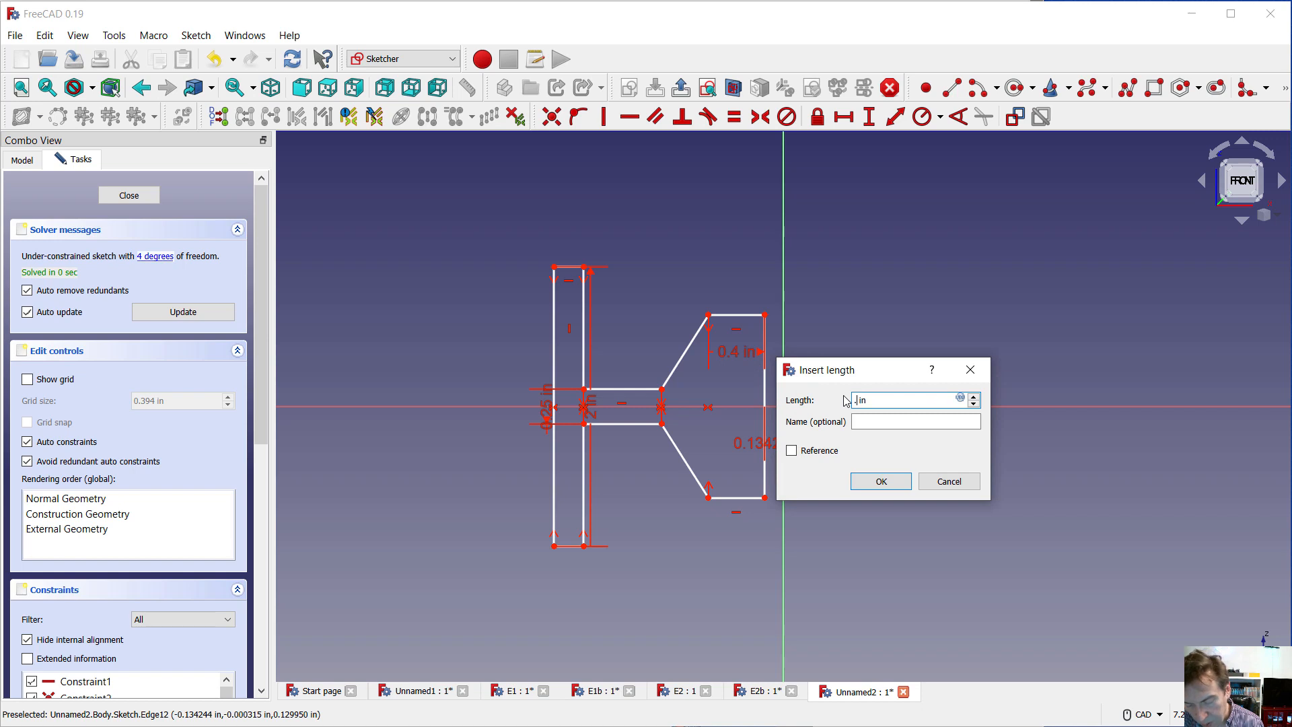
type("375")
key("Return")
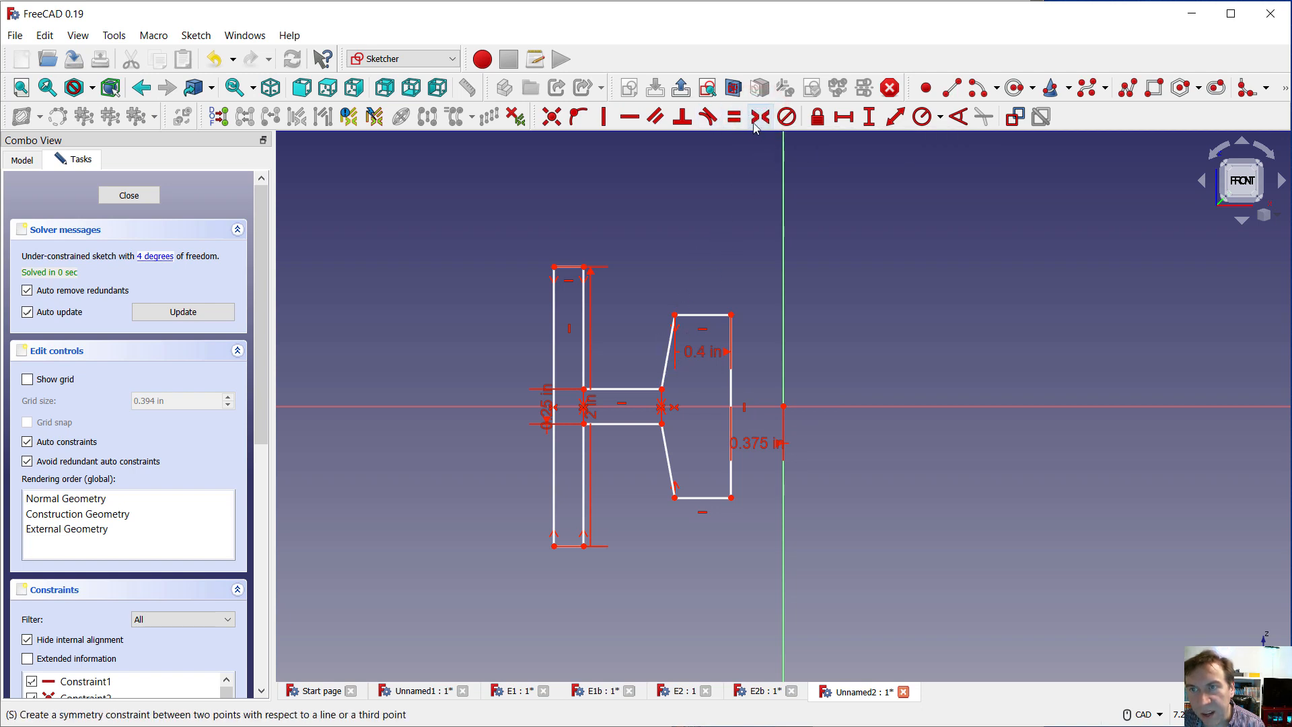
Constrain the angle between the hub's upper slanted line and its vertical line to 18°
left_click(959, 117)
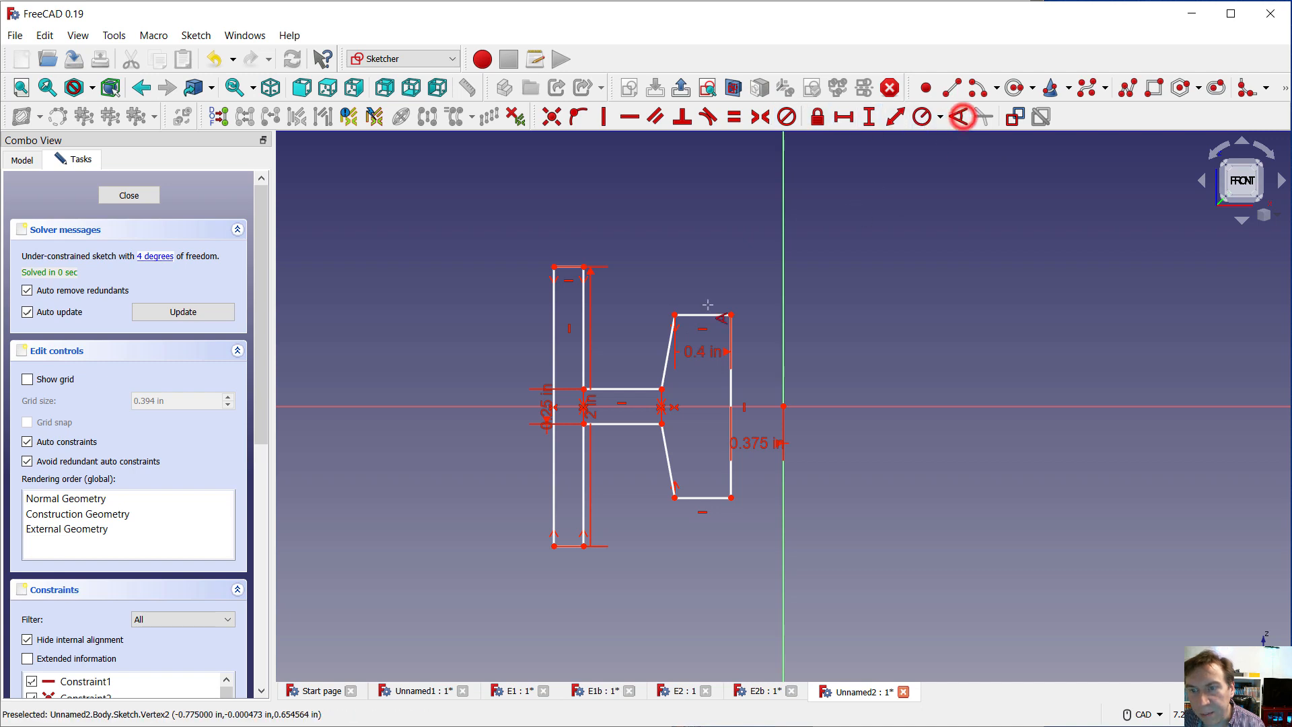
left_click(666, 361)
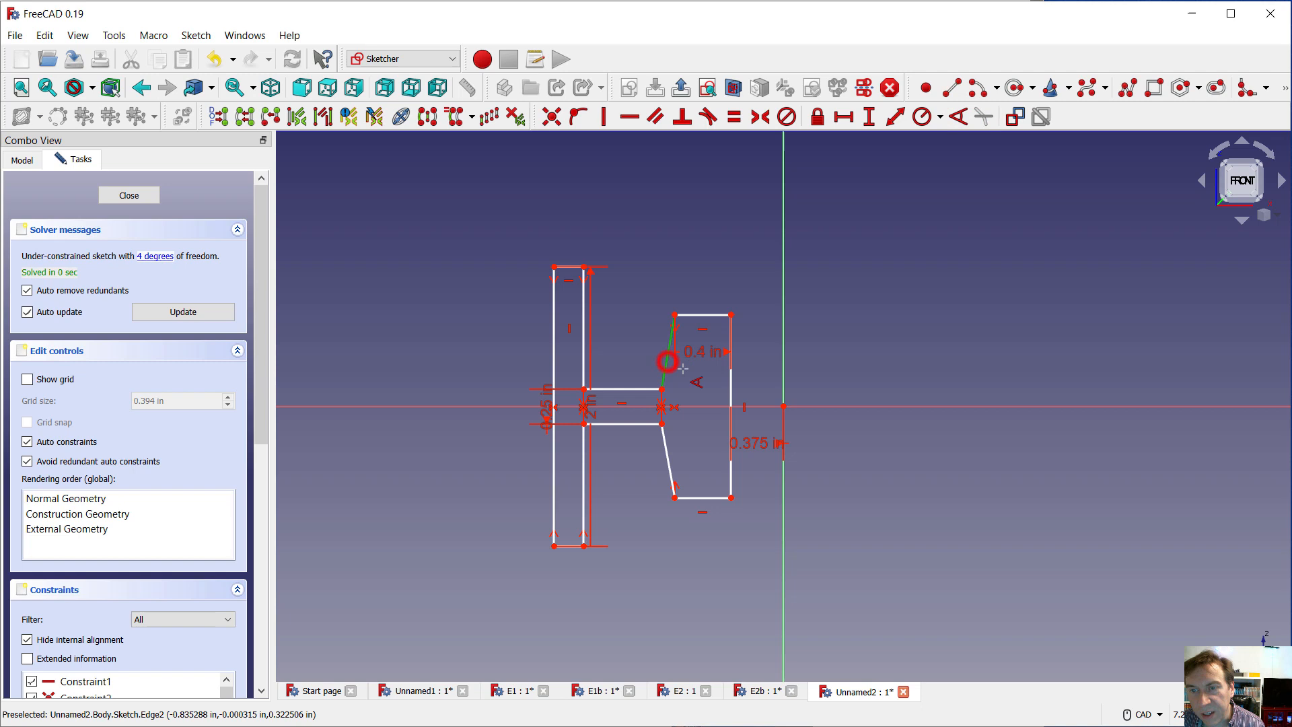
left_click(729, 388)
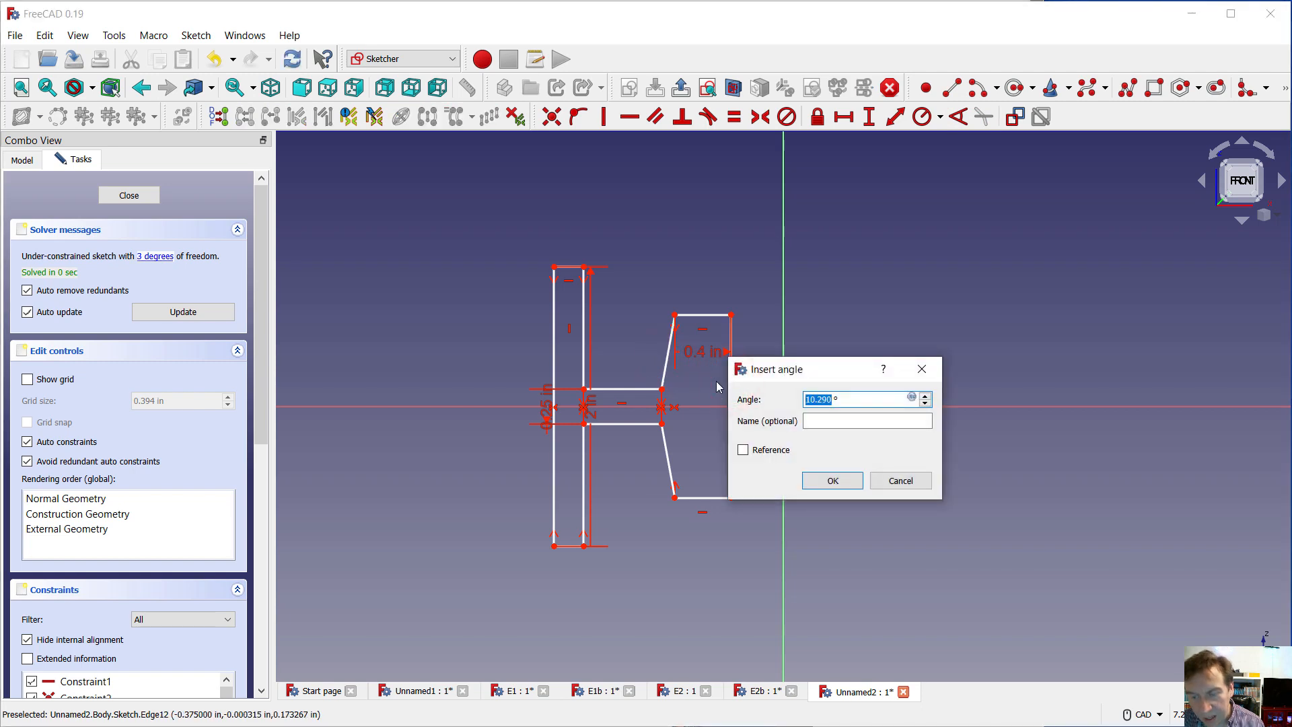
type("18")
key("Return")
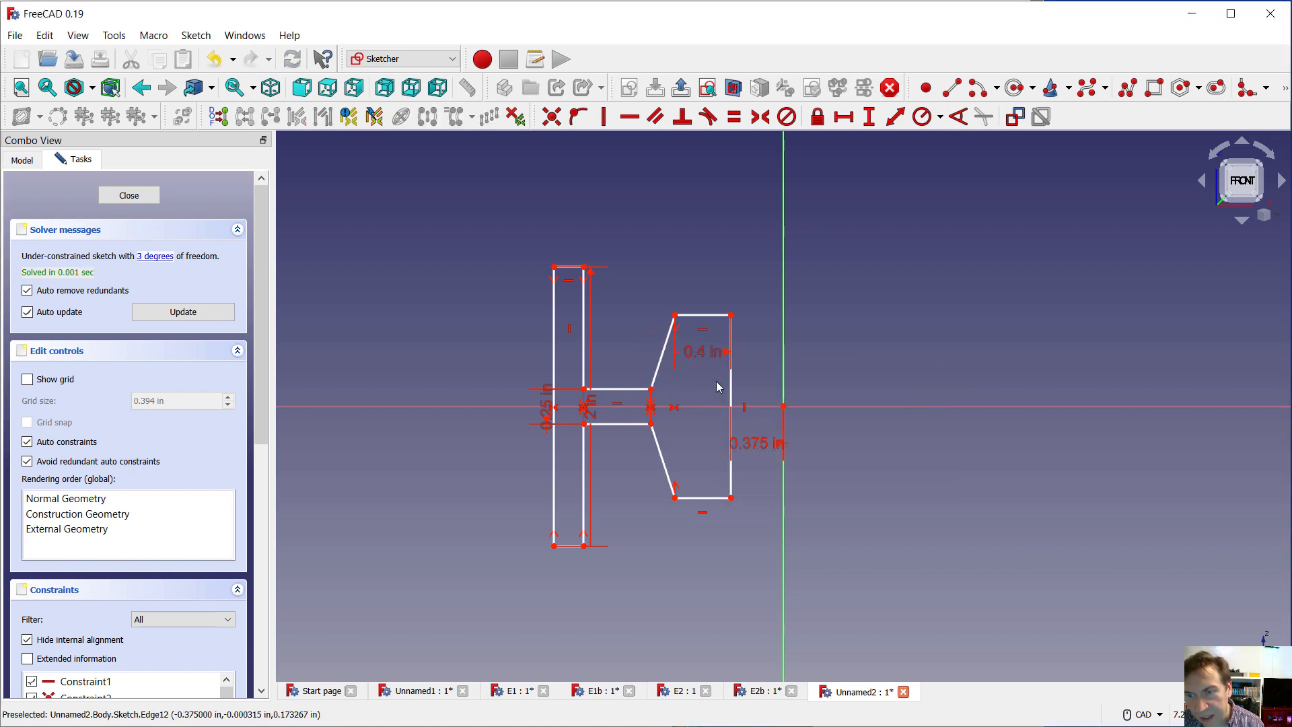
Add a horizontal dimension of 0.25 in to the short line across the top of the tall flange
scroll(719, 387, "down", 2)
scroll(703, 274, "up", 2)
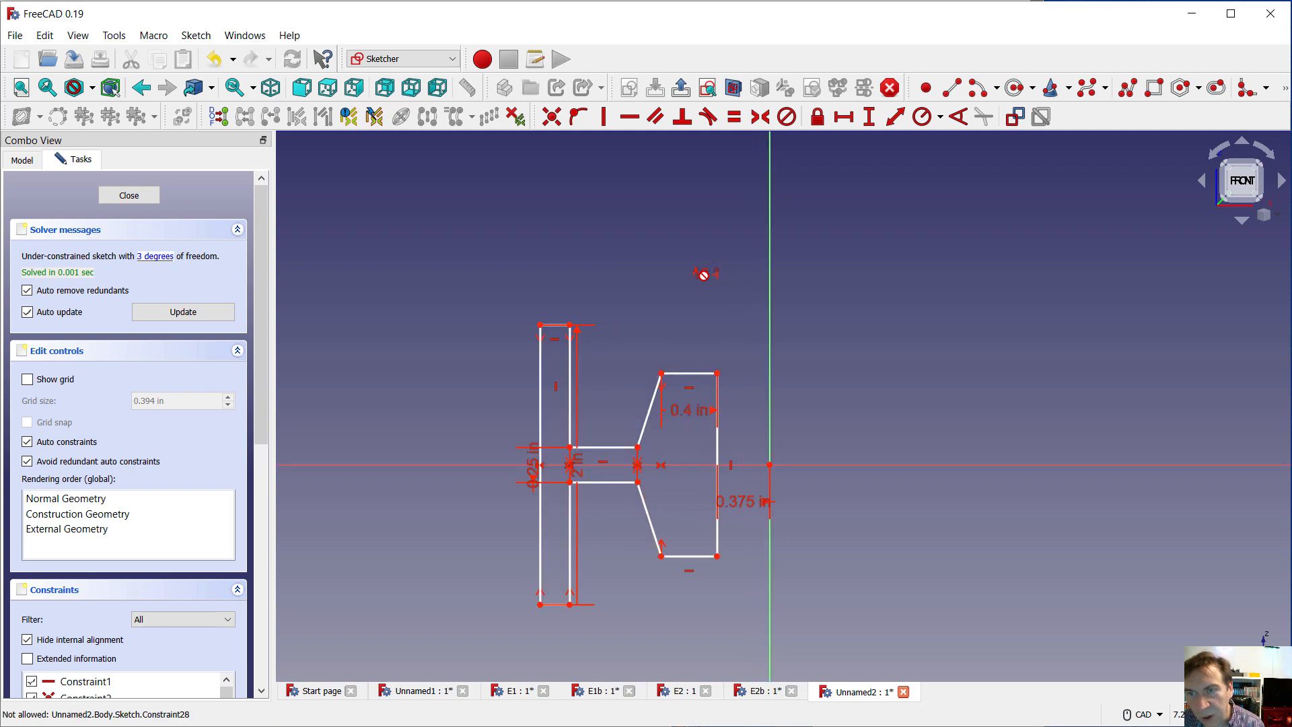
scroll(676, 481, "up", 1)
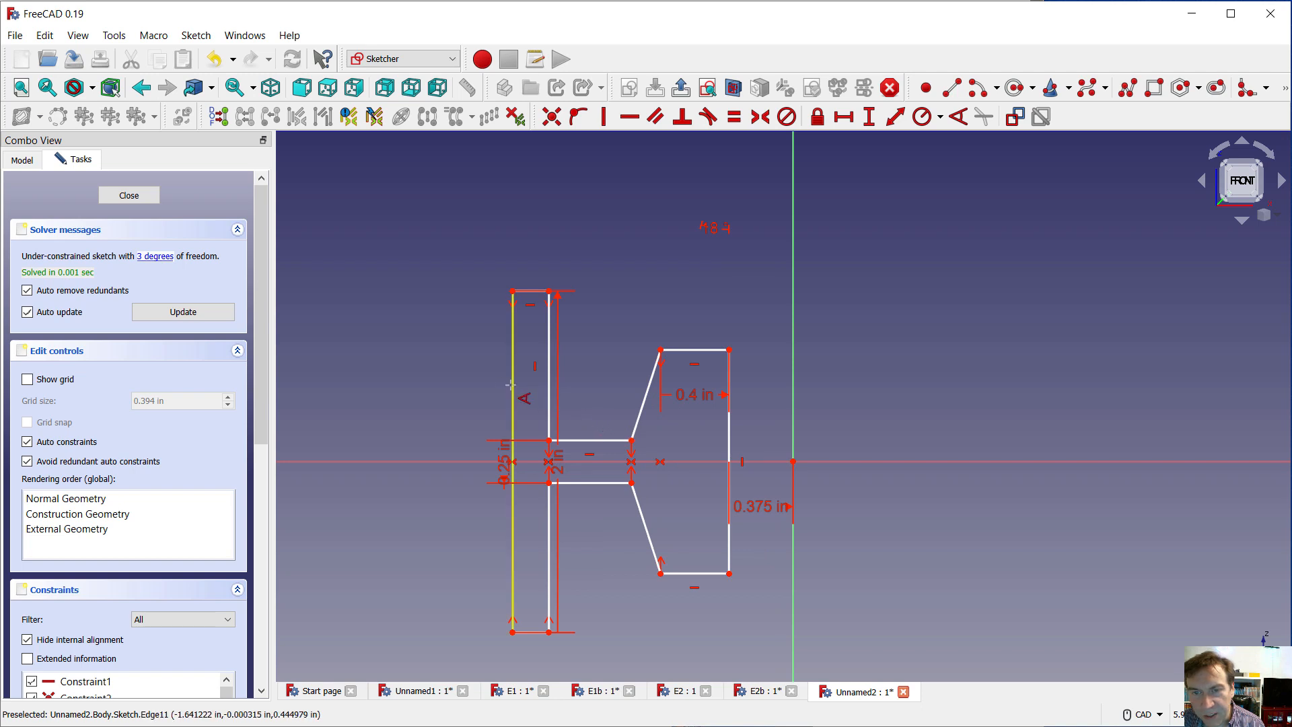
left_click(851, 124)
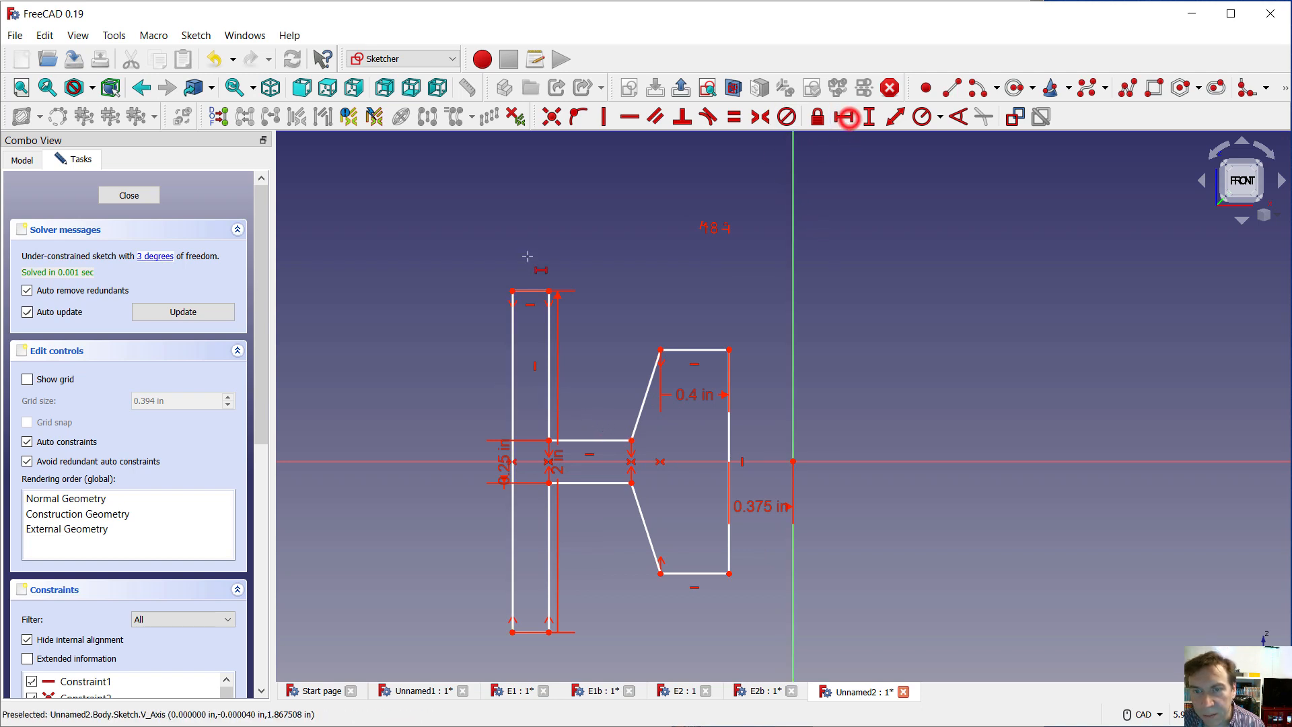
left_click(527, 291)
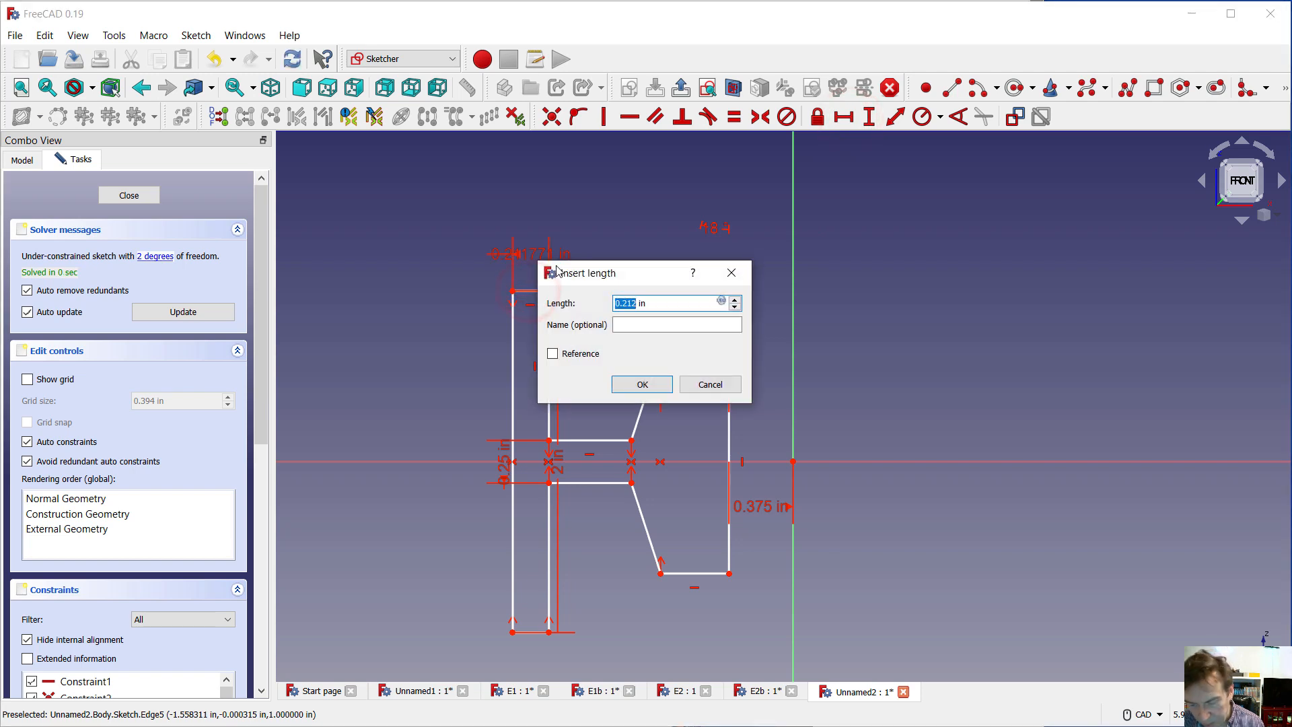
type(".2")
key("Return")
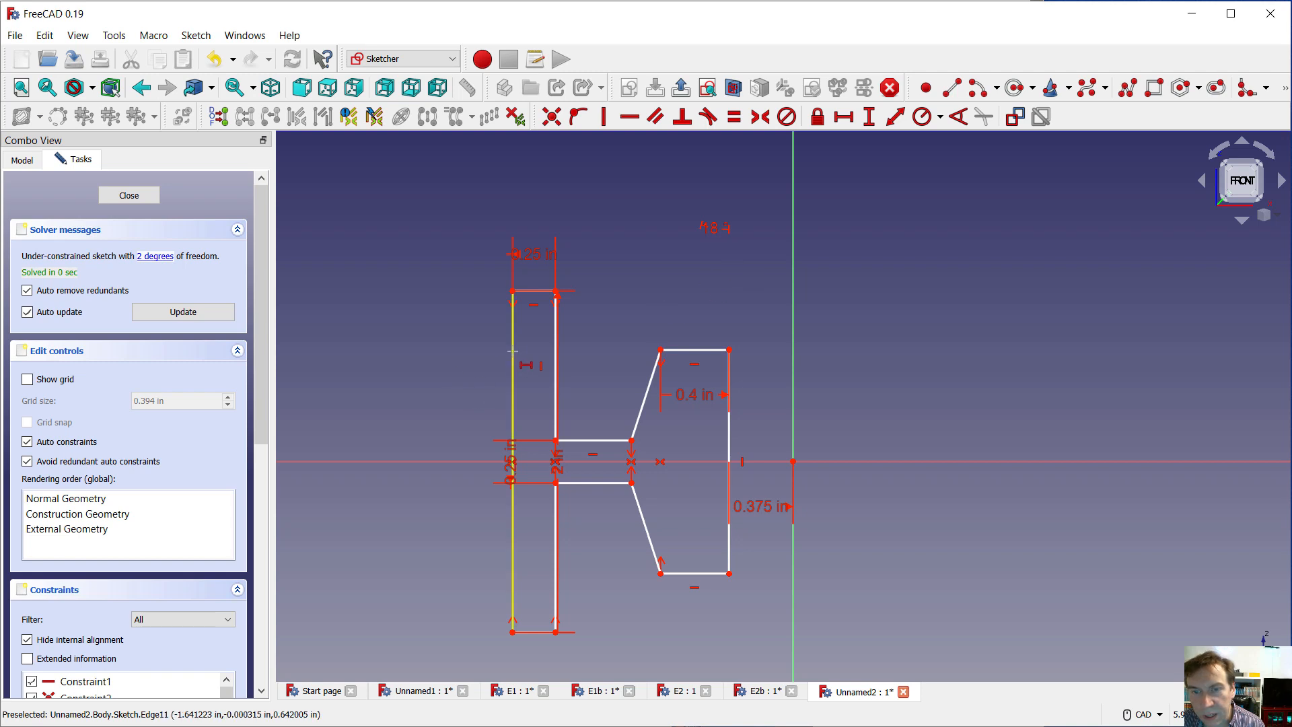
Set the horizontal distance from the flange's upper outer corner to the sketch origin to 2.5 in
left_click(511, 291)
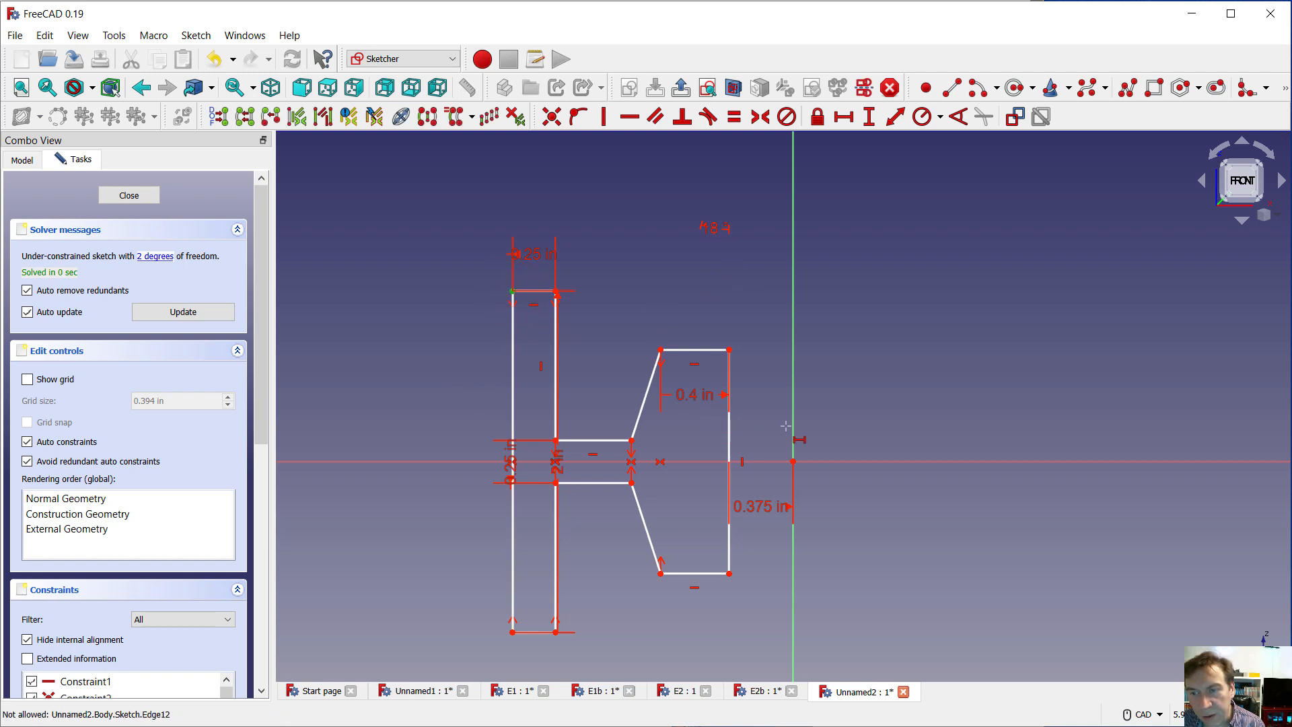
left_click(793, 462)
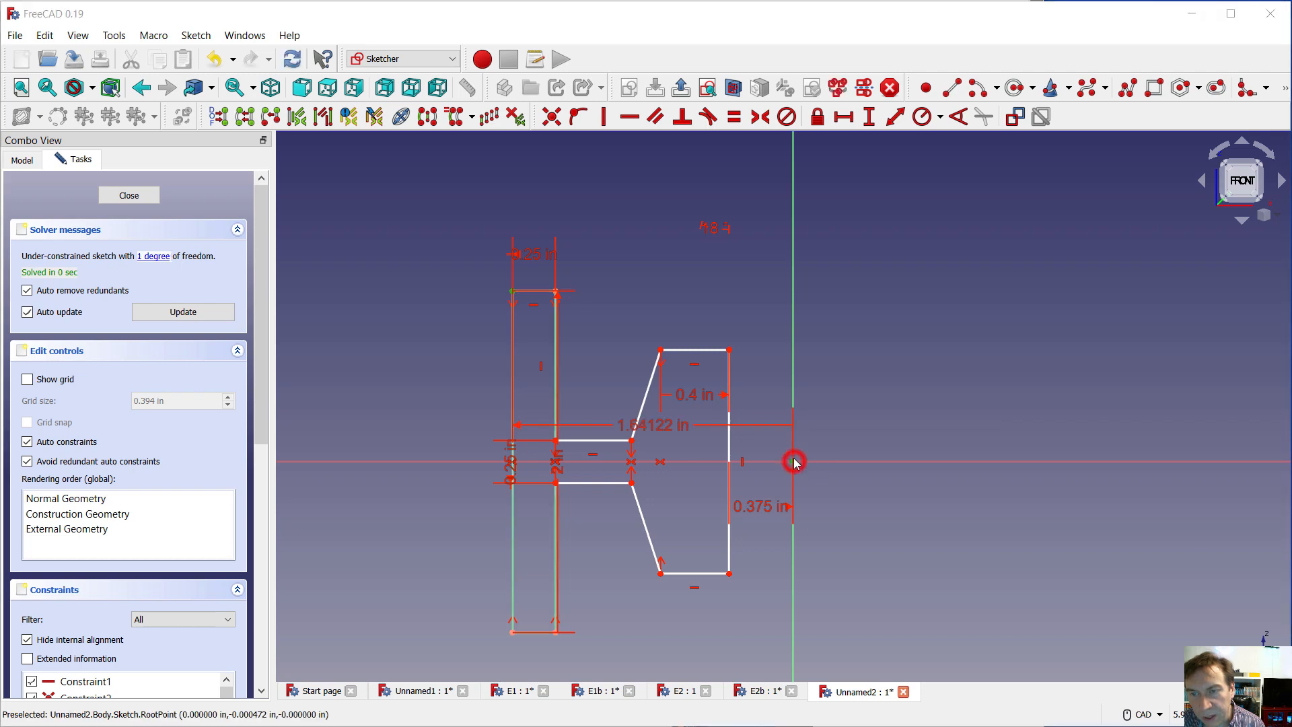
key("l")
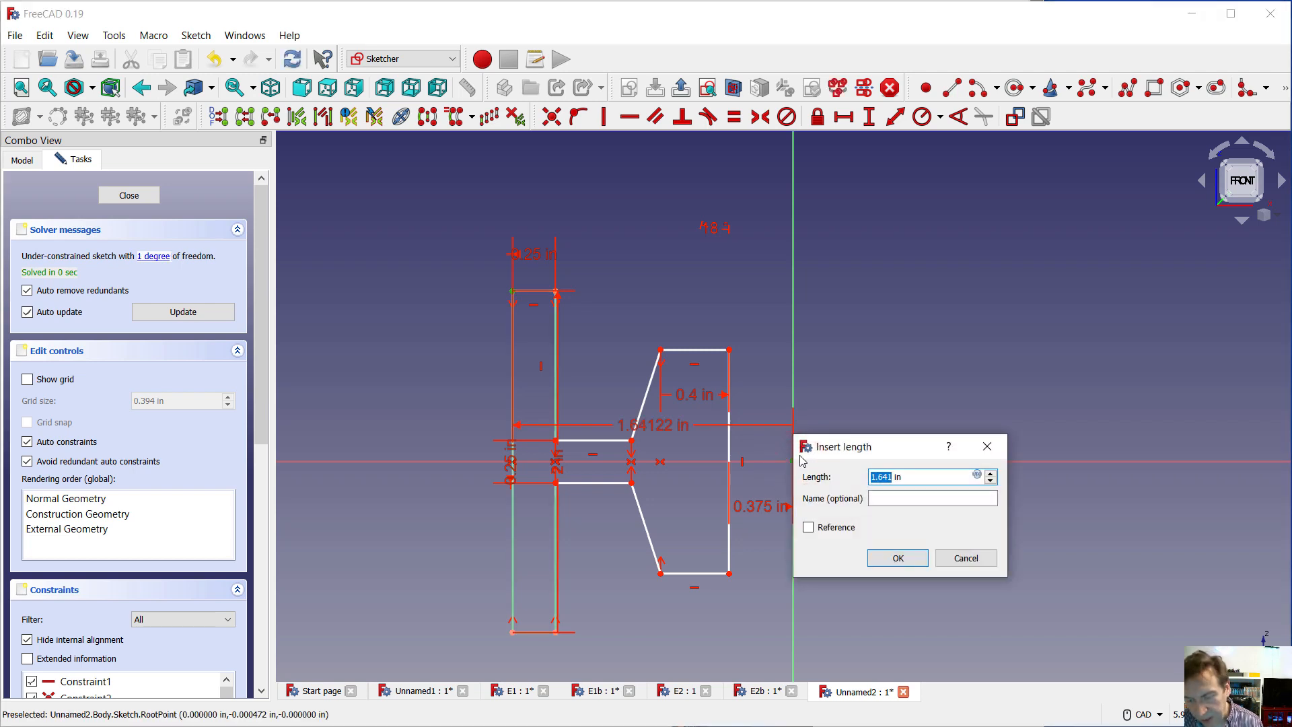
type("2.5")
key("Return")
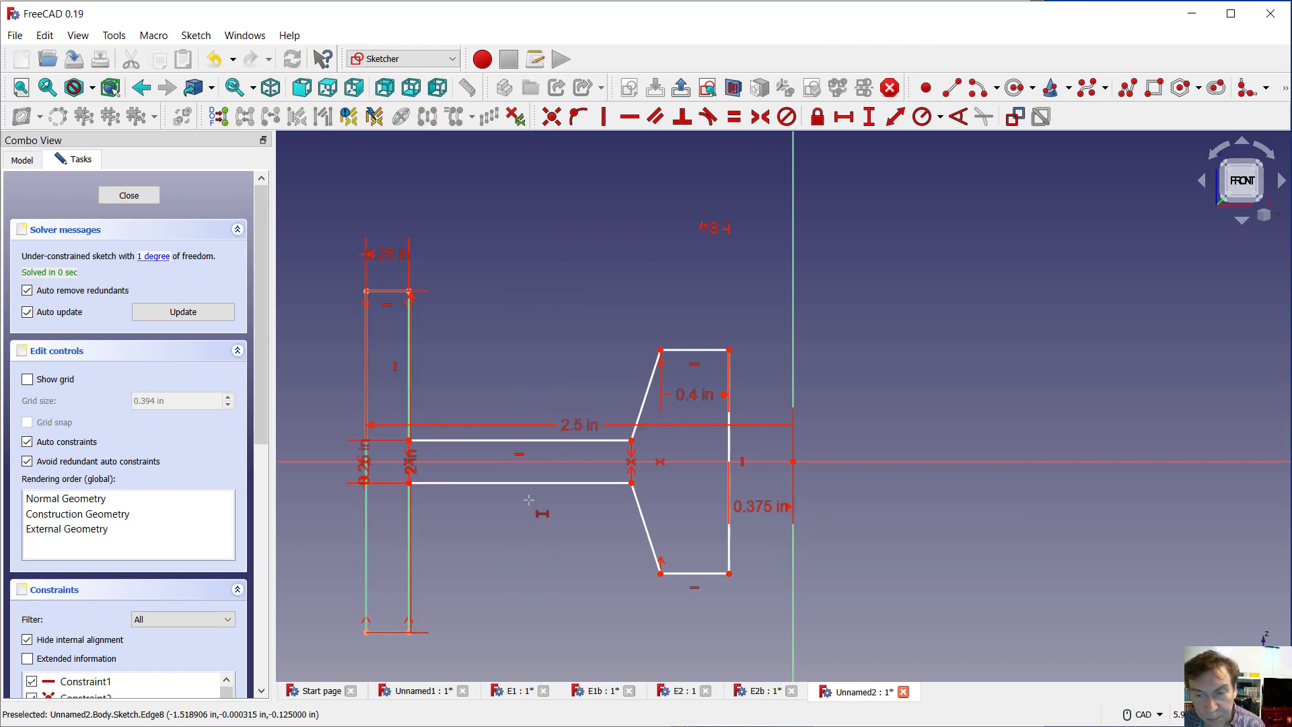
key("Escape")
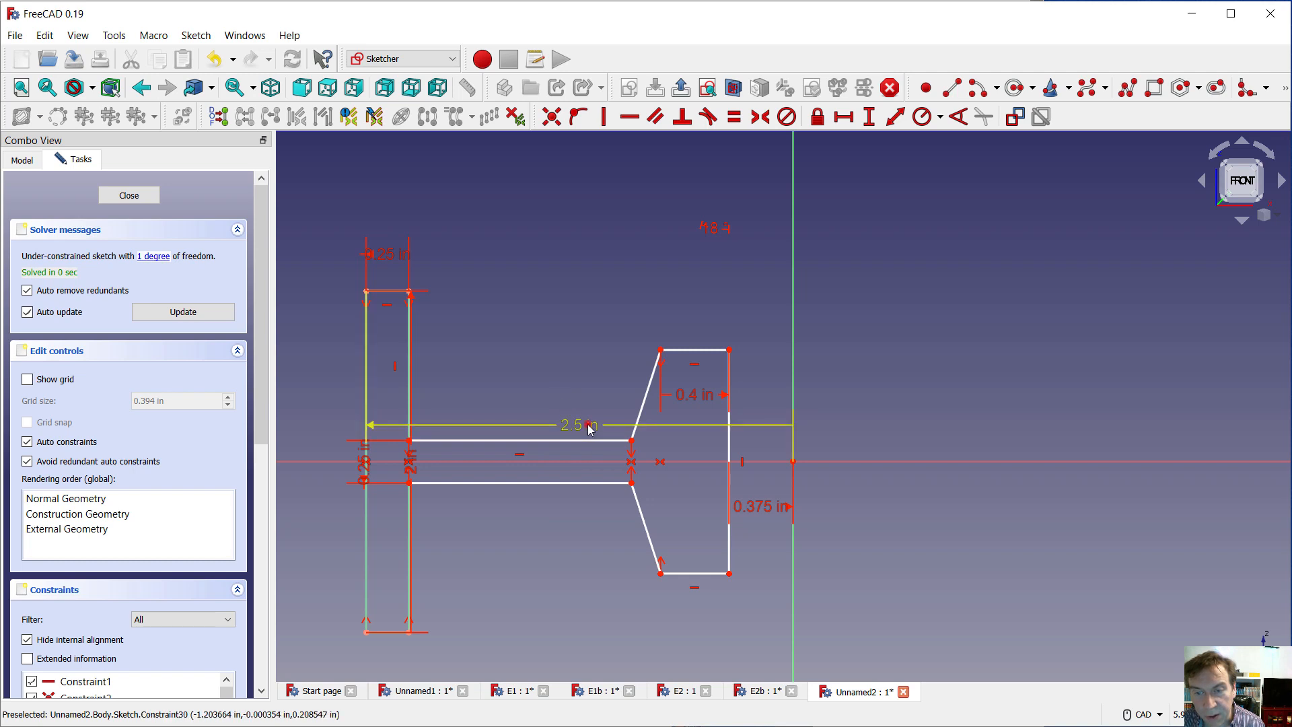
Reposition the overlapping dimension labels clear of the profile, with the overall width above it and the flange height and web thickness beside the flange
left_click_drag(590, 429, 591, 188)
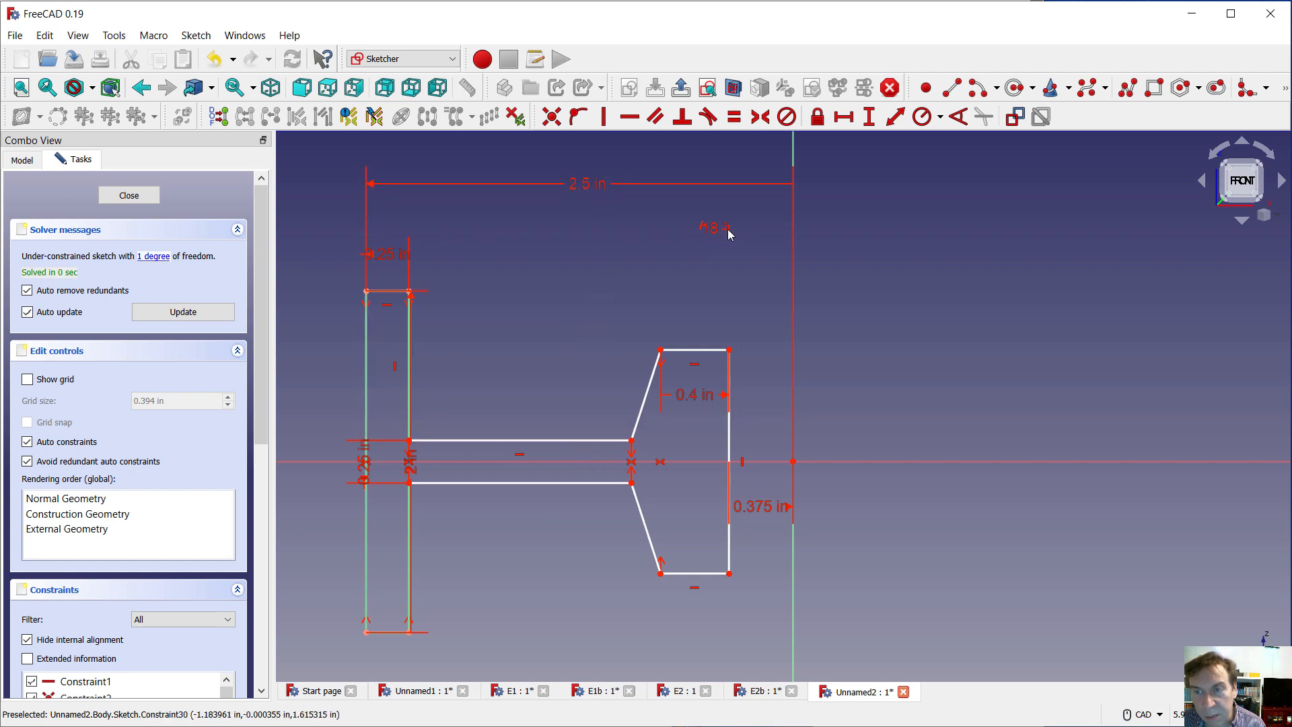
left_click_drag(731, 234, 696, 319)
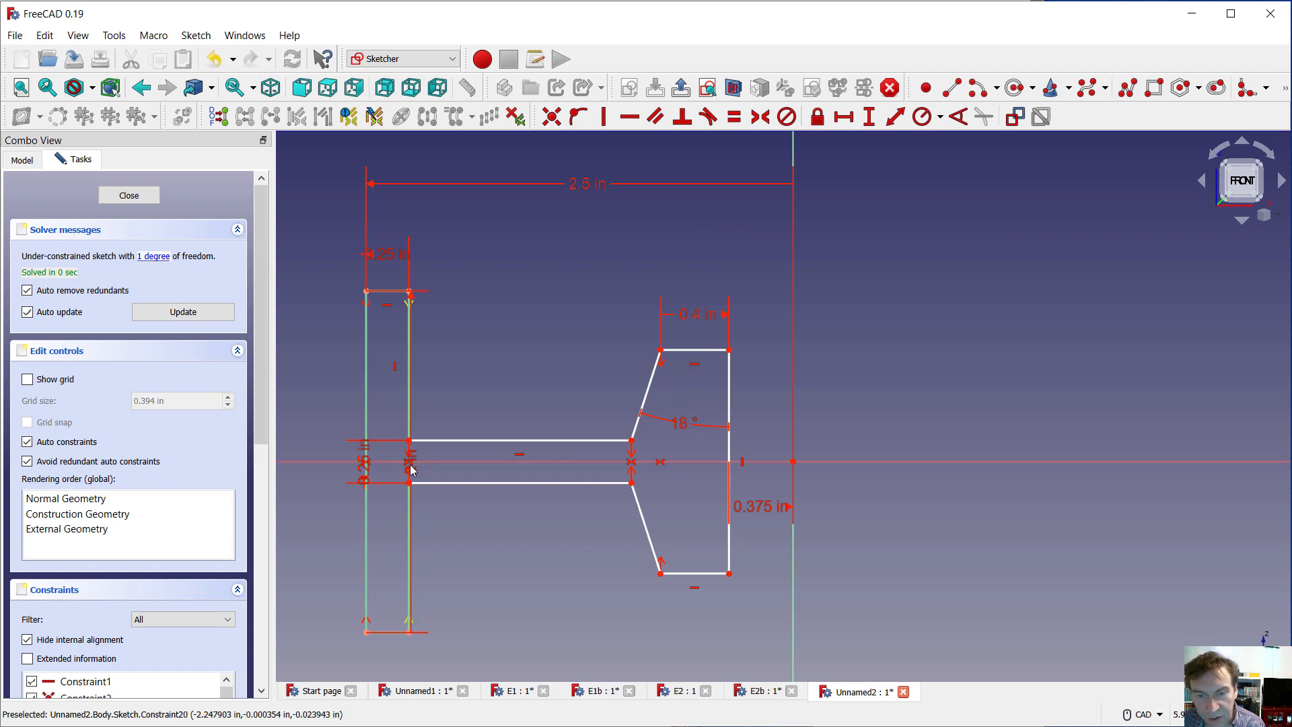
left_click_drag(412, 470, 331, 535)
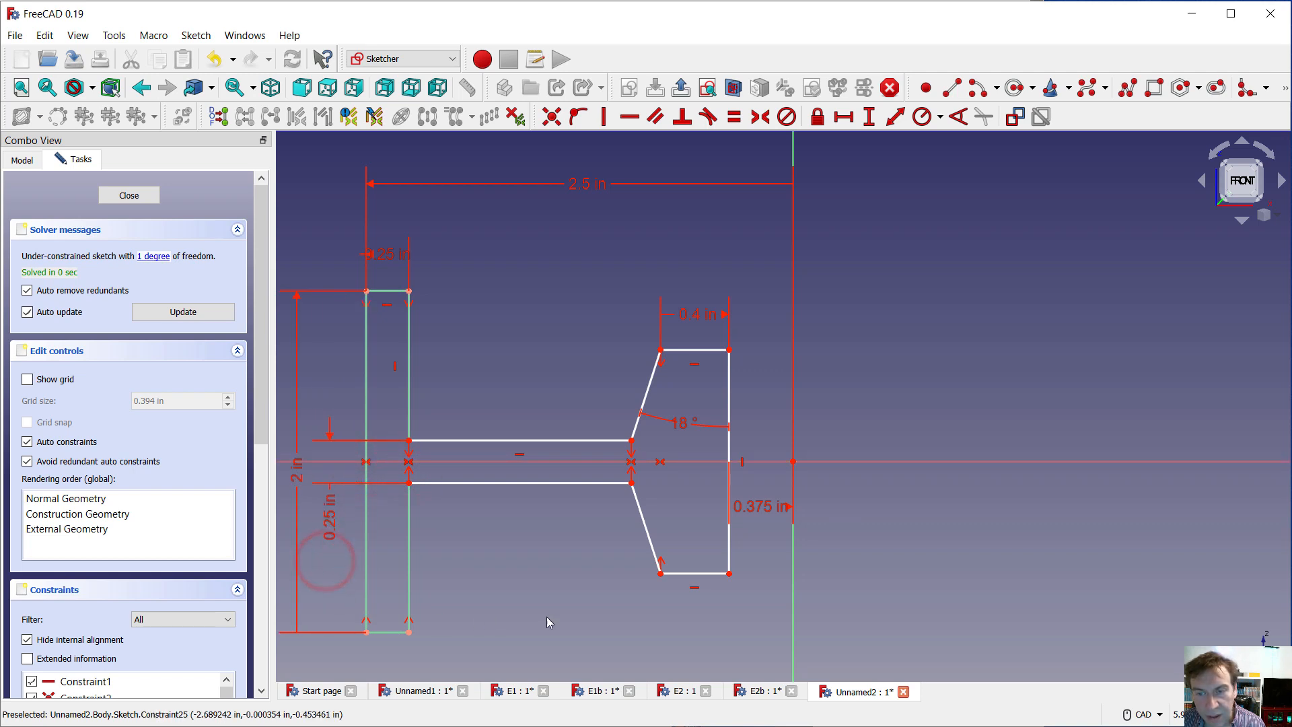
scroll(612, 612, "down", 1)
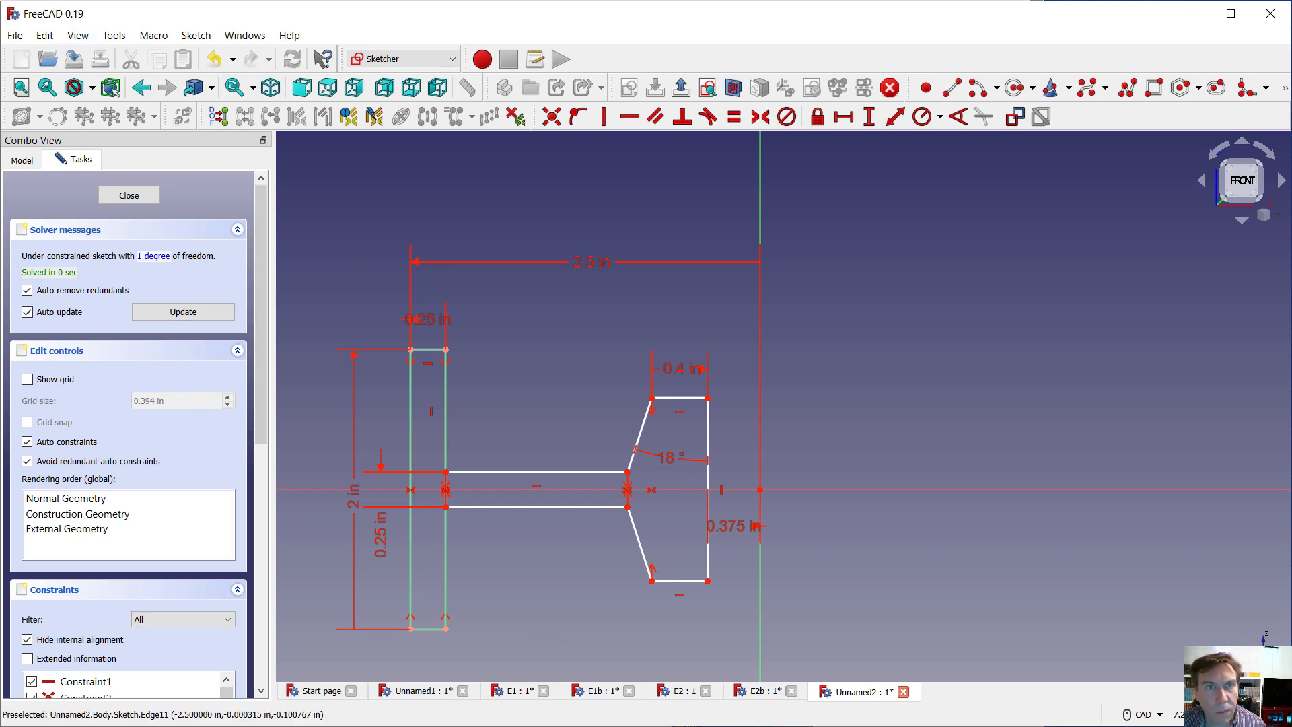
Switch to the web browser and search the web for vertanux1 in a new tab
key("alt+Tab")
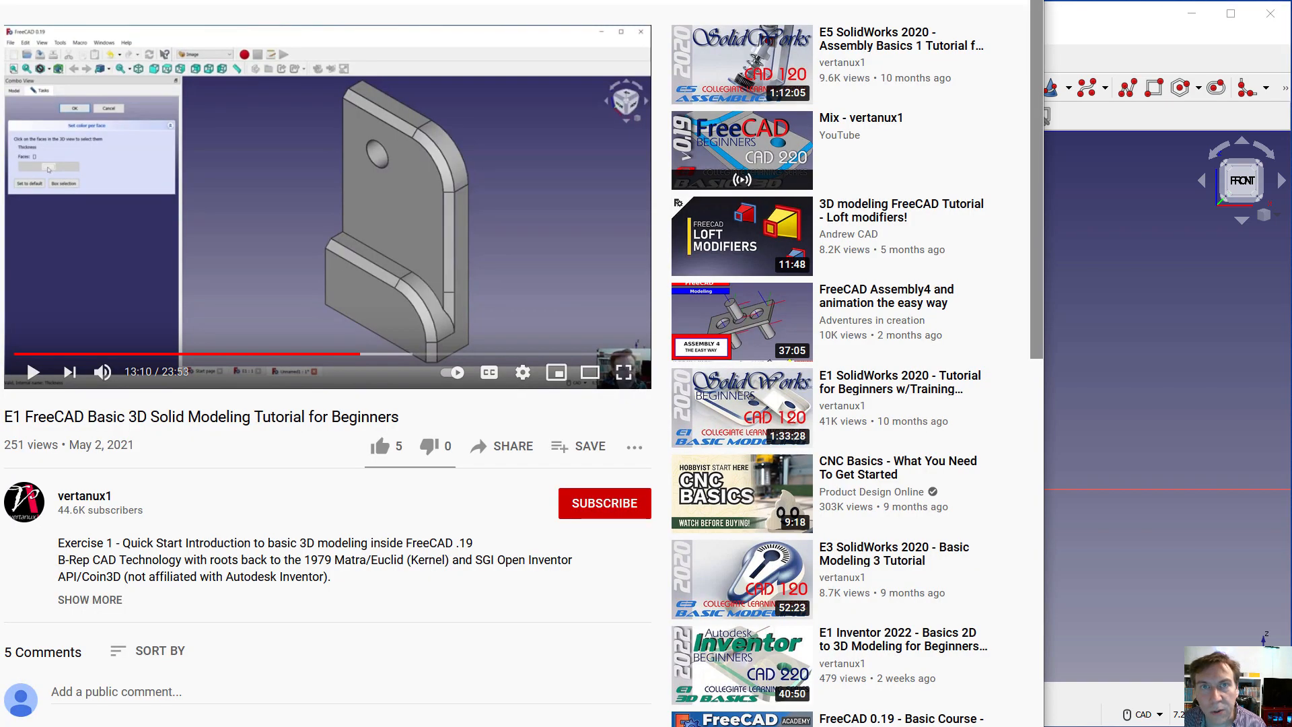
key("ctrl+t")
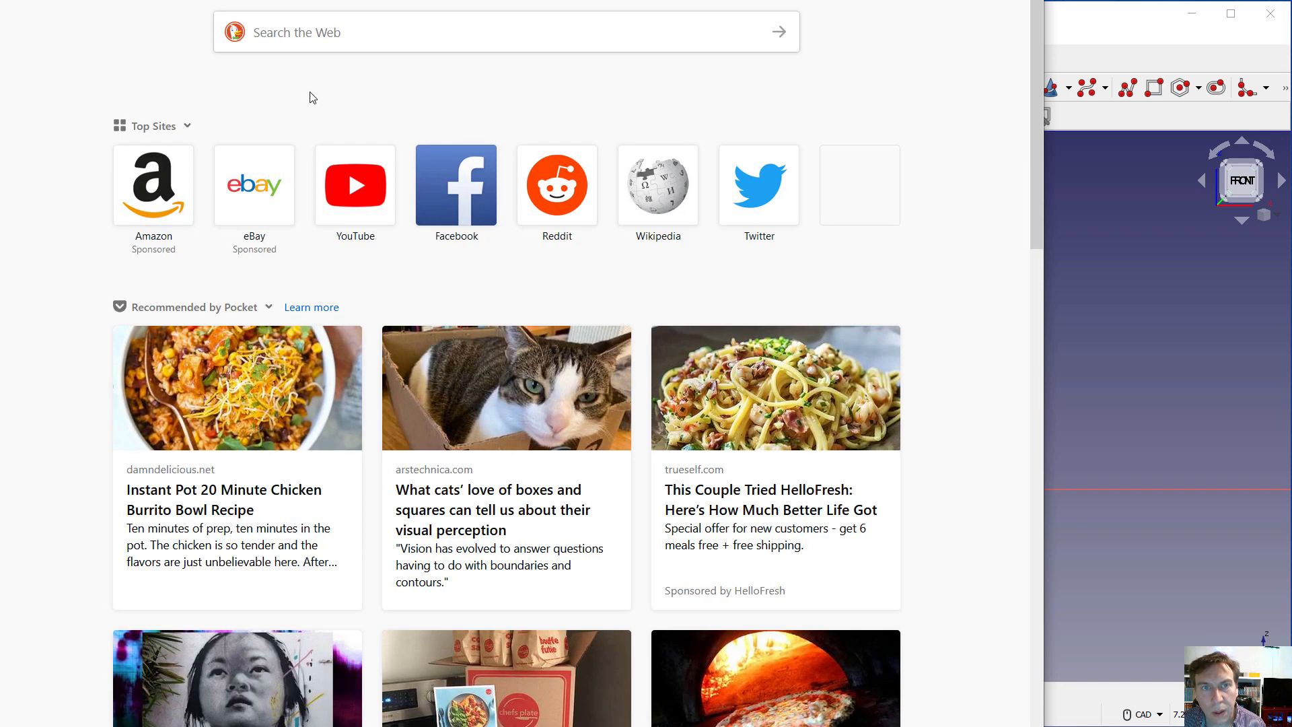
left_click(304, 45)
type("v")
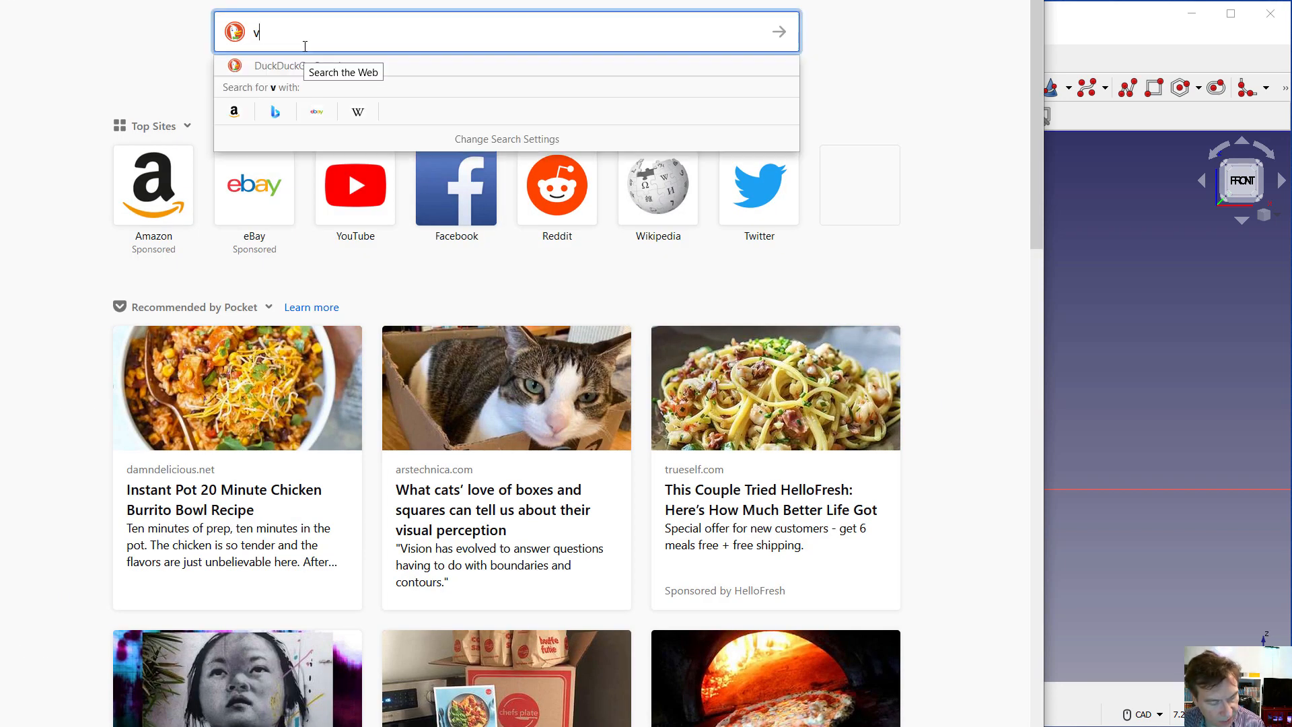
type("ertanux1")
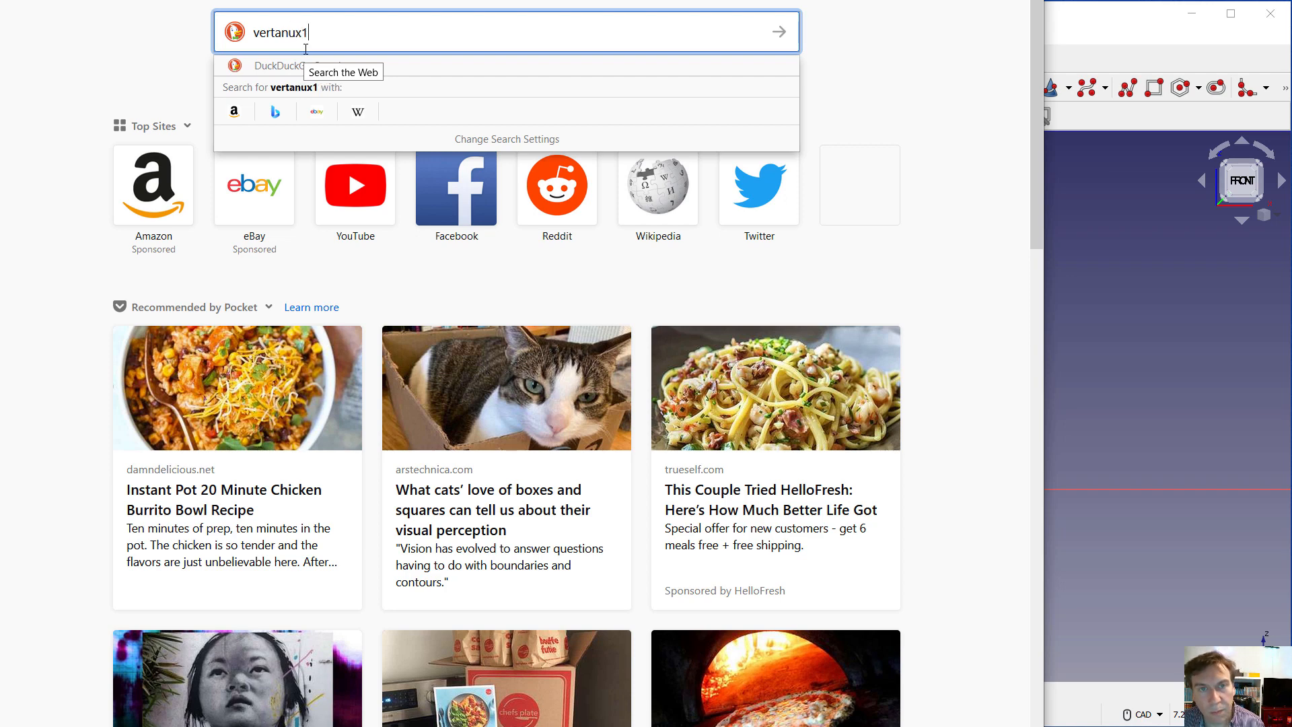
key("Return")
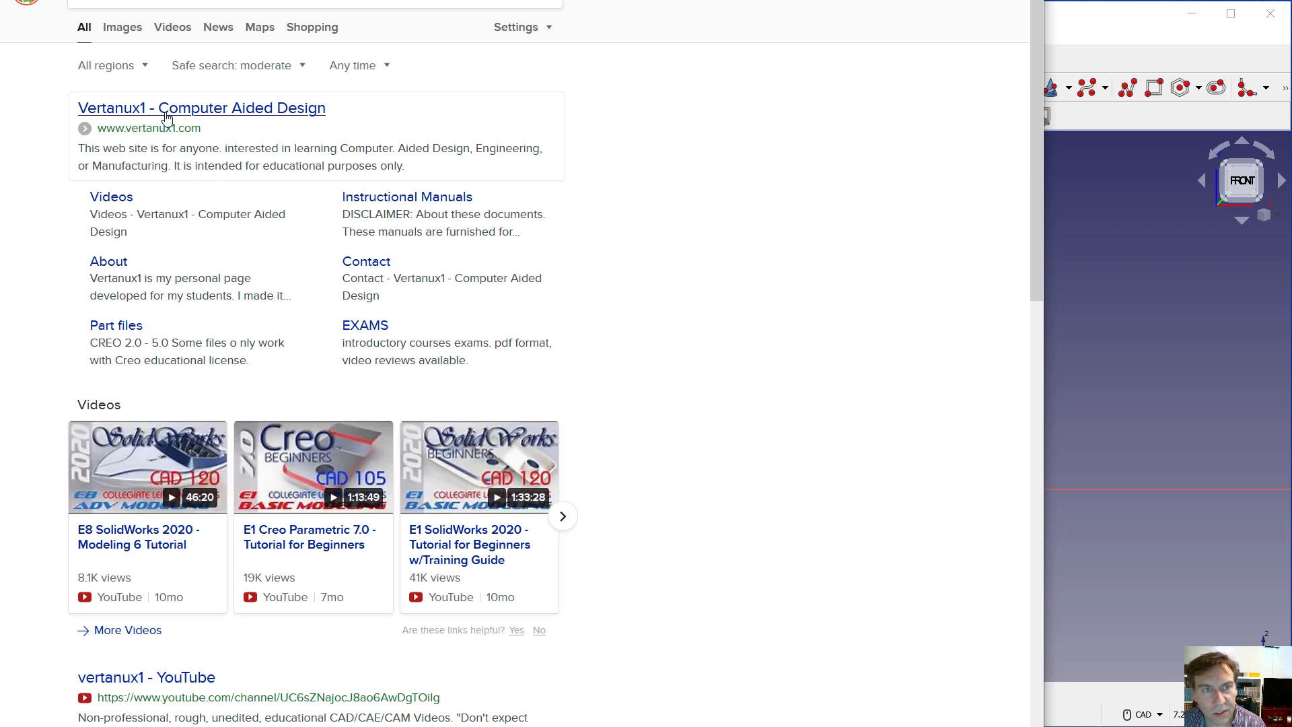
Open the Vertanux1 website and bring up the FreeCAD Basics guide from its instructional manuals
left_click(169, 110)
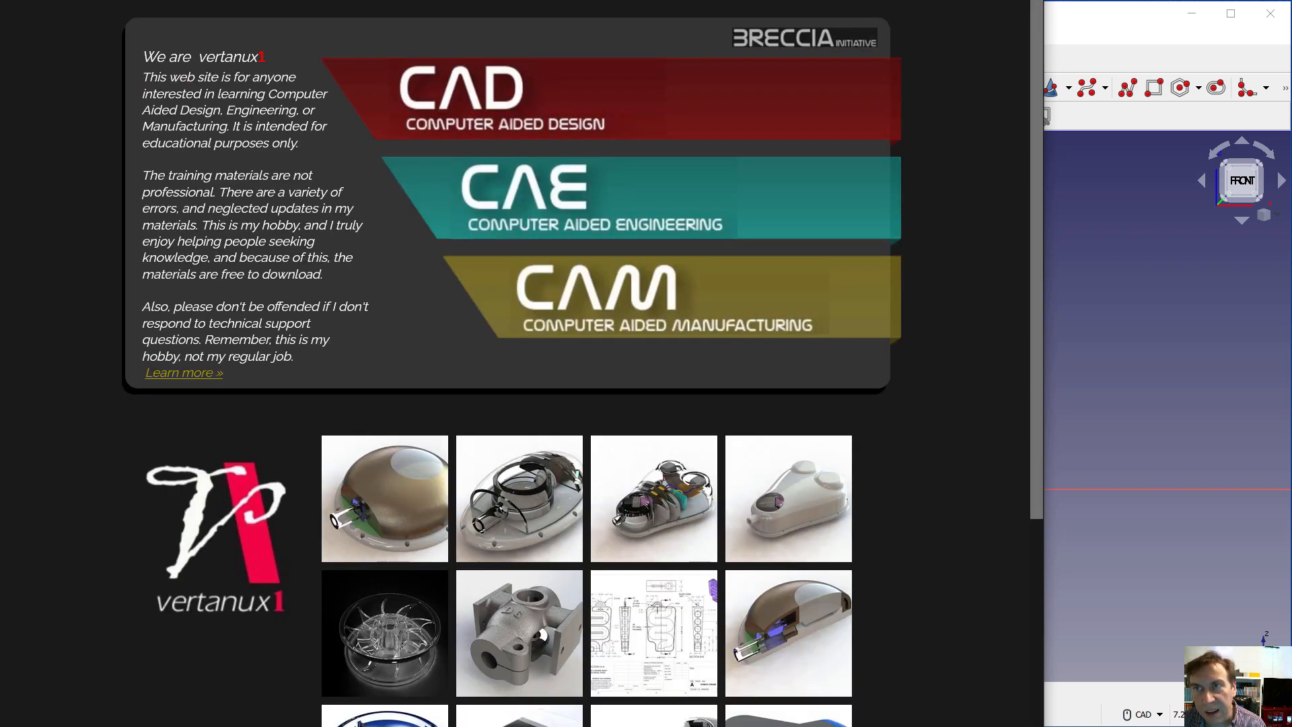
left_click_drag(829, 0, 866, 26)
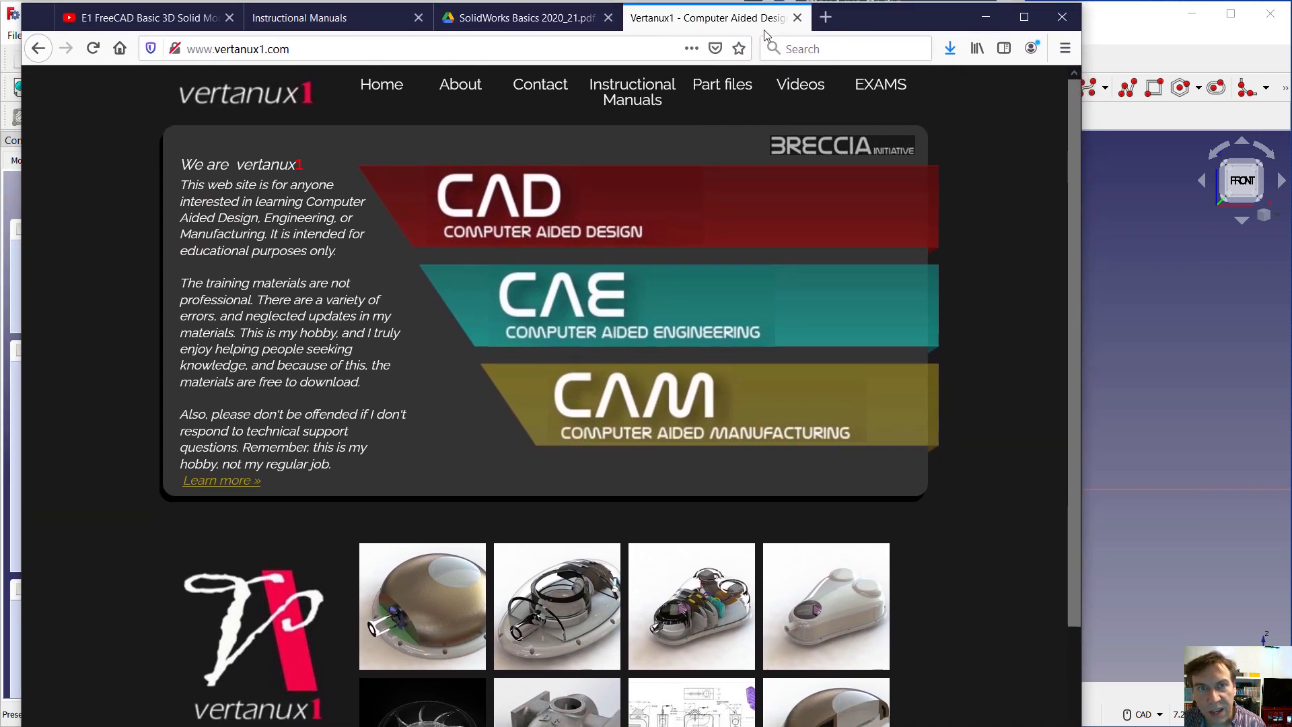
left_click(632, 107)
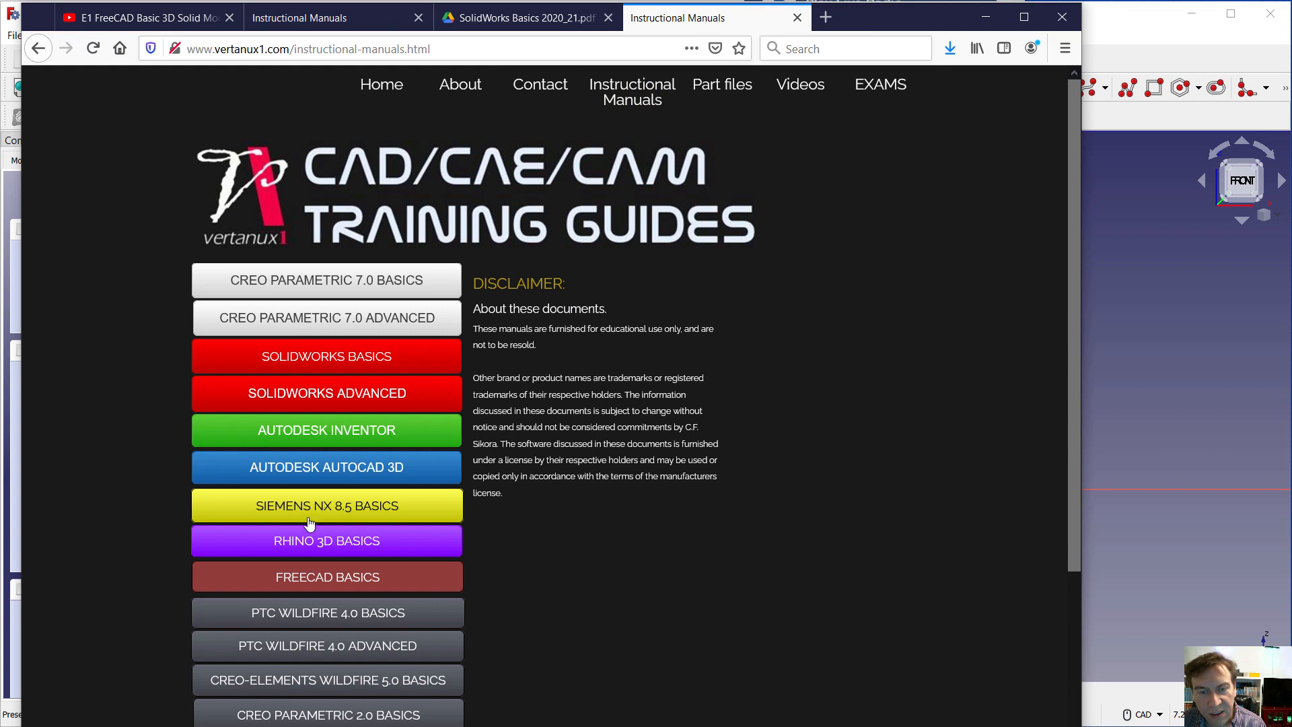
left_click(323, 583)
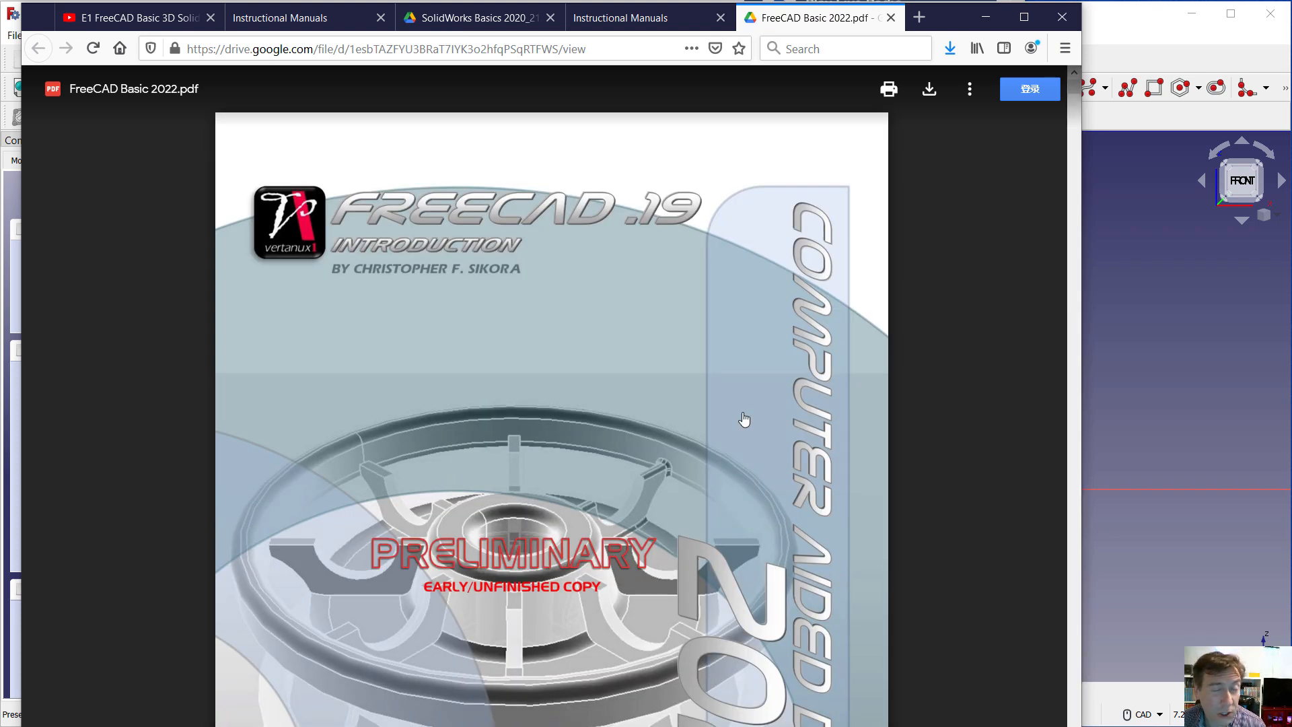
Look through the manual's opening pages, from the cover and course description to the CAD 220 points list
scroll(504, 395, "down", 3)
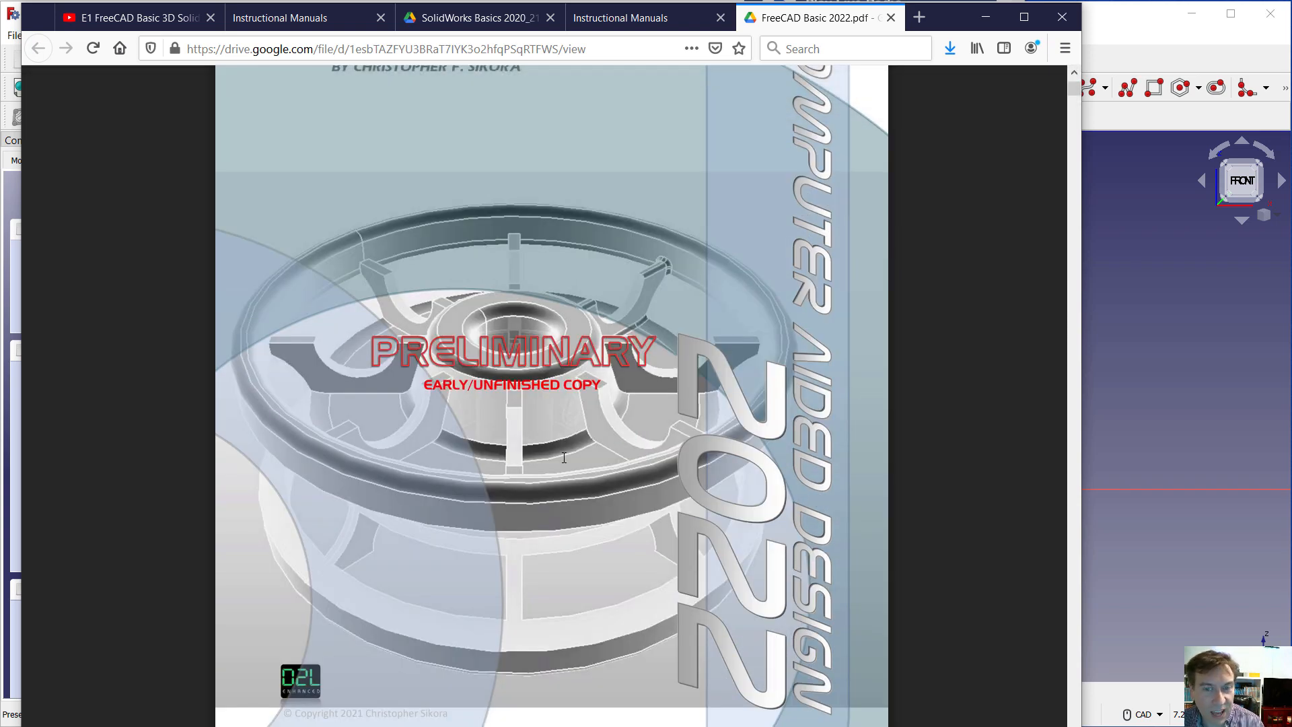
scroll(563, 457, "down", 9)
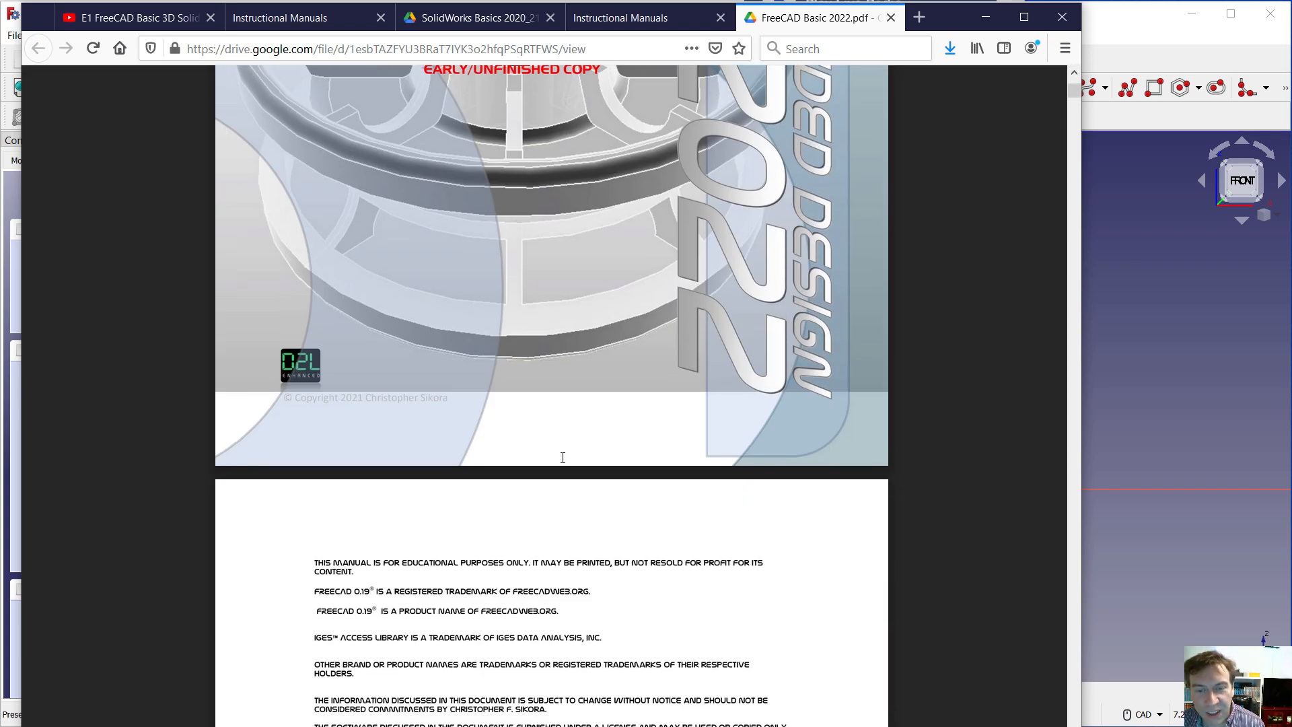
scroll(562, 457, "down", 15)
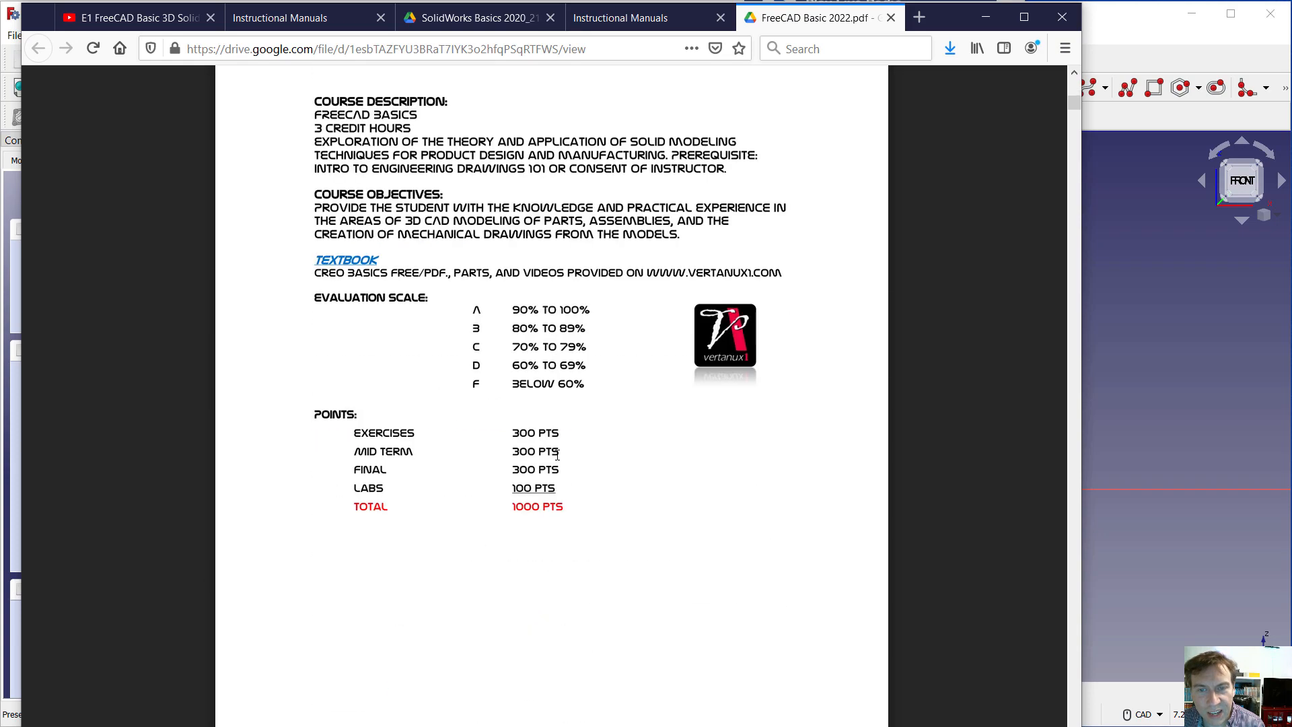
scroll(557, 455, "down", 20)
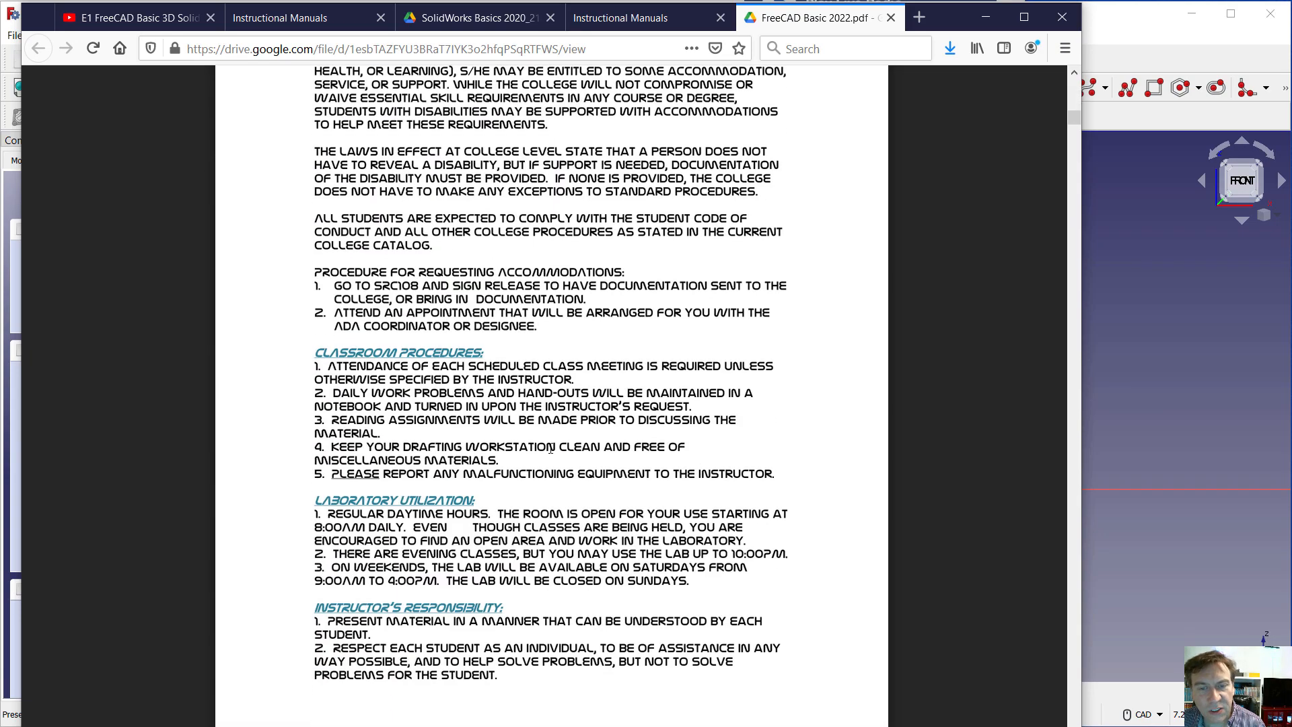
scroll(550, 449, "down", 3)
scroll(551, 449, "down", 20)
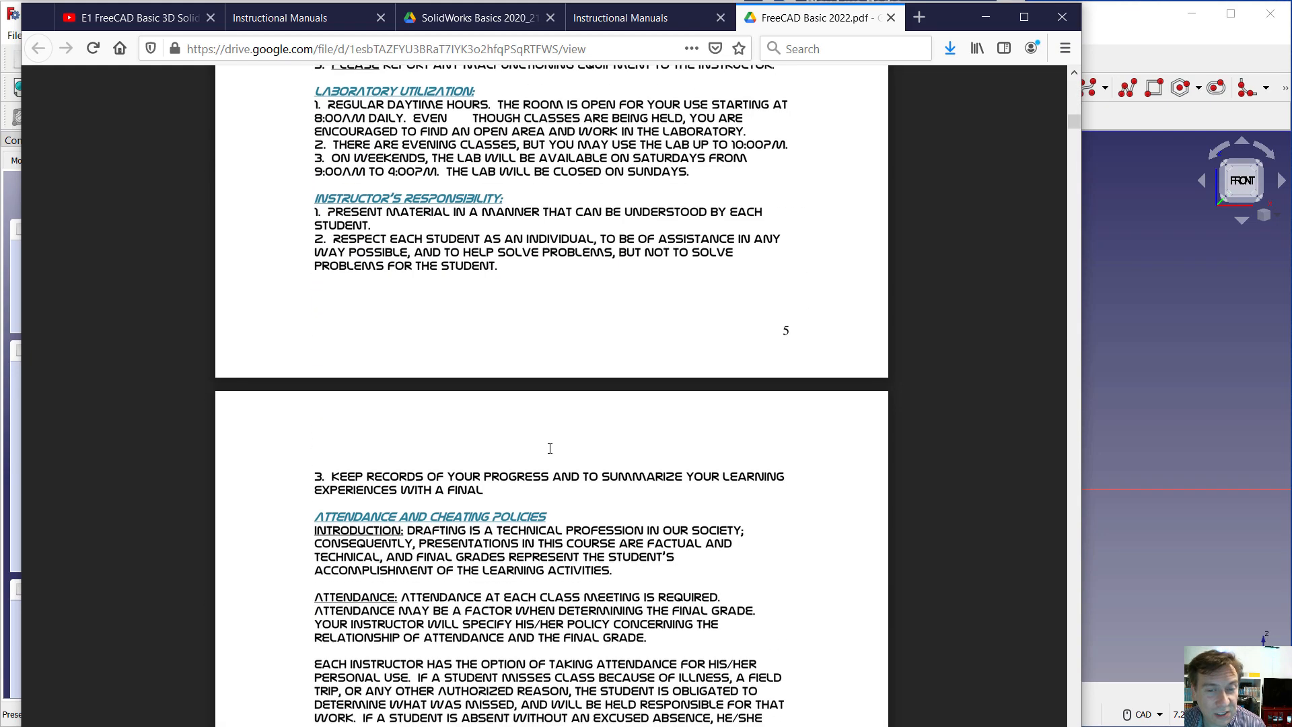
scroll(541, 448, "down", 10)
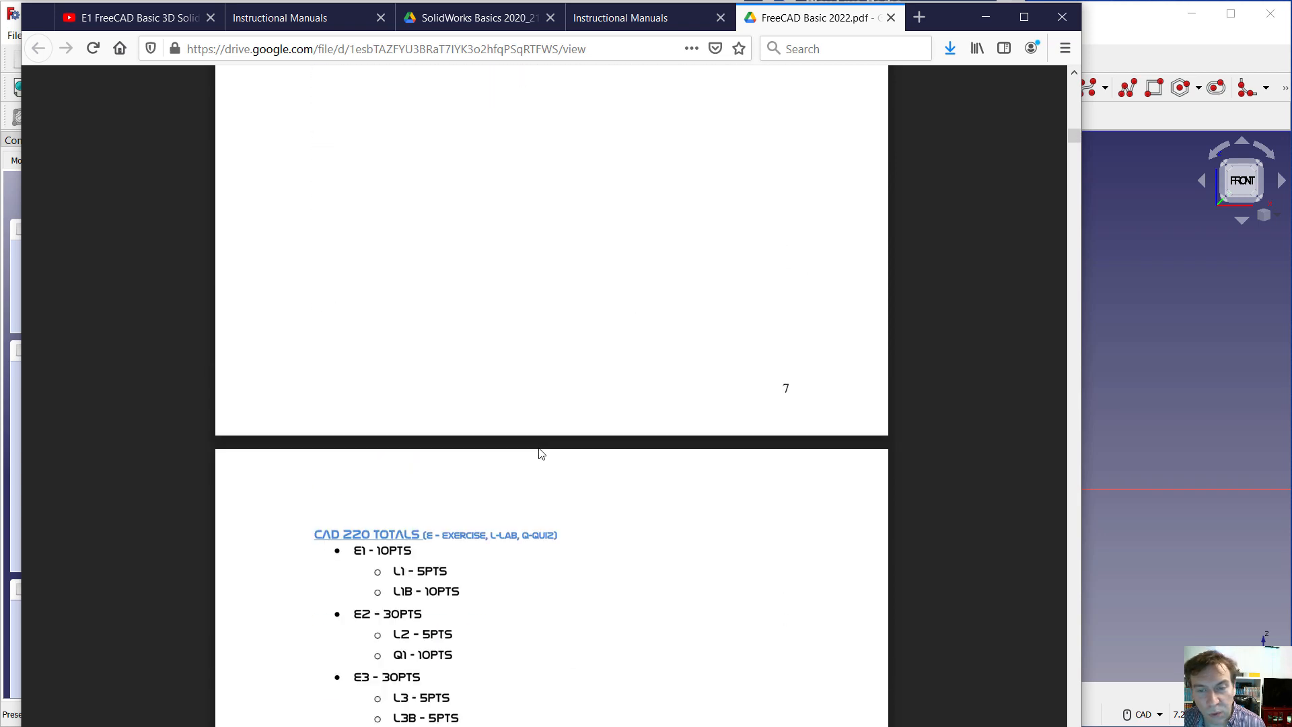
scroll(541, 451, "down", 3)
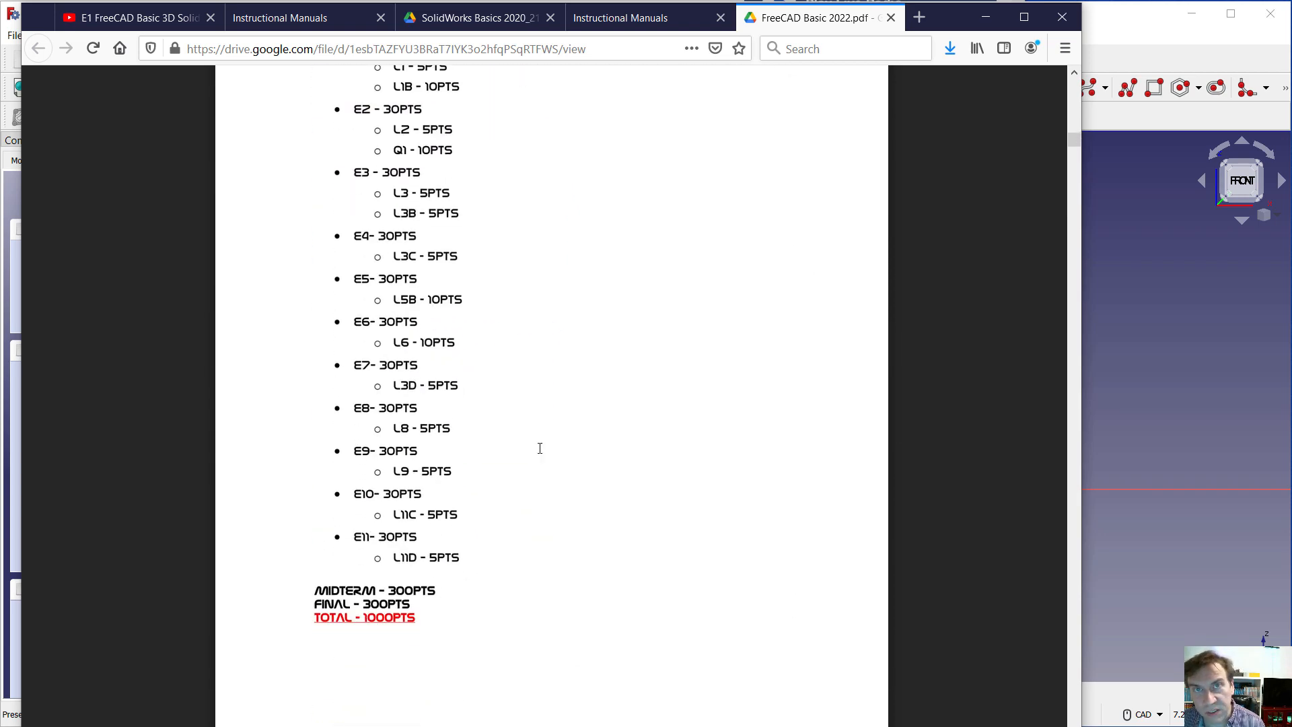
scroll(540, 448, "up", 4)
scroll(485, 499, "down", 13)
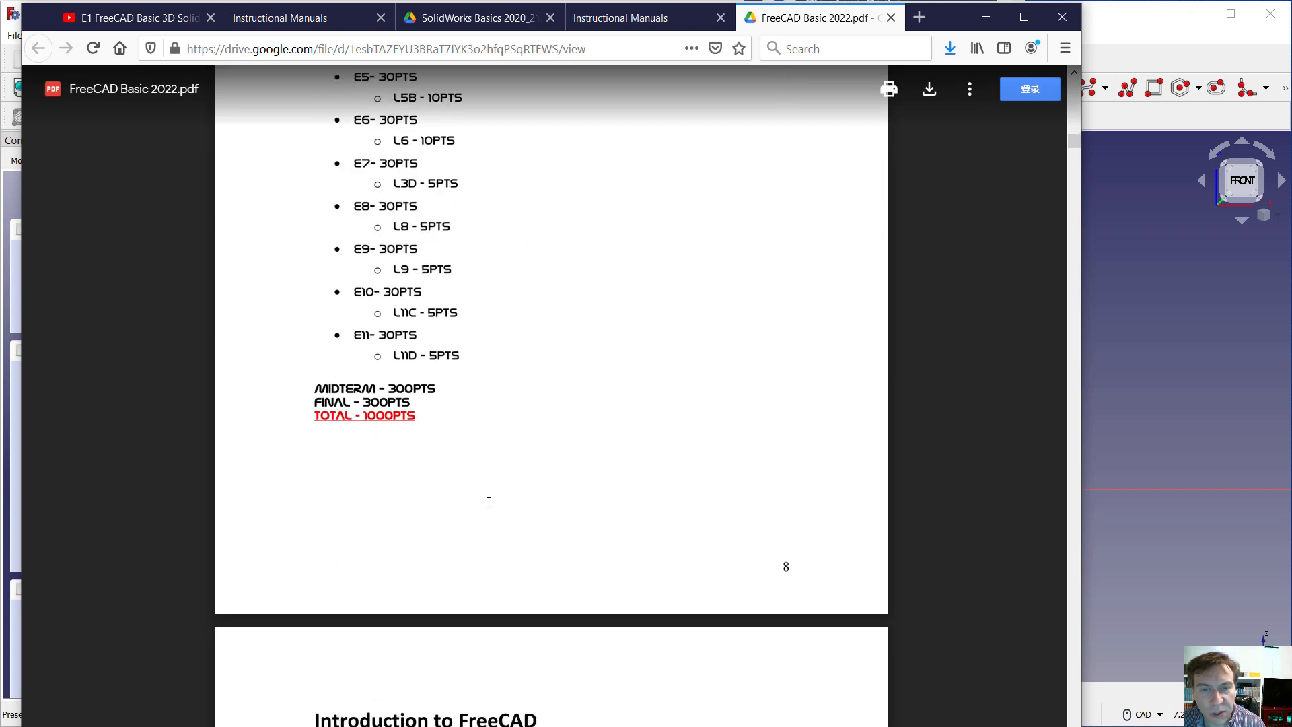
Read through the manual's FreeCAD interface, mouse button, options and view pages up to the Exercise 1 instructions
scroll(485, 499, "down", 6)
scroll(480, 487, "up", 3)
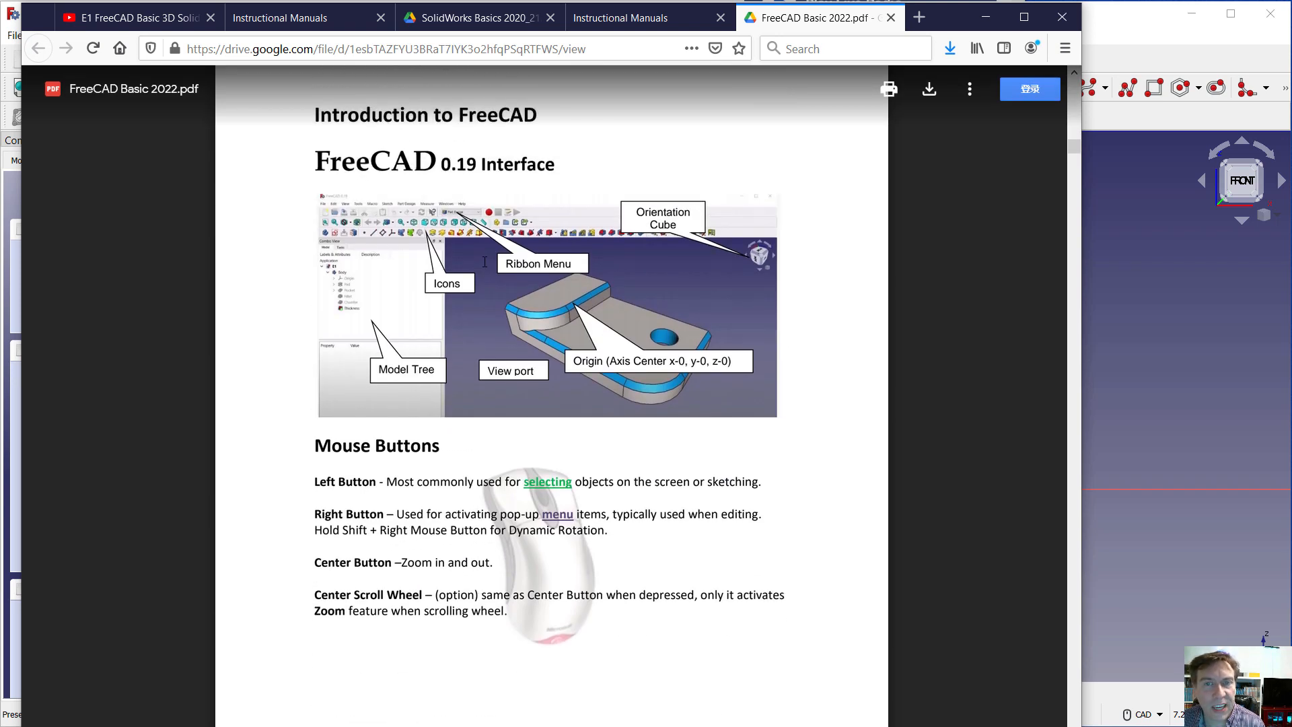
scroll(352, 298, "down", 3)
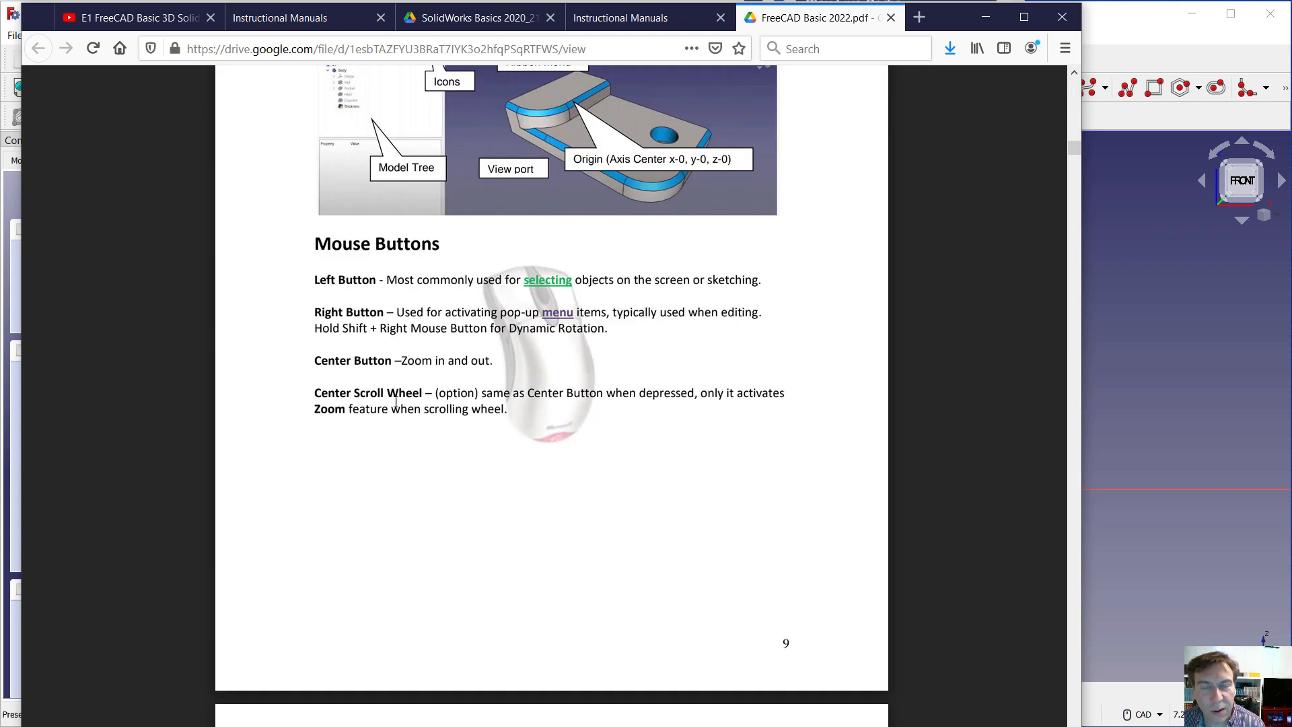
scroll(428, 465, "down", 9)
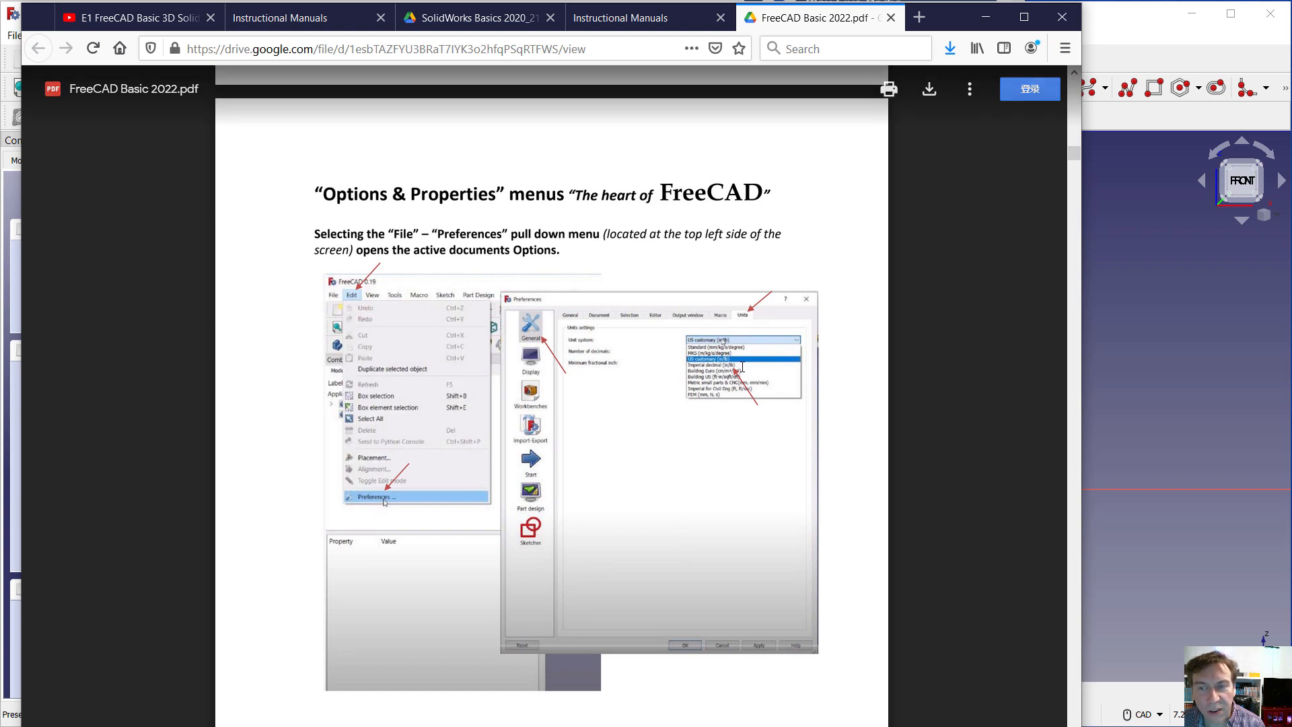
scroll(626, 456, "down", 15)
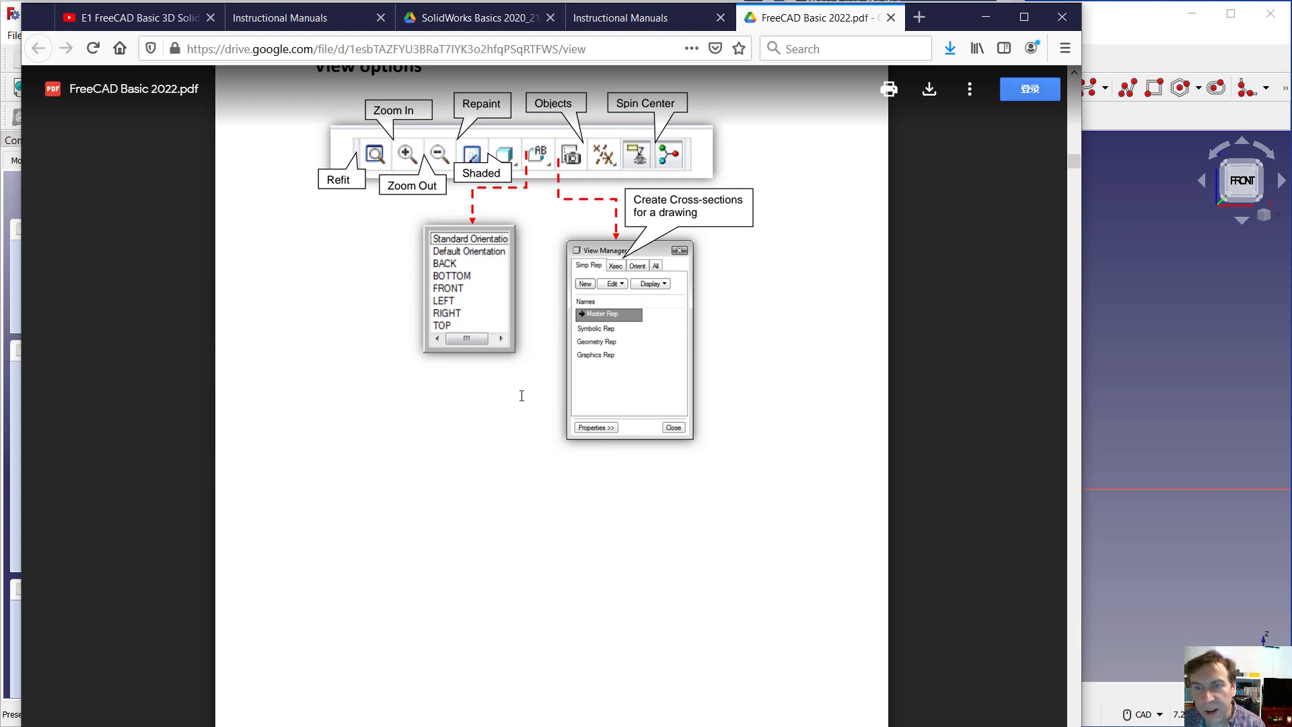
scroll(465, 474, "down", 15)
scroll(464, 474, "down", 20)
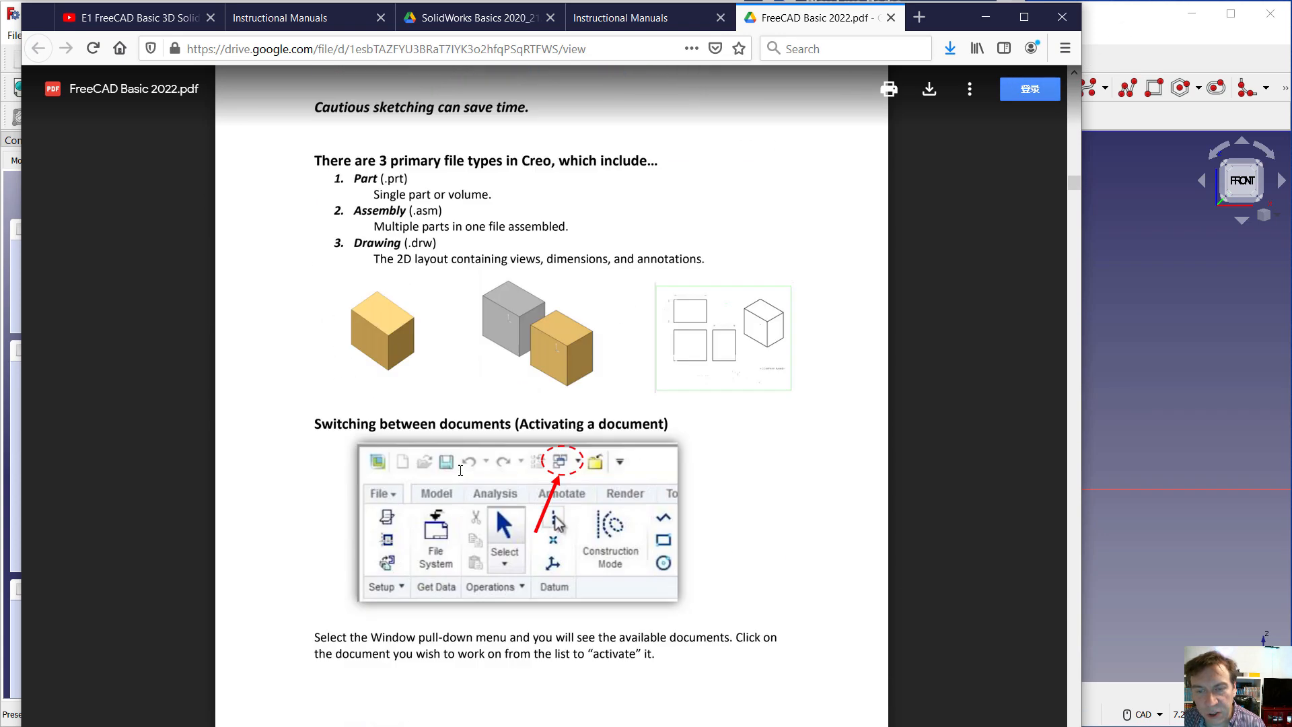
scroll(470, 457, "down", 20)
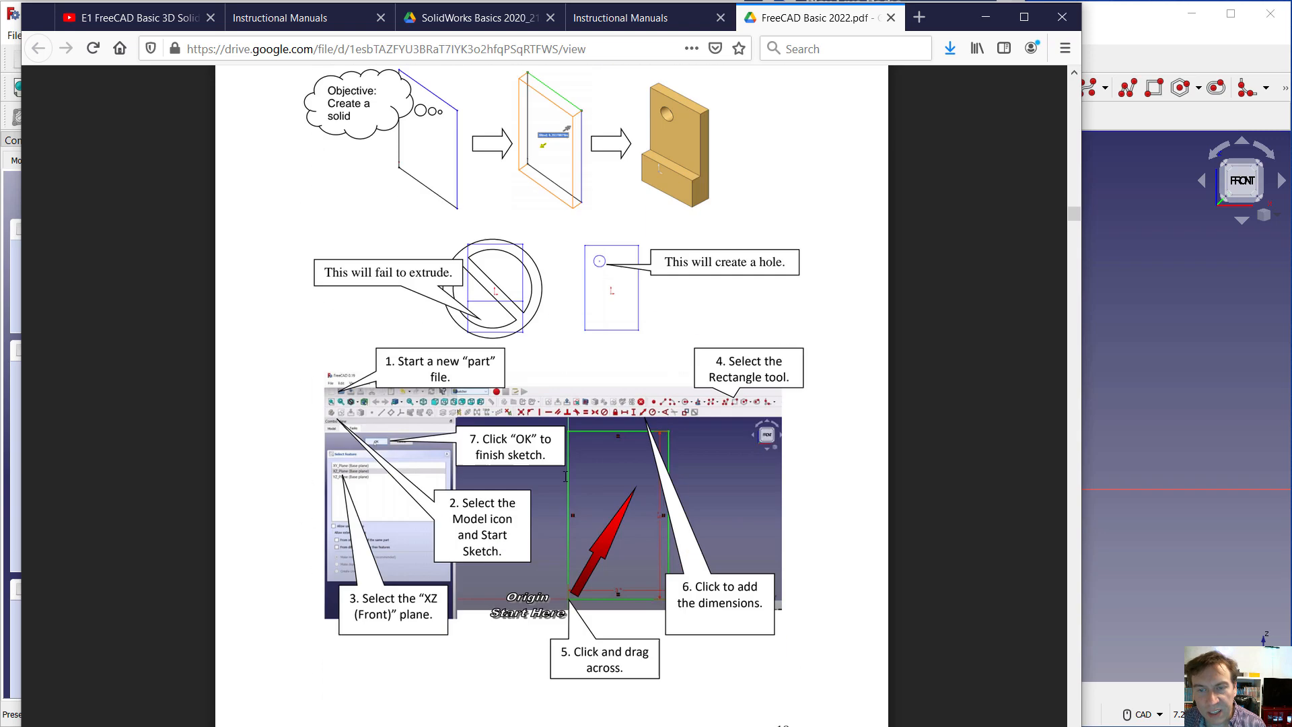
scroll(554, 460, "up", 8)
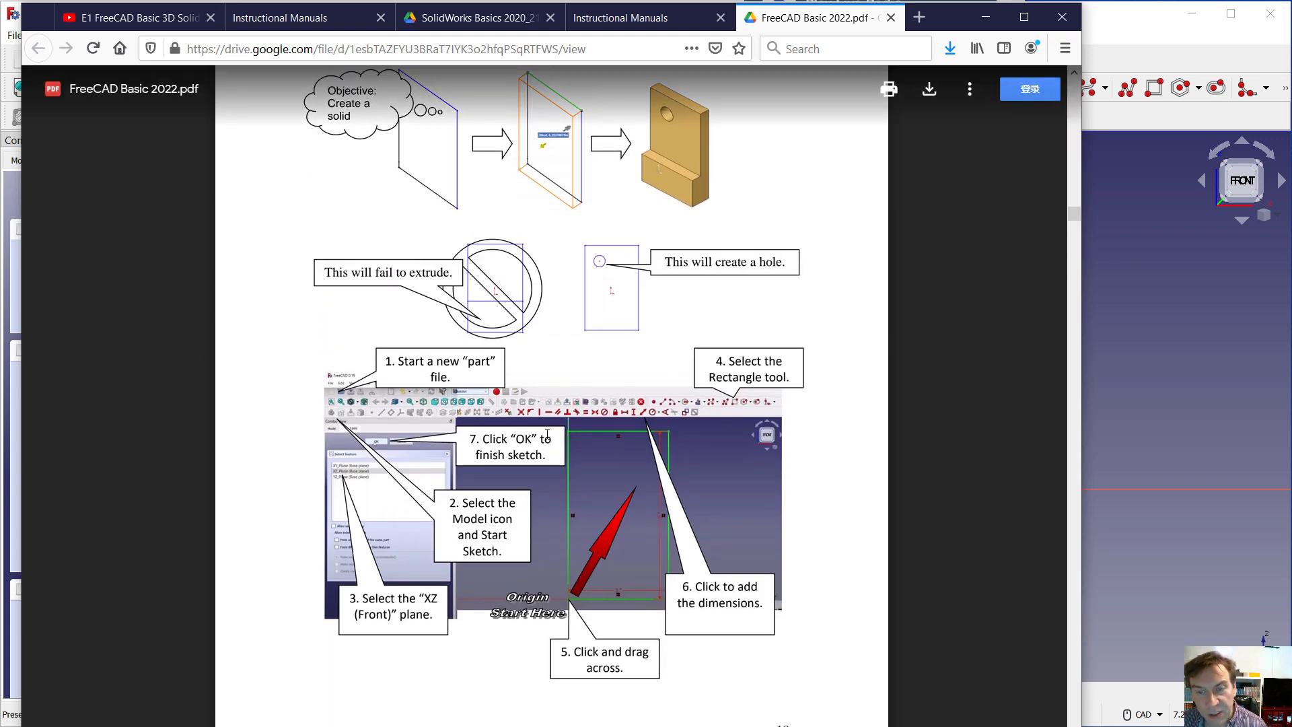
scroll(399, 304, "up", 4)
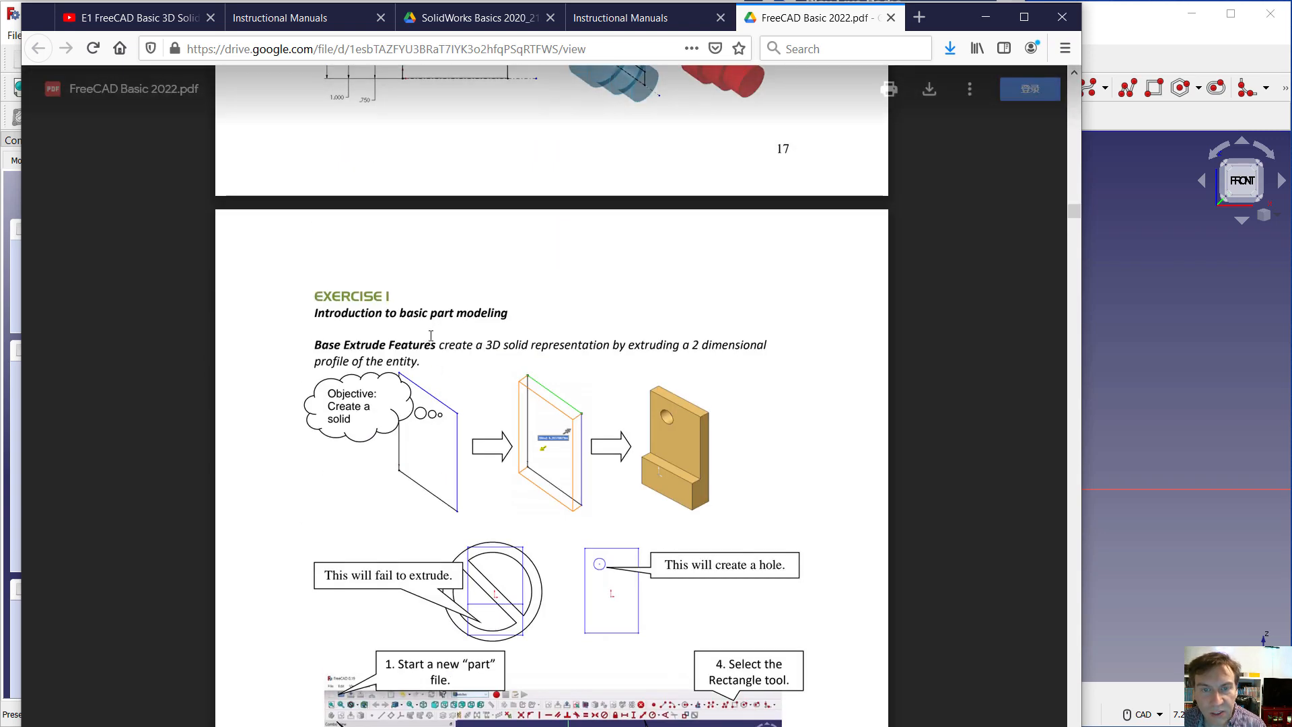
scroll(531, 496, "down", 4)
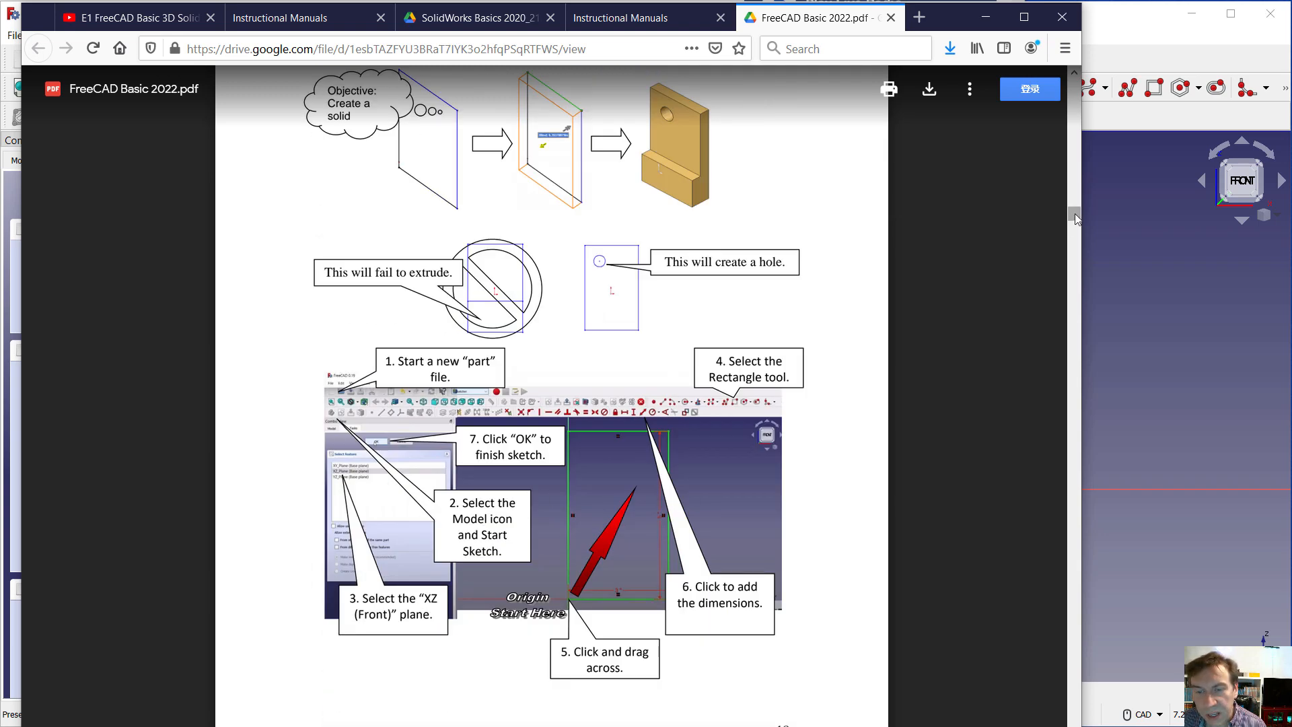
Find the wheel exercise on pages 25 and 26 of the manual and examine its revolve tips and dimensioned profile sketch
left_click_drag(1074, 218, 1072, 274)
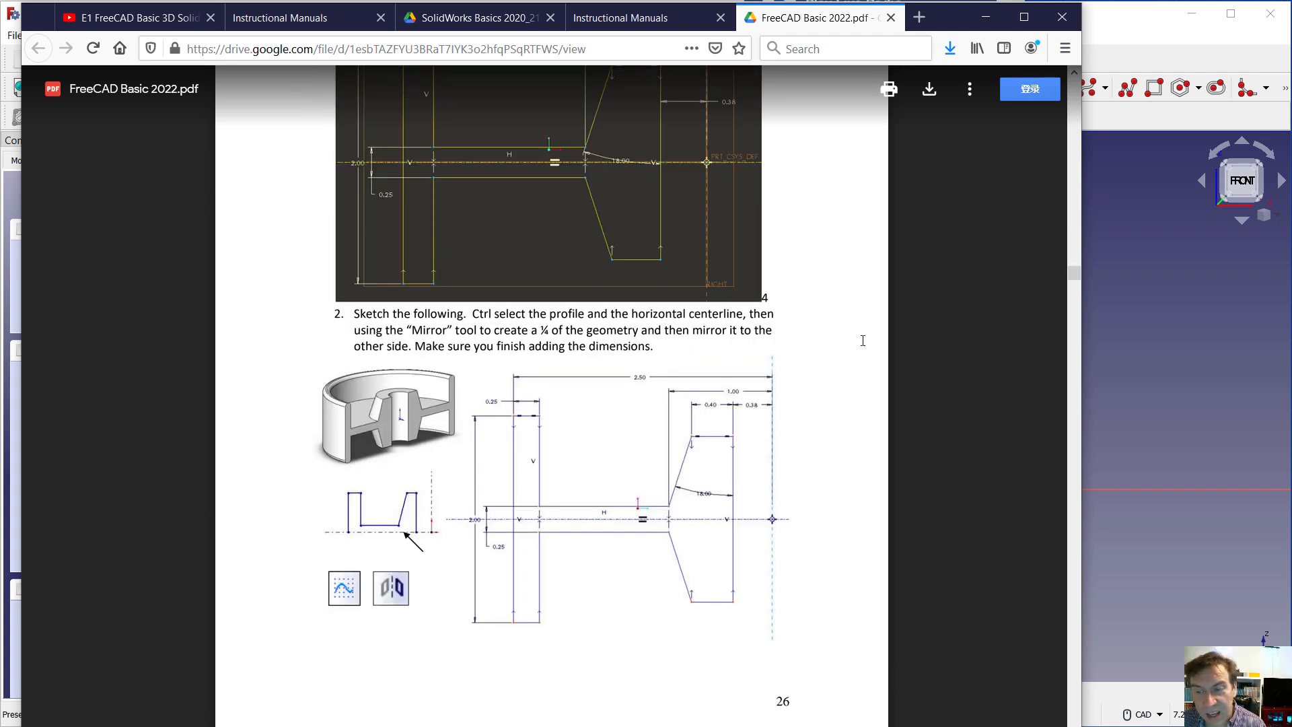
scroll(871, 367, "up", 5)
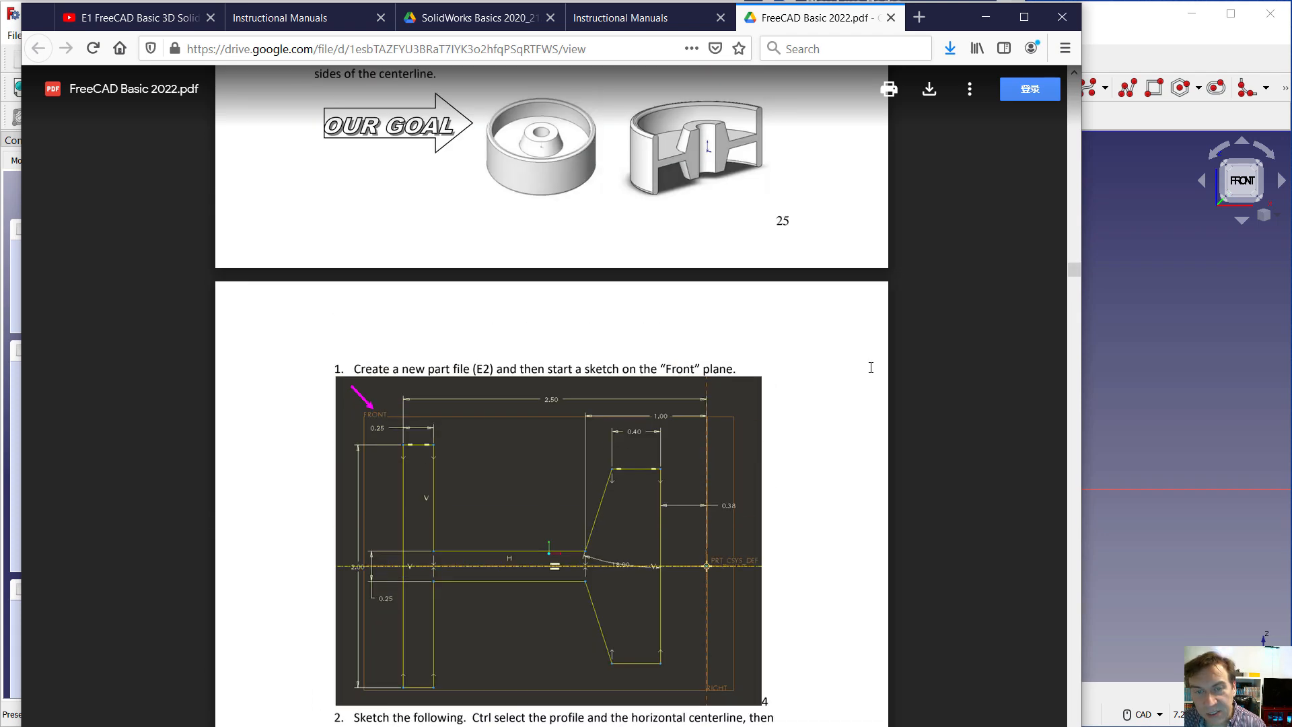
scroll(871, 367, "up", 8)
scroll(870, 367, "down", 1)
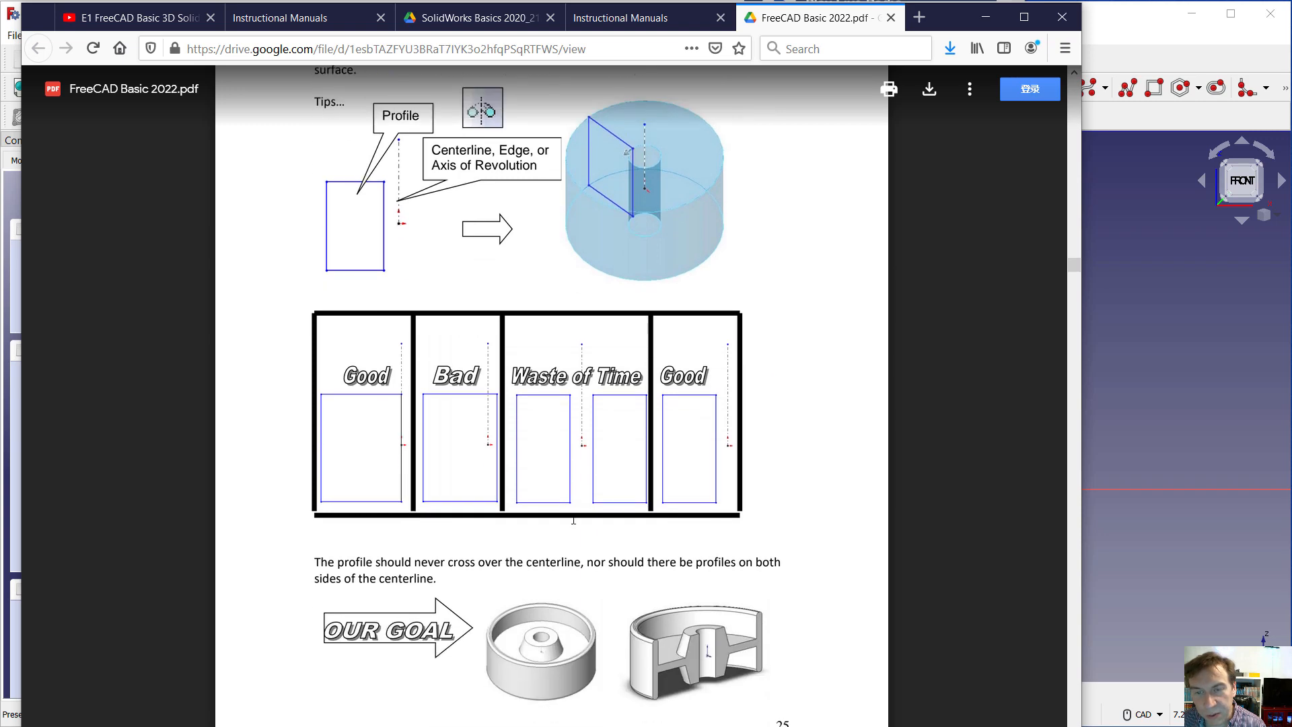
scroll(878, 466, "down", 3)
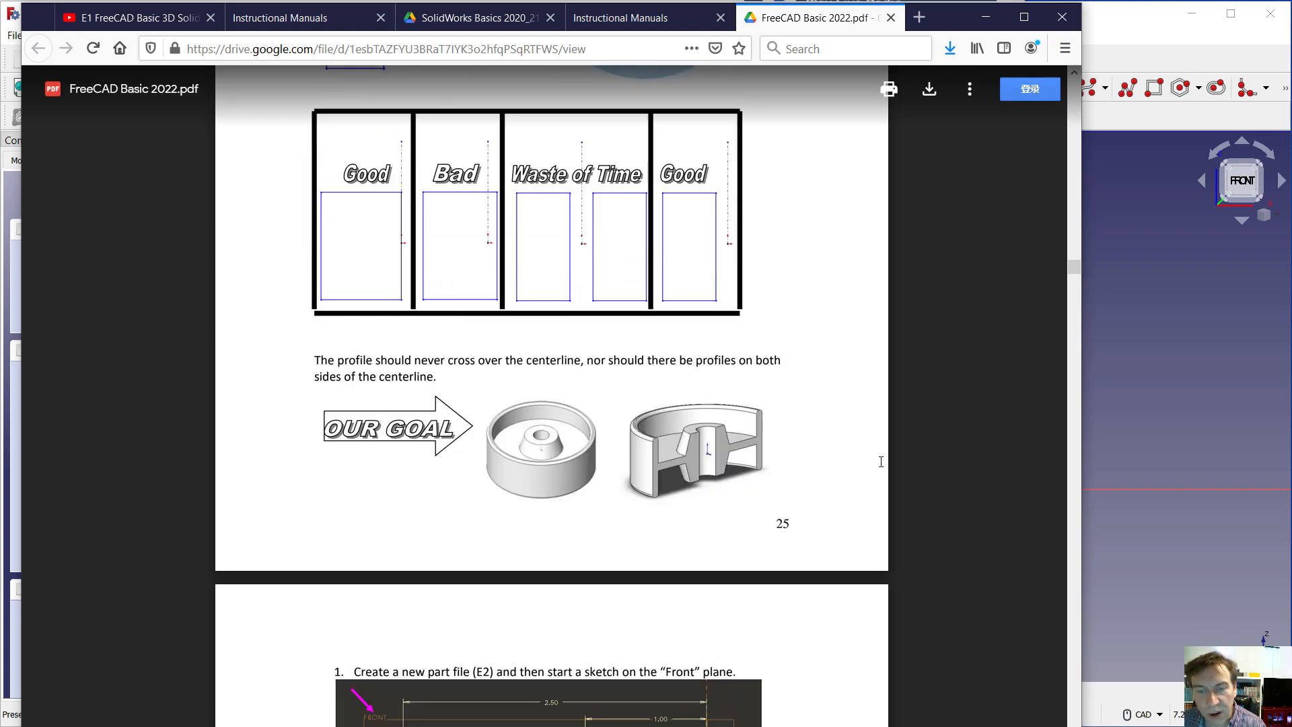
scroll(879, 466, "down", 4)
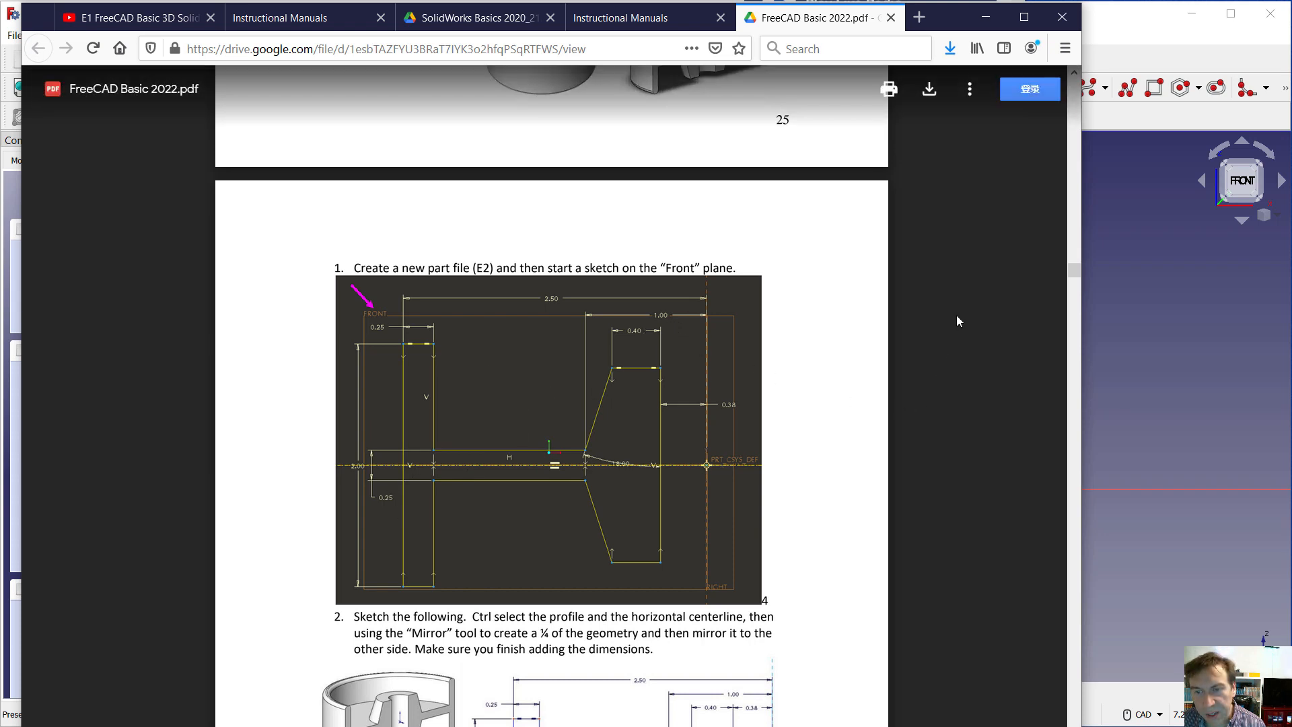
Switch to FreeCAD and set the unit system preference to Imperial decimal (in/lb)
left_click(1118, 11)
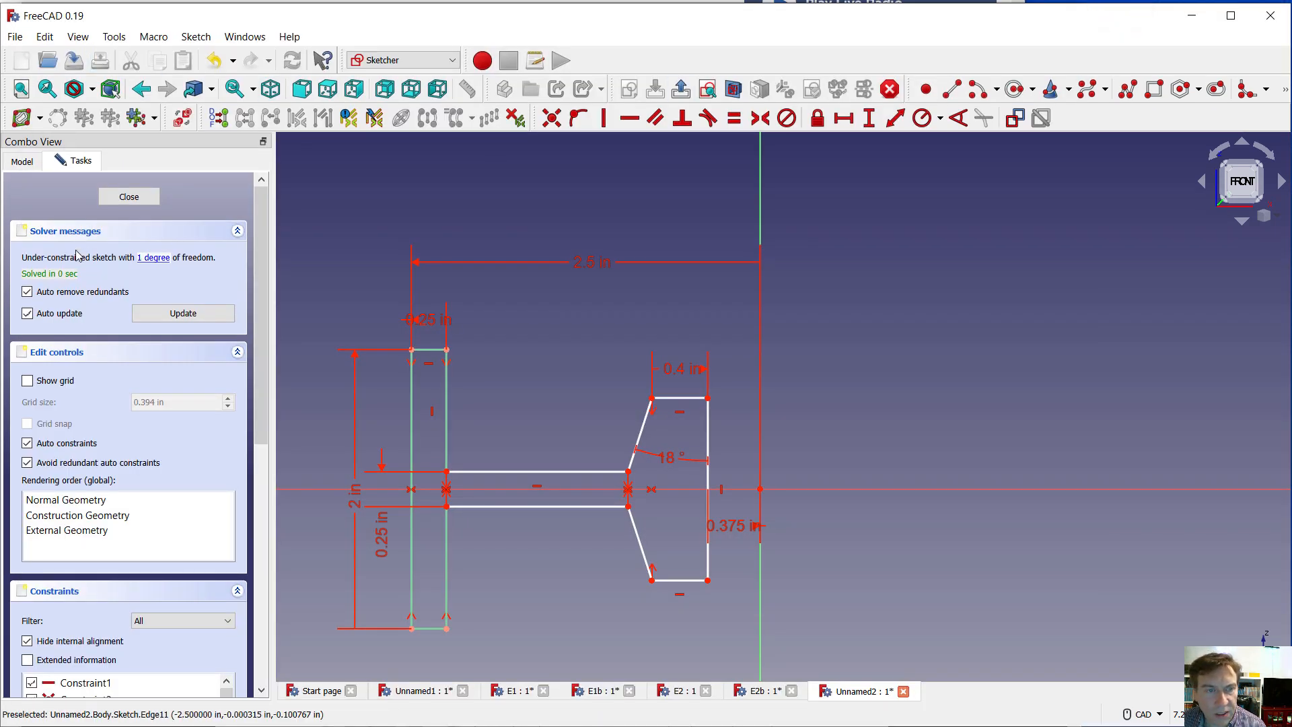
left_click(42, 37)
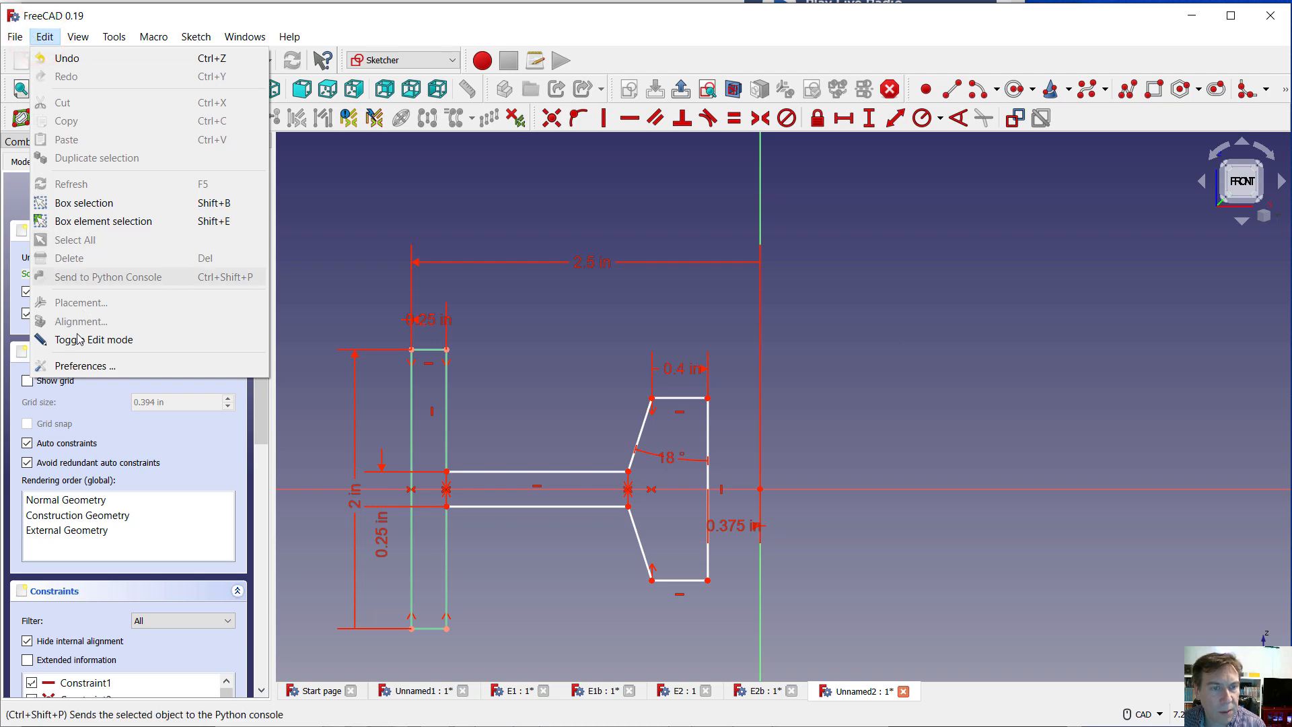
left_click(60, 365)
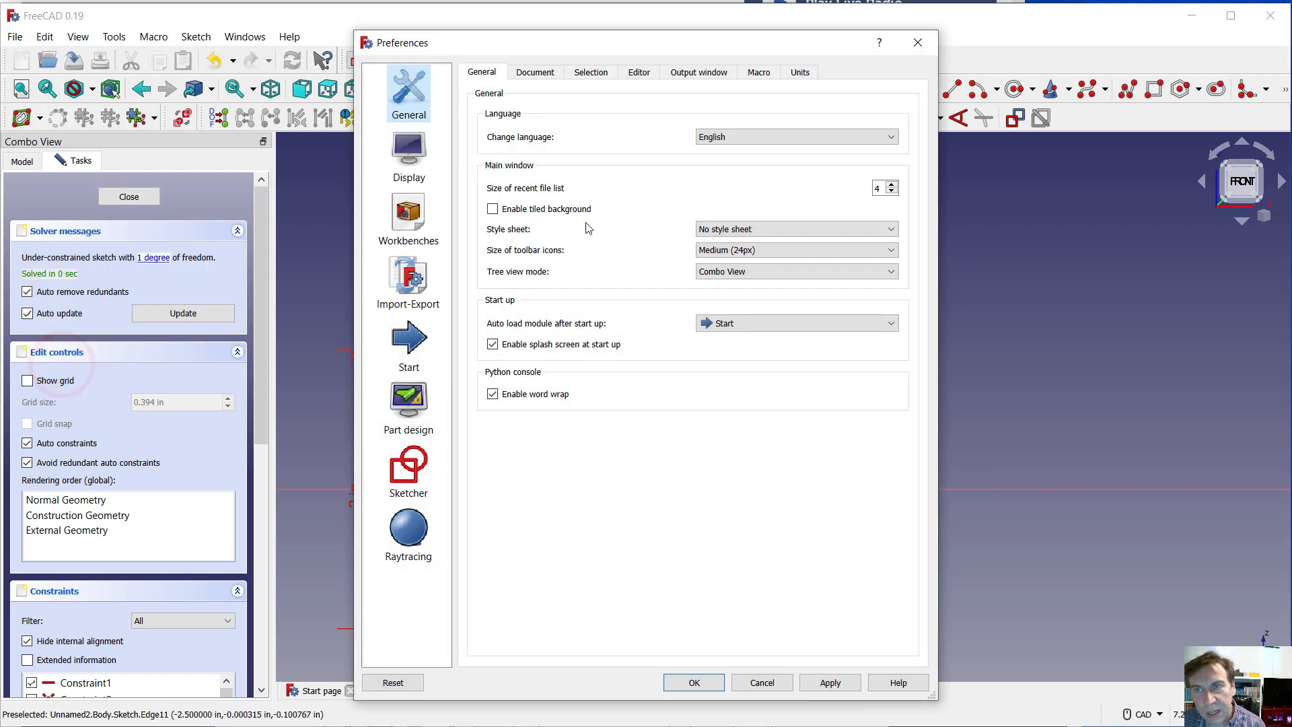
left_click(810, 71)
left_click(768, 119)
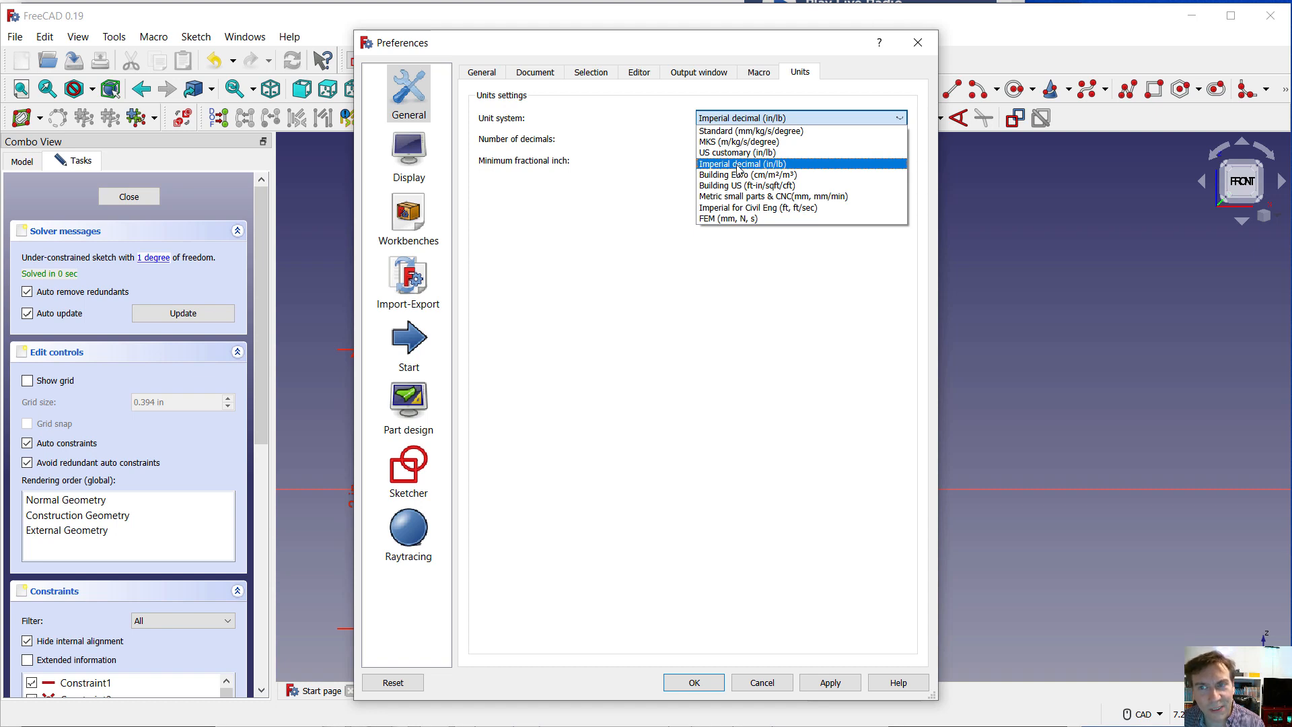
left_click(737, 165)
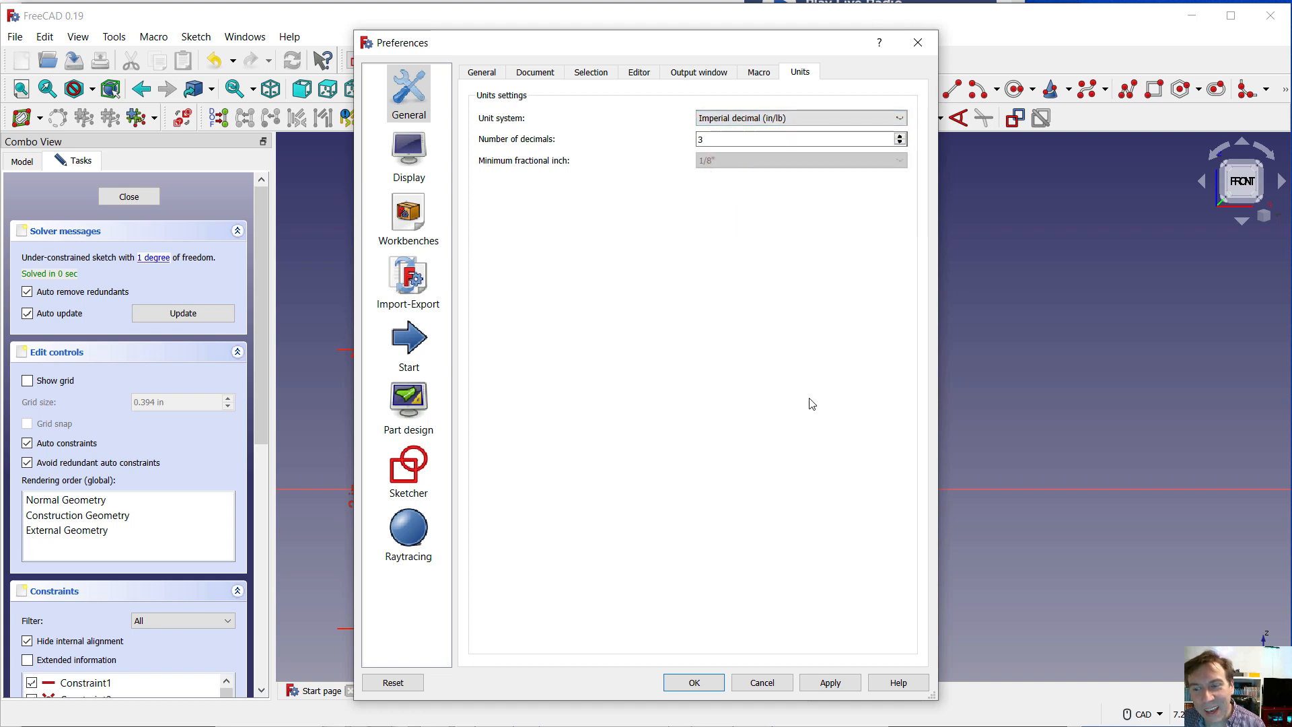
left_click(694, 681)
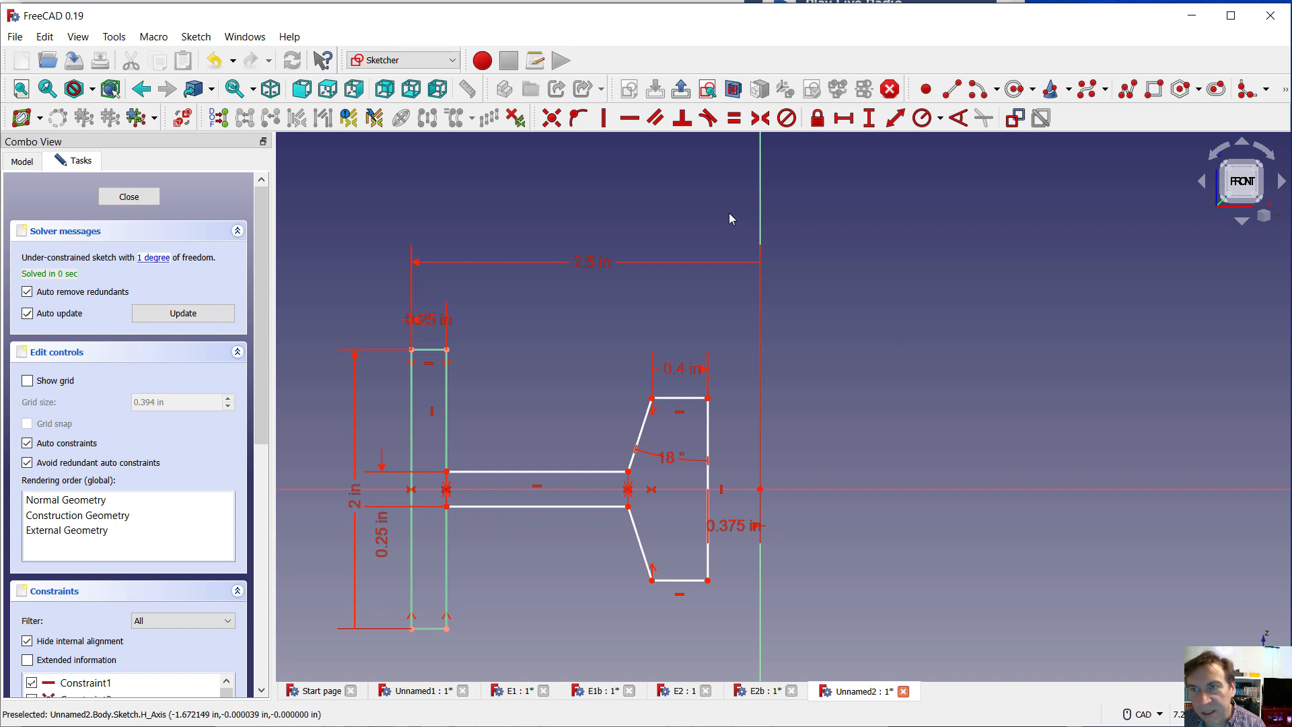
Constrain the horizontal distance from the web's upper hub-end corner to the origin to 1 in and finish the sketch
left_click(844, 118)
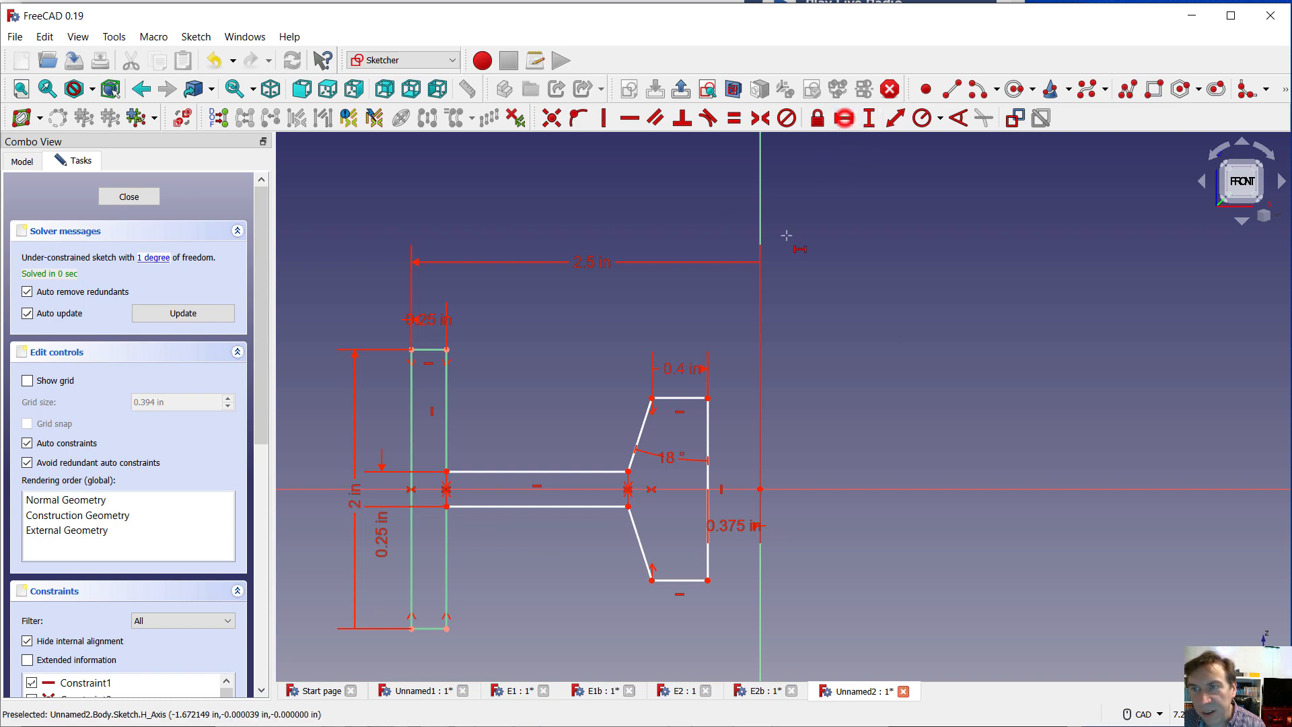
left_click(628, 471)
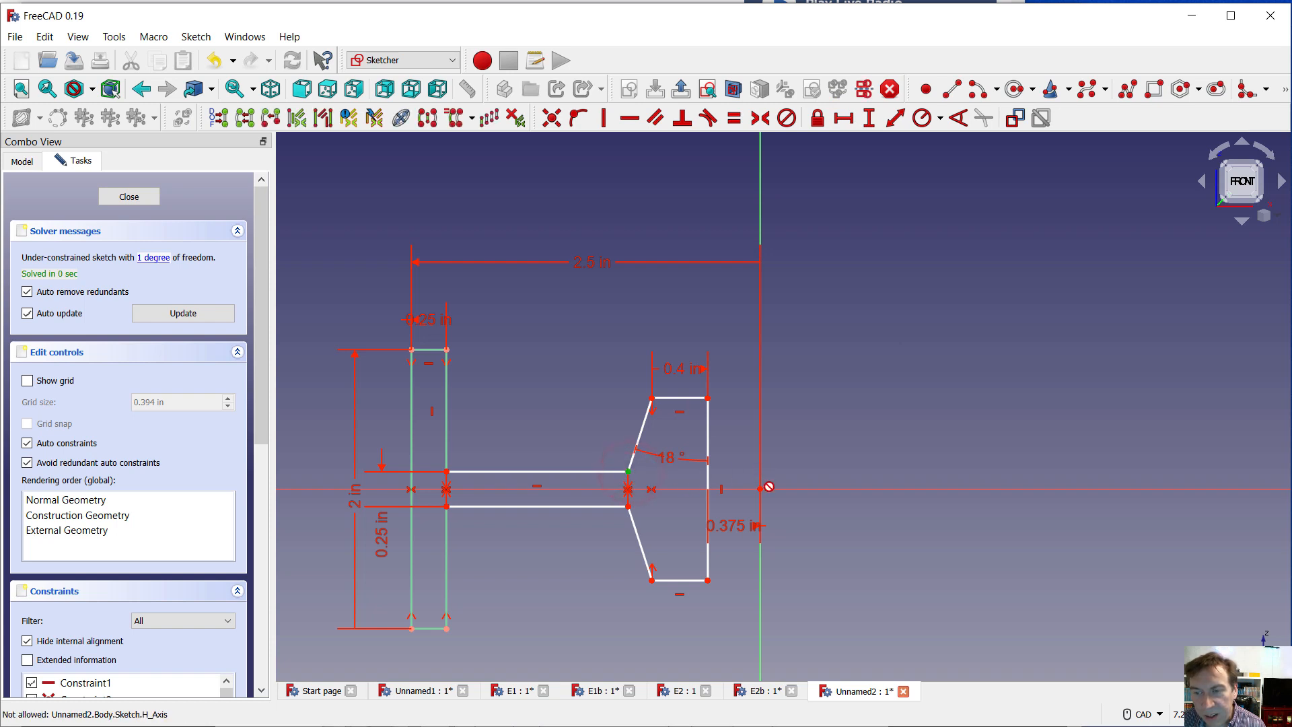
left_click(760, 489)
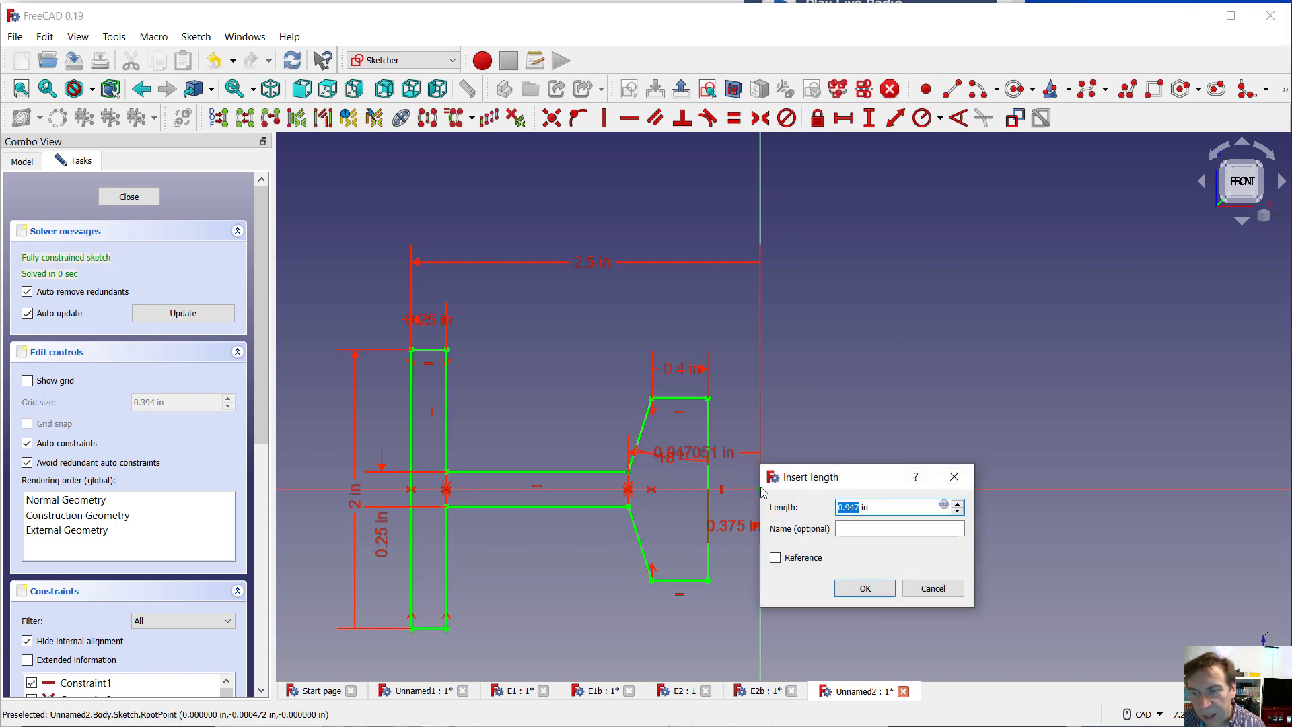
type("1")
key("Return")
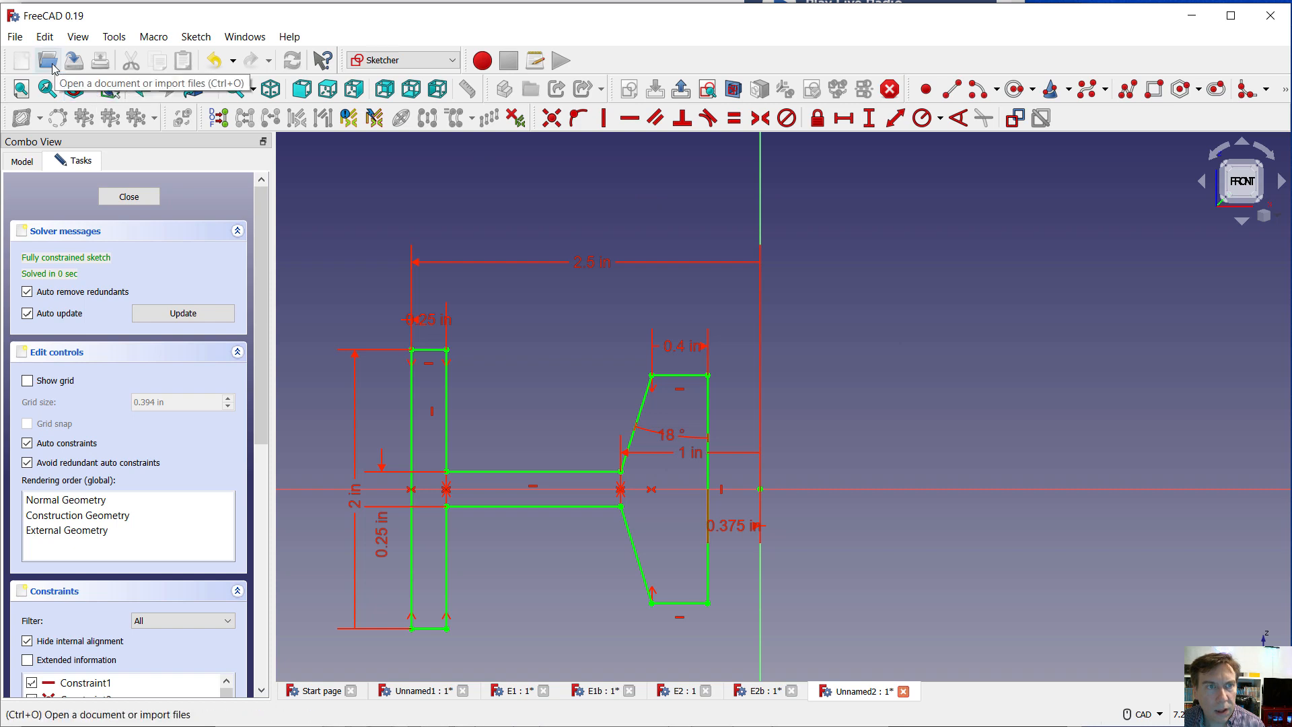
left_click(118, 196)
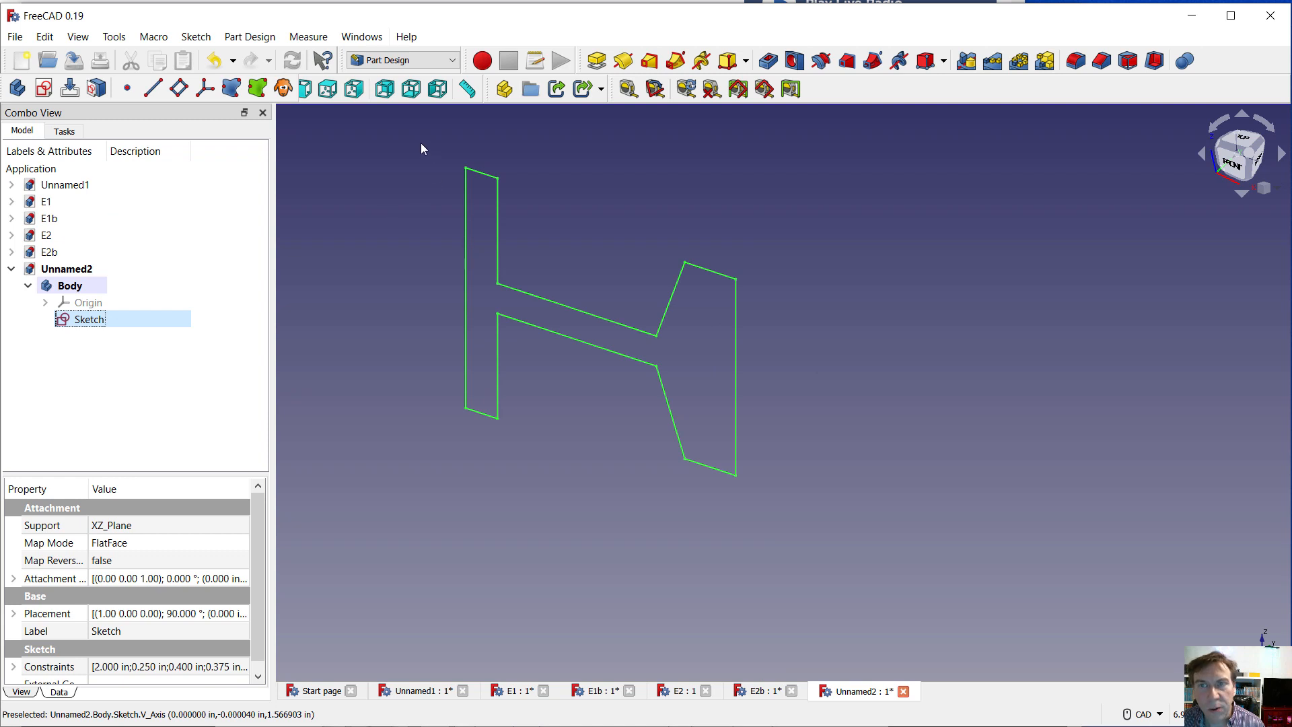
Revolve the profile sketch 360° about the vertical sketch axis to form the wheel
left_click(623, 62)
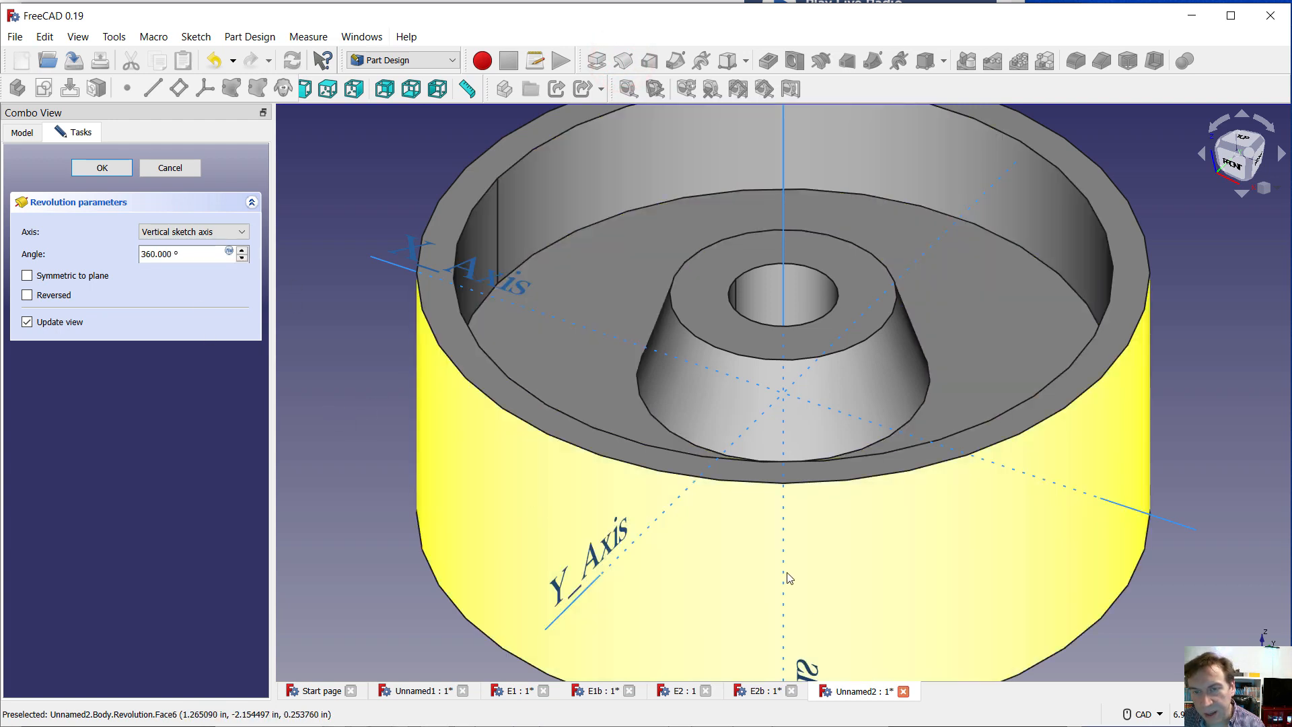
scroll(788, 577, "down", 1)
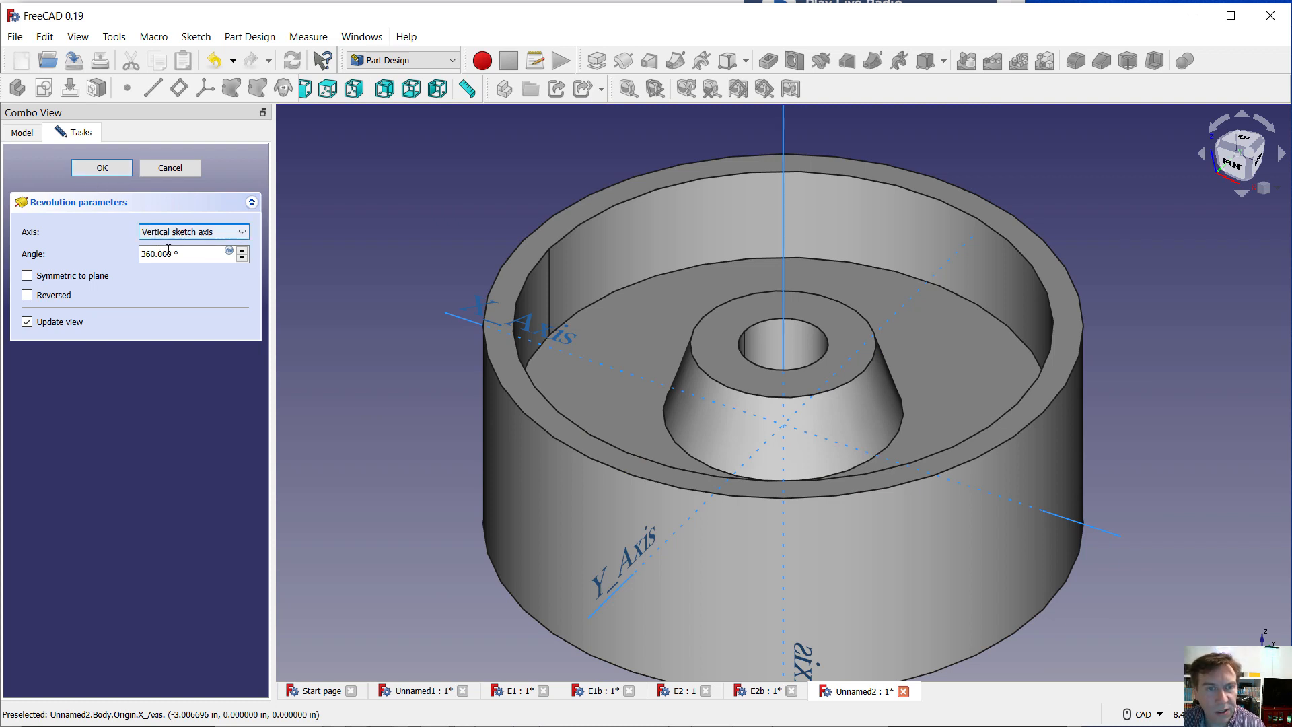
left_click(242, 257)
left_click(242, 257)
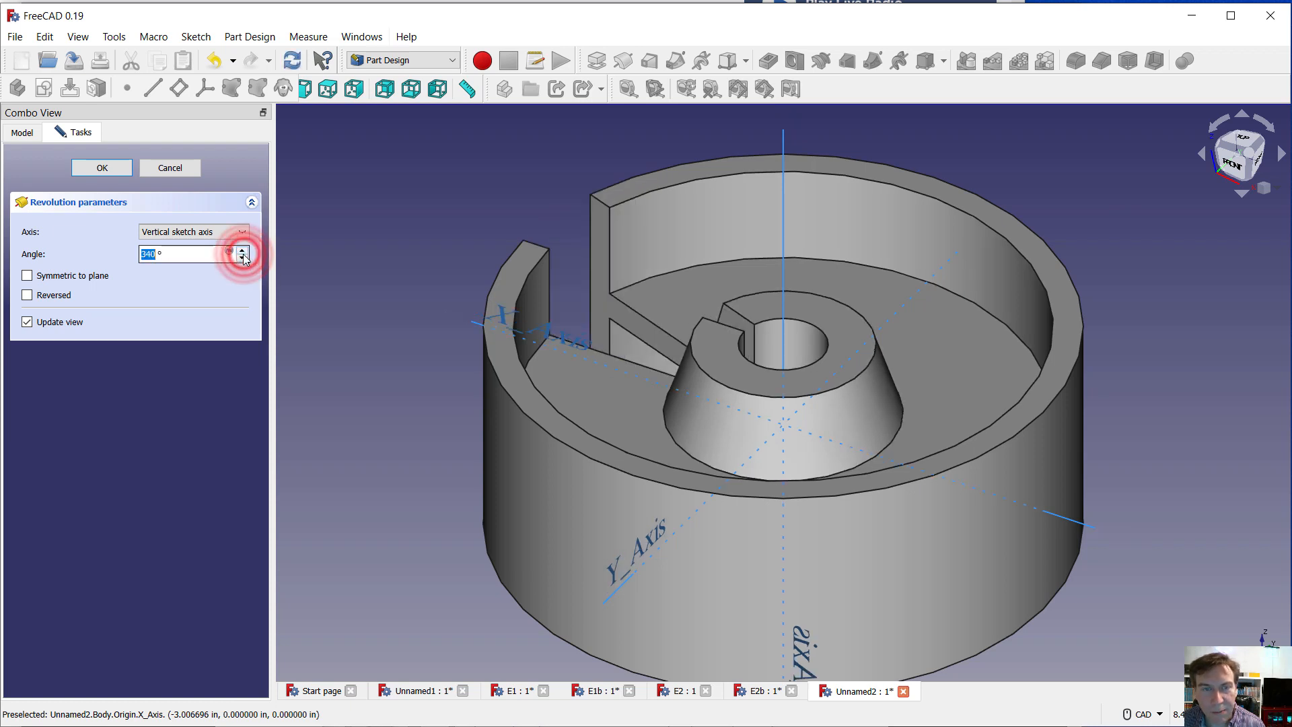
left_click(242, 250)
left_click(242, 250)
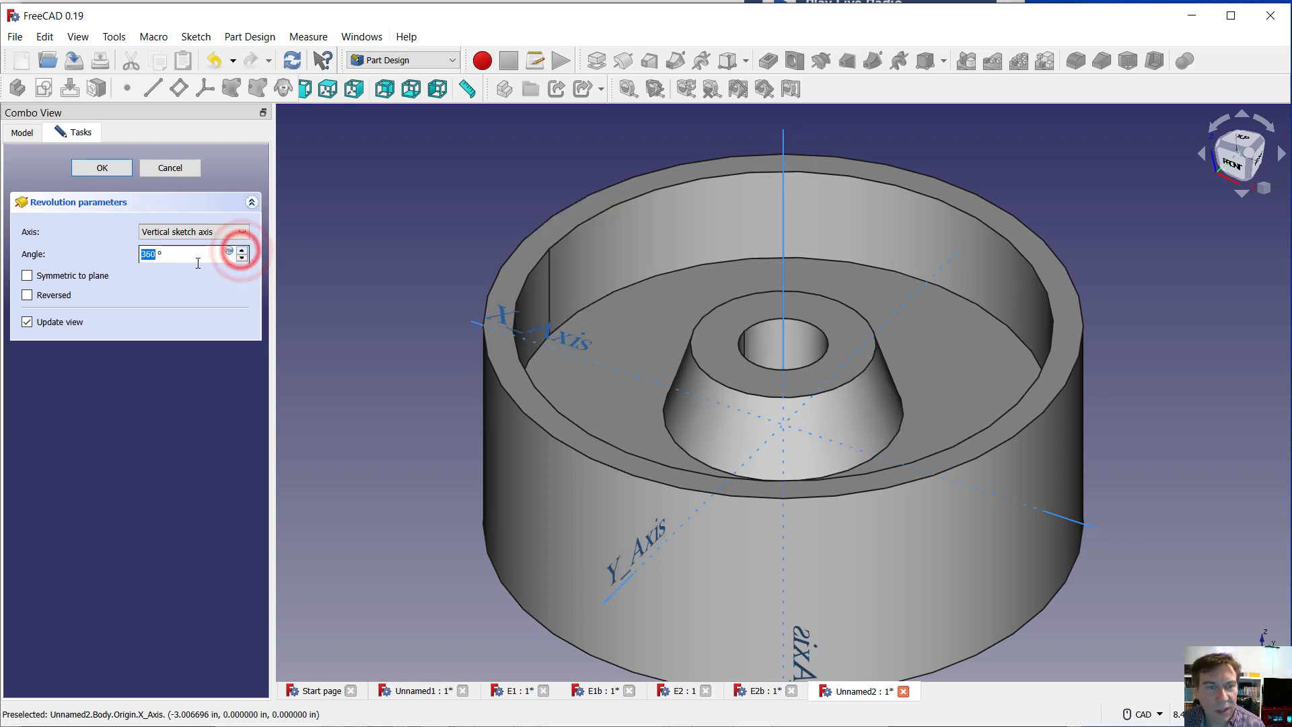
left_click(87, 167)
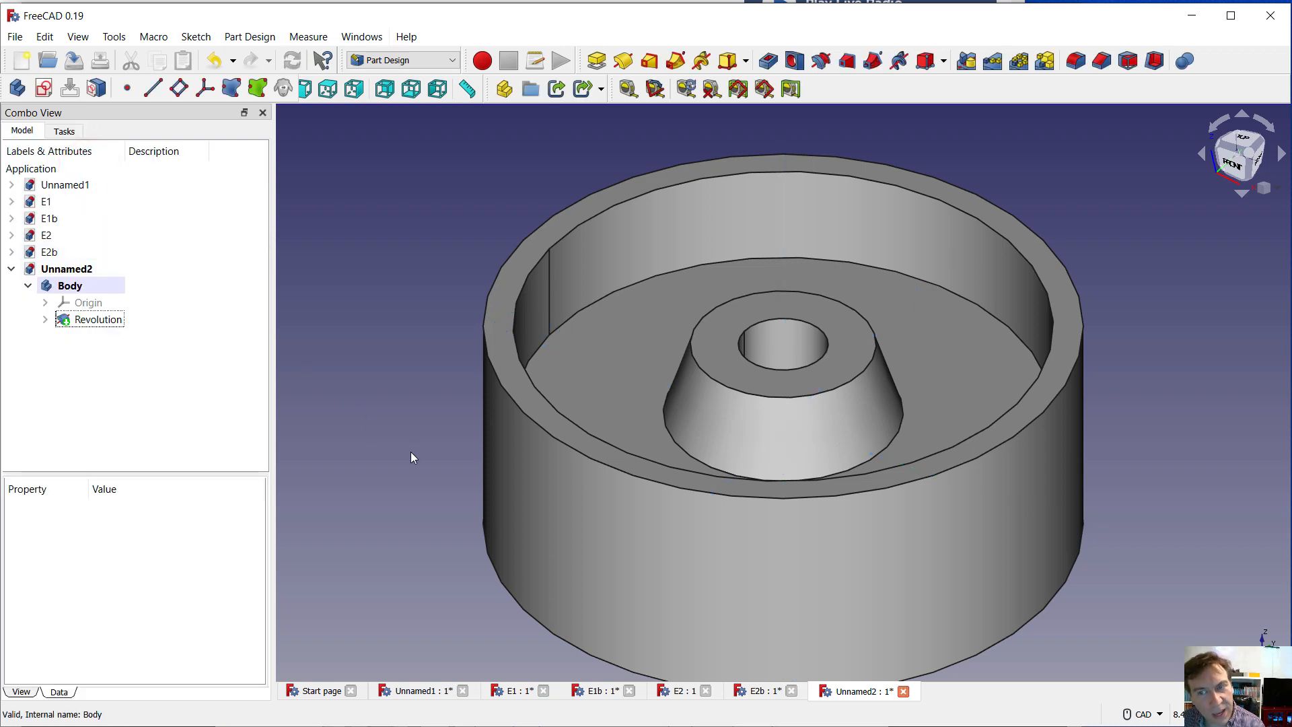
scroll(415, 448, "up", 2)
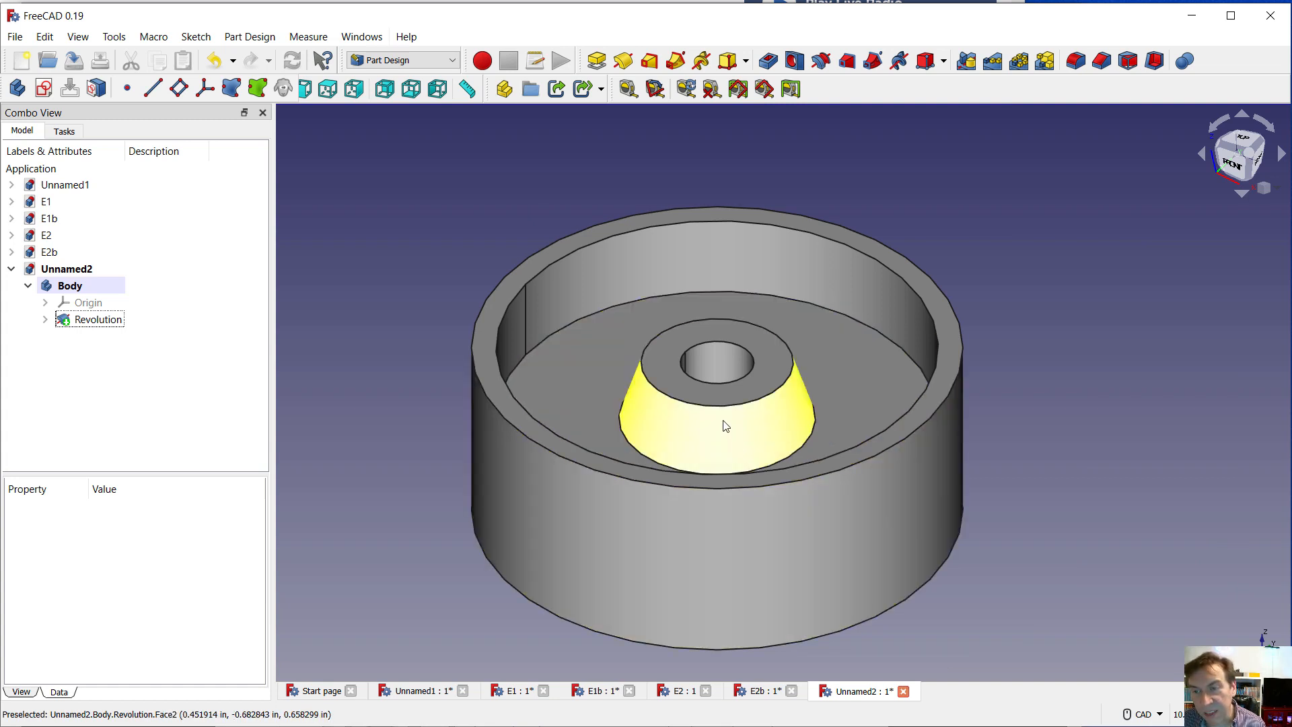
mouse_move(725, 425)
middle_mouse_down()
mouse_move(724, 251)
mouse_move(701, 449)
mouse_move(707, 431)
middle_mouse_up()
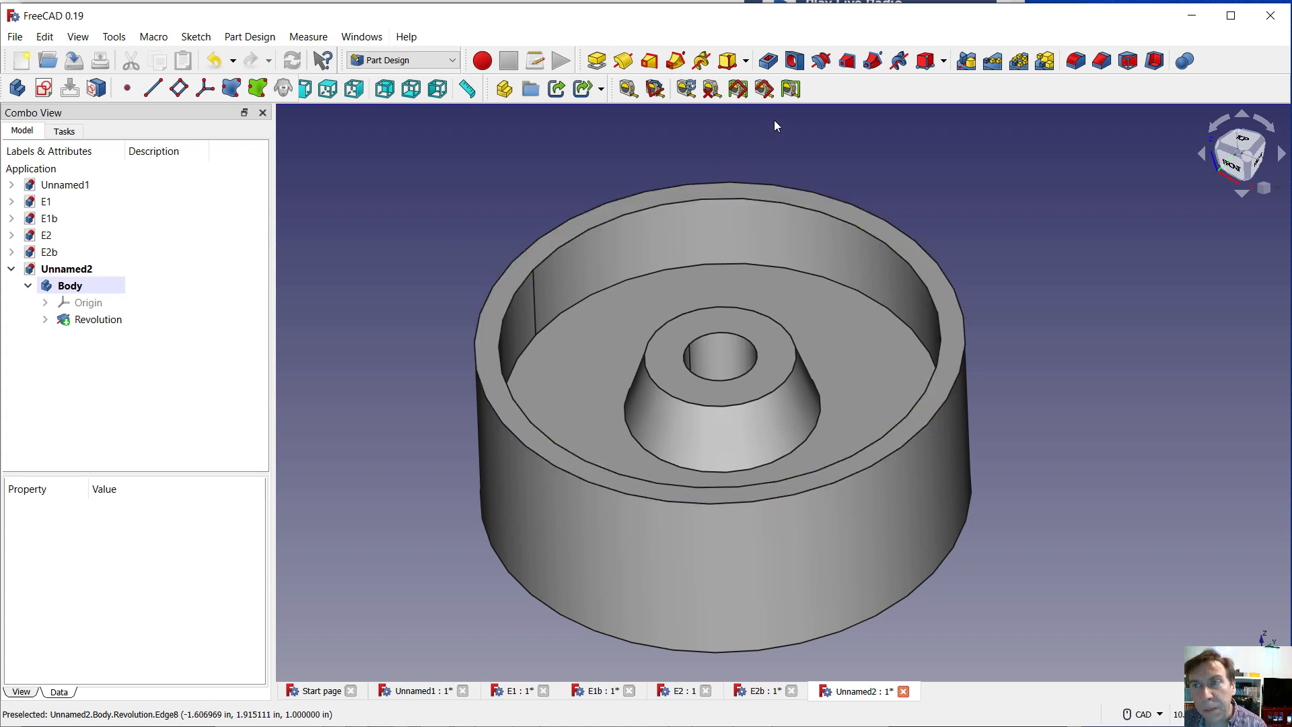
left_click(1077, 62)
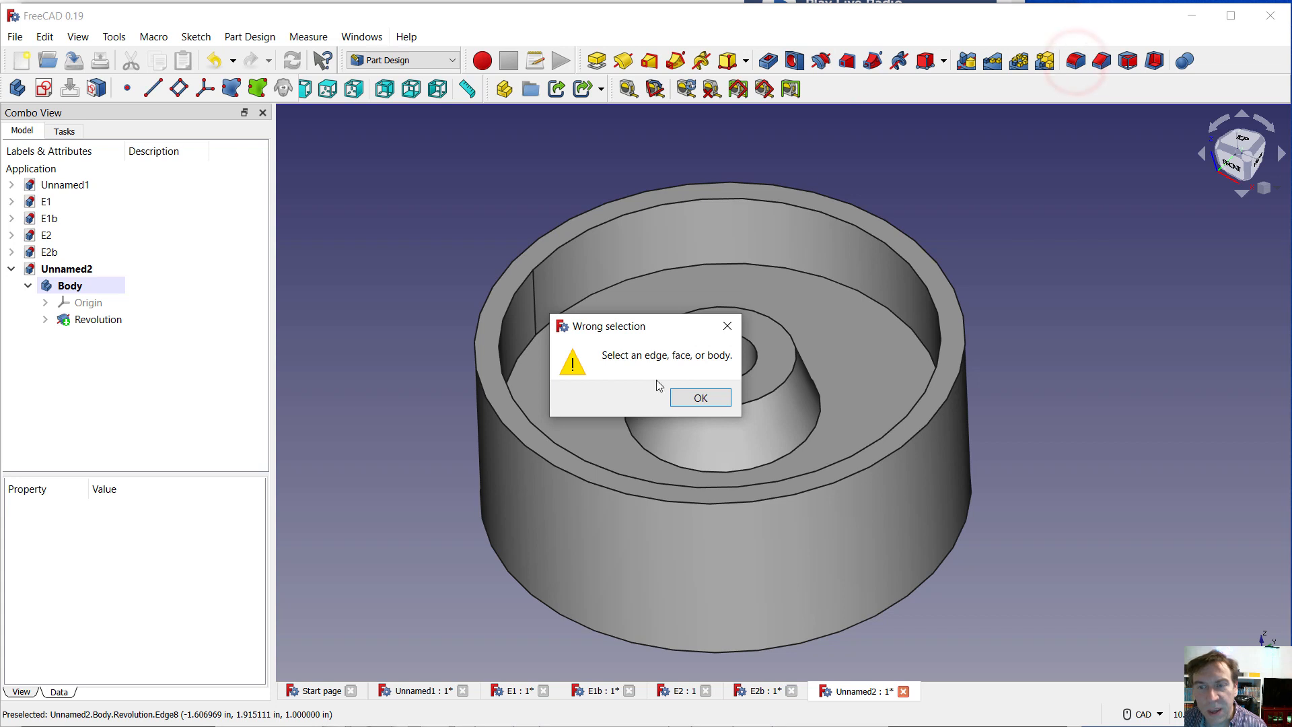
left_click(685, 400)
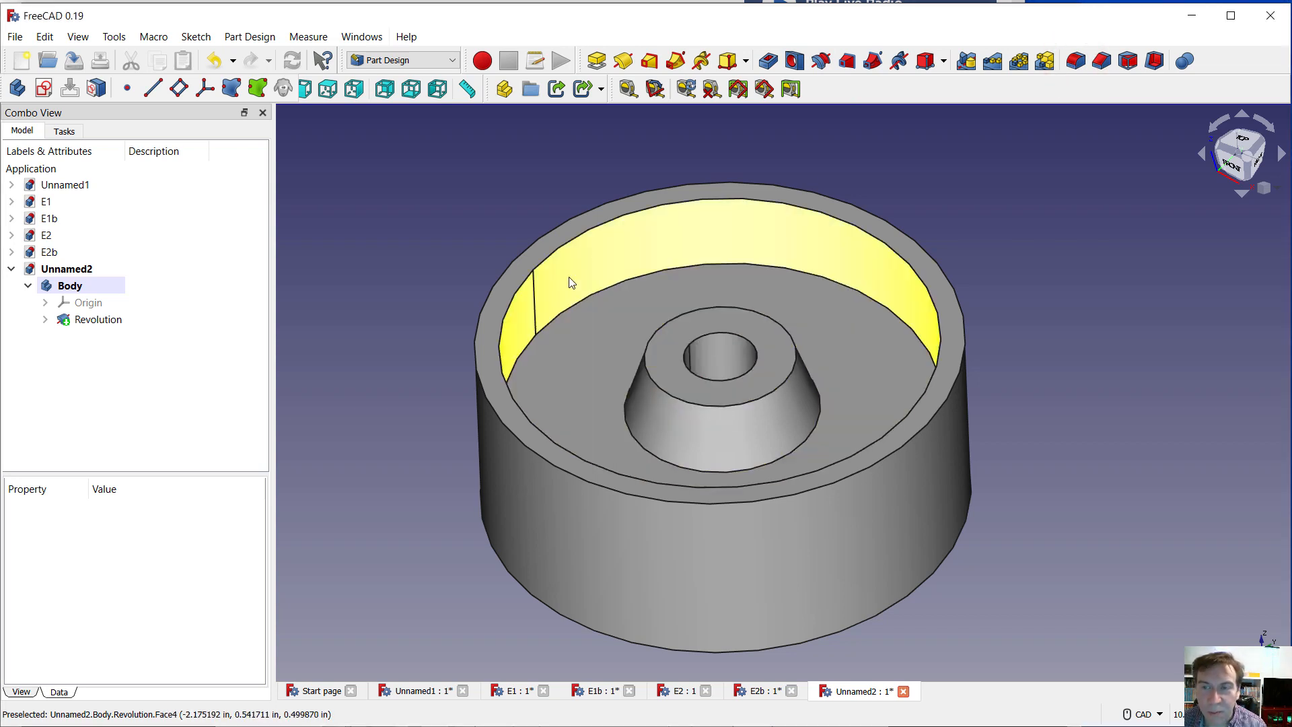
Fillet the flat annular rim faces on both sides of the wheel with a 0.1 in radius
left_click(592, 219)
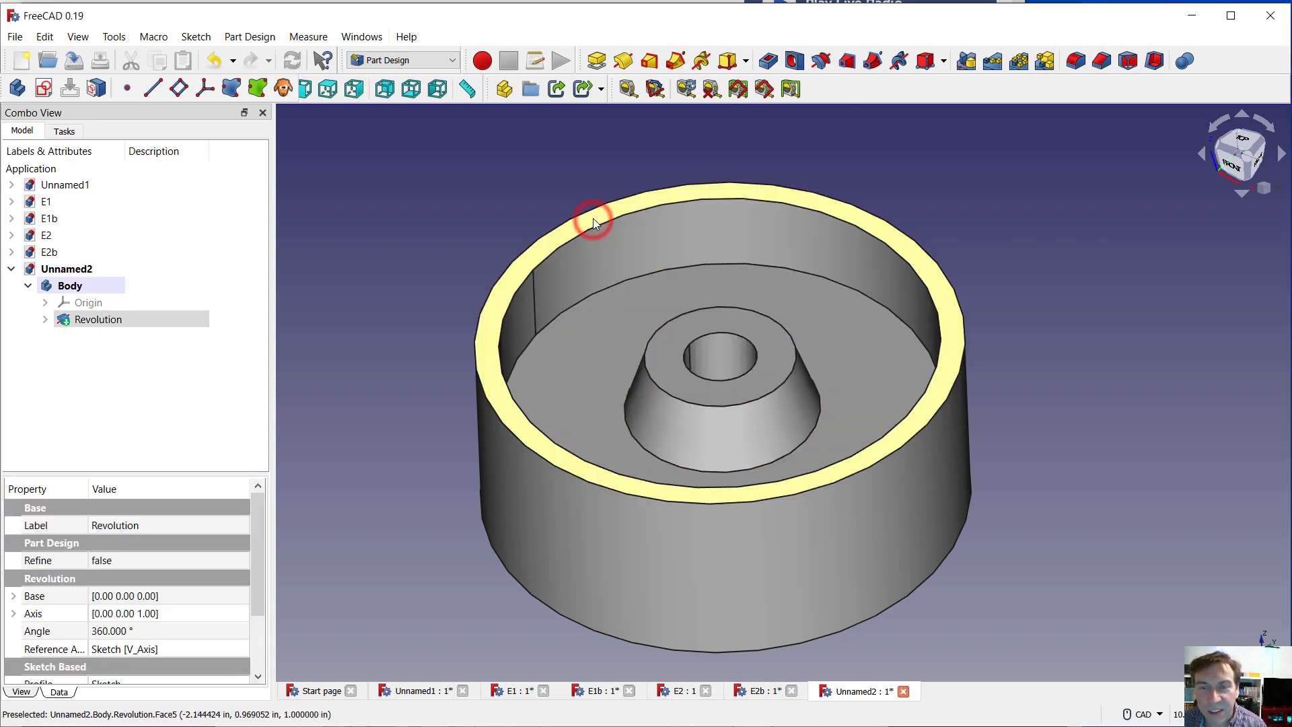
middle_click_drag(398, 429, 689, 398)
scroll(690, 403, "down", 5)
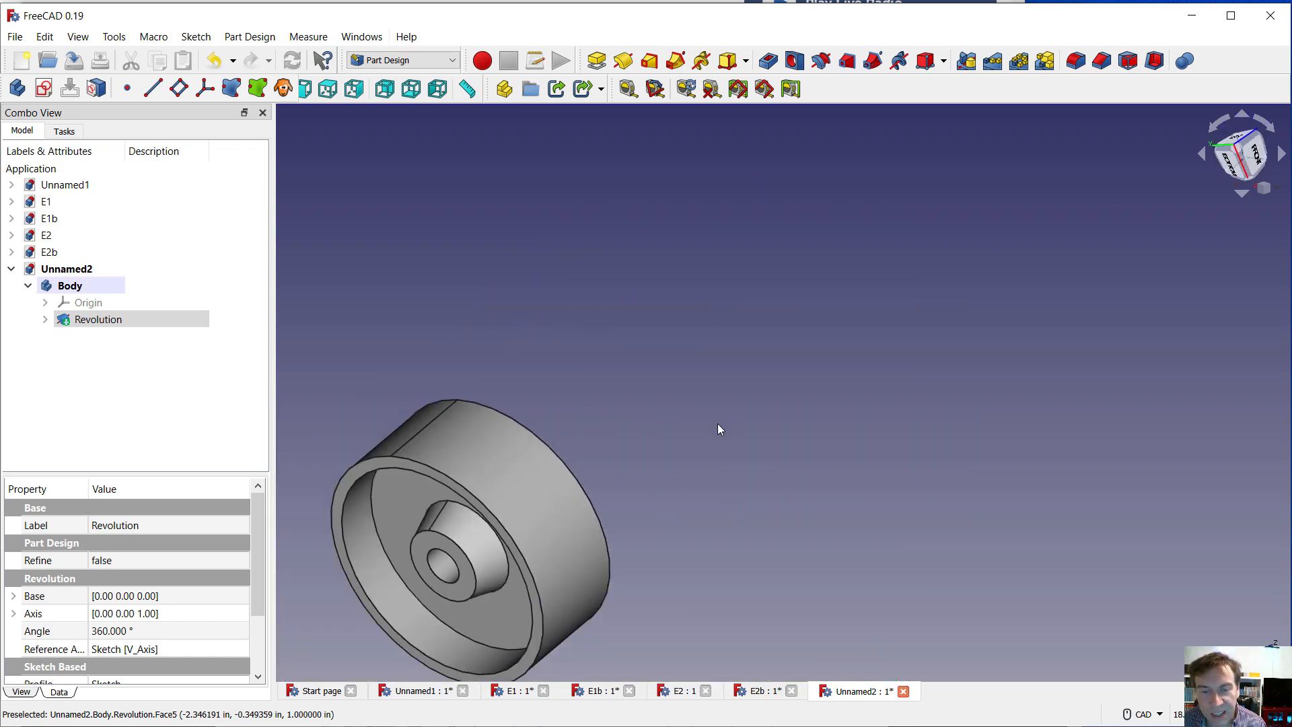
scroll(442, 475, "up", 5)
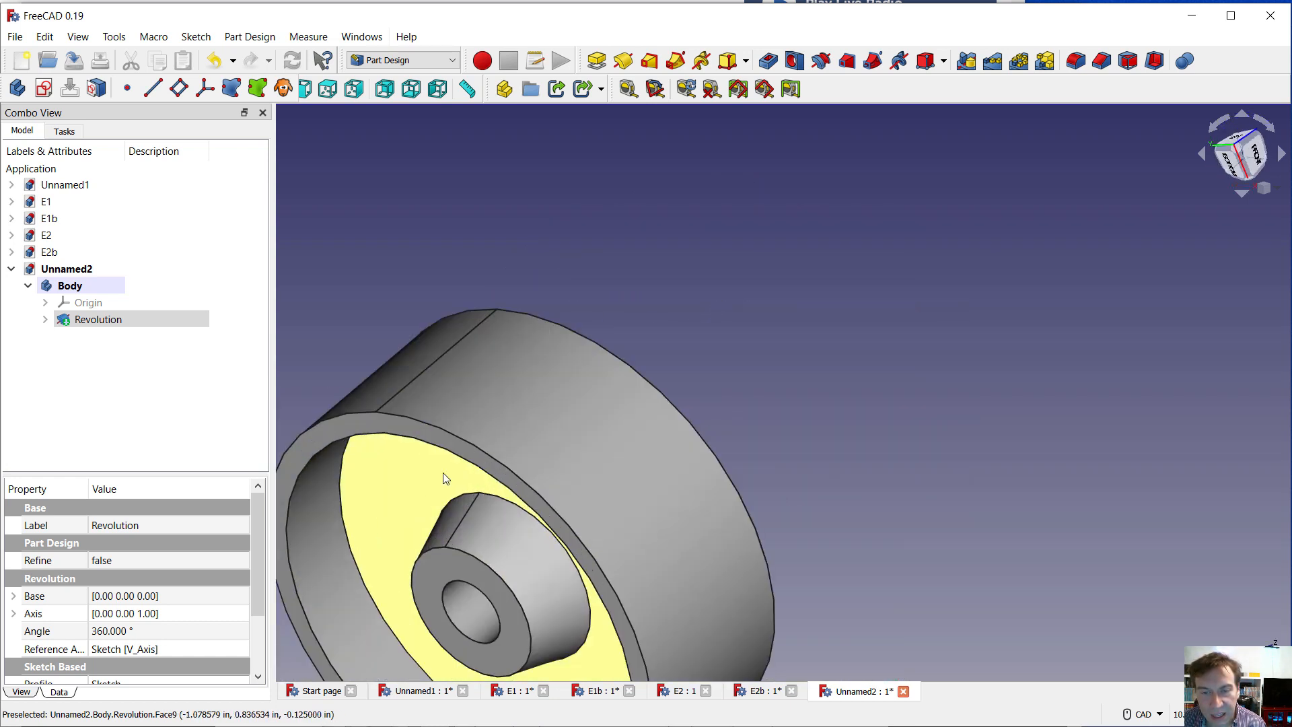
left_click(505, 476)
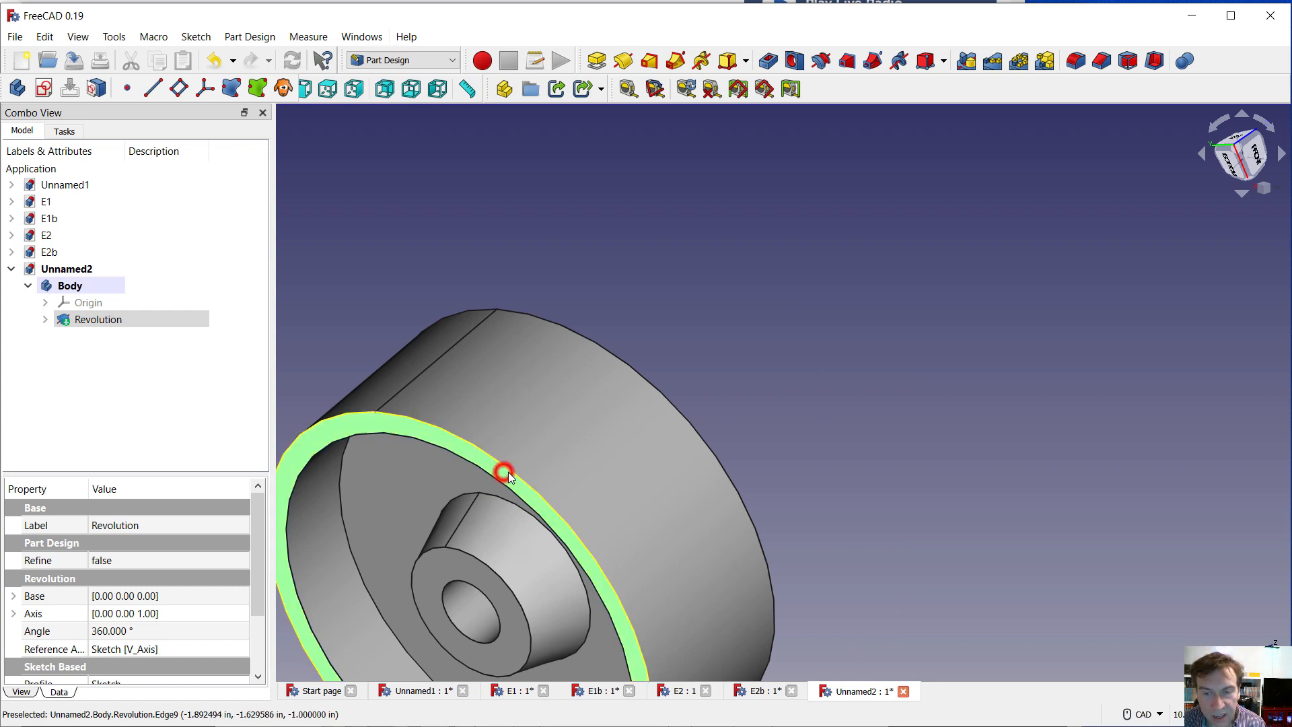
left_click(1276, 189)
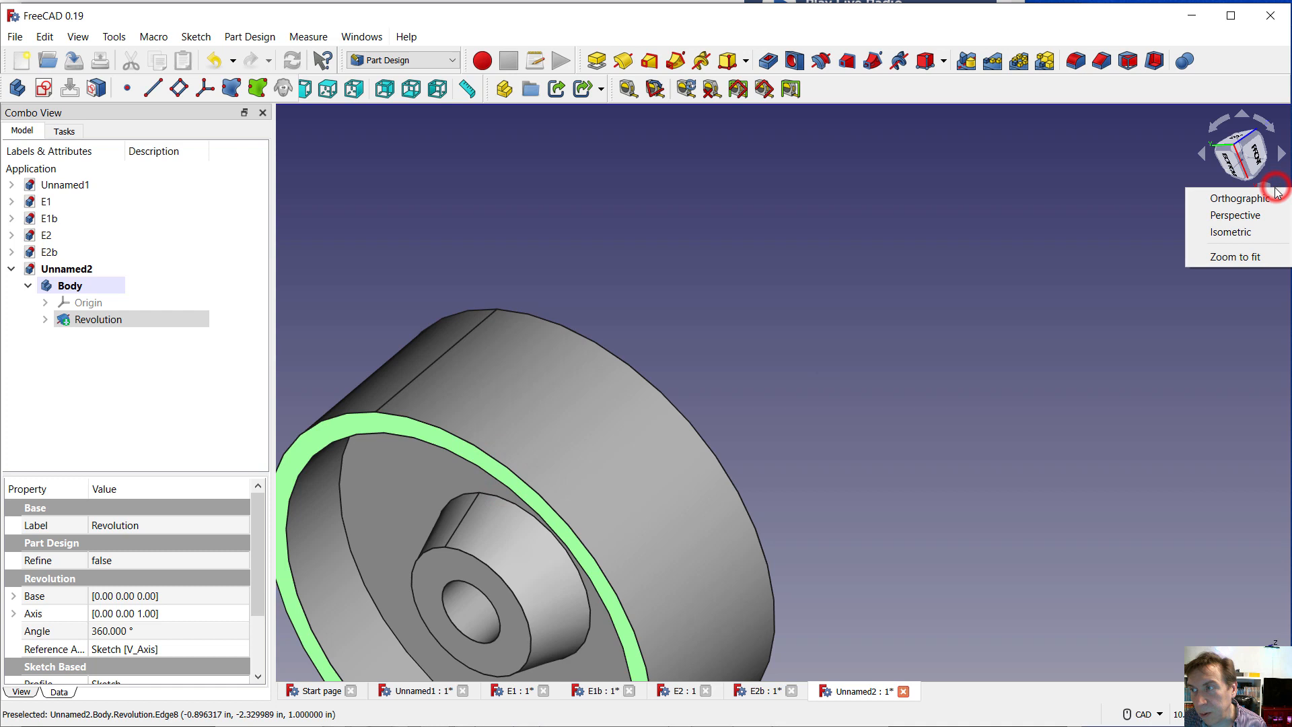
left_click(1221, 234)
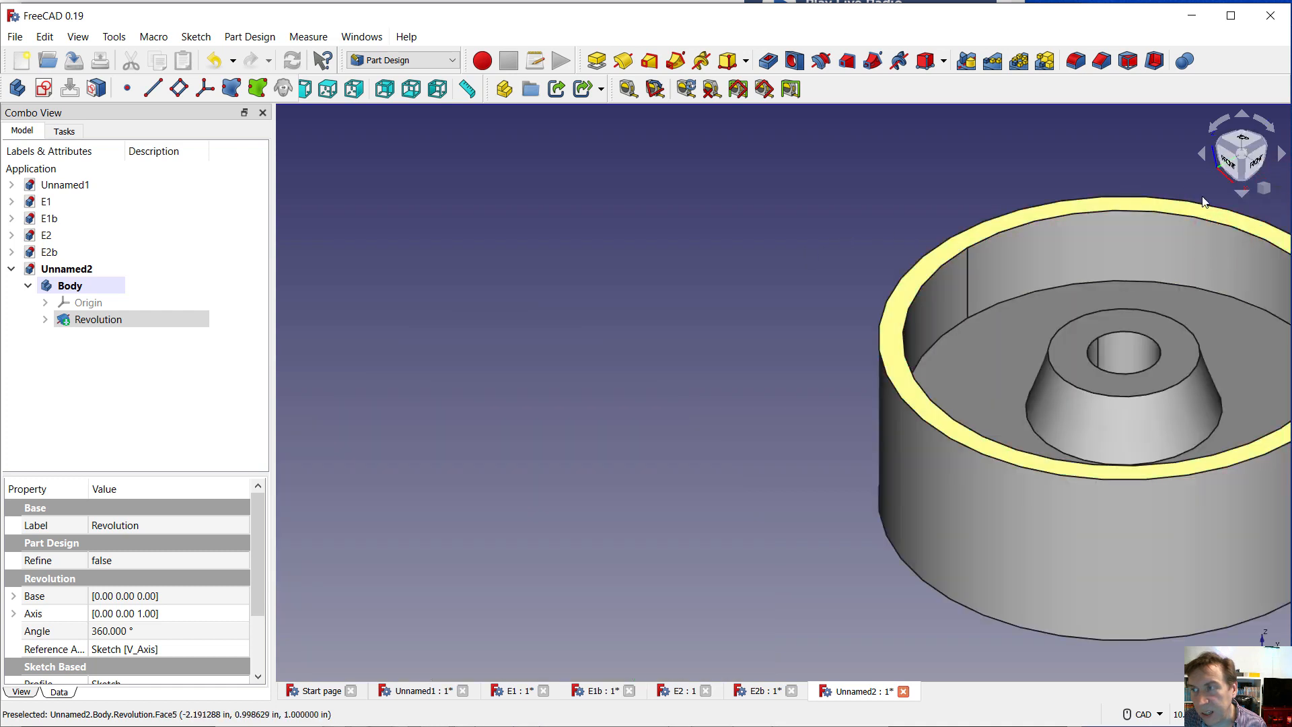
left_click(1276, 189)
left_click(1222, 264)
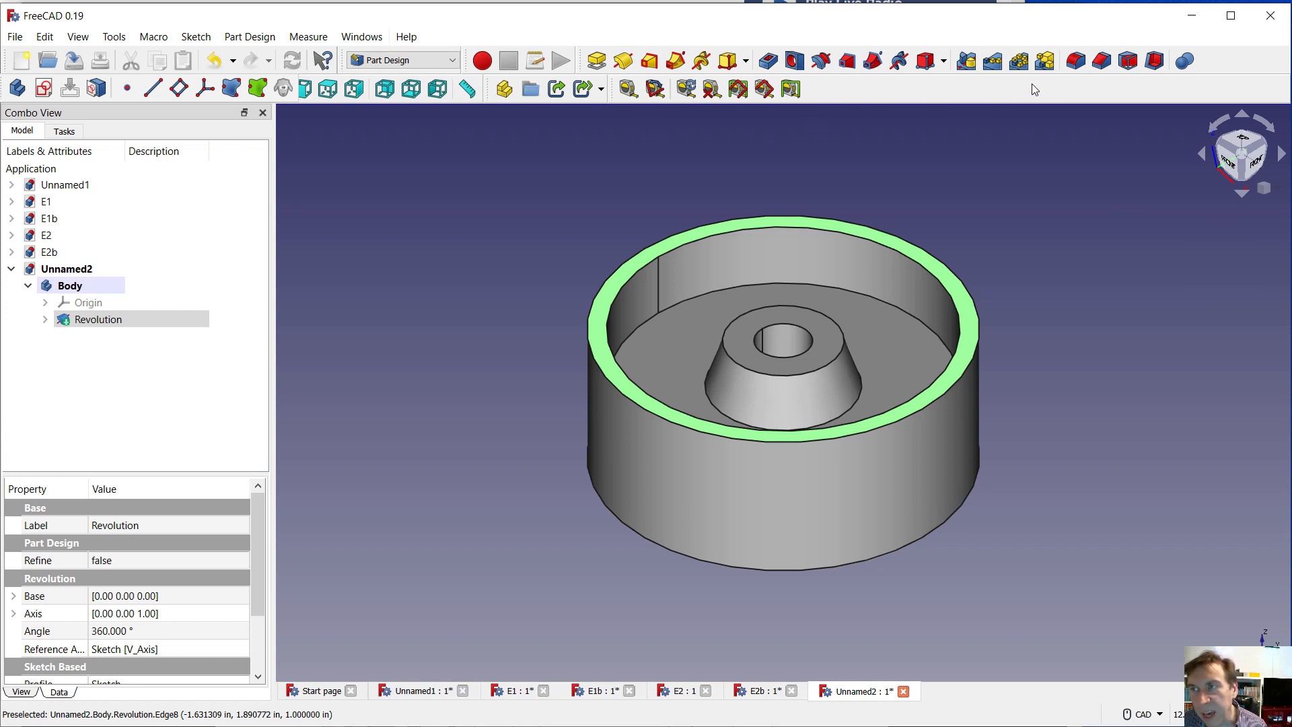
left_click(1075, 61)
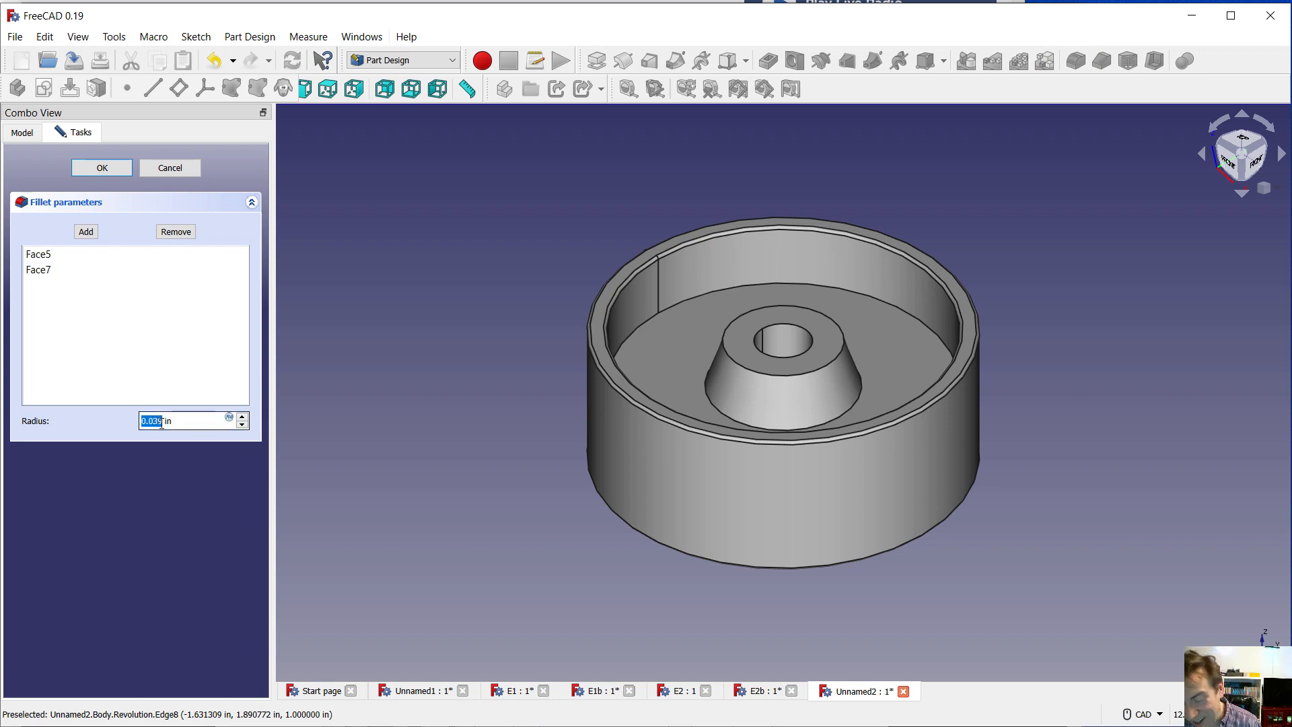
type(".1")
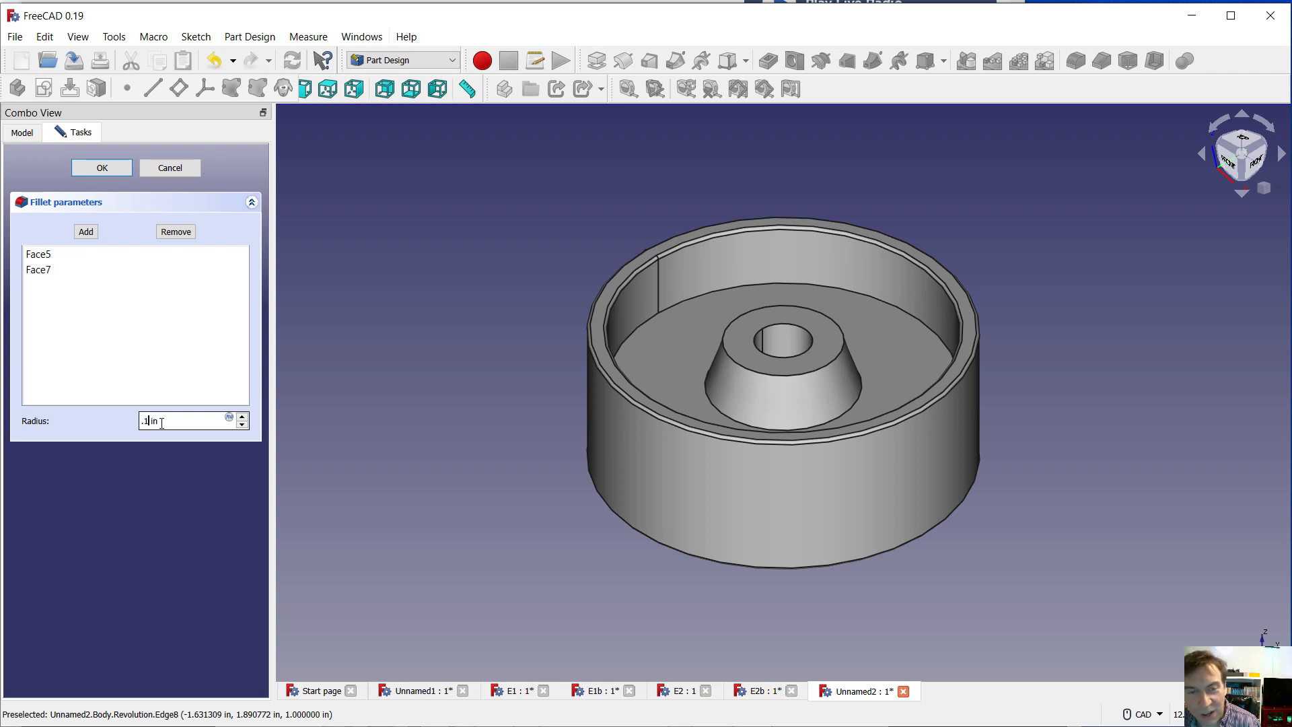
key("Return")
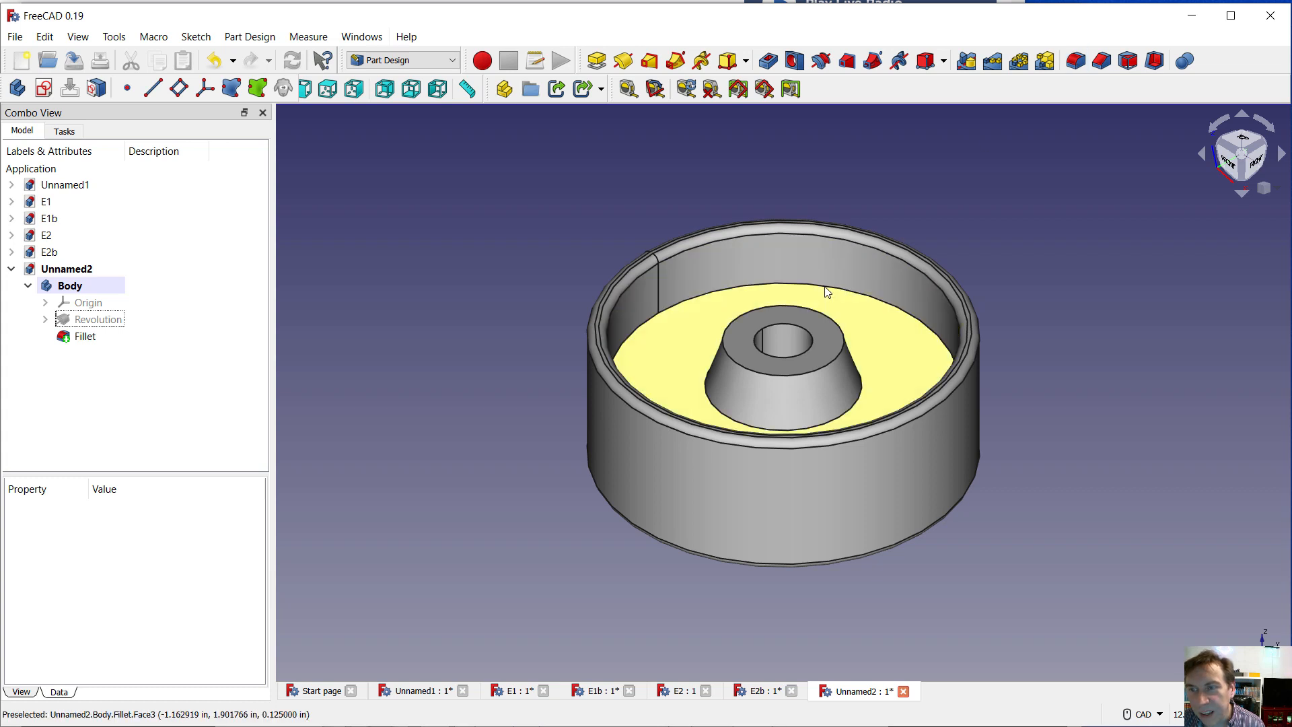
Fillet the inner edges where the web meets the rim on both sides of the wheel with a 0.5 in radius
scroll(832, 283, "down", 3)
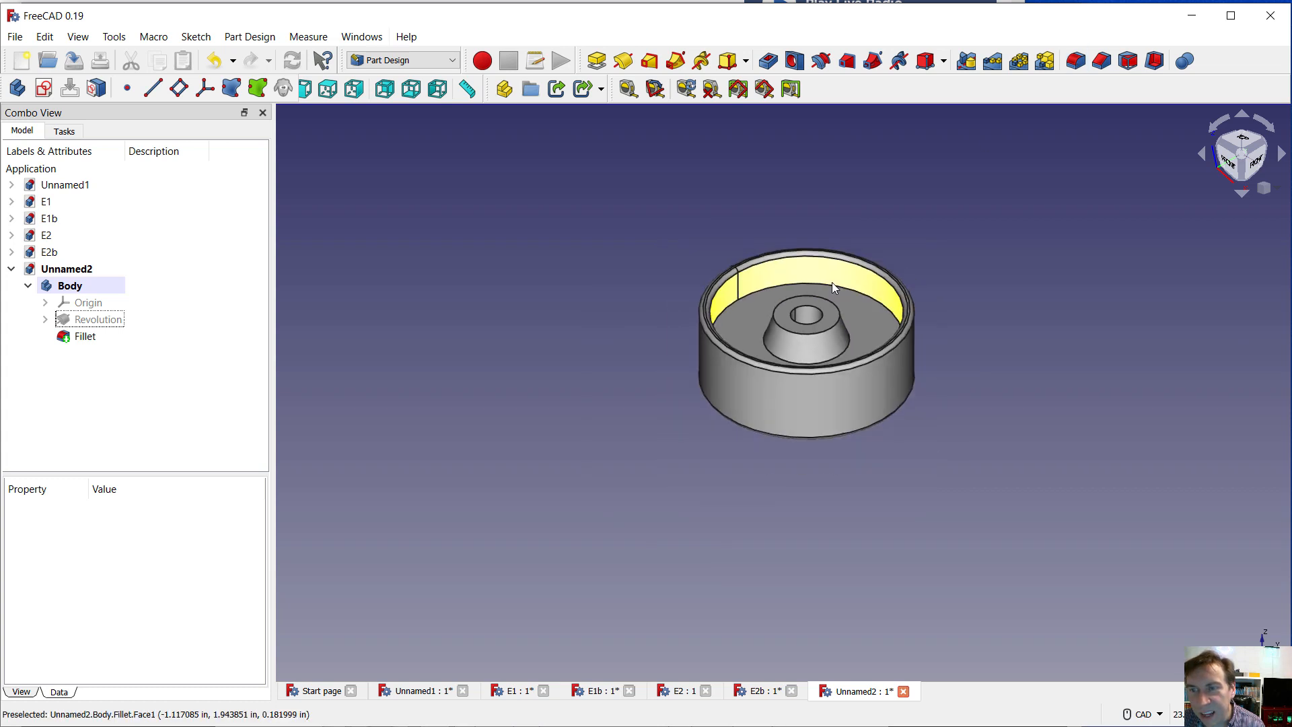
scroll(832, 281, "up", 7)
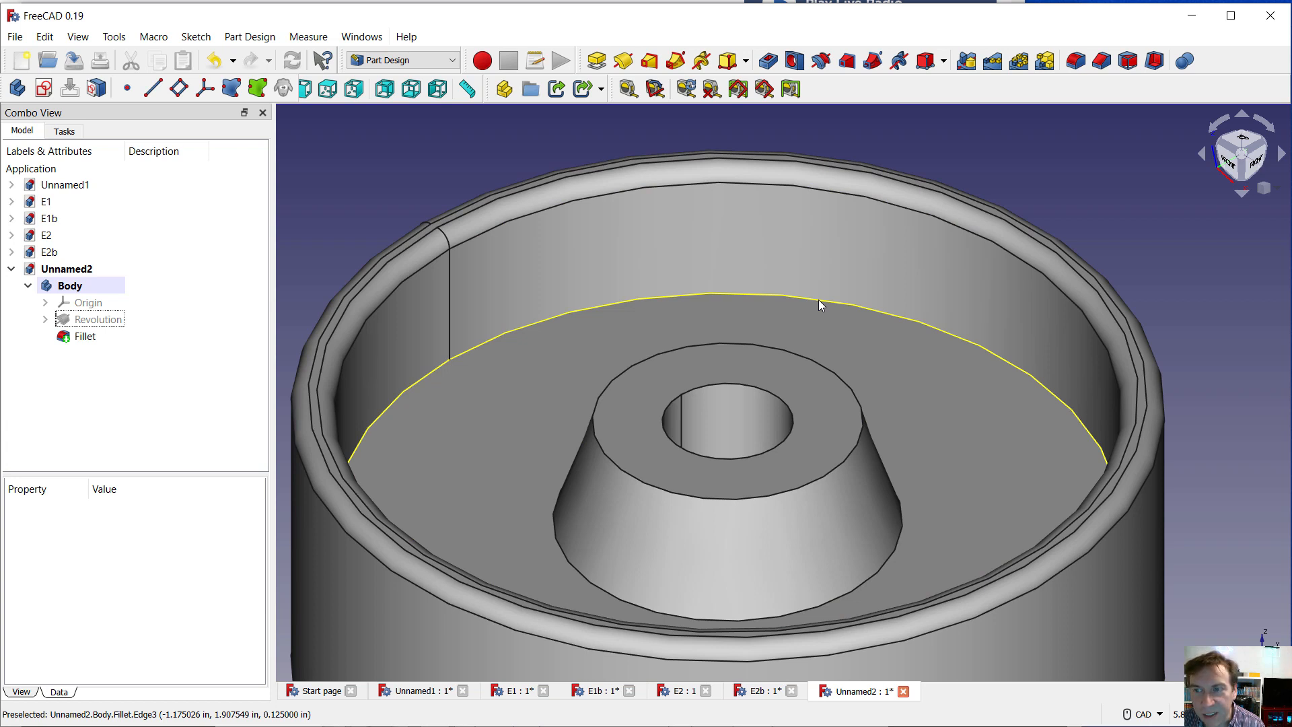
left_click(818, 300)
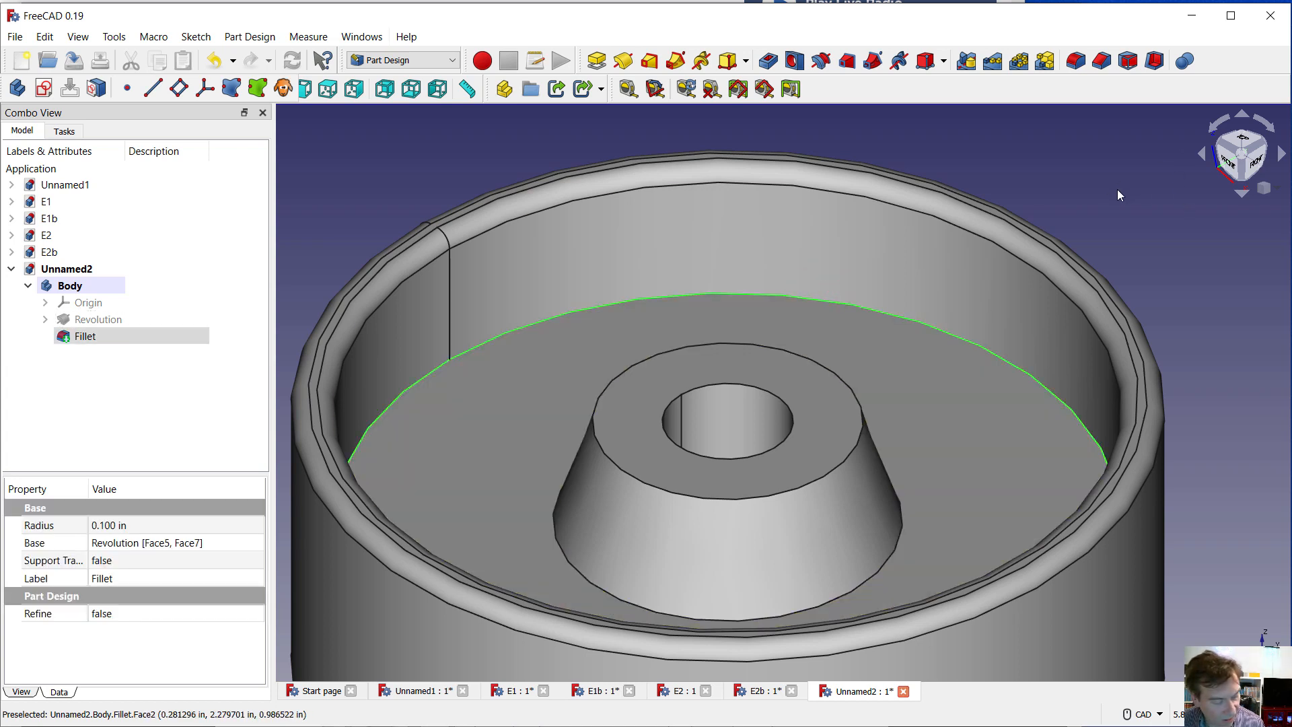
scroll(1116, 189, "down", 4)
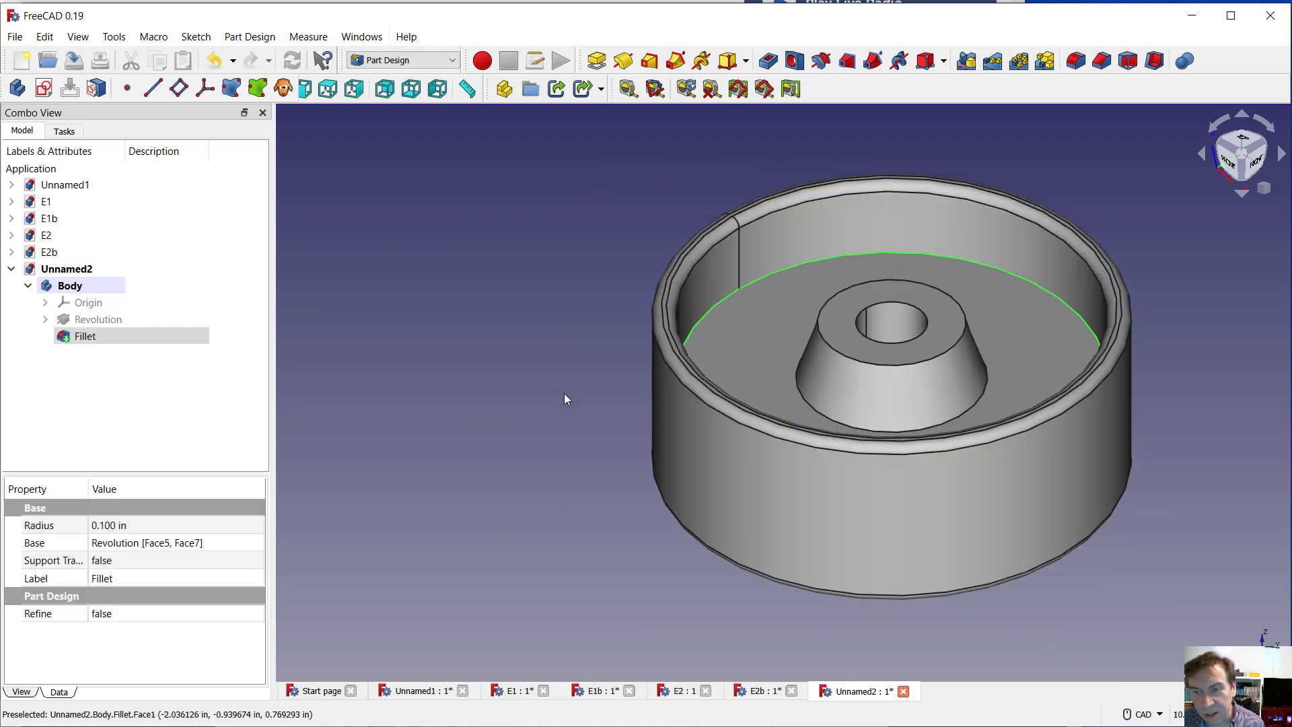
mouse_move(564, 393)
middle_mouse_down()
mouse_move(569, 343)
mouse_move(646, 181)
mouse_move(695, 421)
mouse_move(519, 453)
mouse_move(520, 309)
middle_mouse_up()
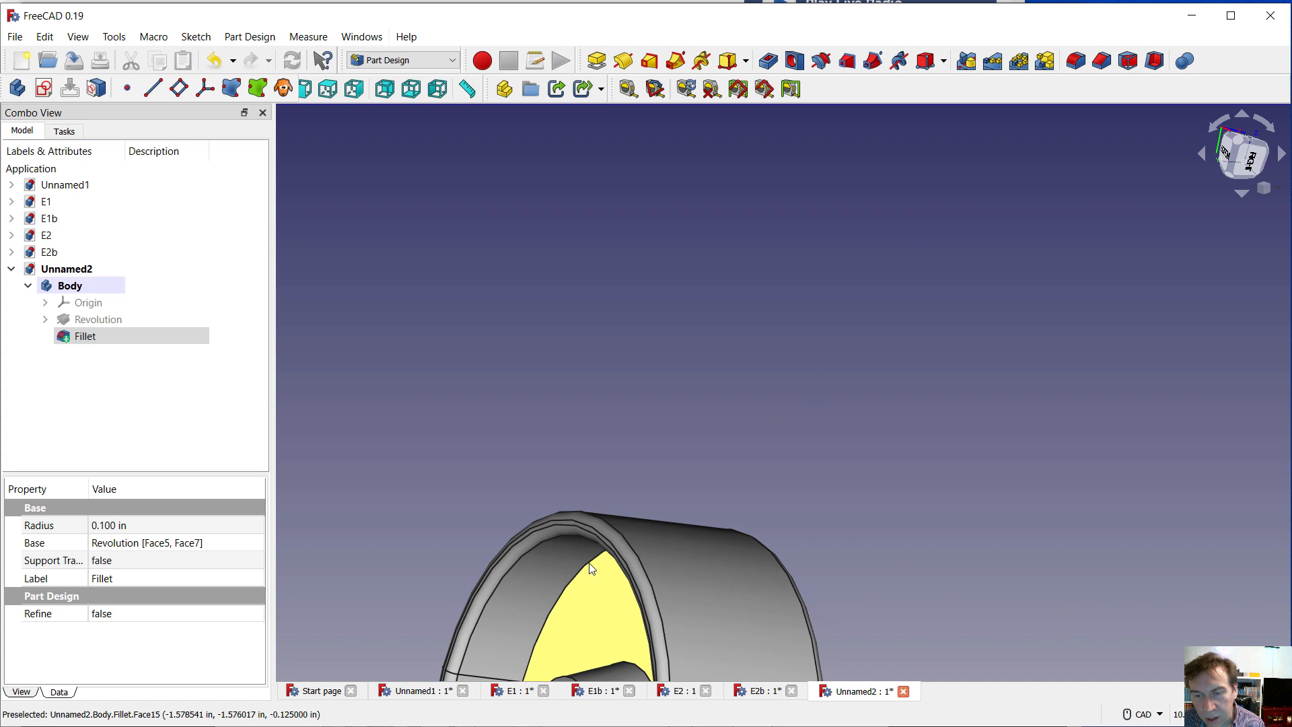
scroll(590, 567, "up", 4)
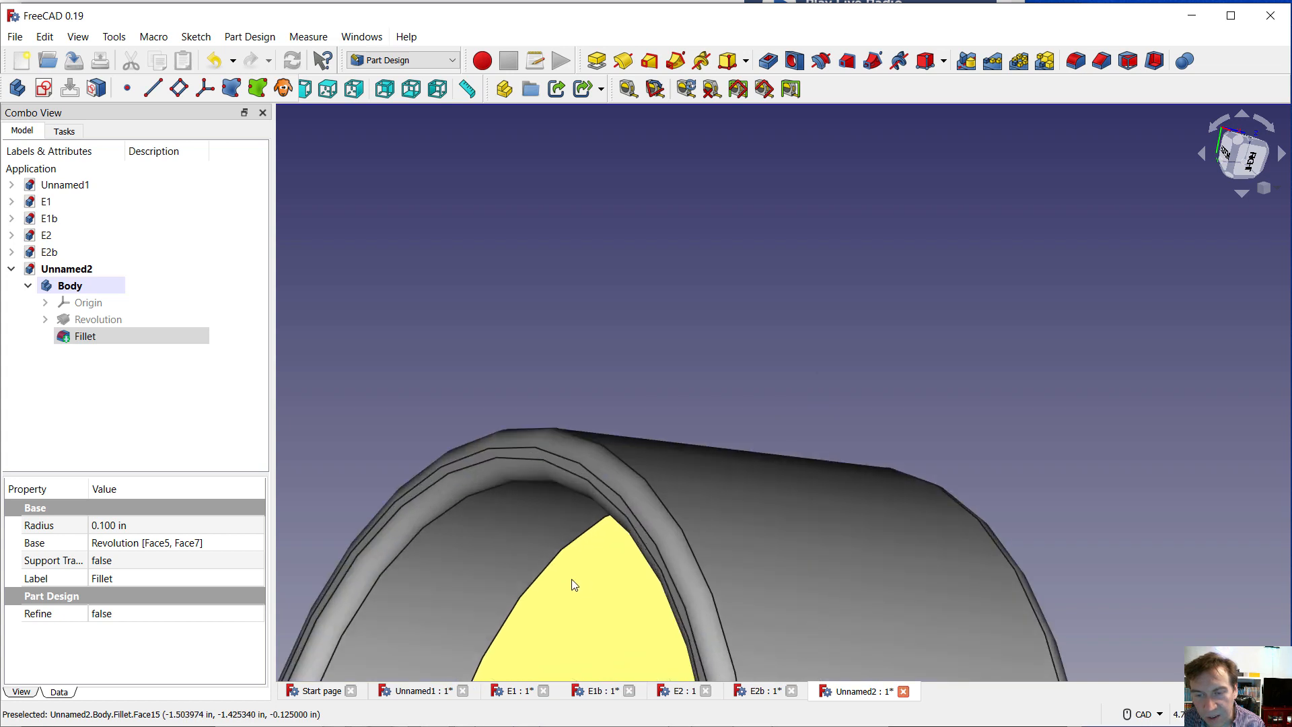
left_click(581, 509)
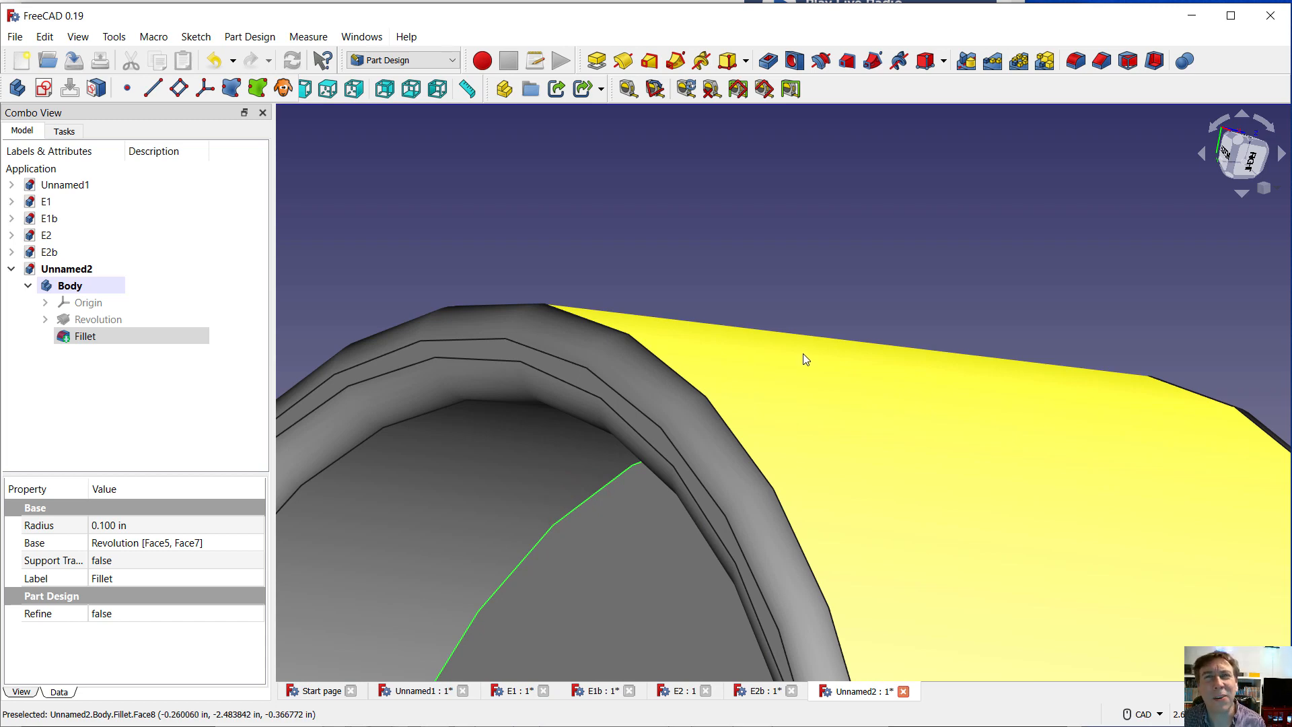
scroll(800, 353, "down", 5)
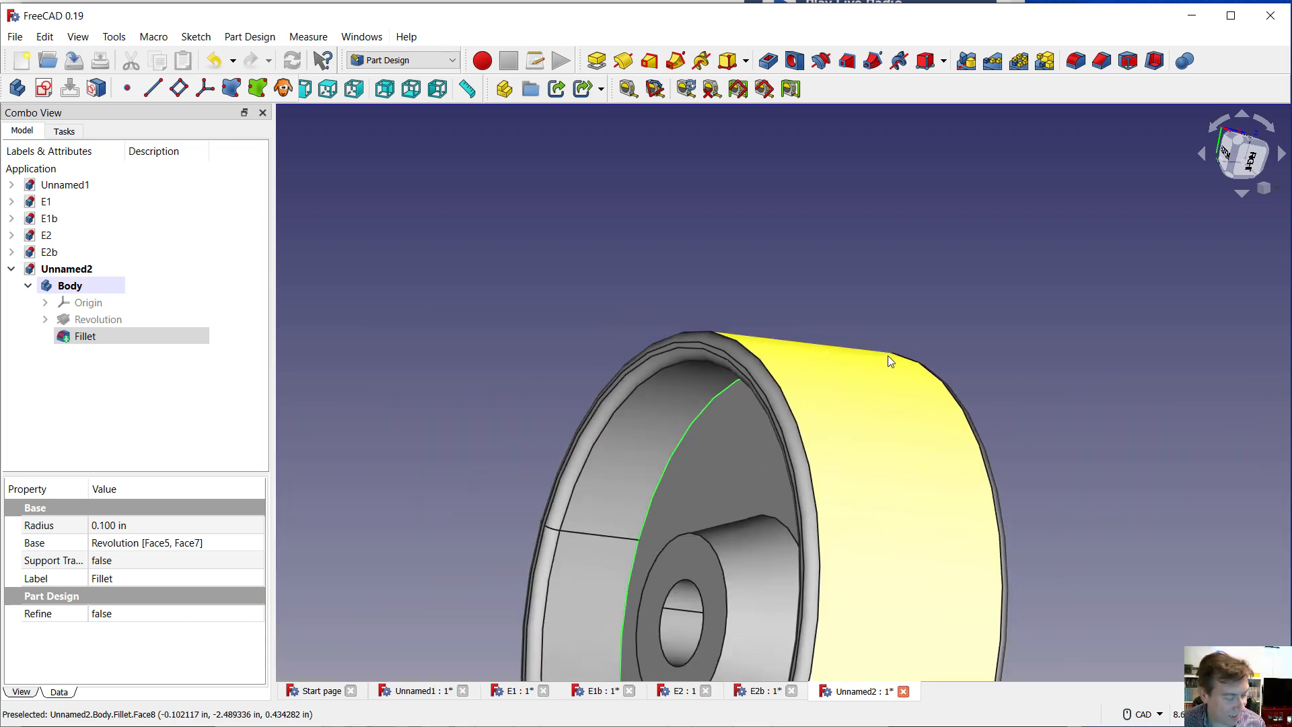
middle_click_drag(952, 352, 784, 381)
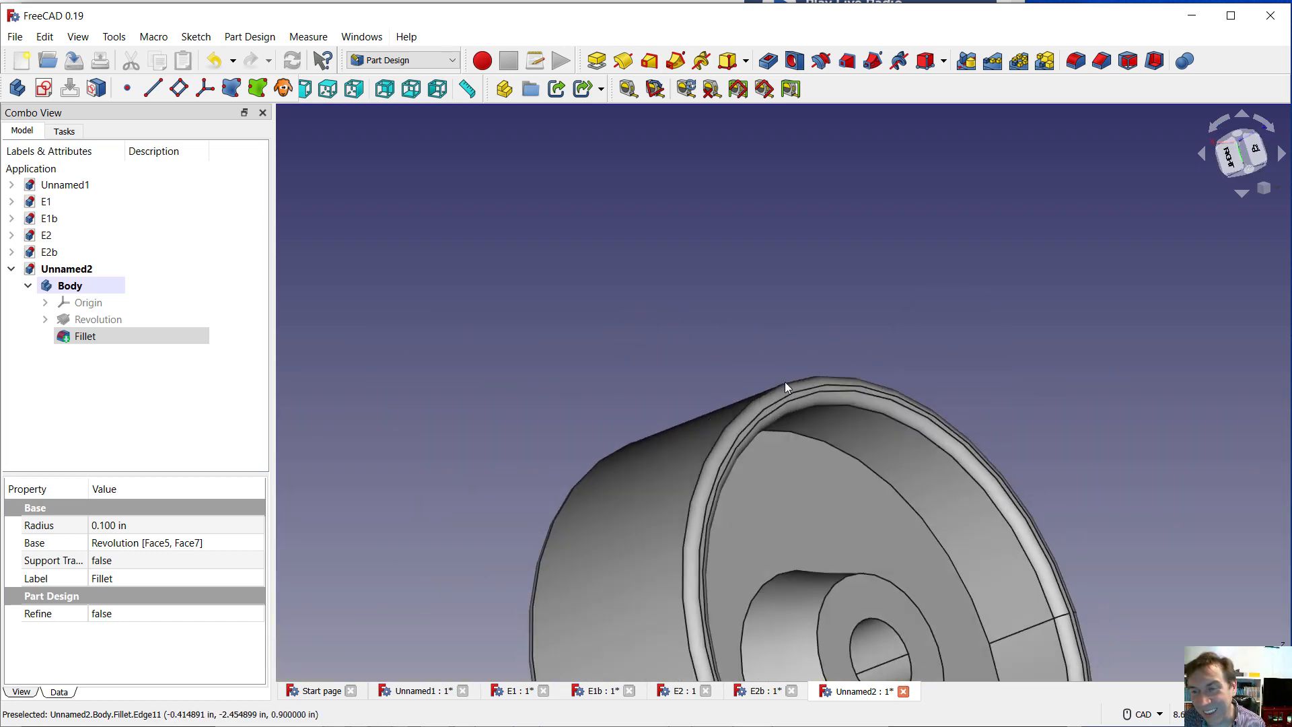
left_click(876, 473)
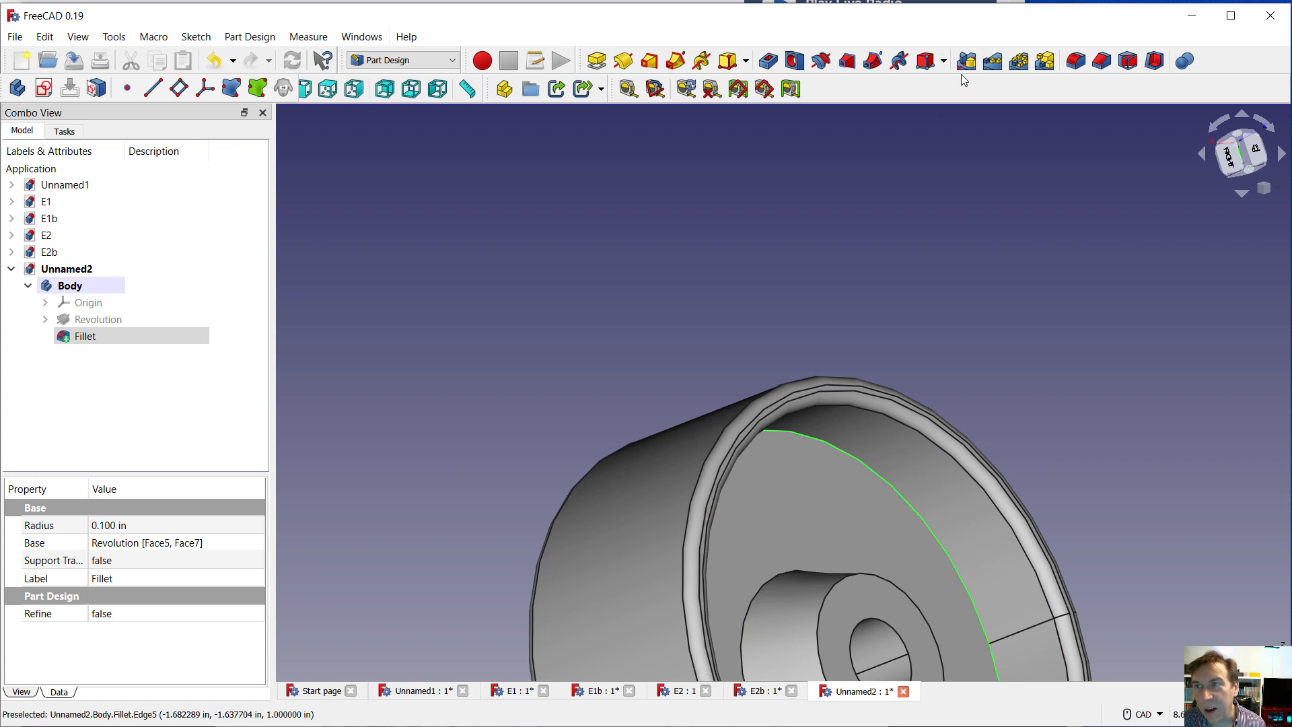
left_click(1075, 60)
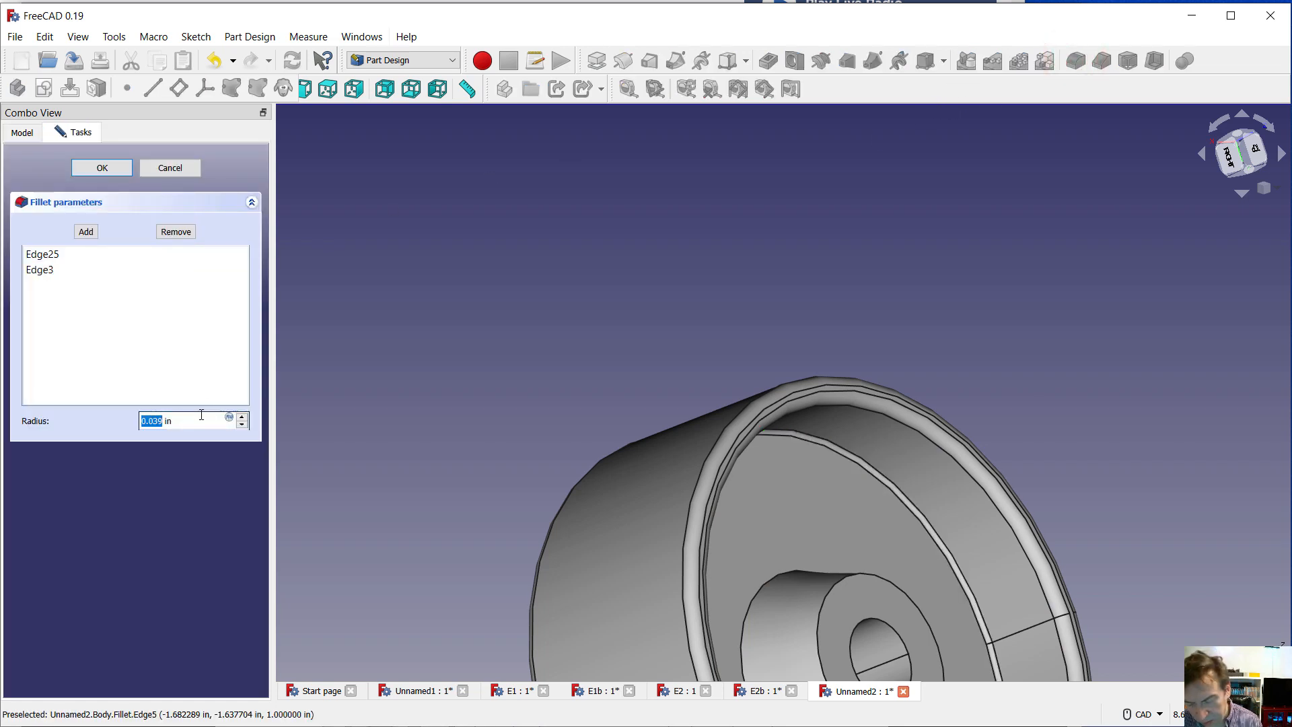
type(".5")
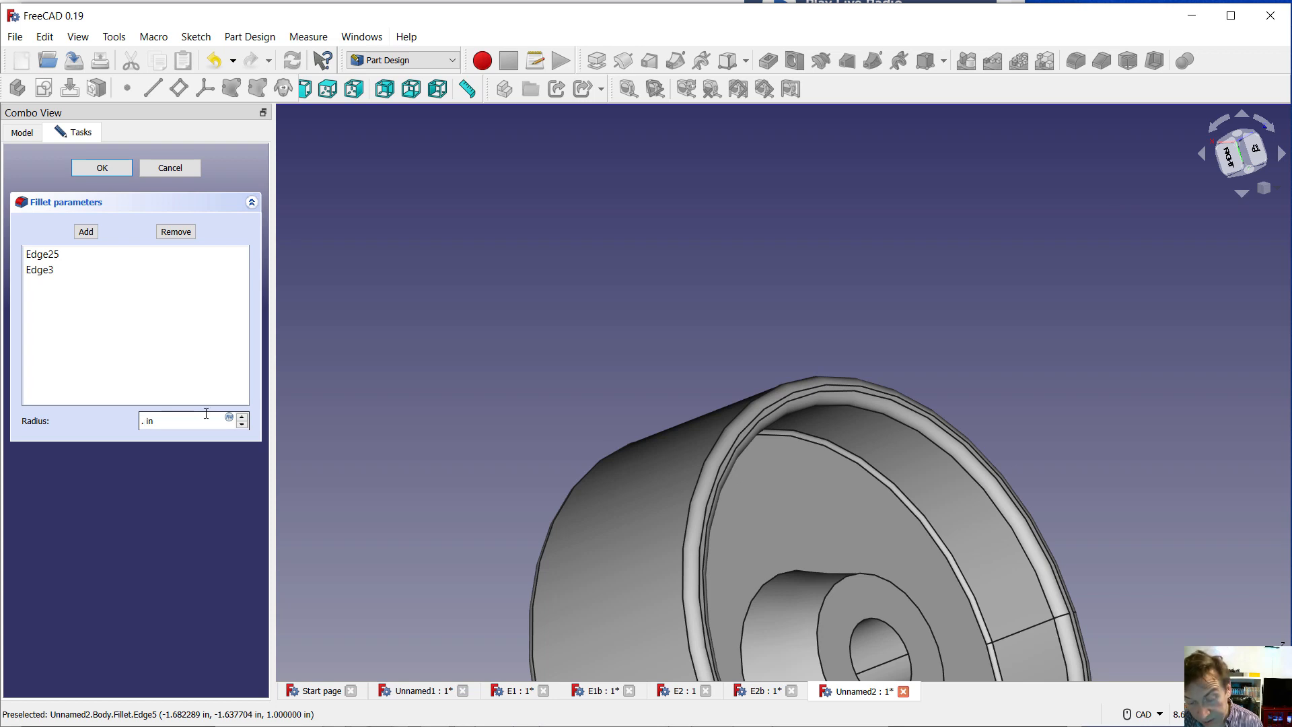
key("Return")
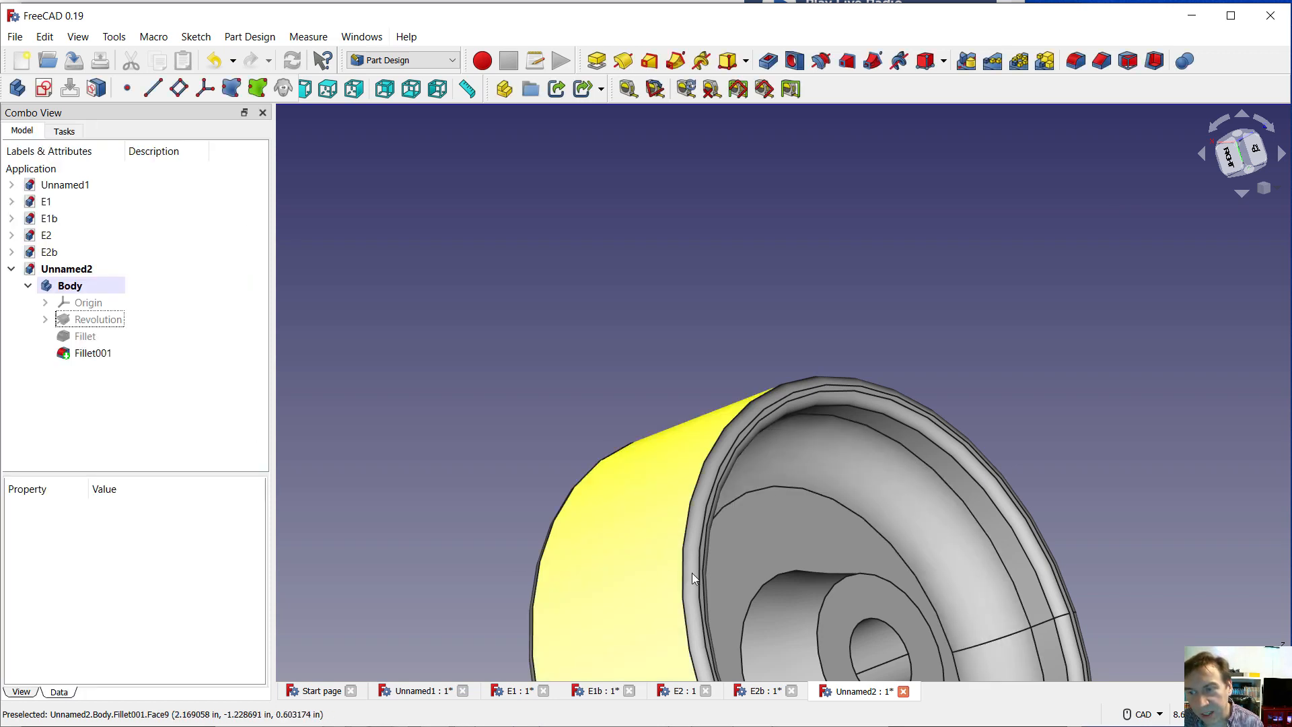
Fillet the conical hub faces on both sides of the wheel with a 0.25 in radius
left_click(1264, 188)
left_click(1230, 230)
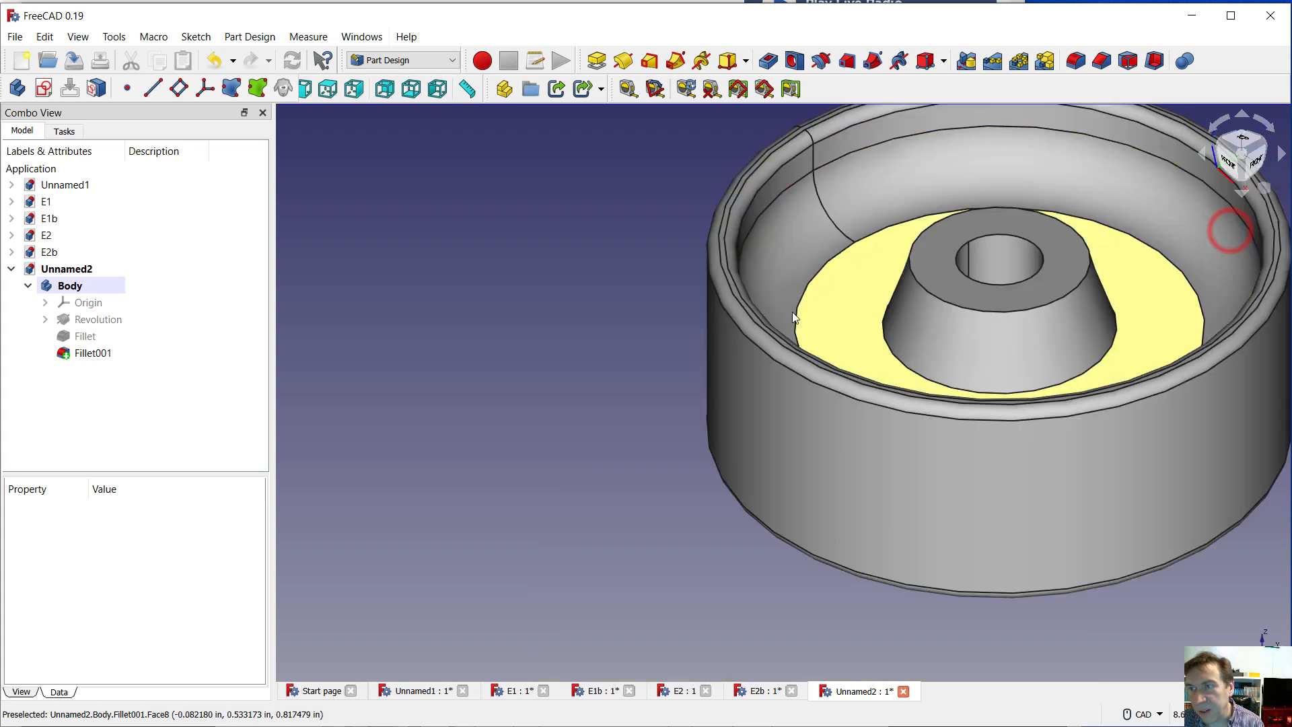
scroll(895, 310, "up", 2)
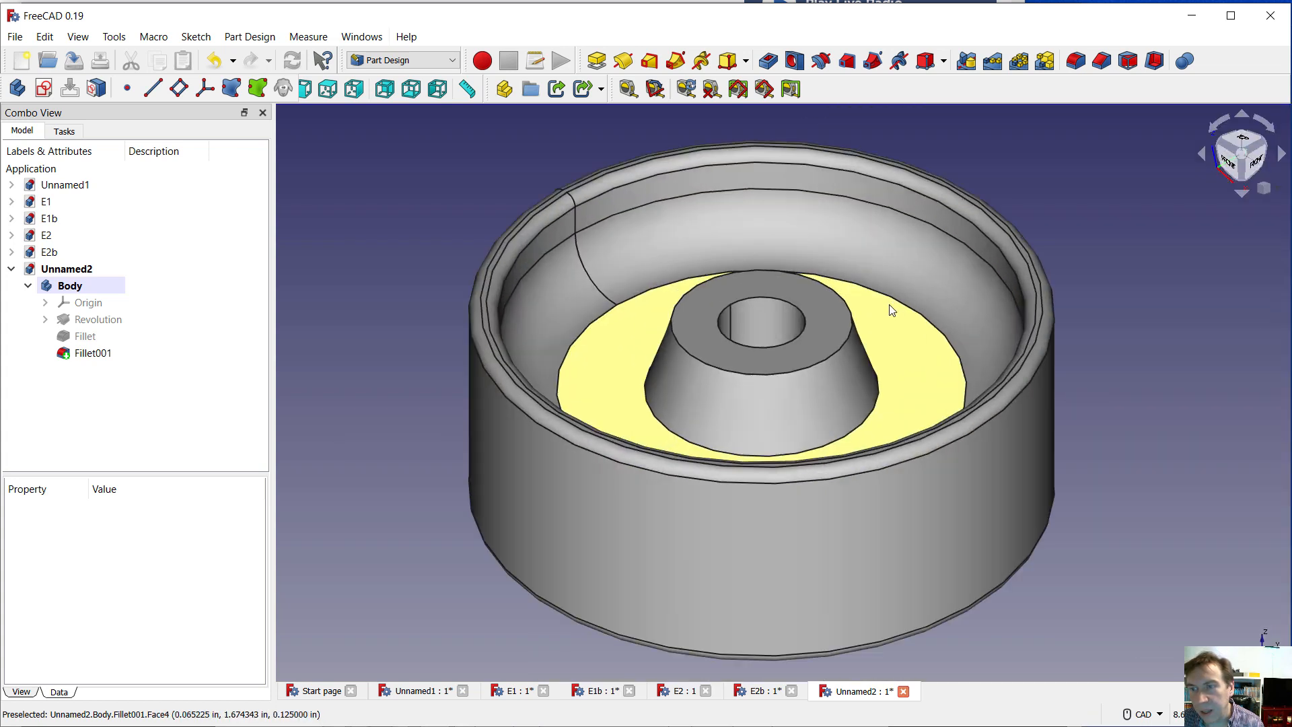
left_click(669, 383)
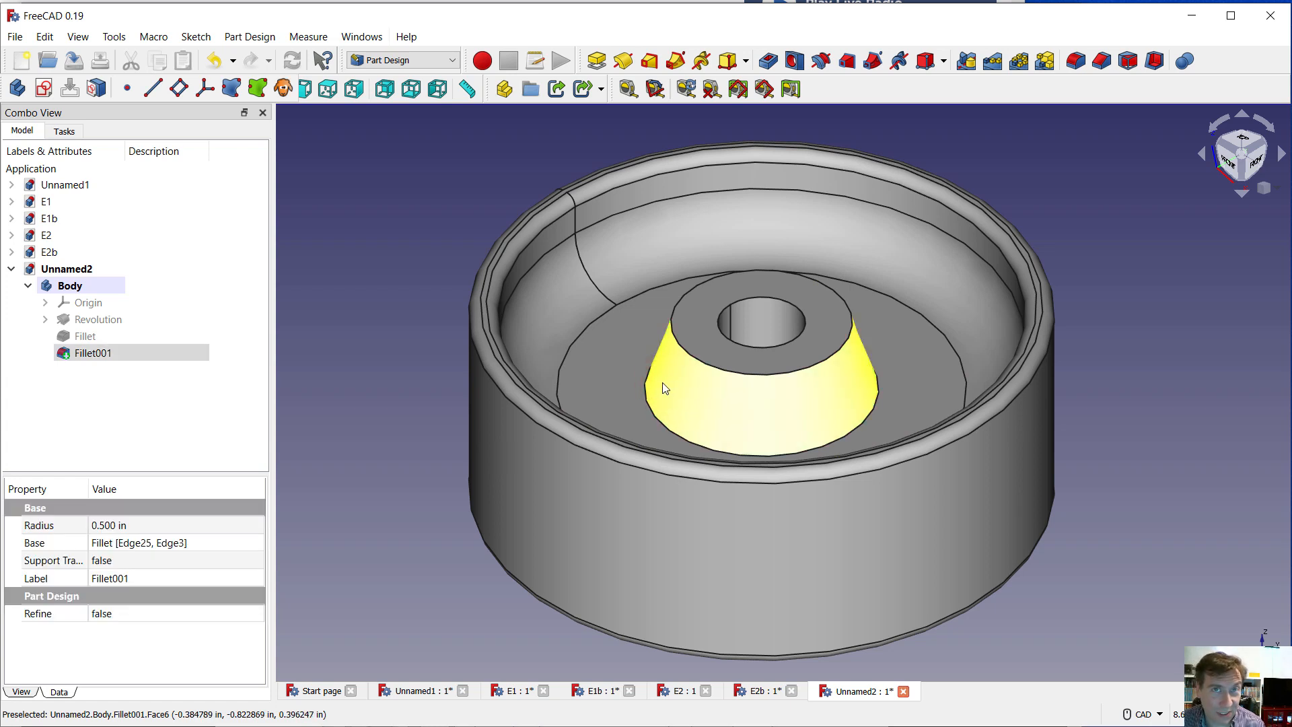
middle_click_drag(403, 443, 693, 340)
scroll(824, 446, "down", 5)
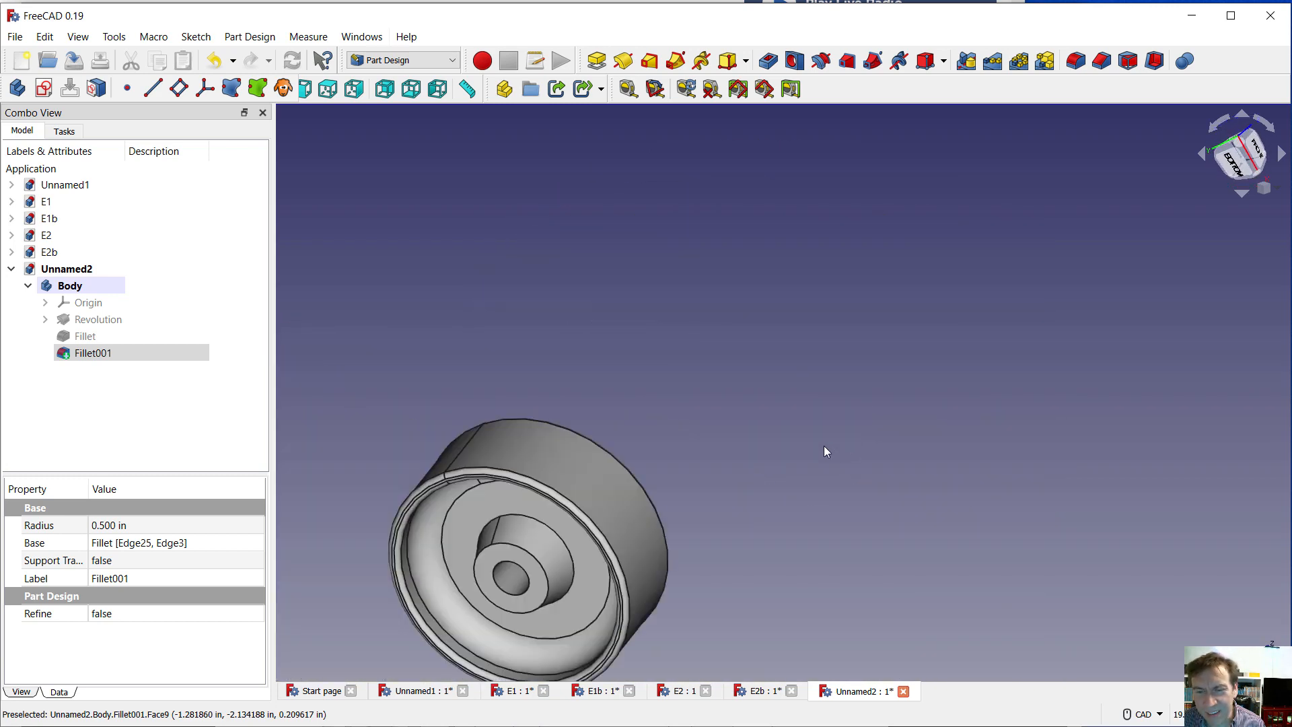
scroll(526, 575, "up", 8)
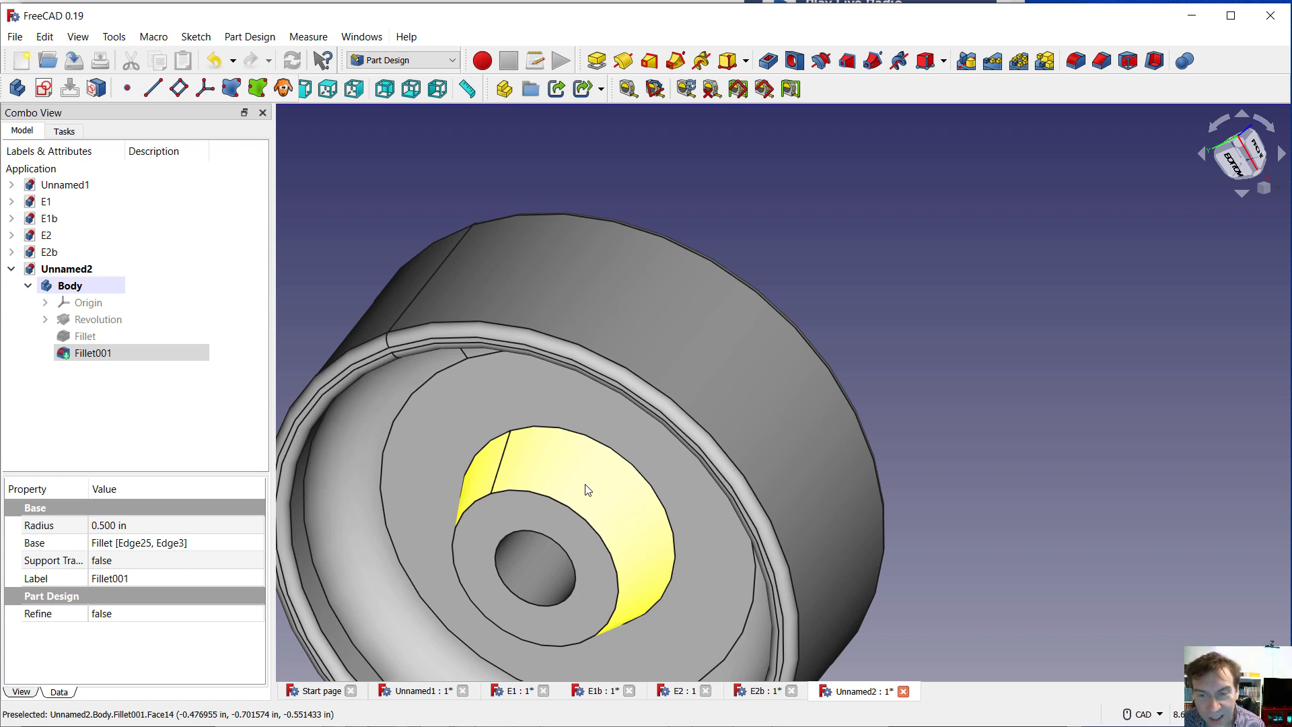
left_click(584, 488)
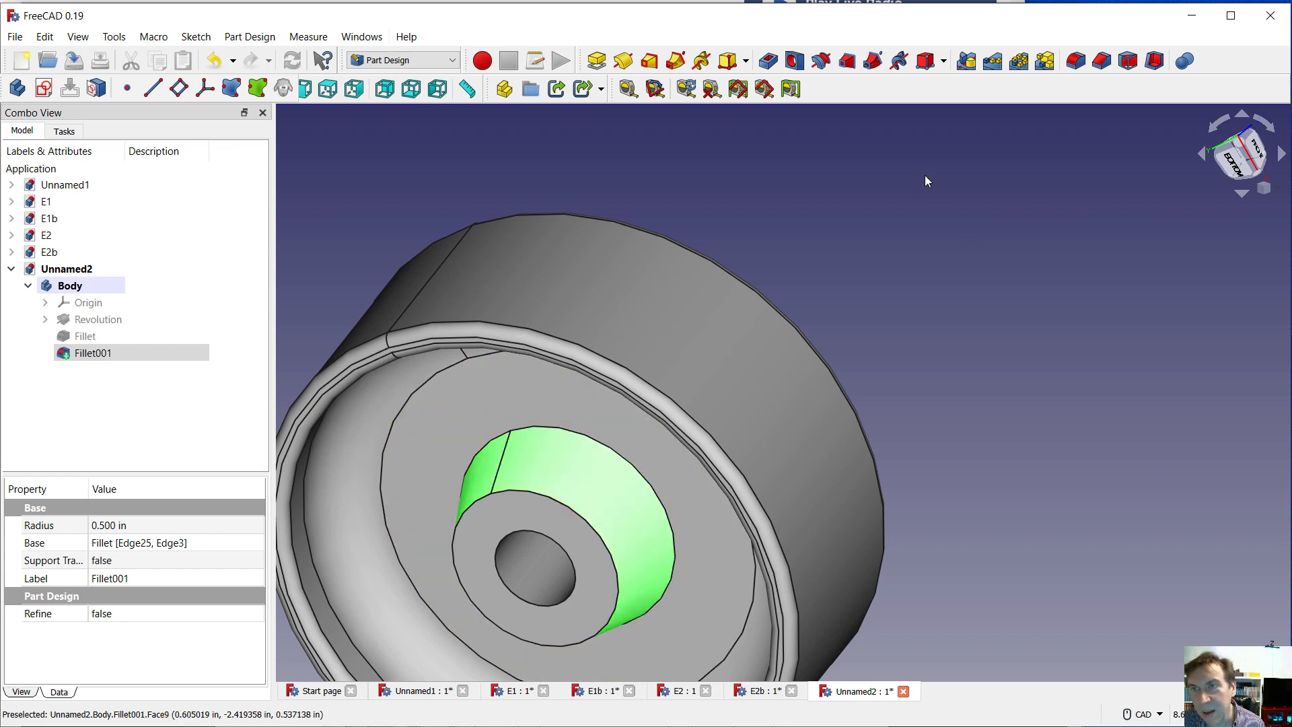
left_click(1075, 61)
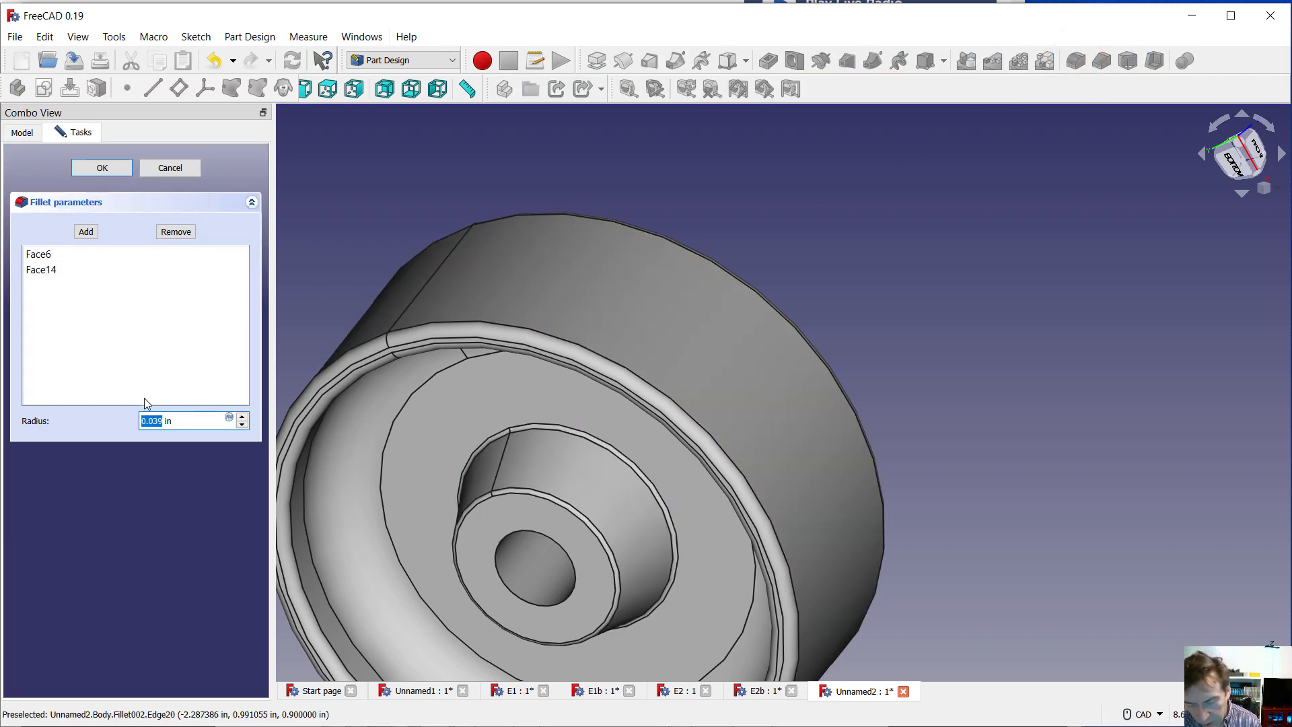
type("0.25")
key("Return")
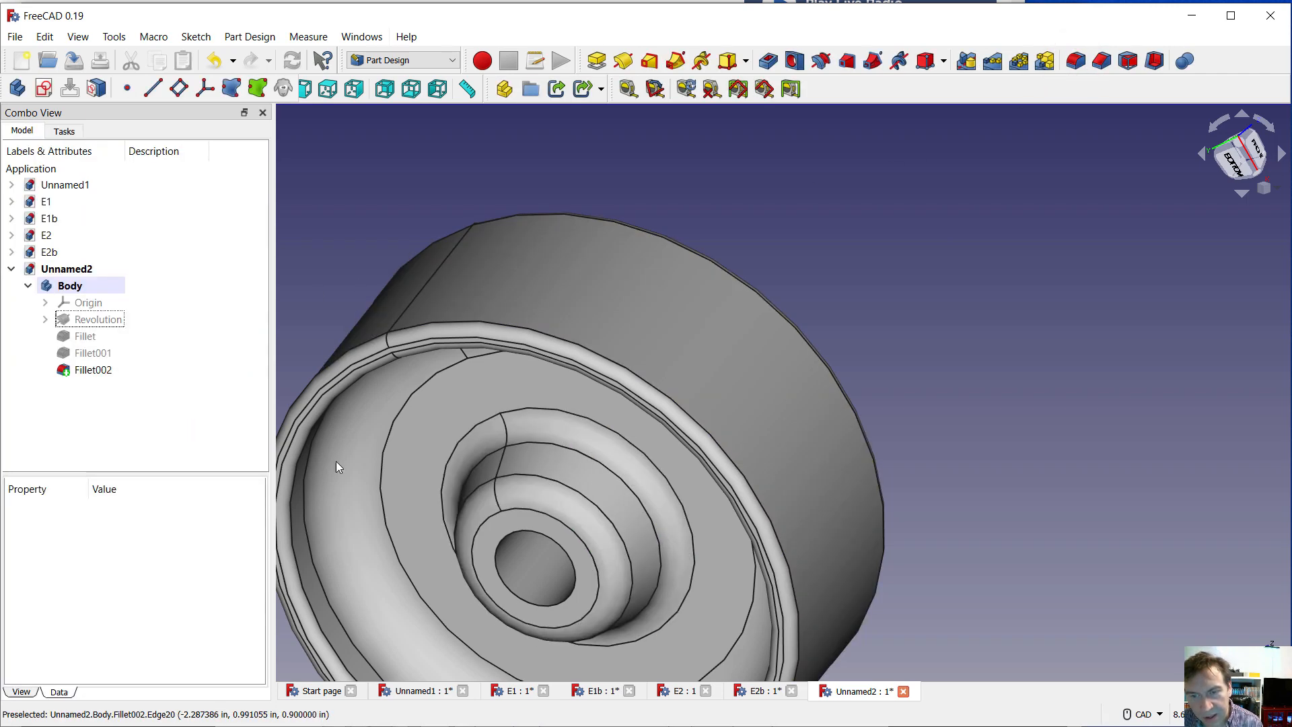
Fillet the cylindrical face of the hub's centre bore with a 0.031 in radius
left_click(543, 580)
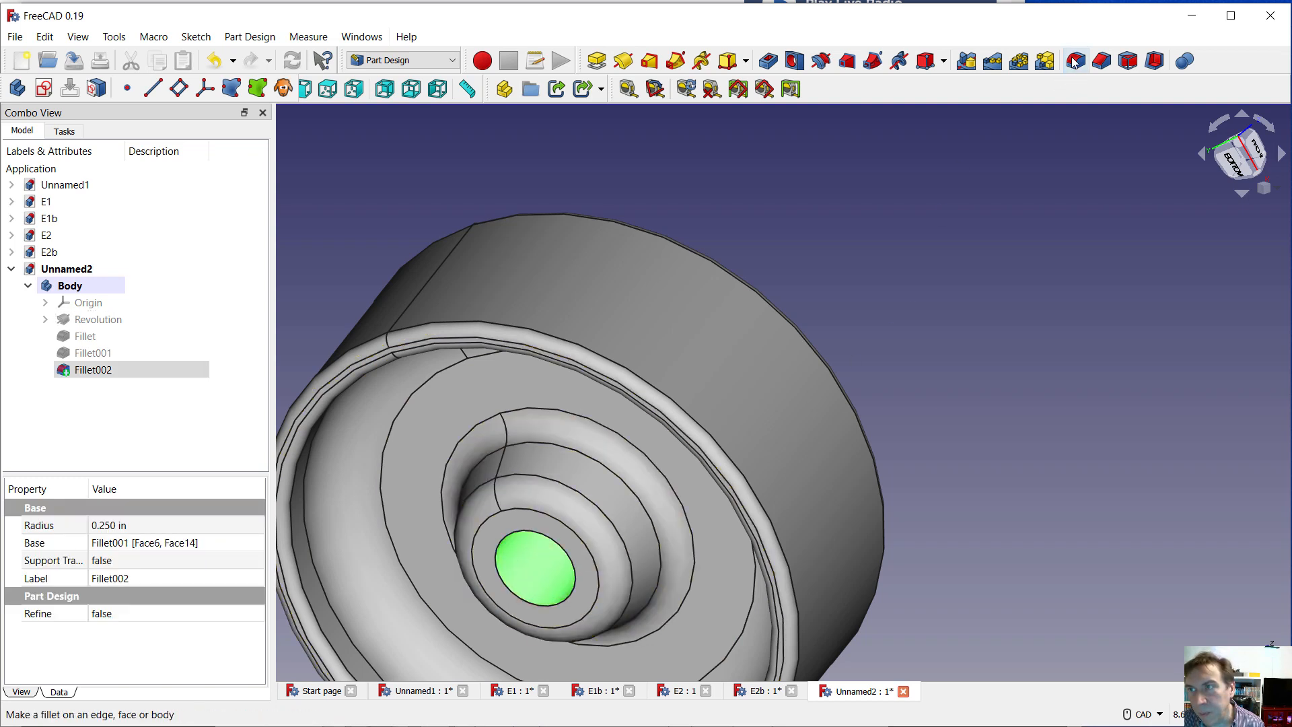
left_click(1075, 62)
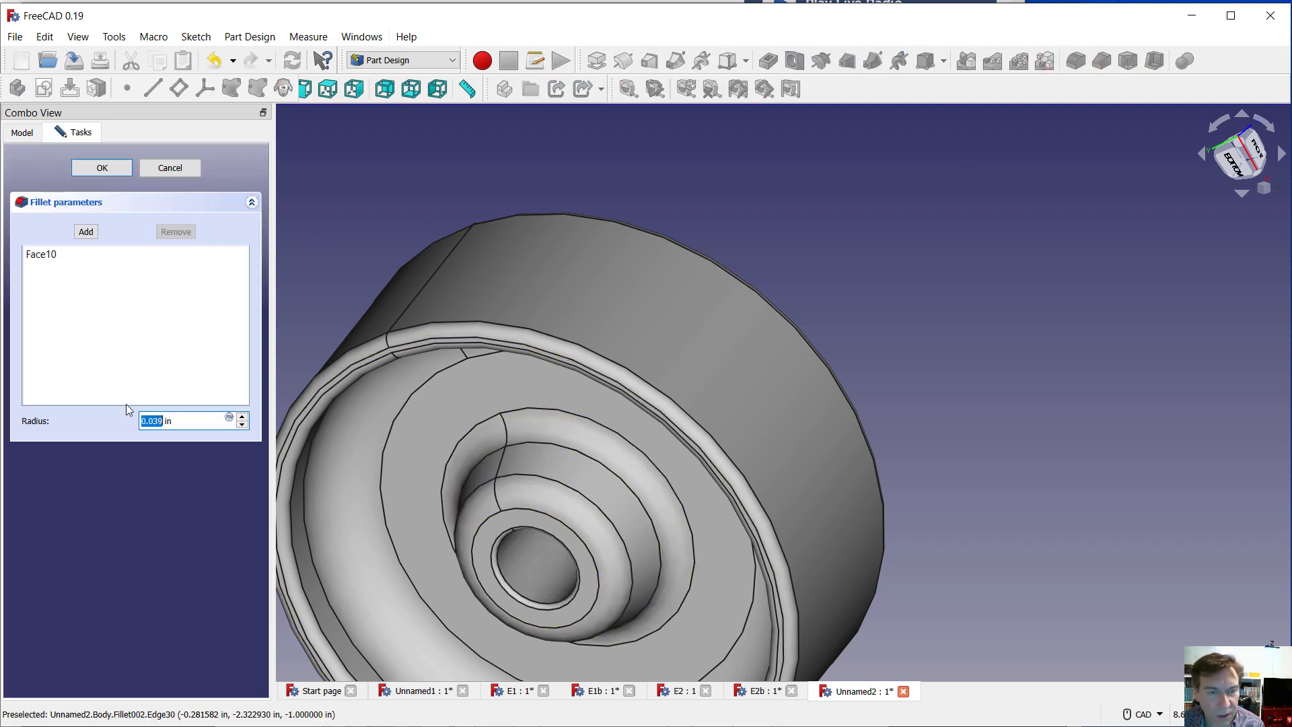
type(".")
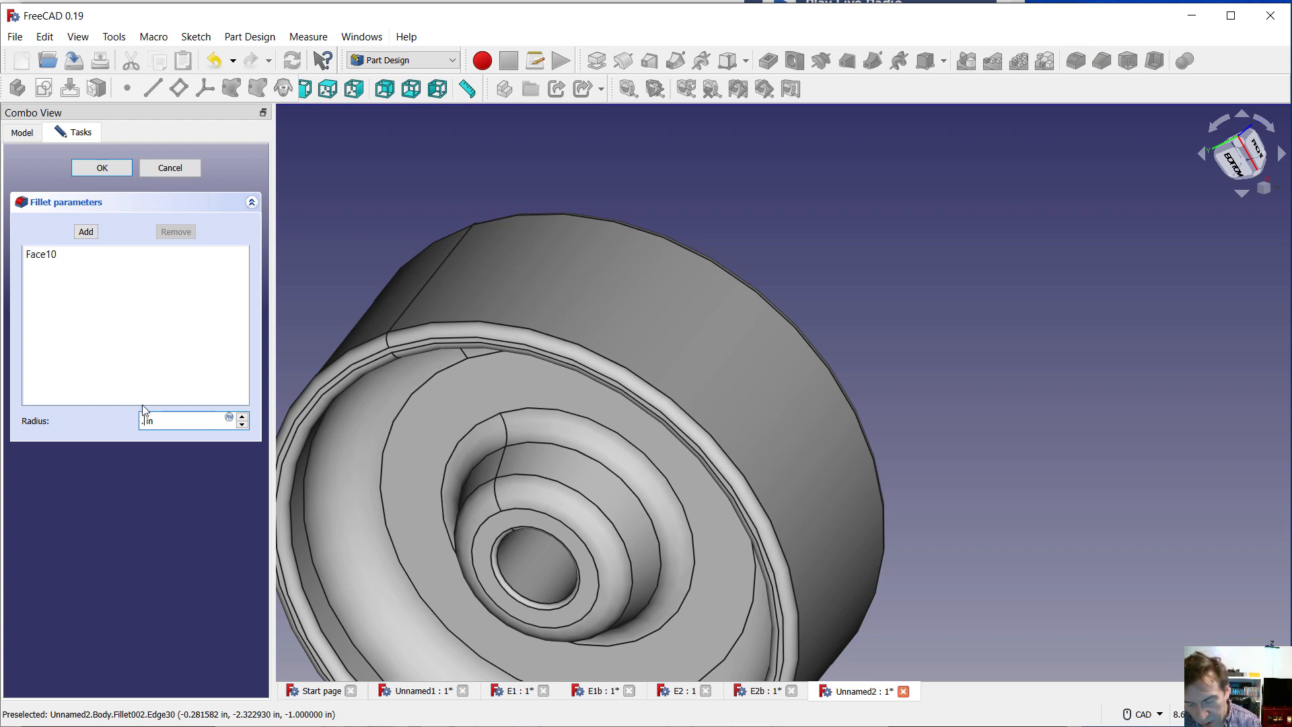
type("031")
key("Return")
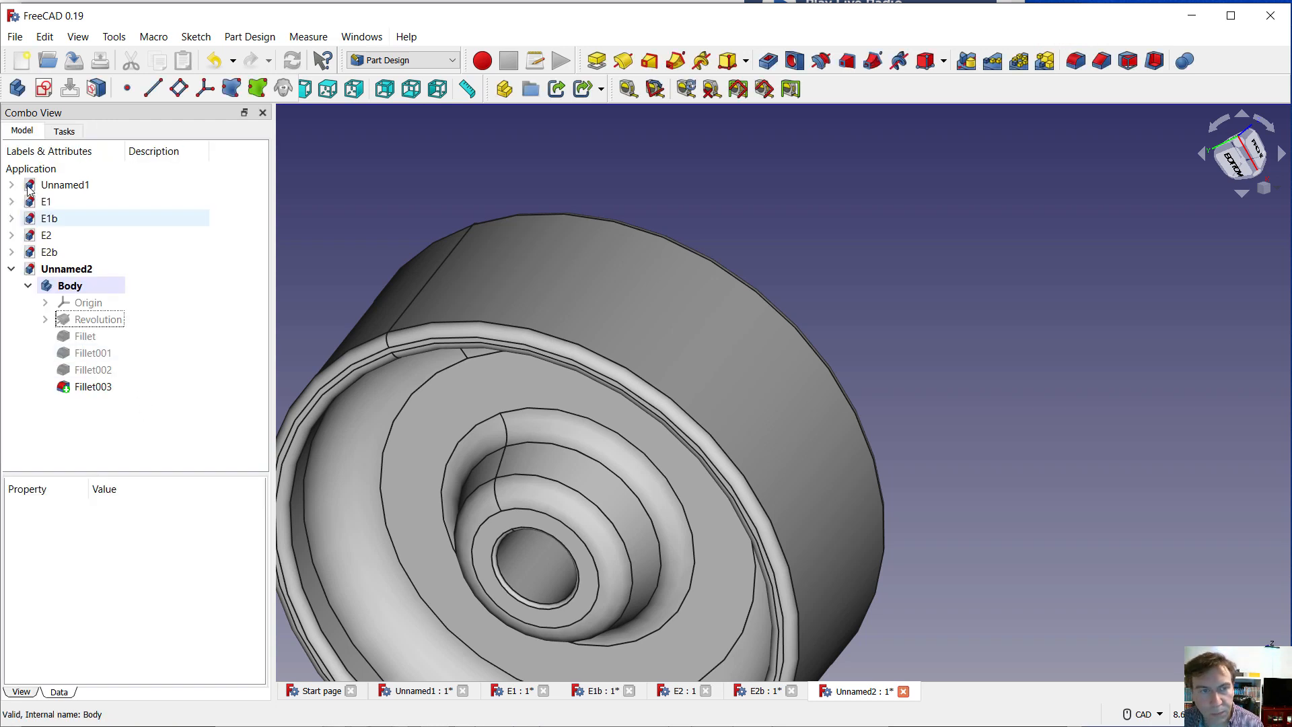
Start a new sketch on the wheel body's XY plane
scroll(807, 525, "down", 5)
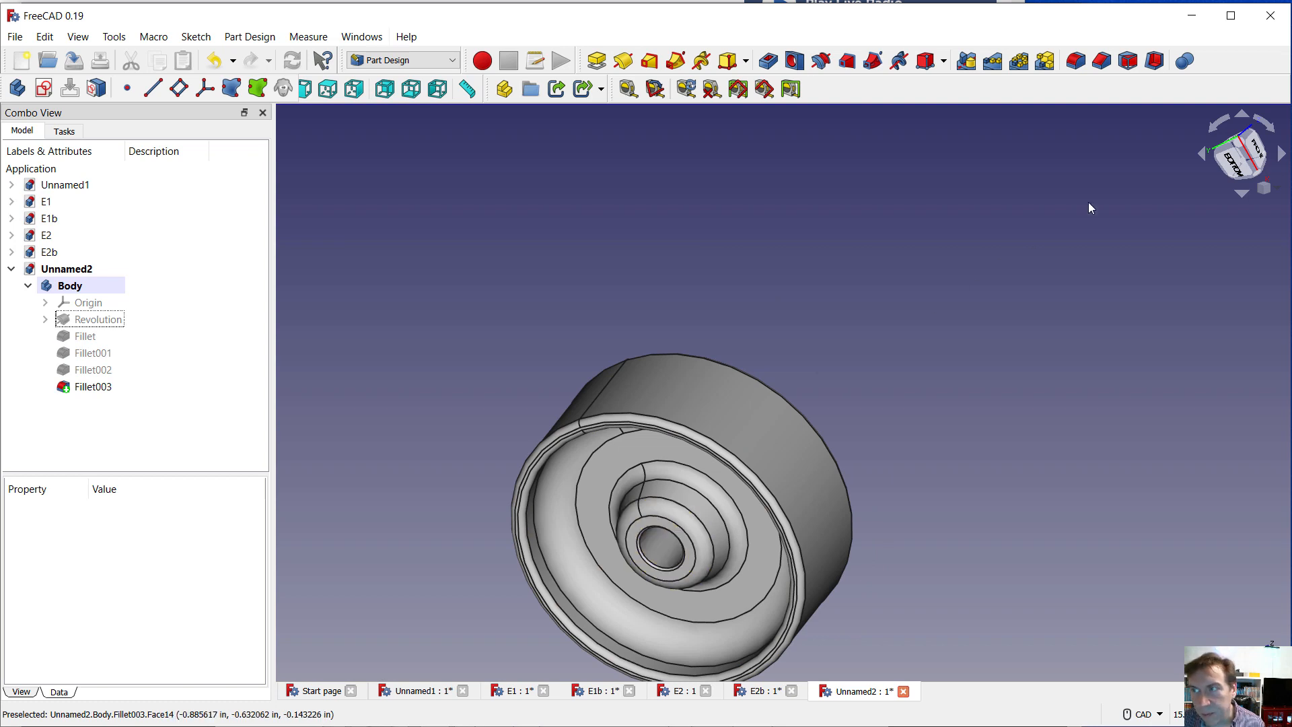
left_click(1273, 195)
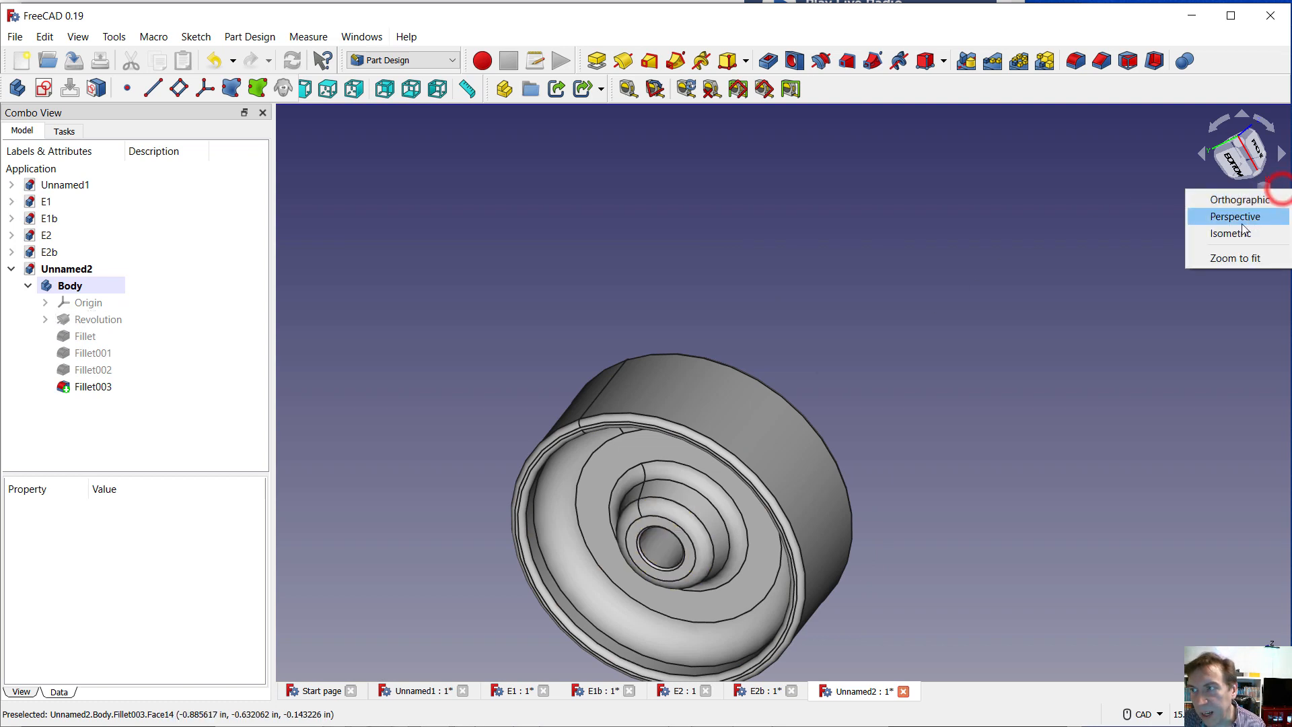
left_click(1224, 236)
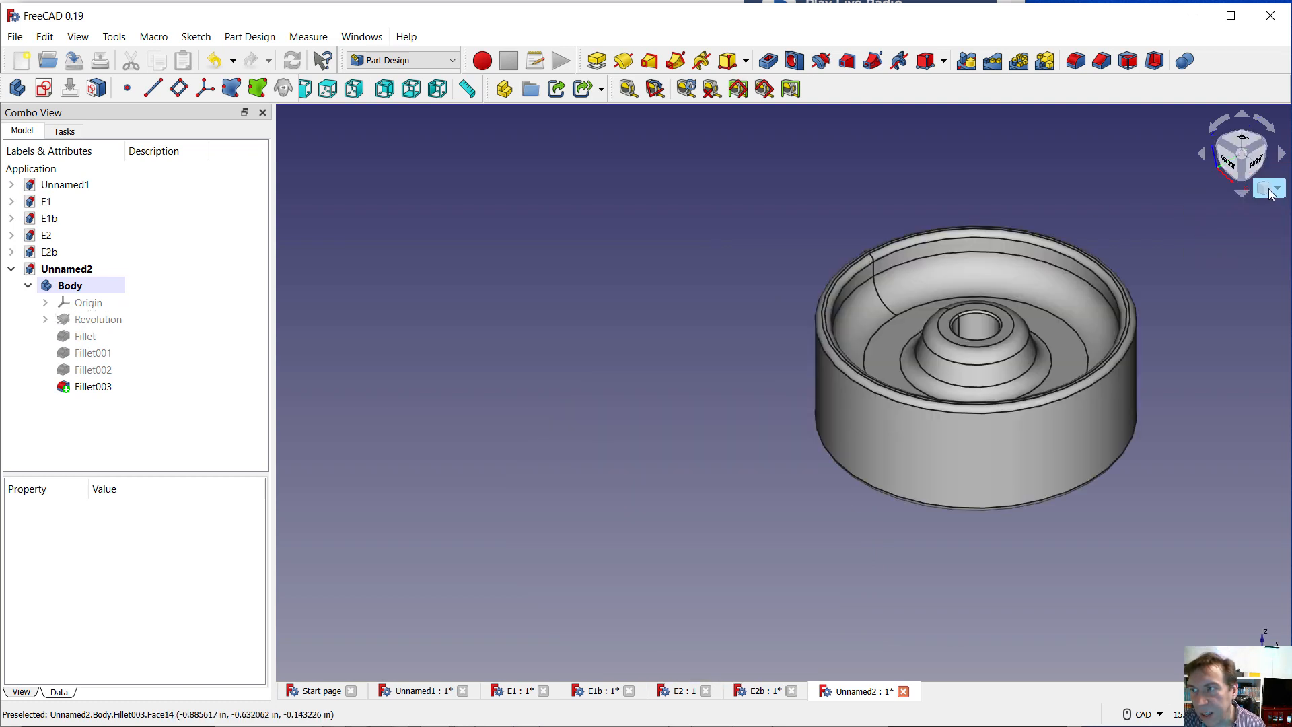
left_click(1275, 191)
left_click(1235, 259)
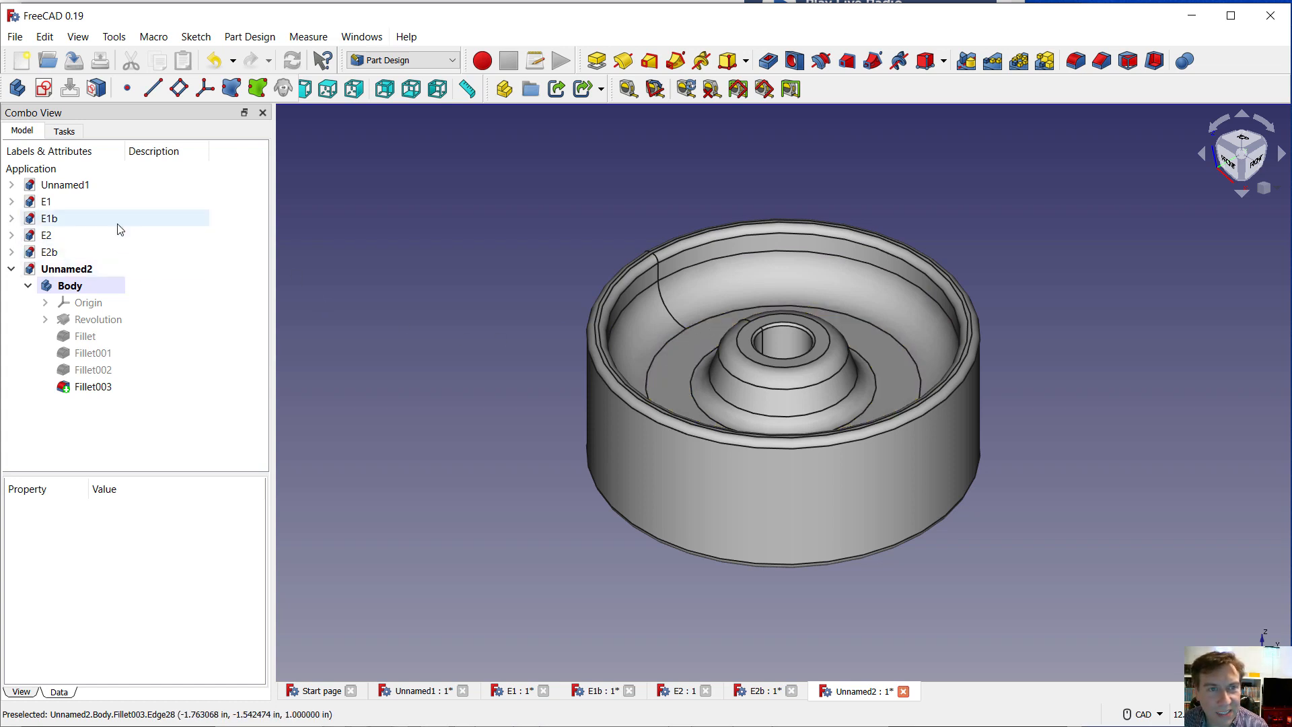
left_click(44, 302)
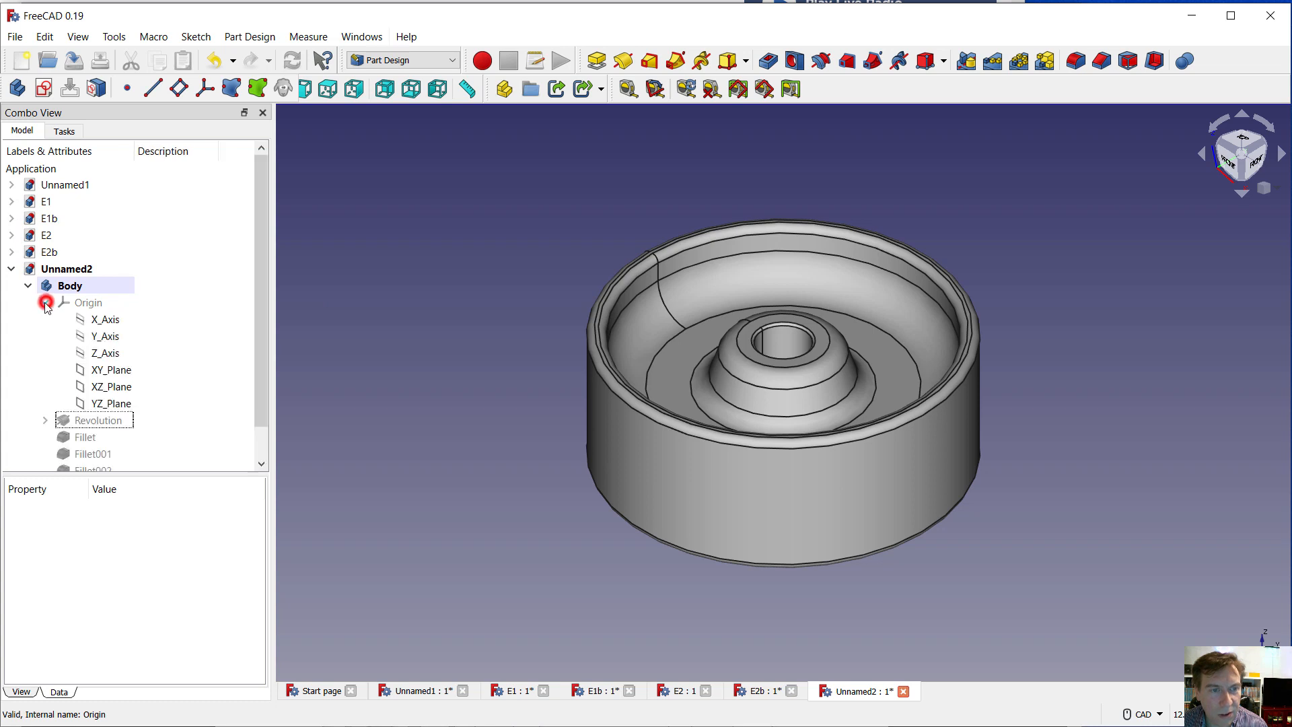
left_click(112, 375)
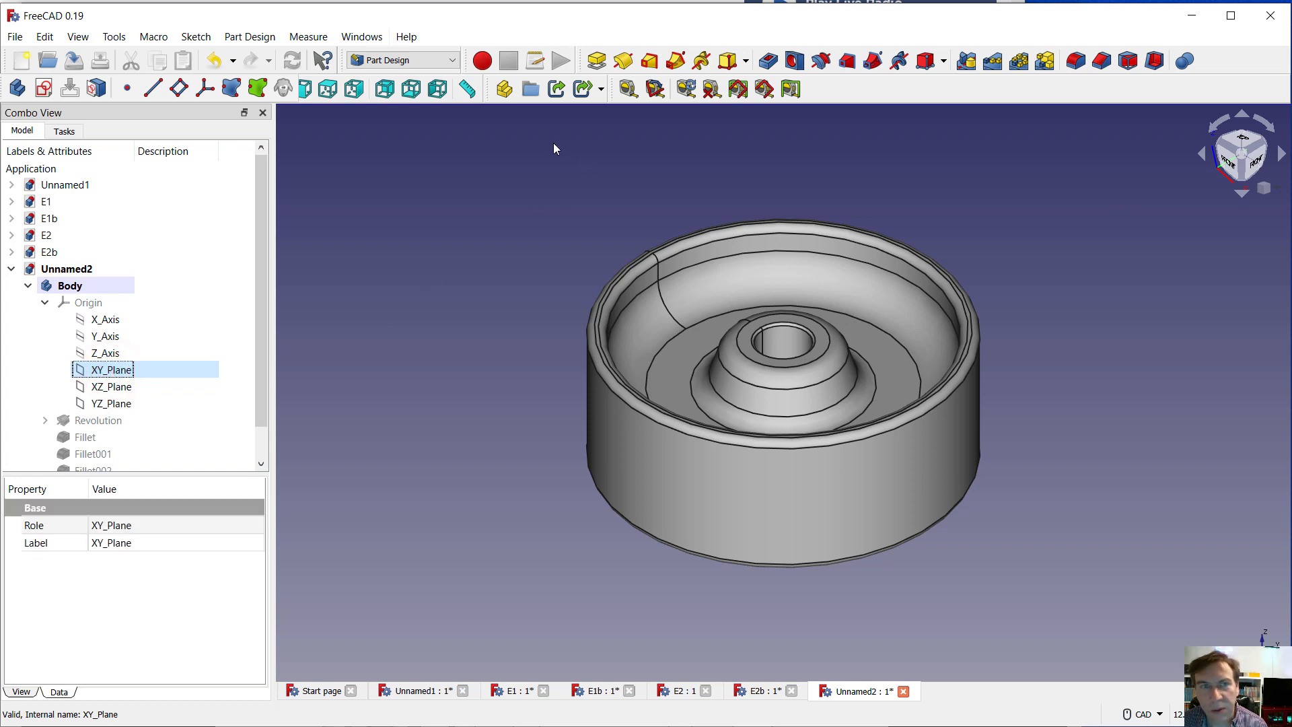
left_click(43, 88)
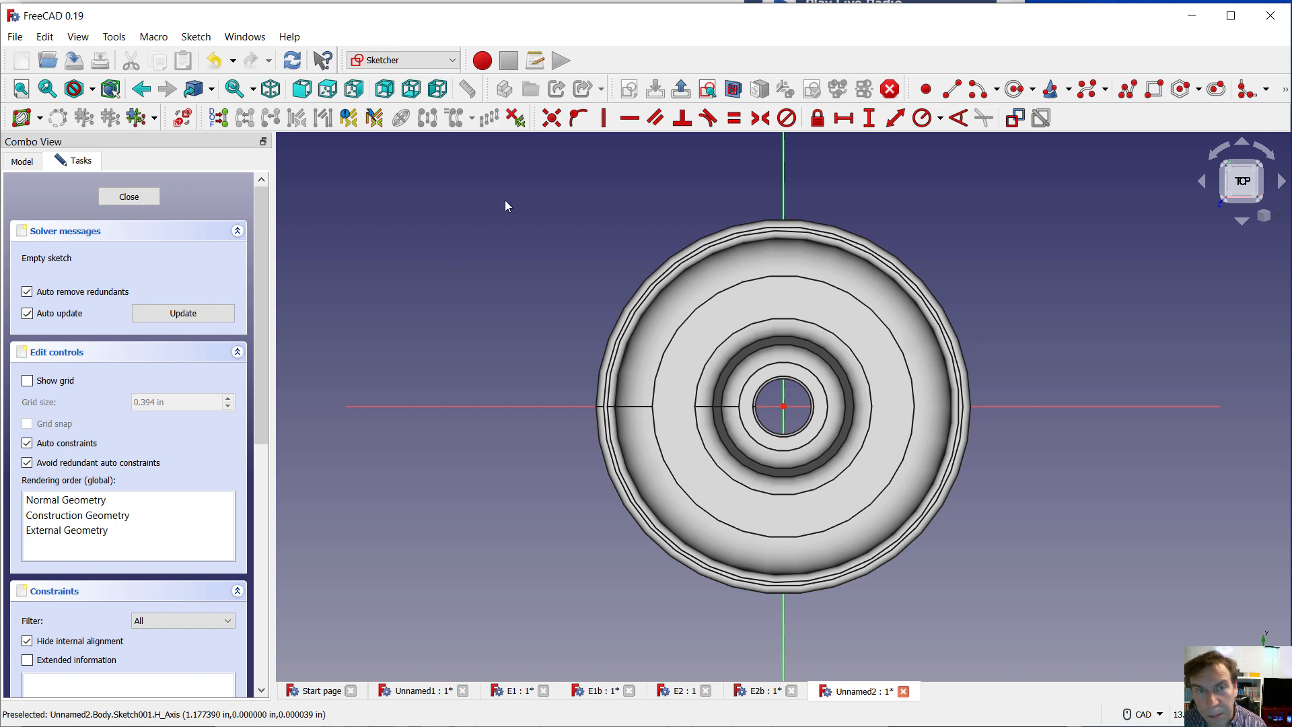
Set the model's draw style to Wireframe for the open sketch
left_click(77, 37)
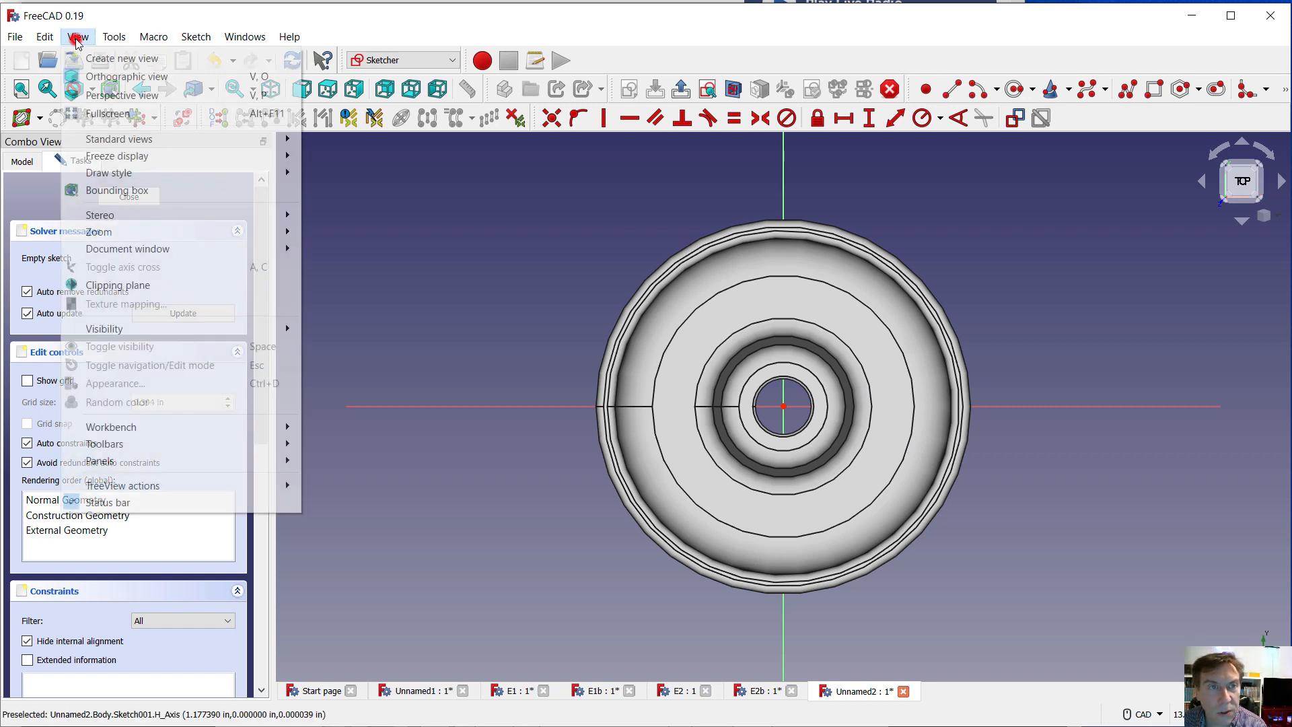
mouse_move(202, 180)
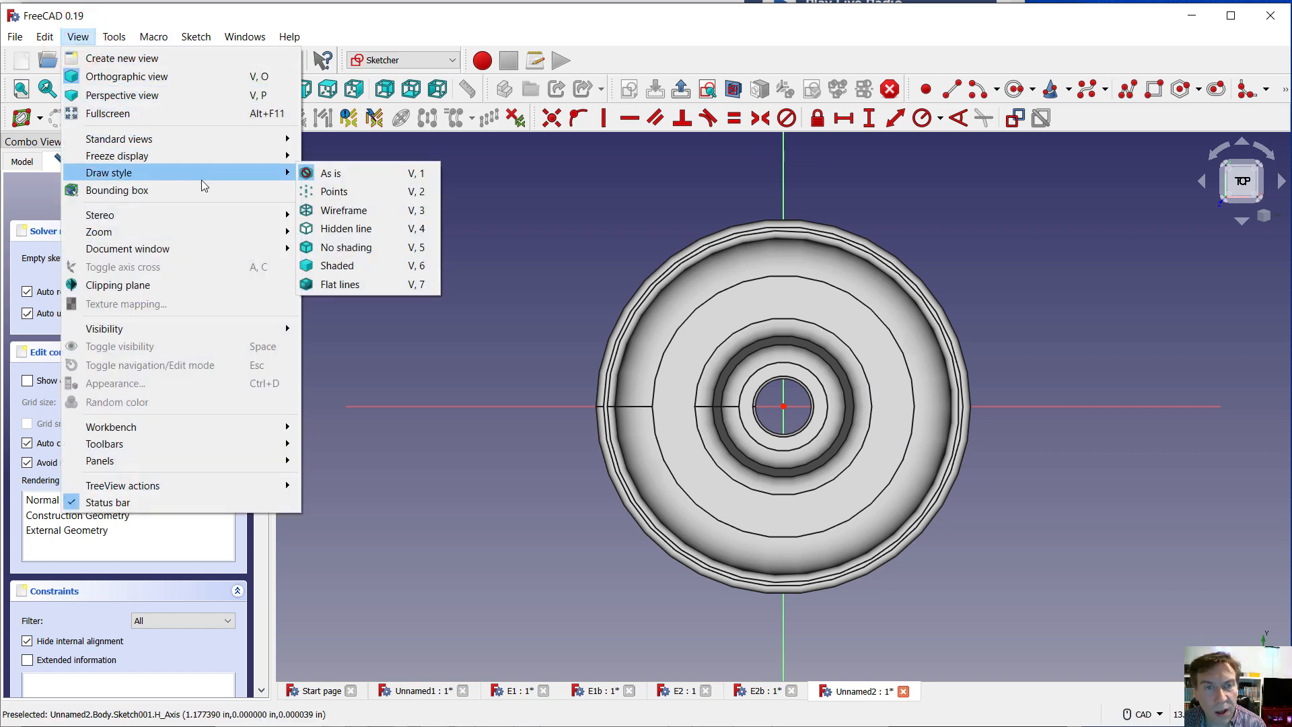
left_click(341, 211)
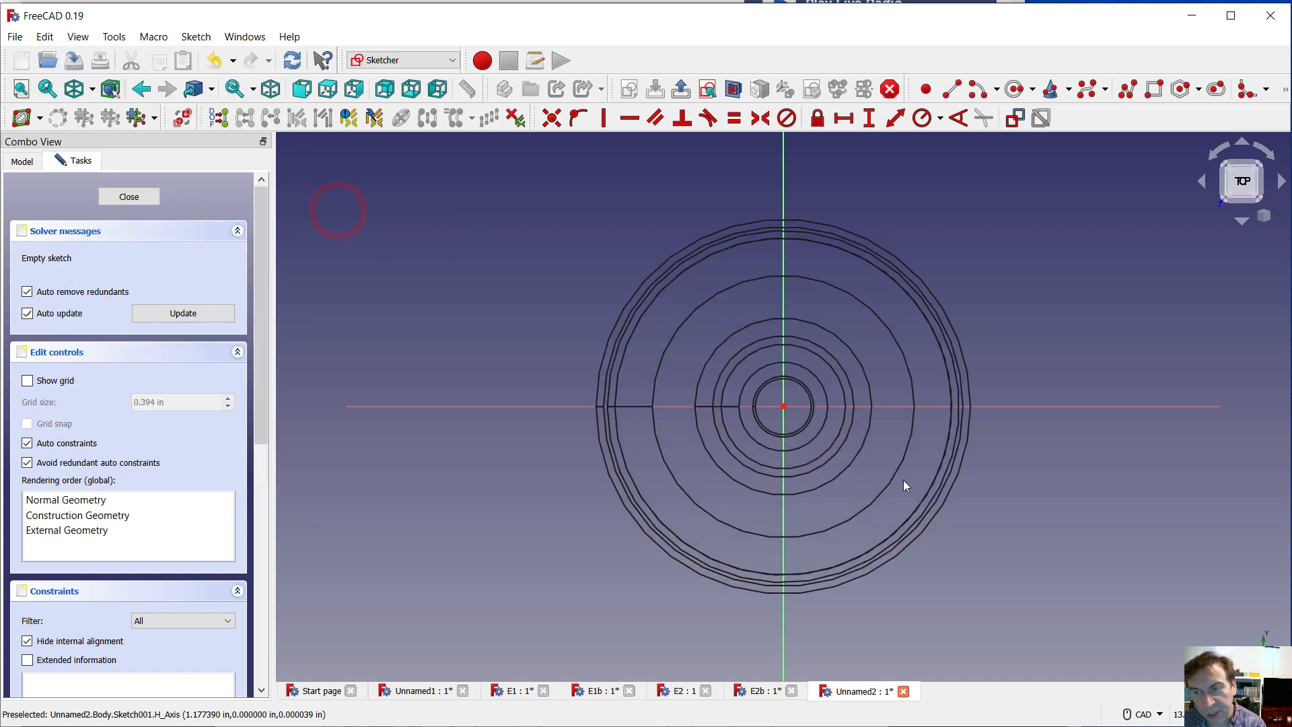
Sketch an upright rectangle about 0.24 in wide and 1.9 in tall, beside the wheel outline and above the horizontal axis
scroll(794, 276, "up", 2)
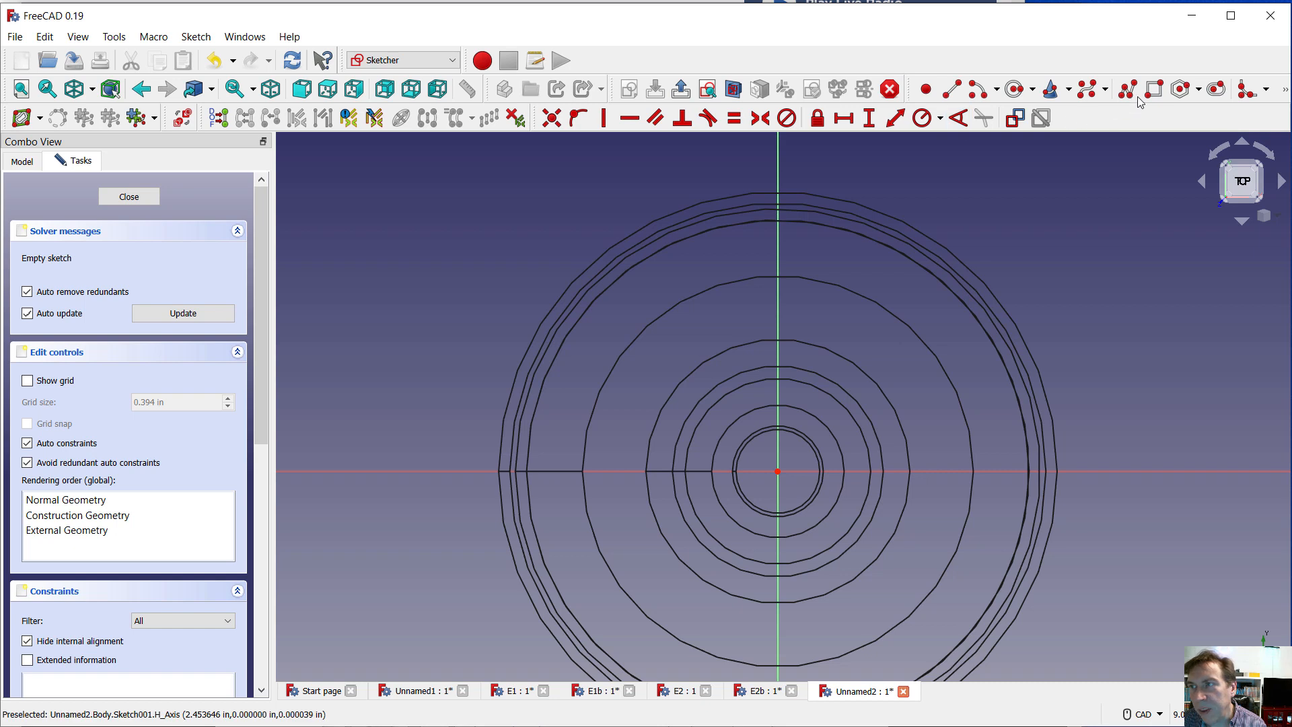
left_click(1154, 89)
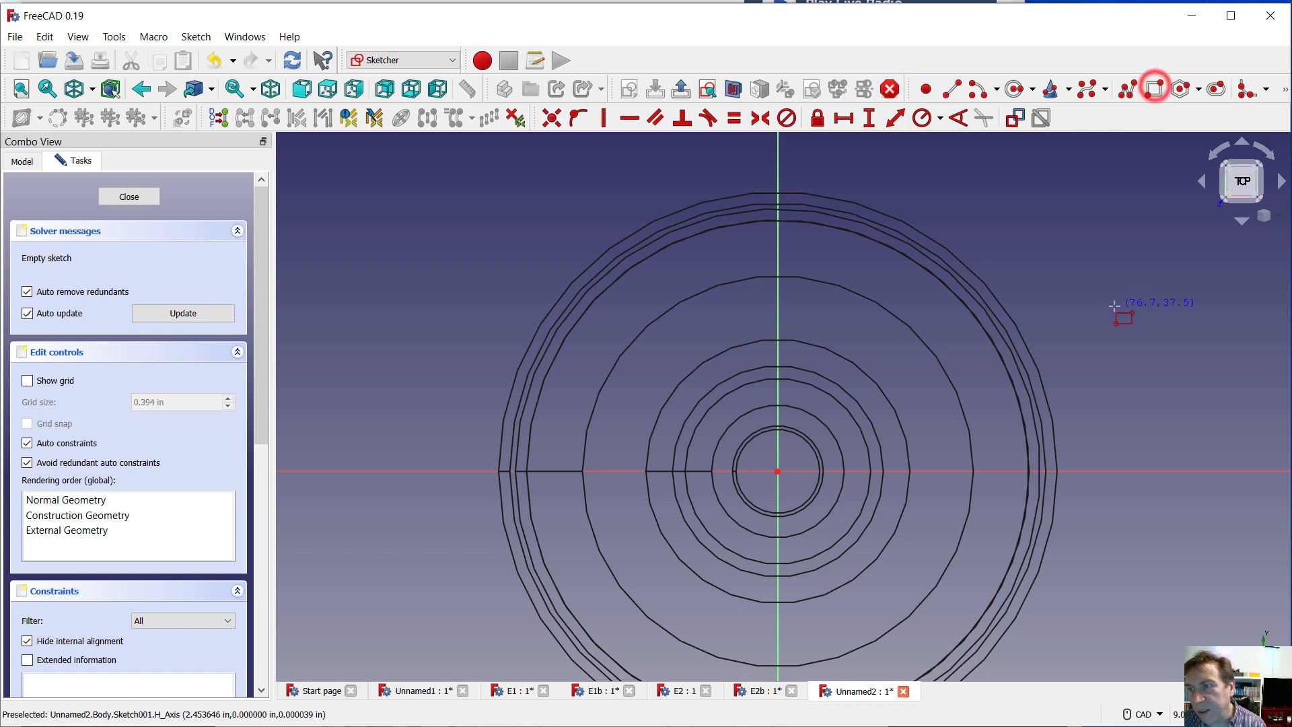
left_click(1090, 216)
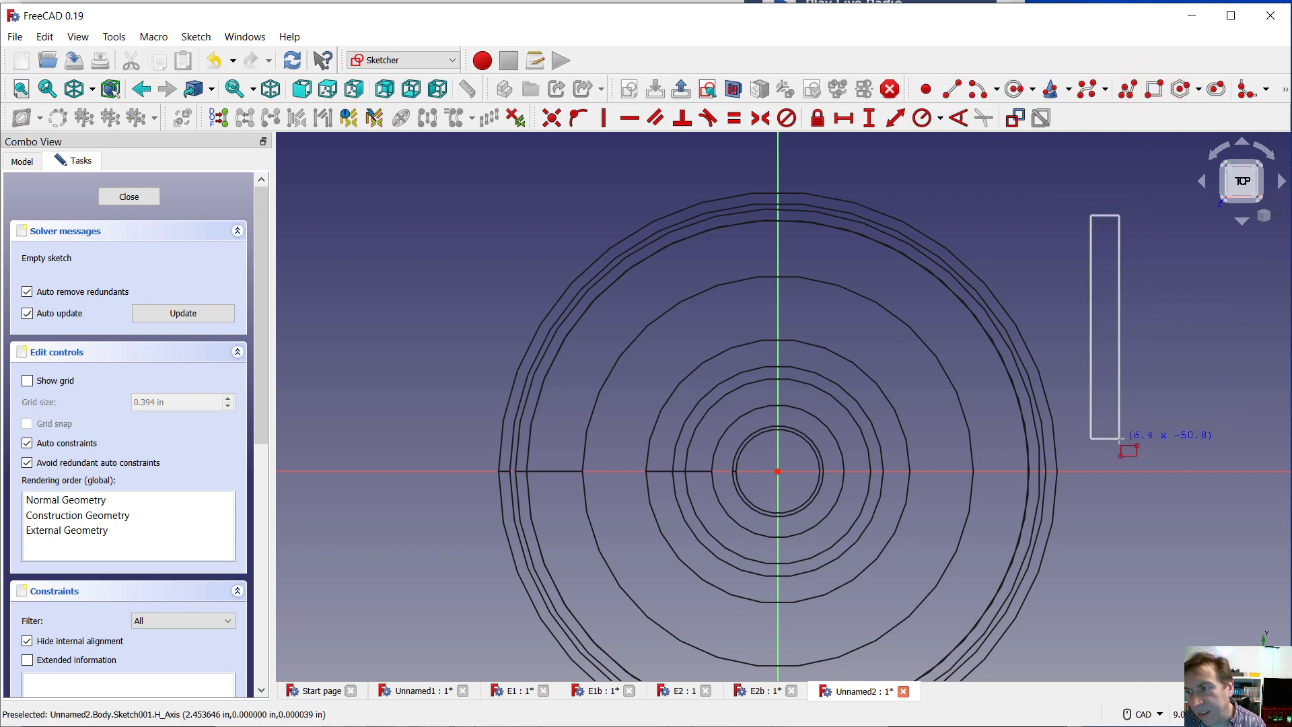
left_click(1117, 426)
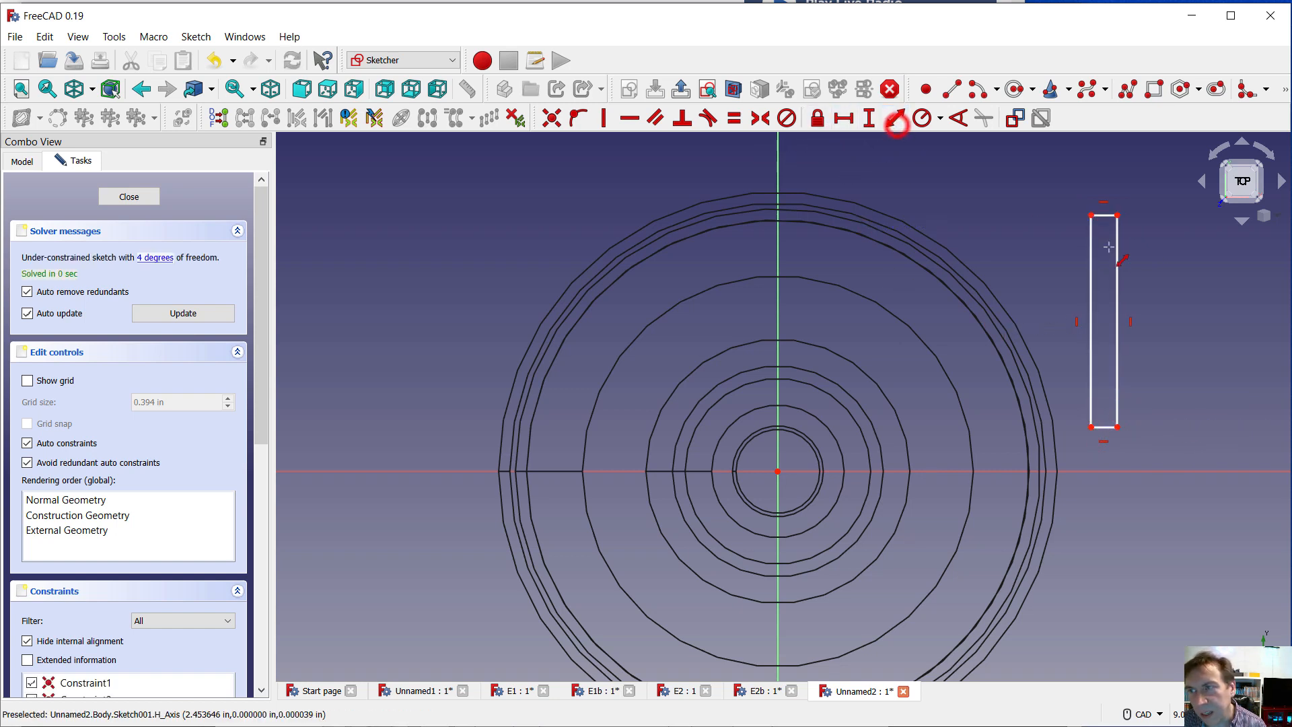
Dimension the rectangle's long side to 1.8 in and its short side to 0.125 in
left_click(895, 119)
left_click(1120, 240)
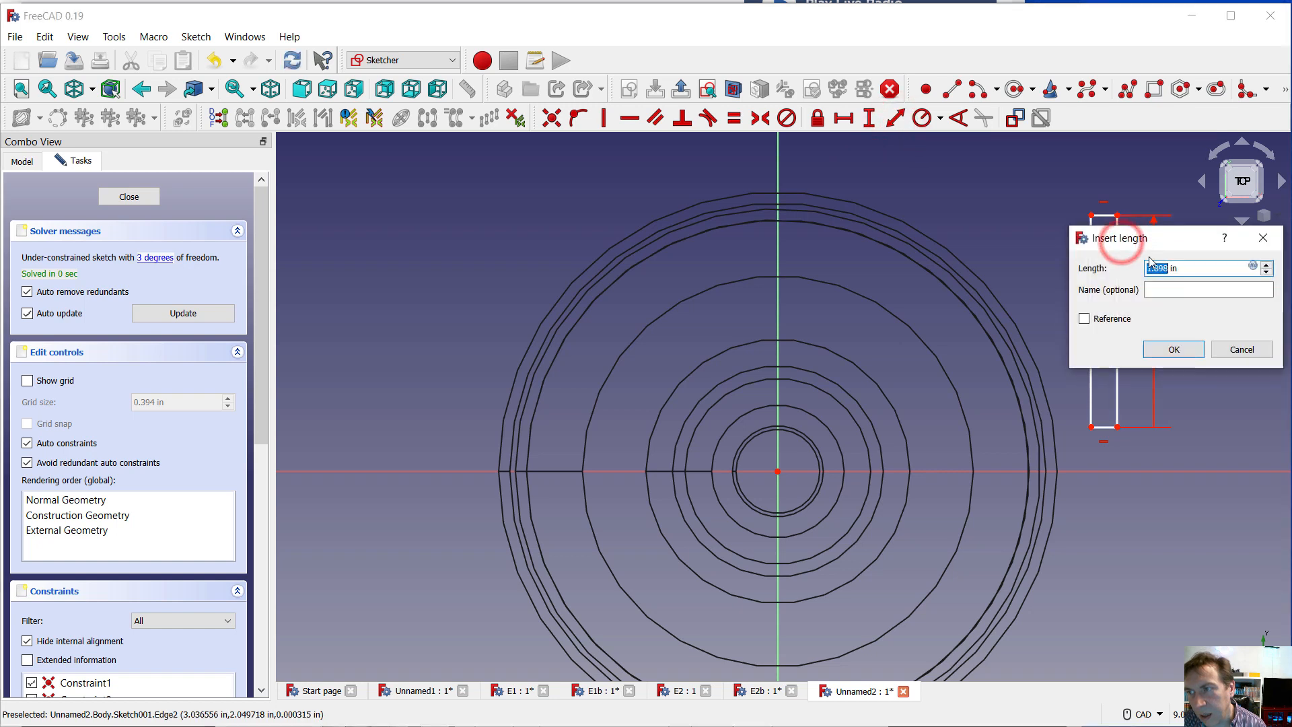
type("1.8")
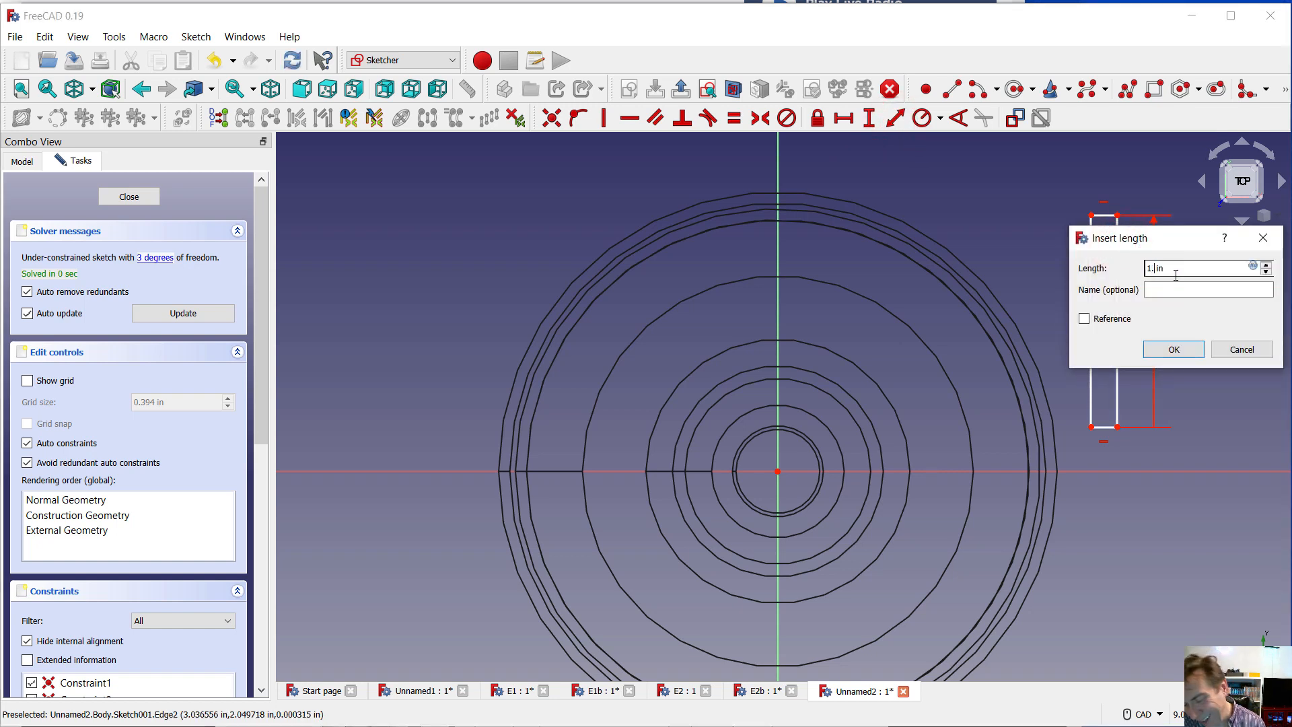
key("Return")
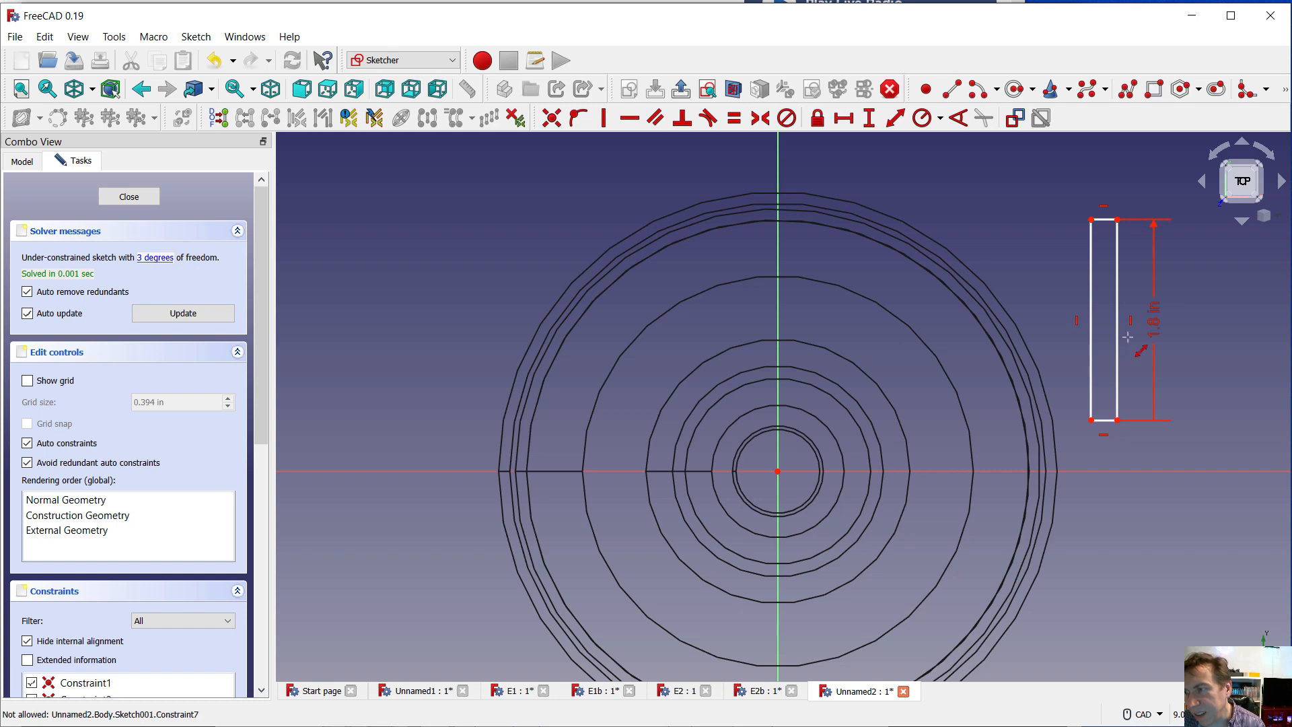
left_click(1103, 423)
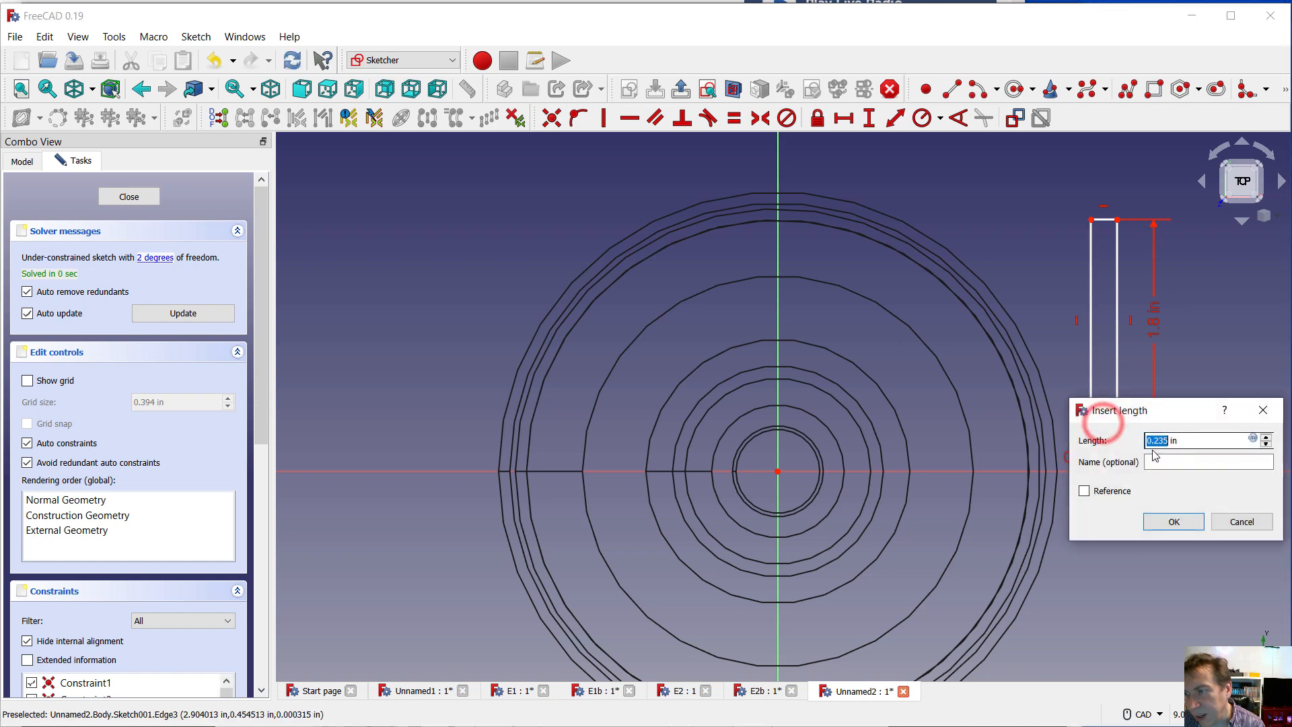
type("0.125")
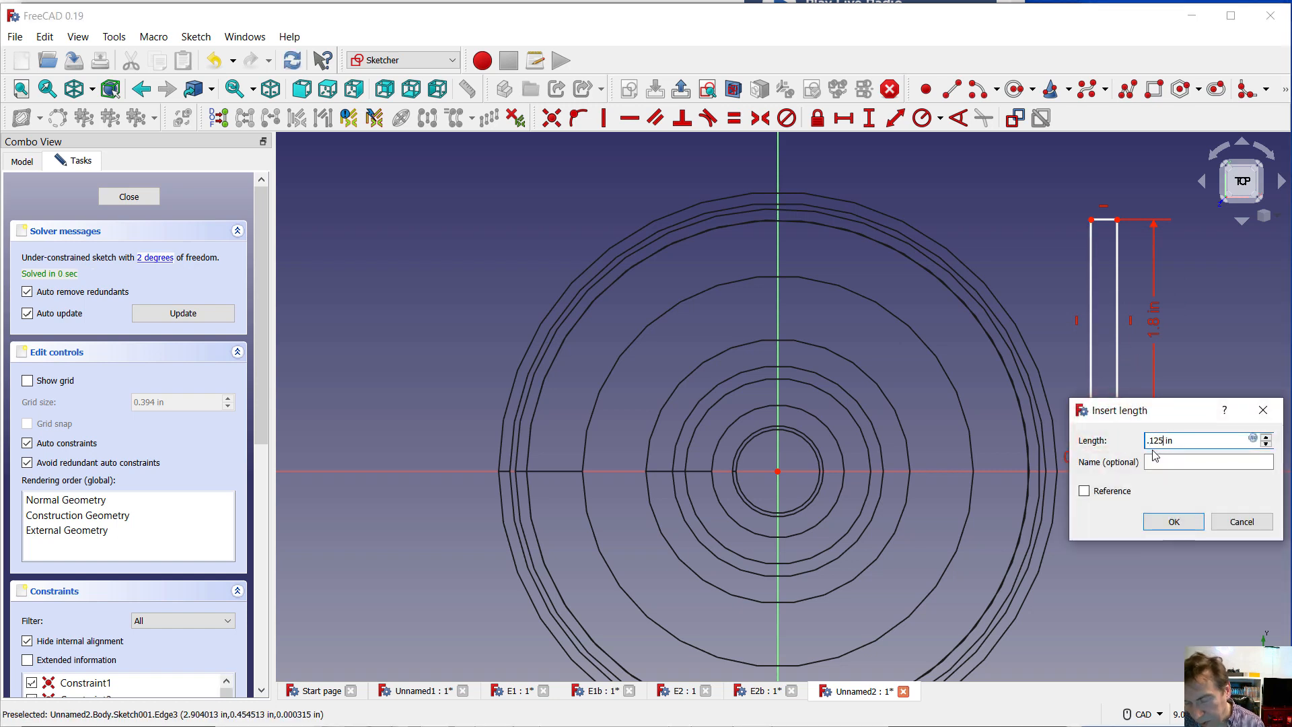
key("Return")
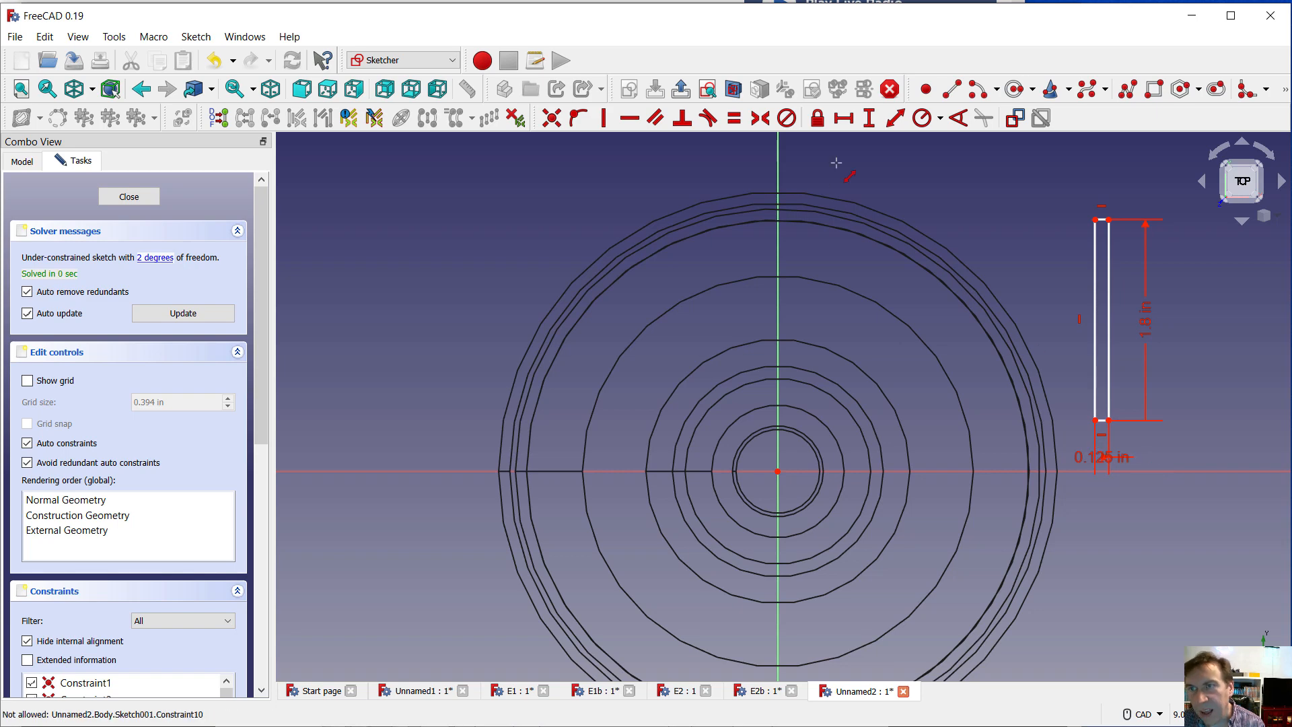
Try to apply a vertical constraint to the rectangle's lower short edge
left_click(607, 122)
scroll(1120, 427, "up", 5)
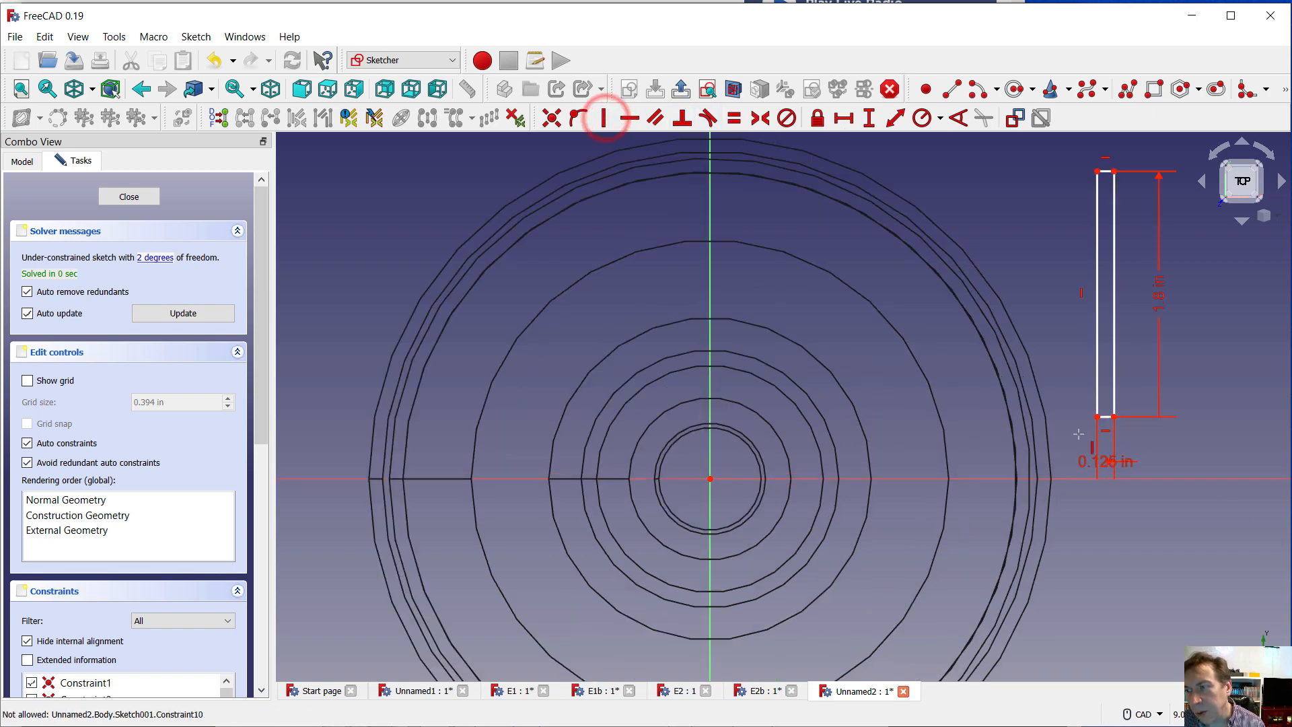
scroll(1119, 428, "up", 3)
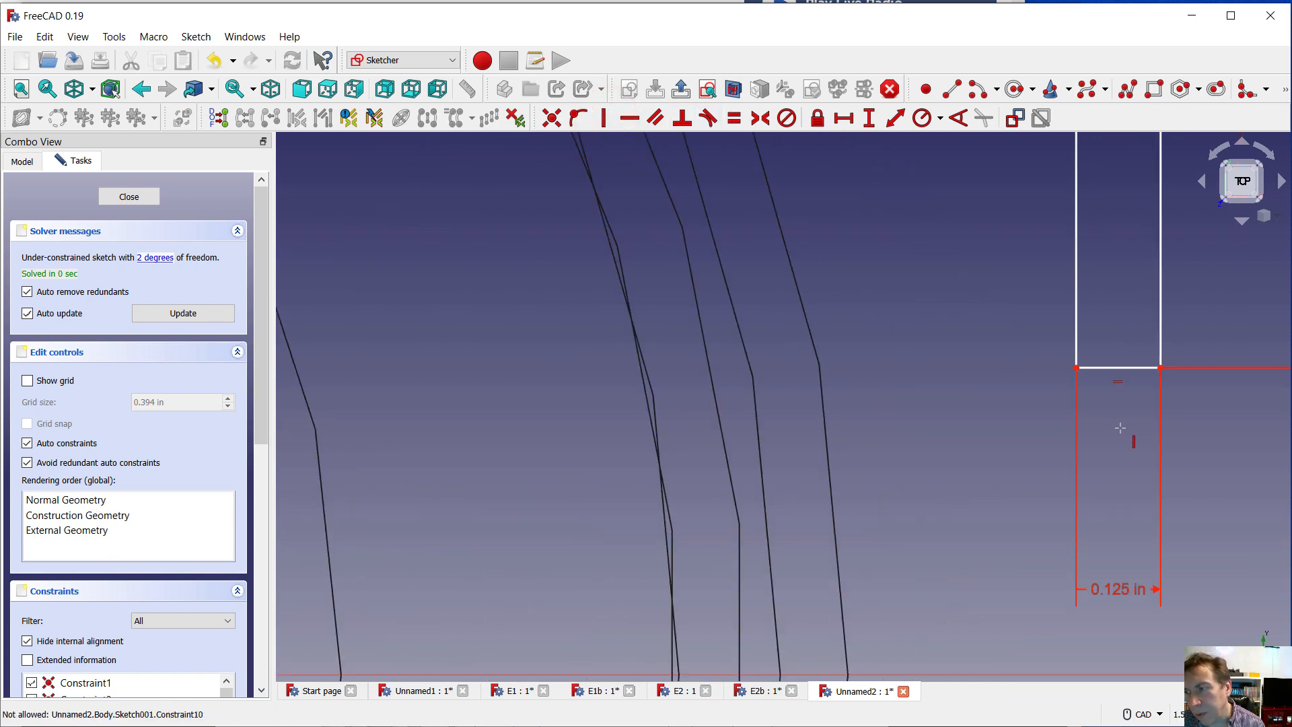
left_click(1118, 367)
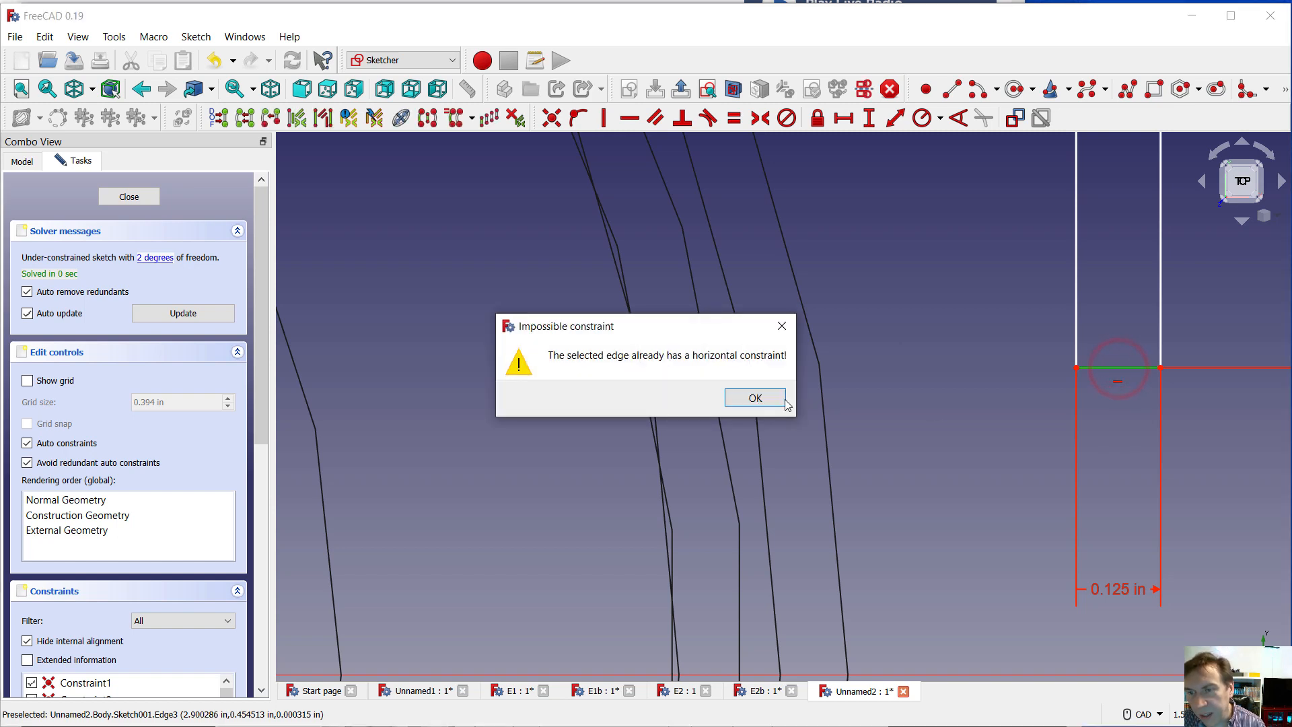
left_click(743, 398)
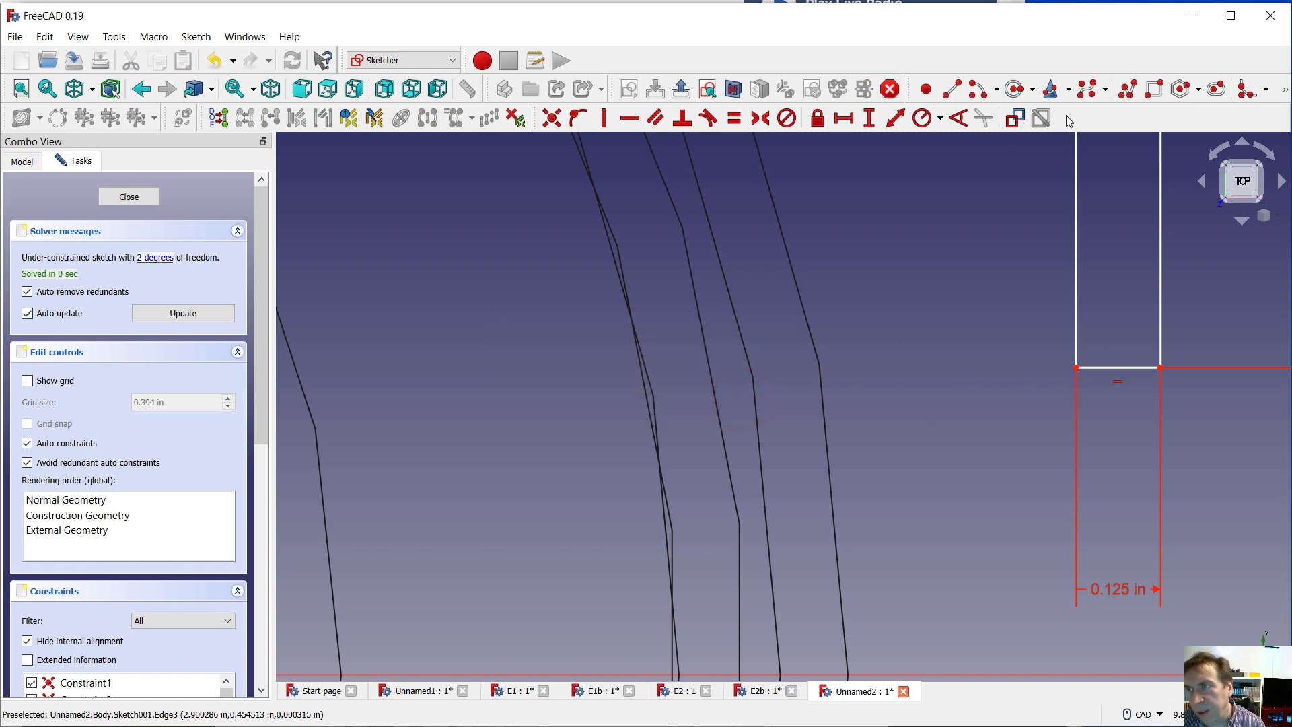
Draw a vertical line about 5.8 mm long downward from near the middle of the rectangle's lower edge
left_click(954, 88)
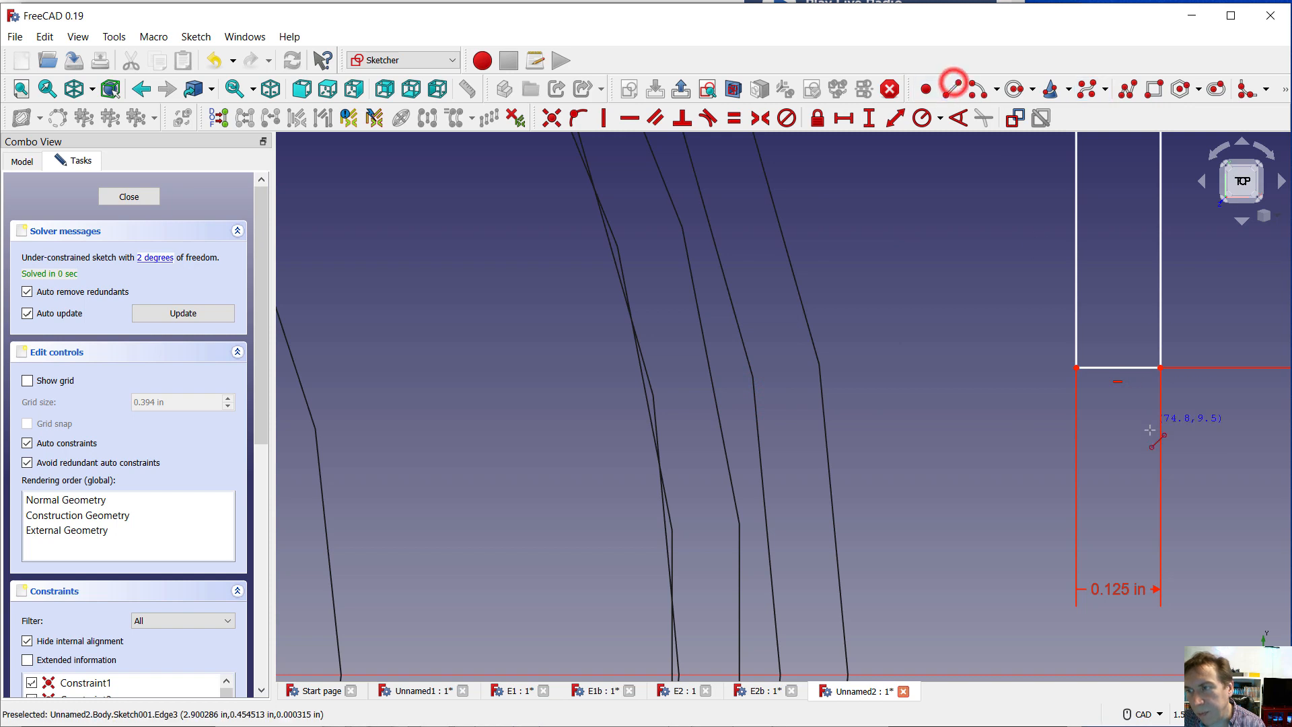
left_click(1116, 368)
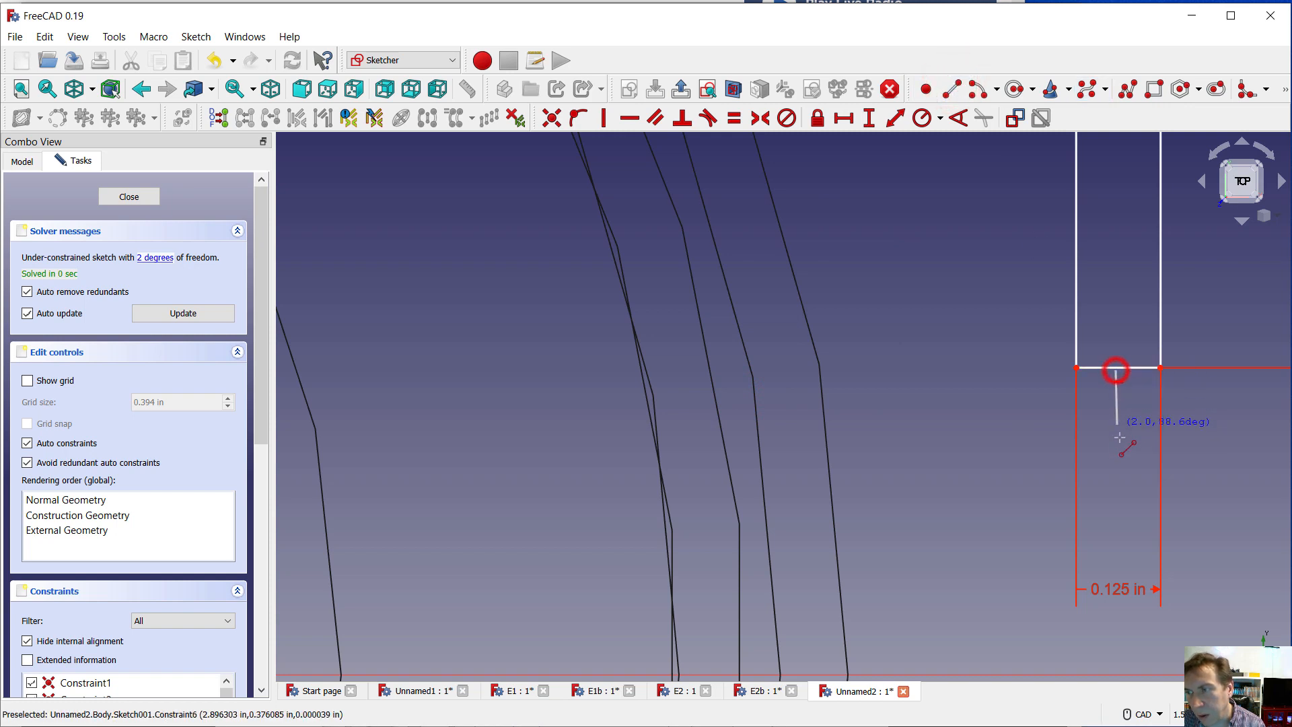
left_click(1115, 523)
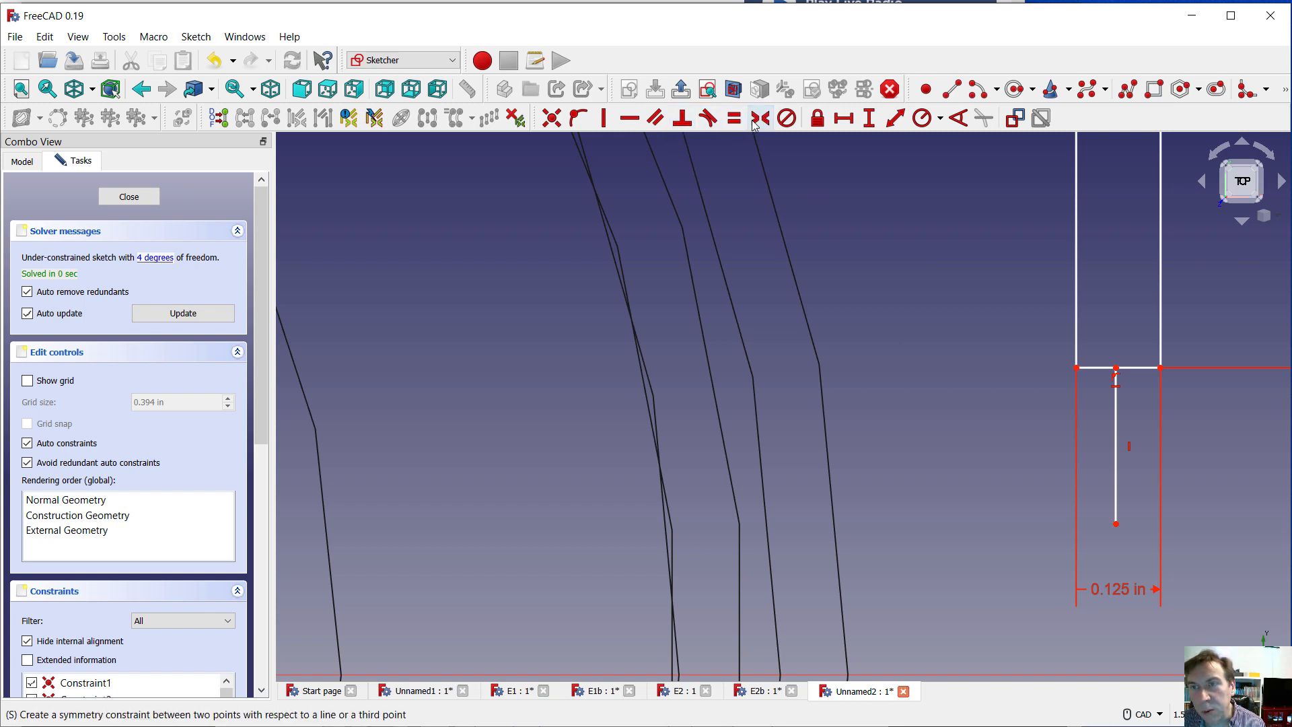
Try to make the rectangle's two lower corners symmetric about the short vertical line, and undo the symmetry constraint
left_click(1078, 368)
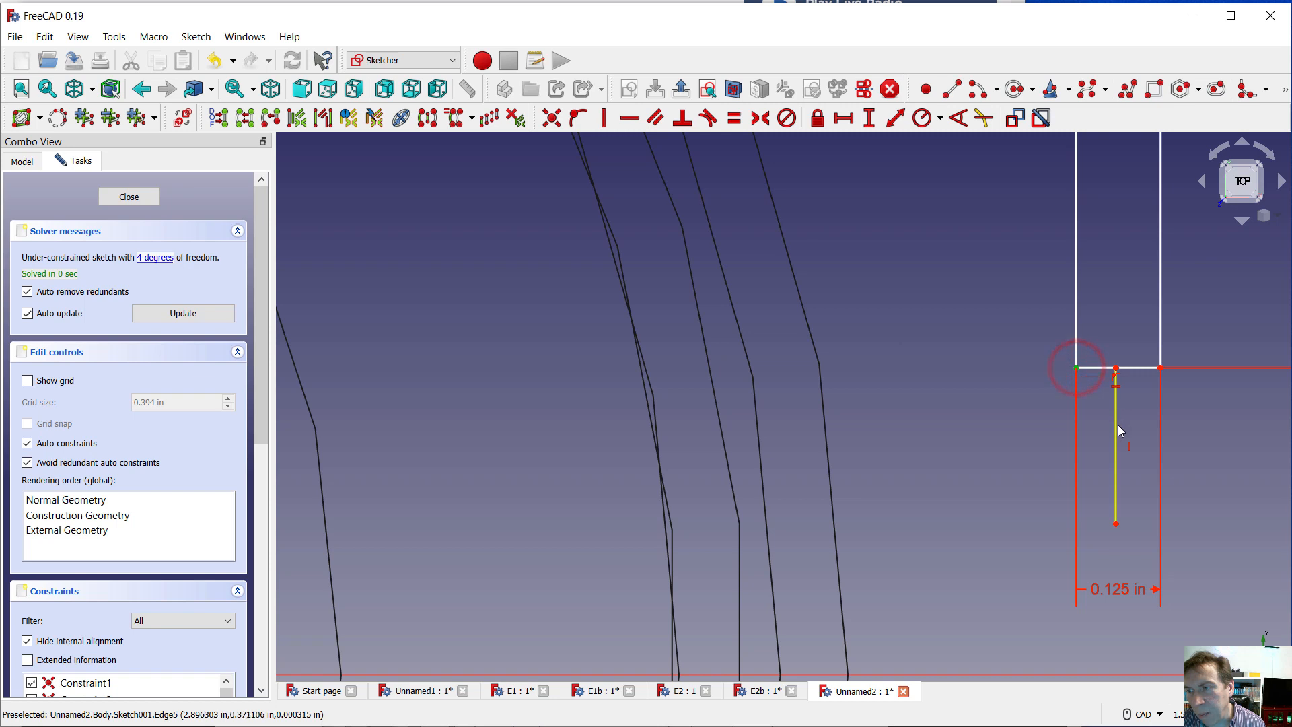
left_click(1116, 427)
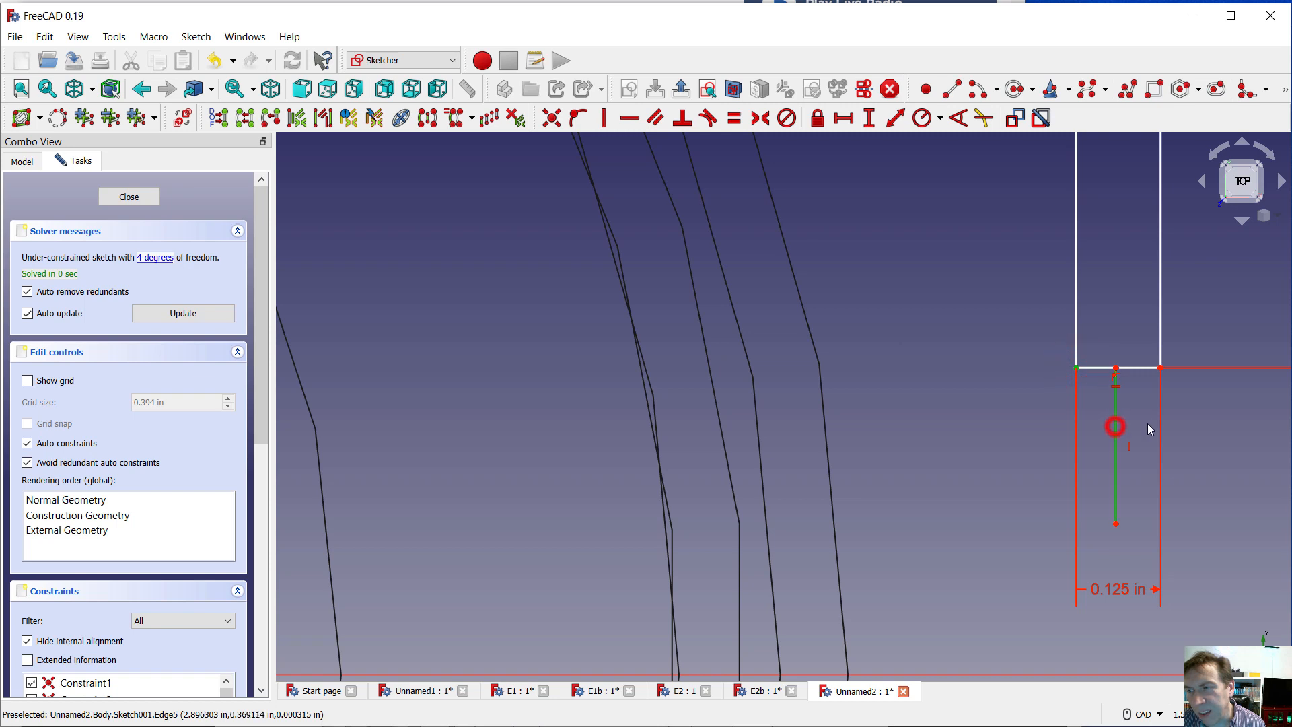
left_click(1161, 367)
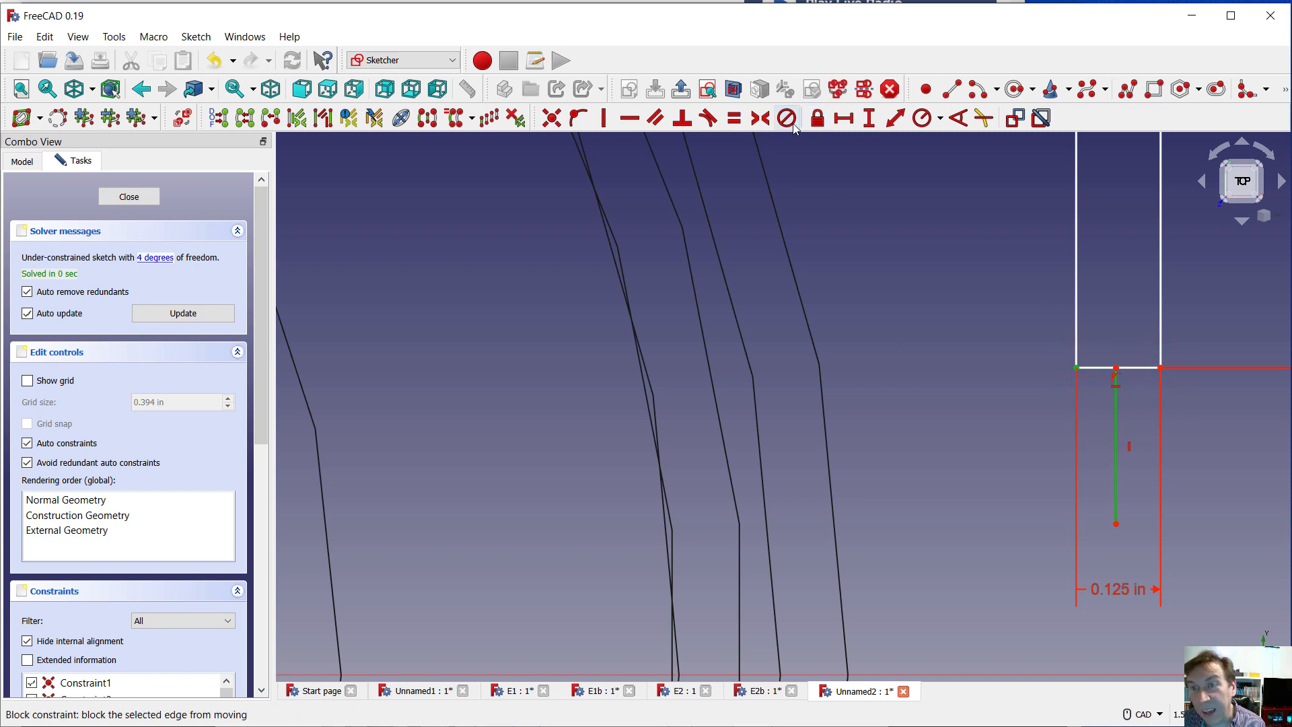
left_click(759, 120)
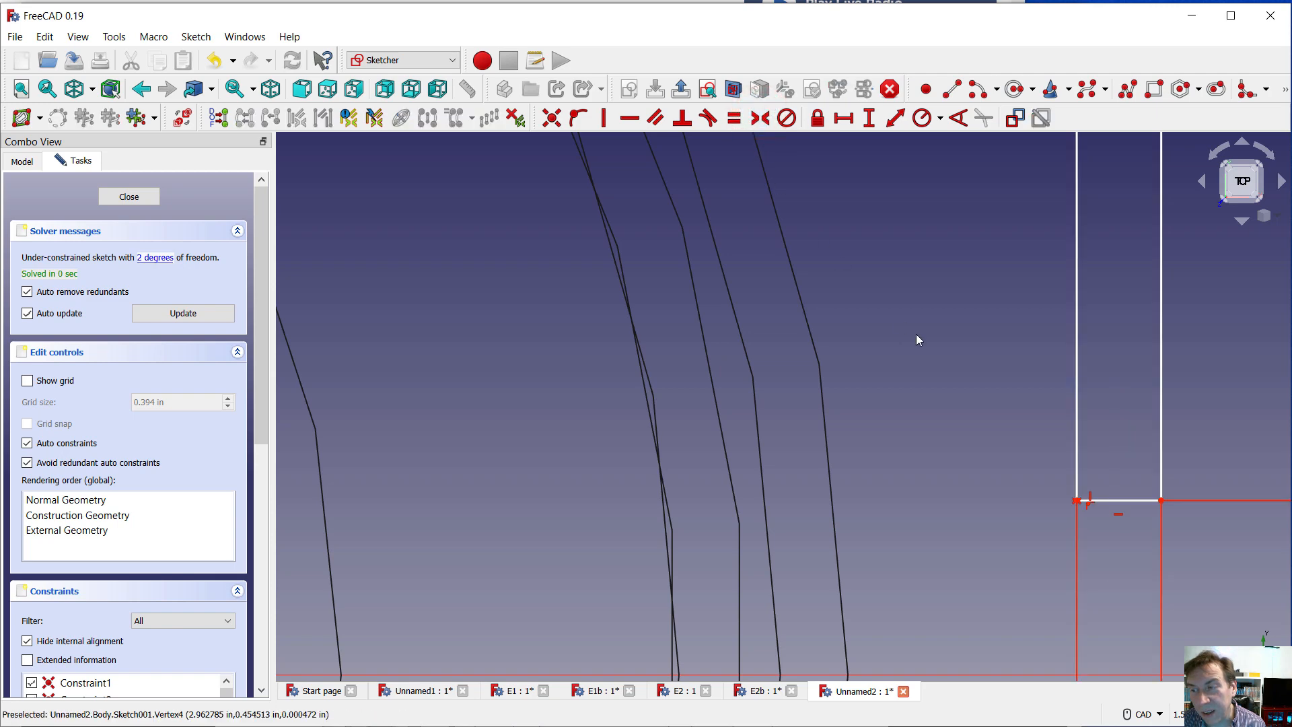
scroll(938, 370, "down", 8)
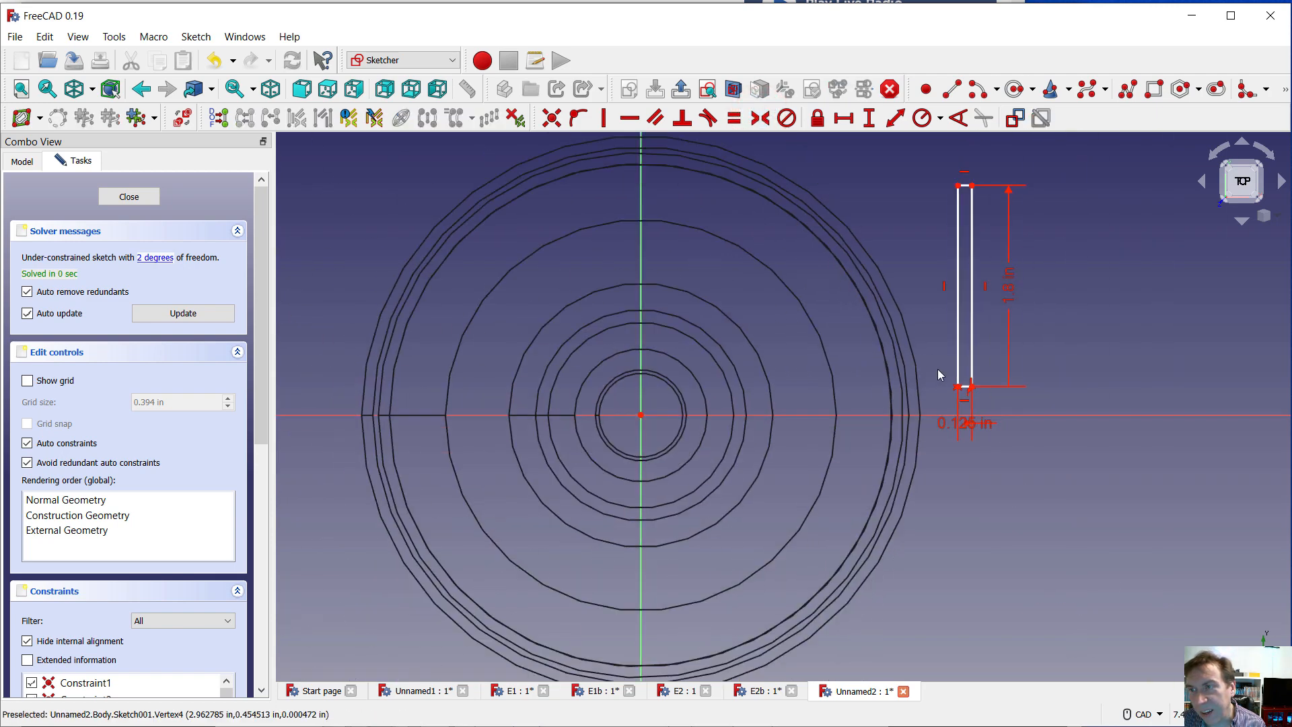
scroll(942, 365, "up", 10)
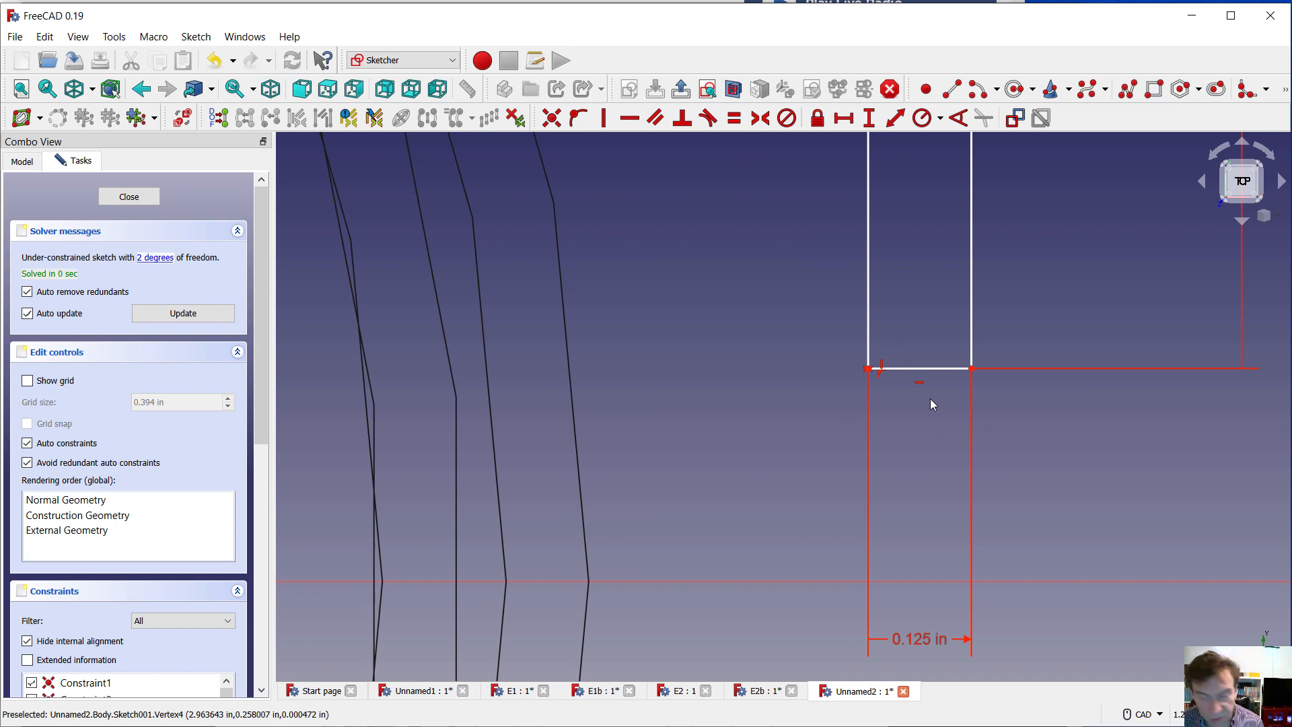
key("ctrl+z")
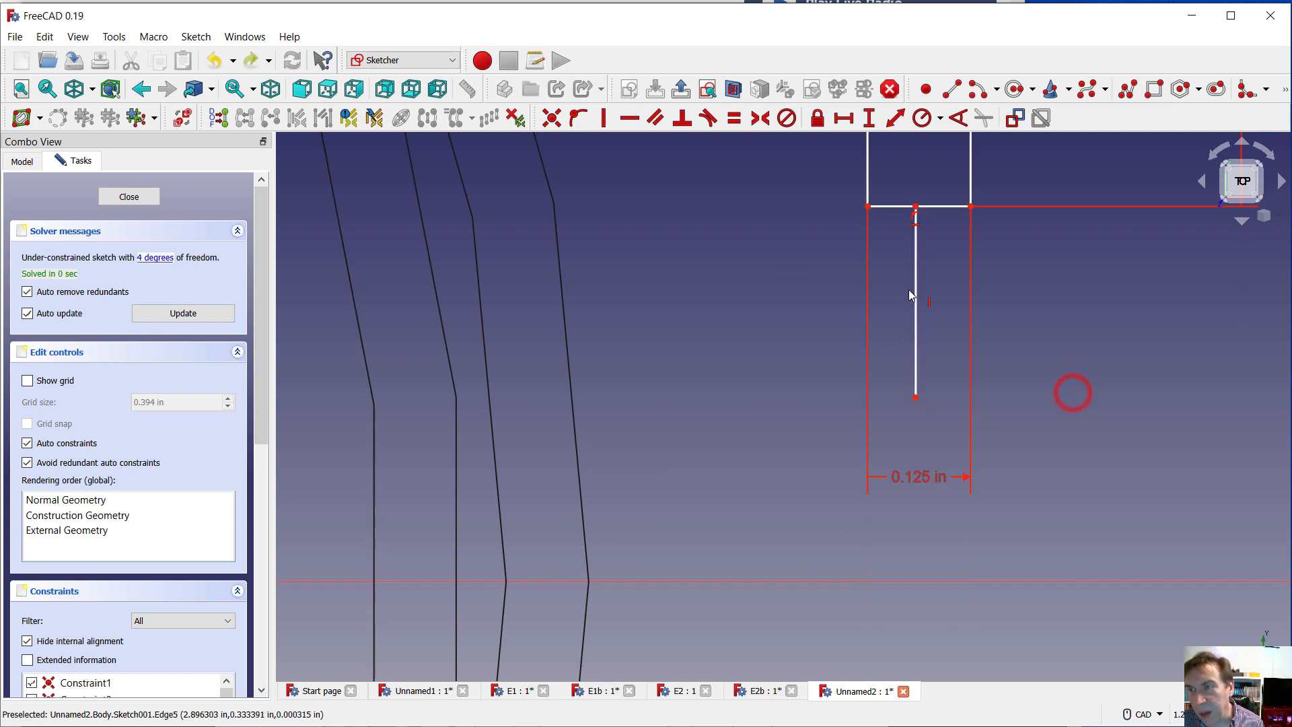
Constrain the horizontal distance between the vertical line's upper end and the rectangle's lower right corner to .125/2 in
left_click(868, 161)
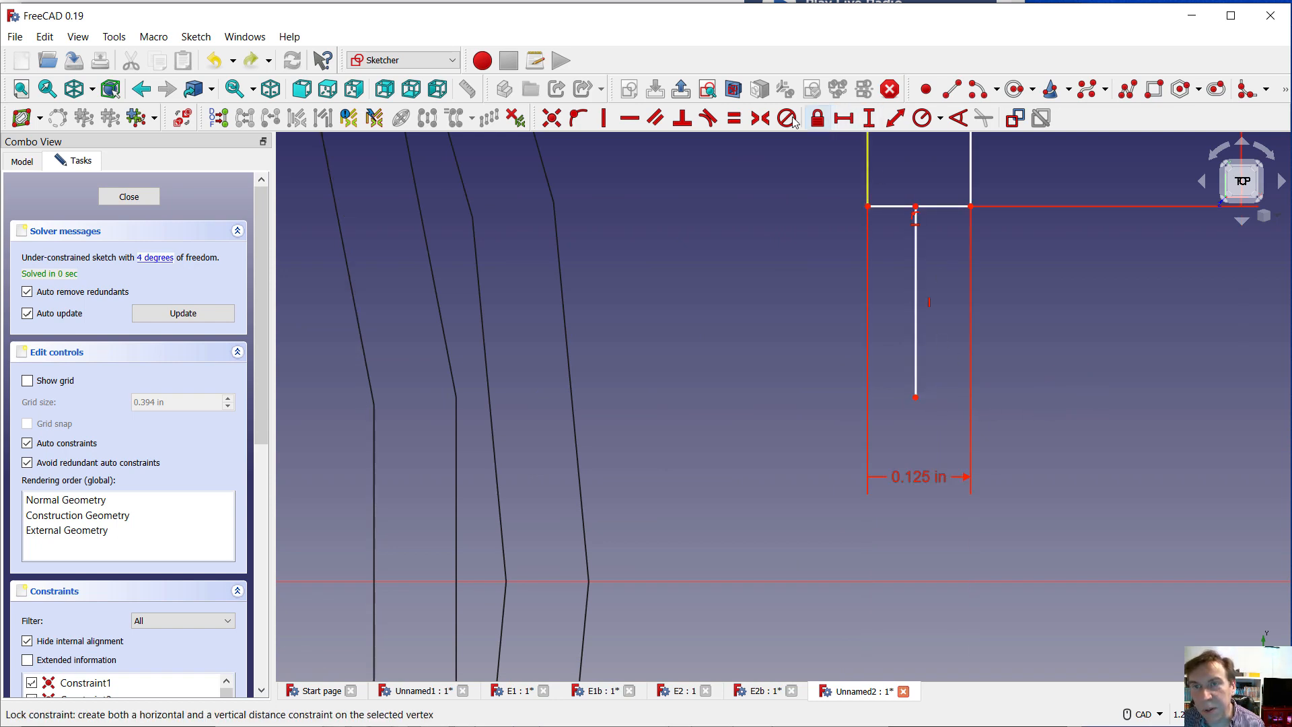
left_click(844, 119)
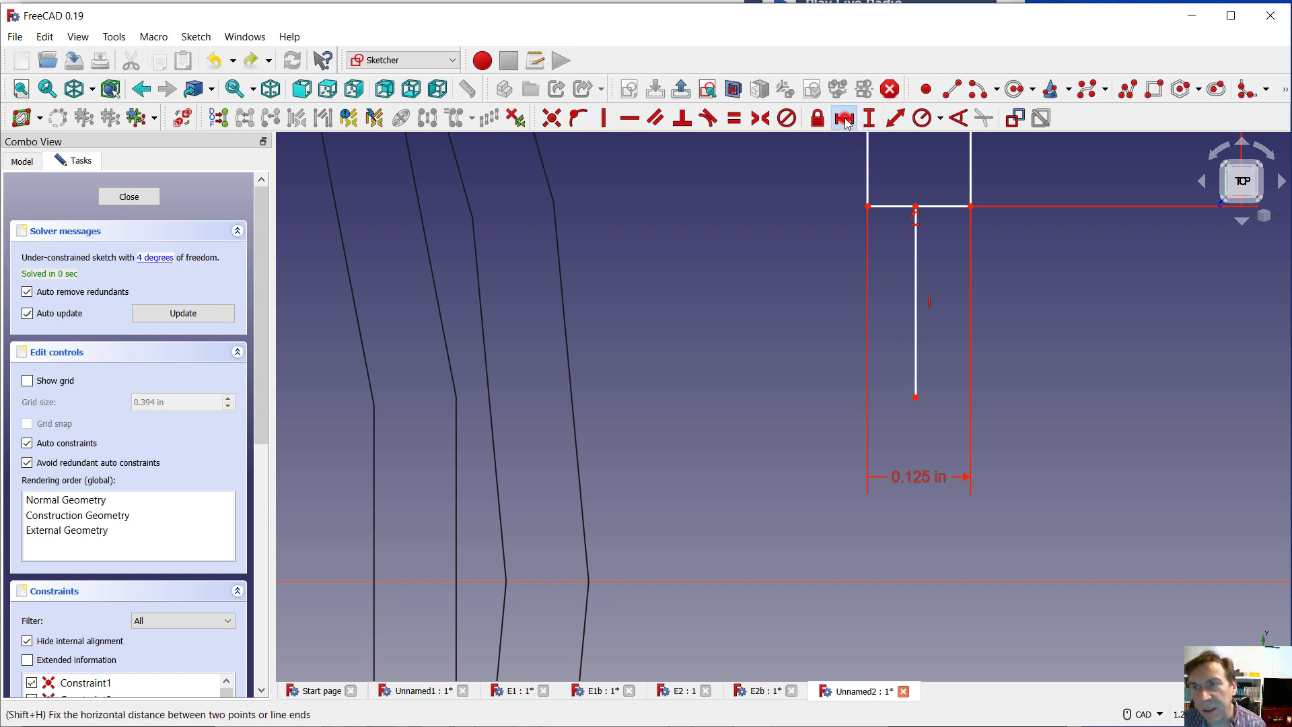
left_click(915, 206)
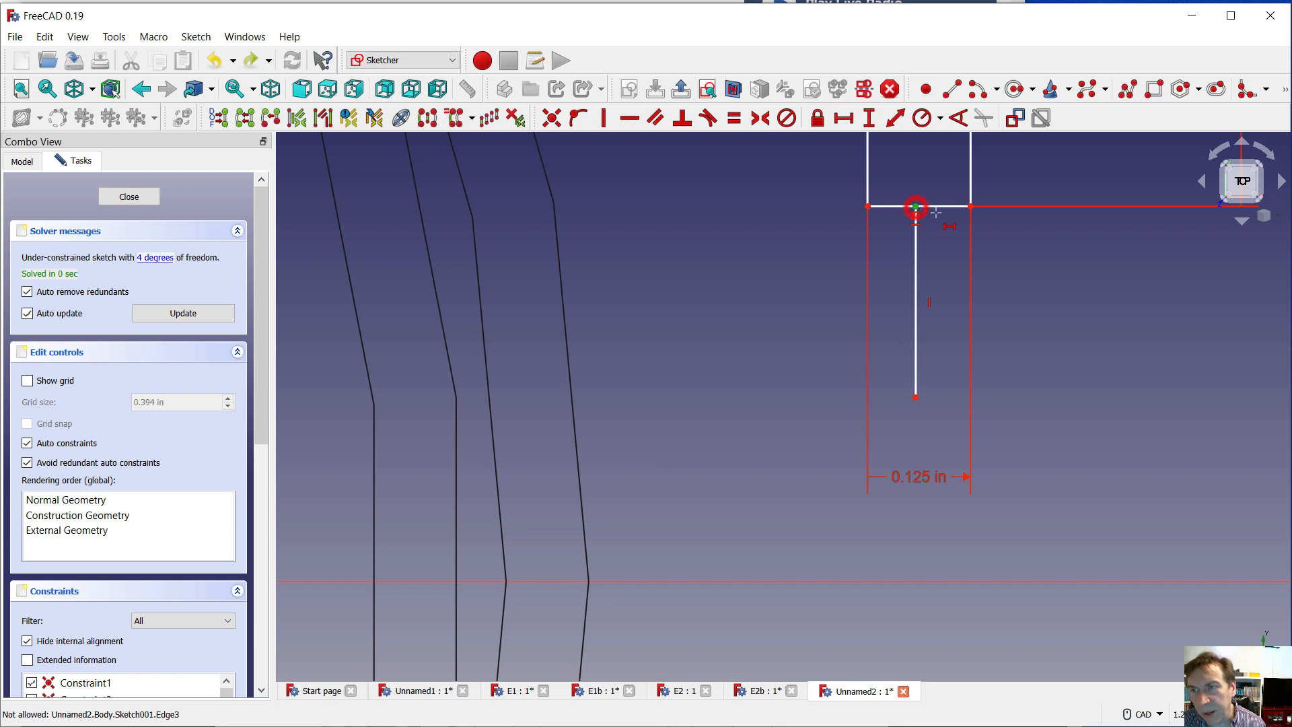
left_click(970, 206)
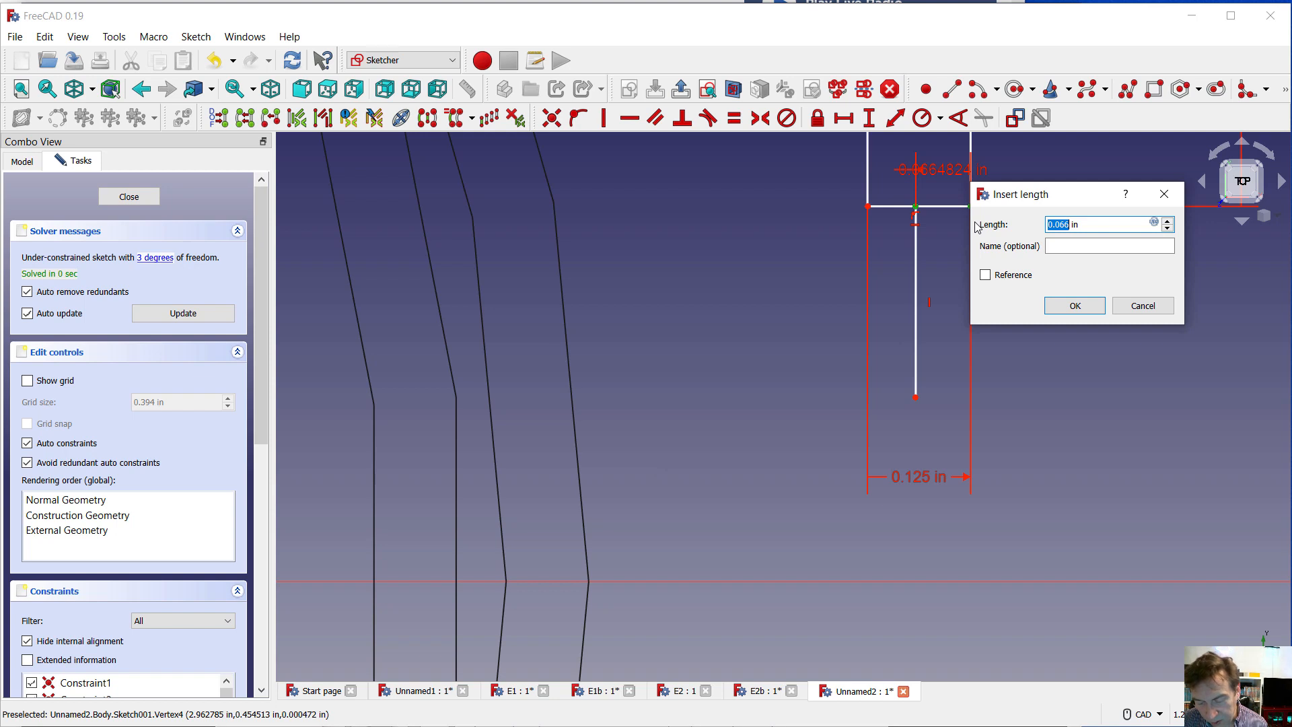
type(".125")
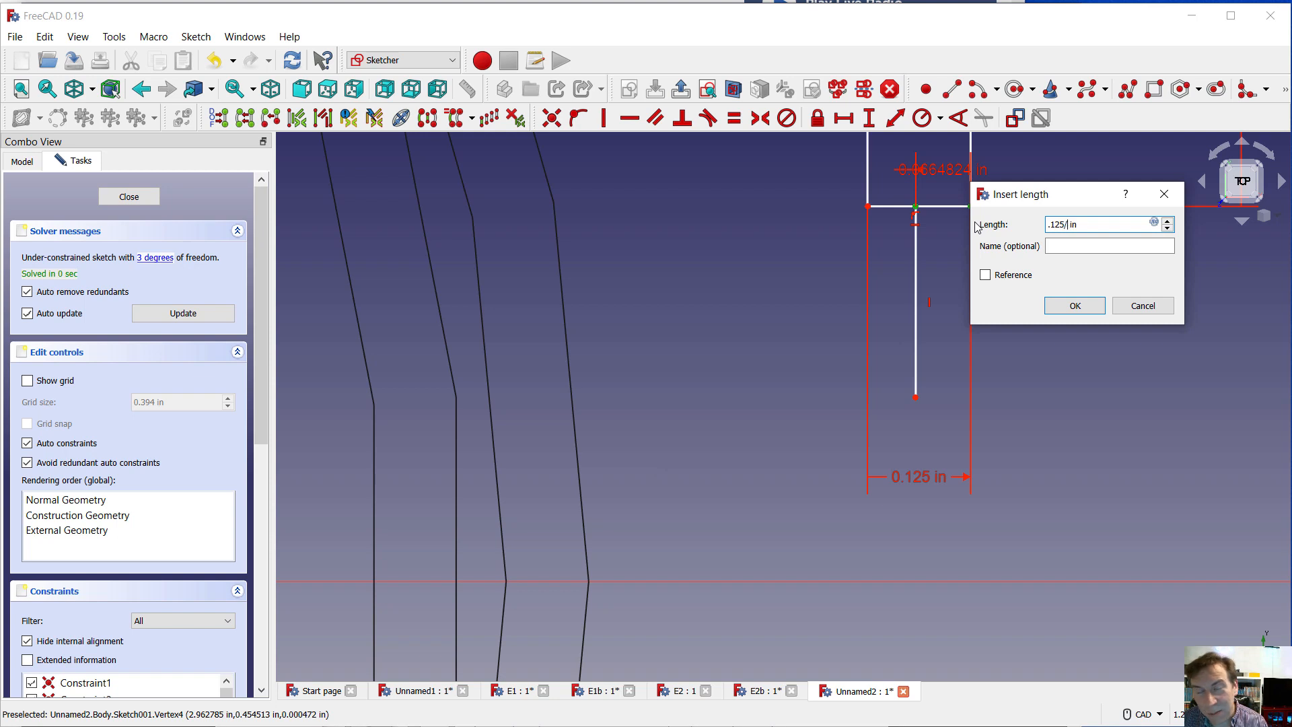
type("/2")
key("Return")
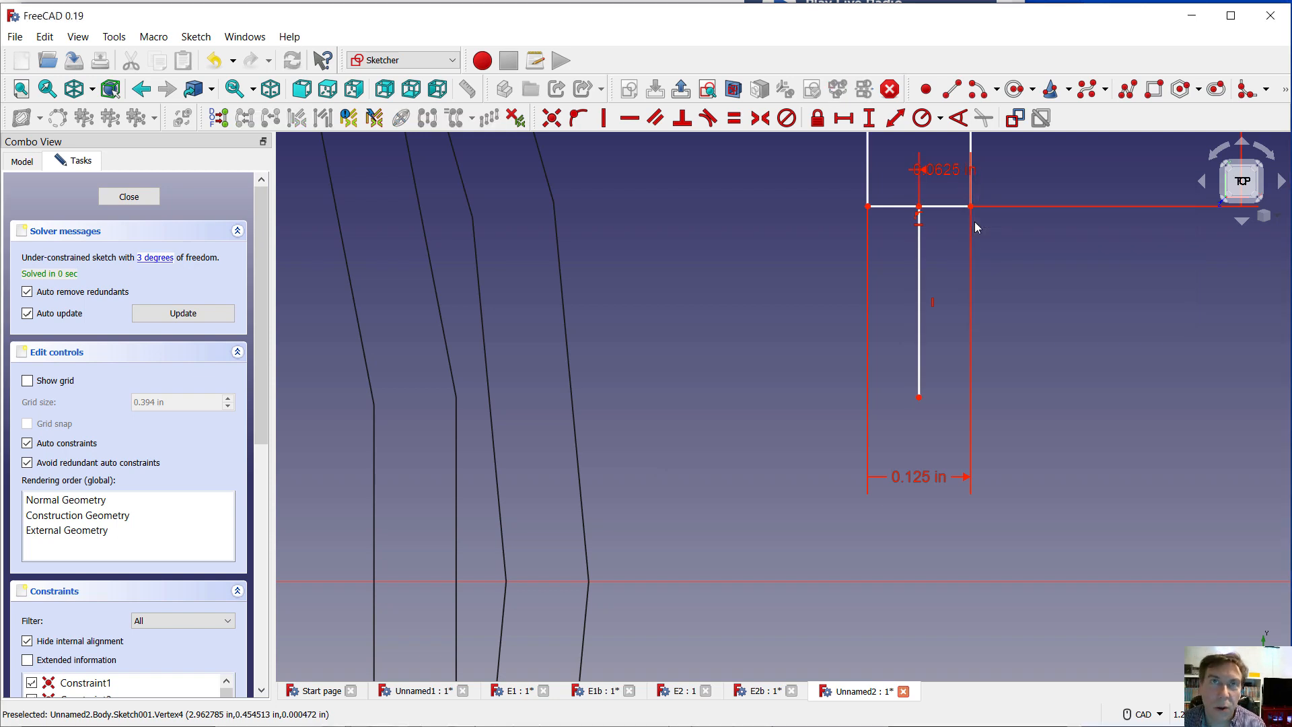
Make the rectangle's two lower corners symmetric about the short vertical line with a symmetry constraint
key("l")
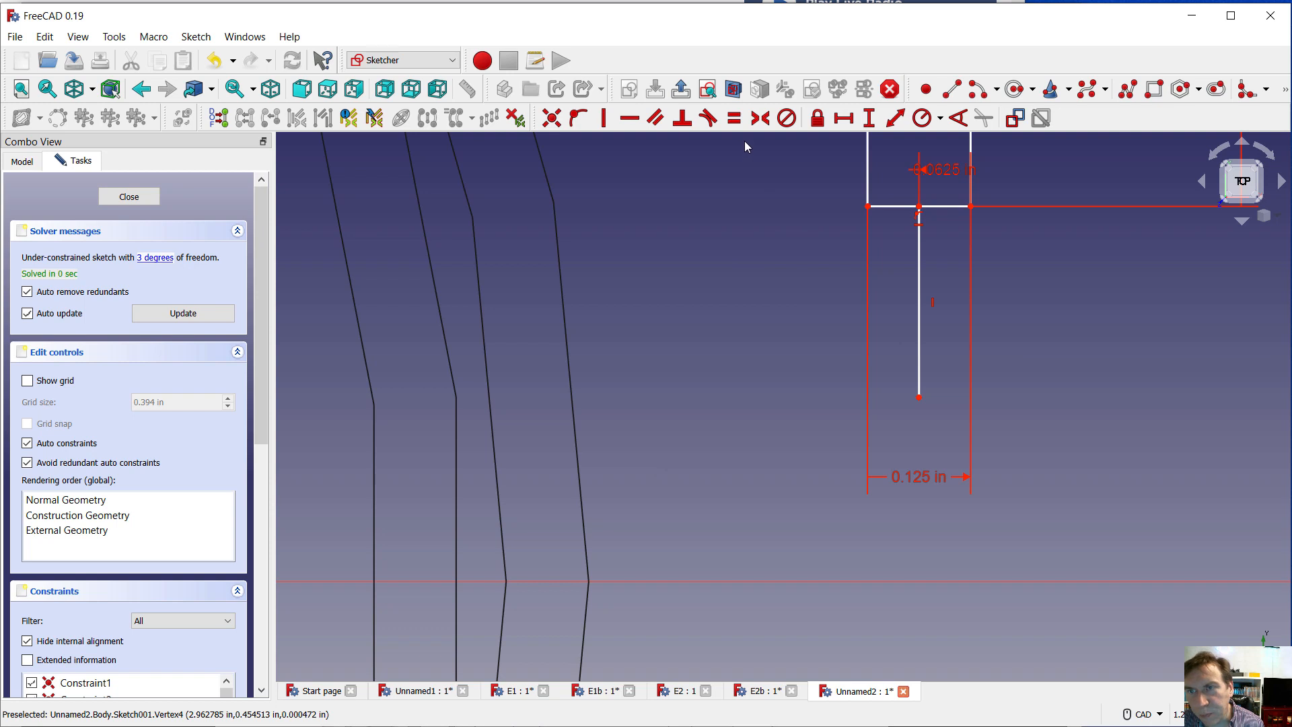
left_click(868, 207)
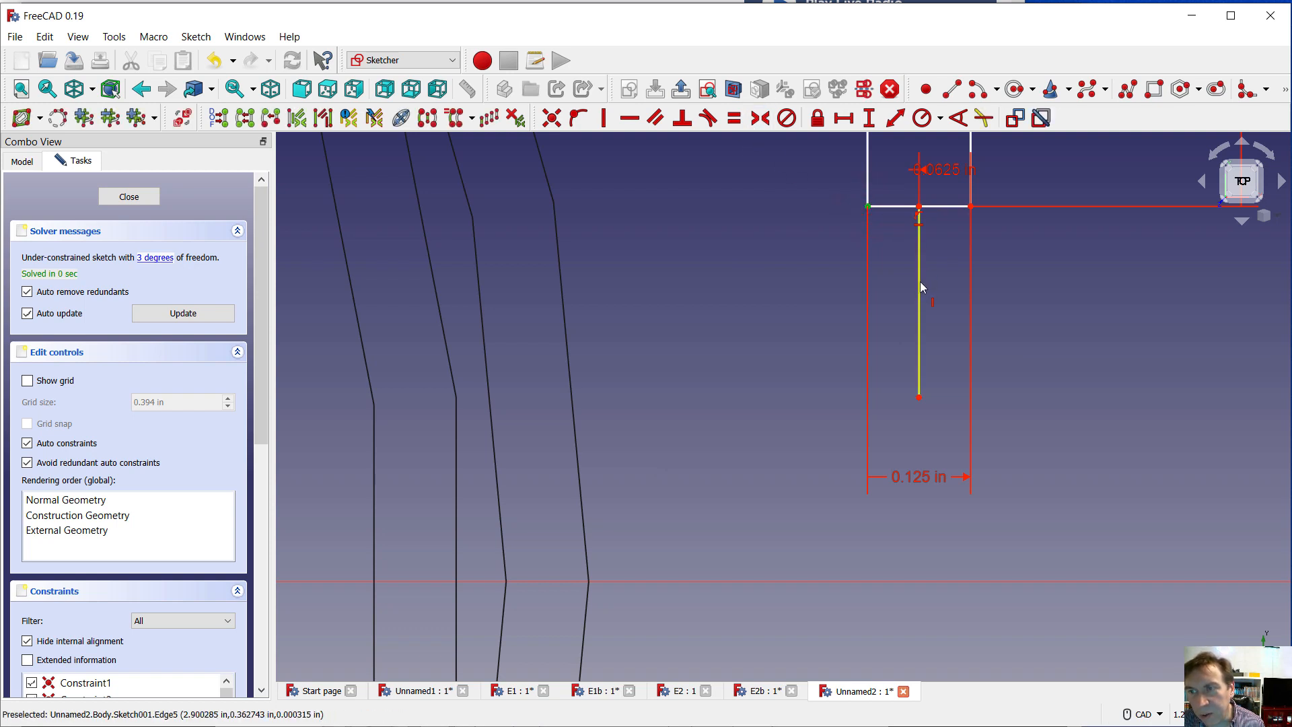
left_click_drag(920, 281, 920, 279)
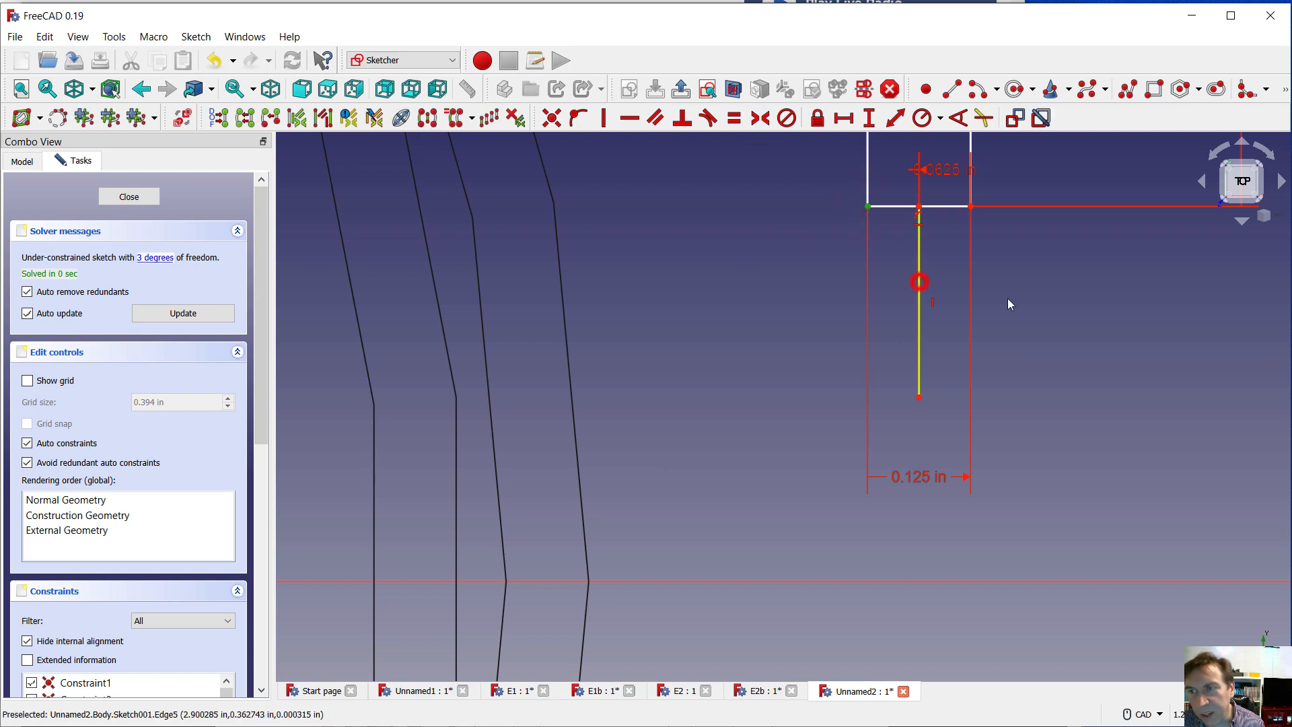
left_click(921, 246)
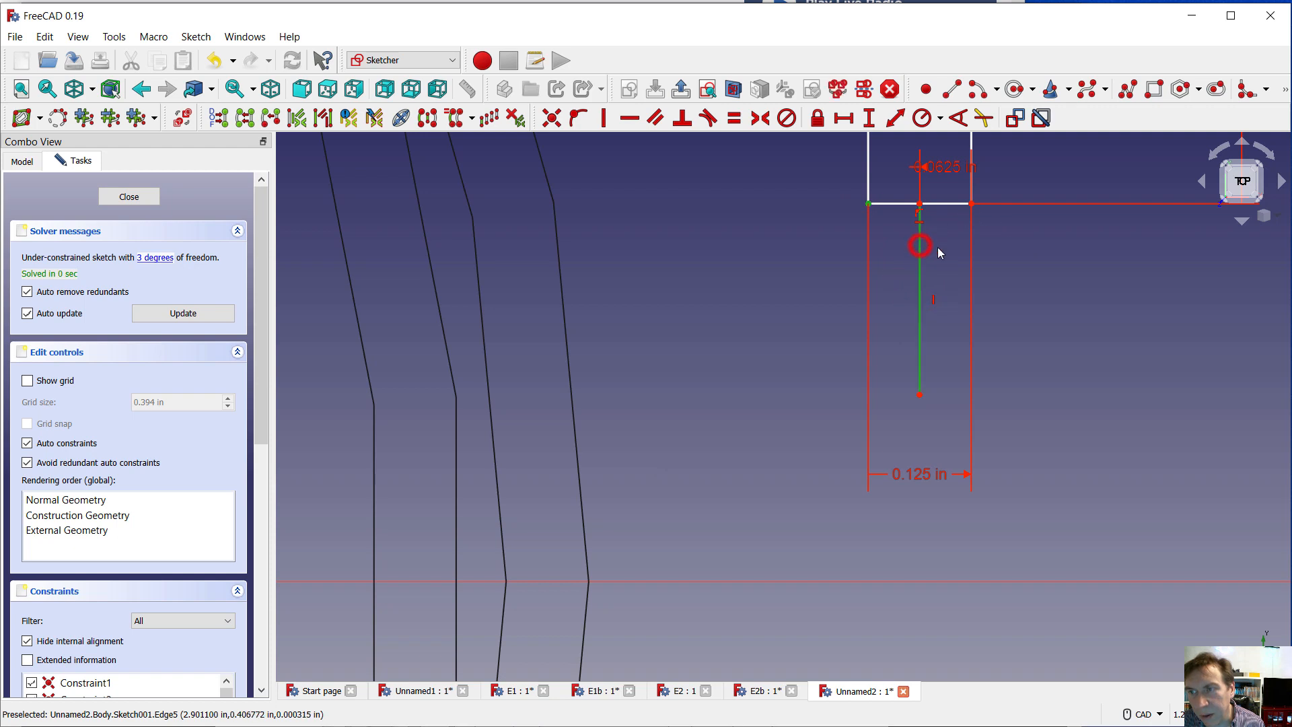
left_click(972, 204)
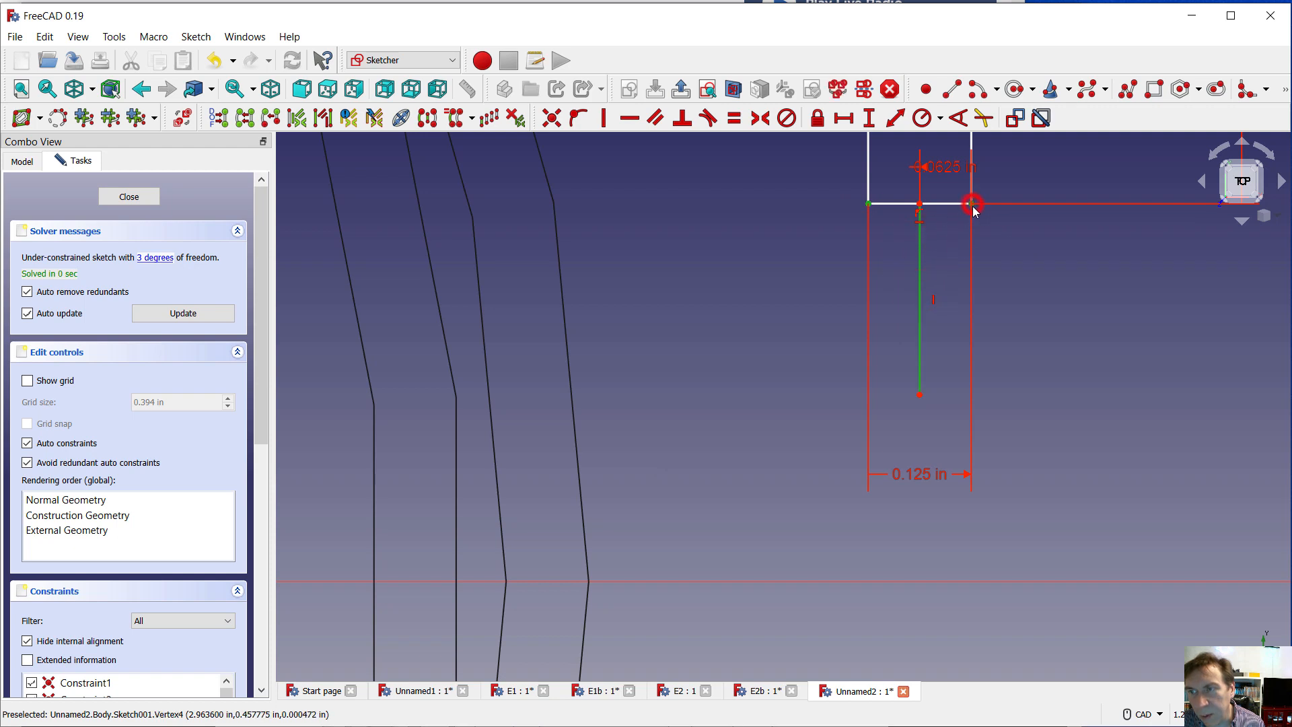
left_click(760, 119)
left_click(728, 229)
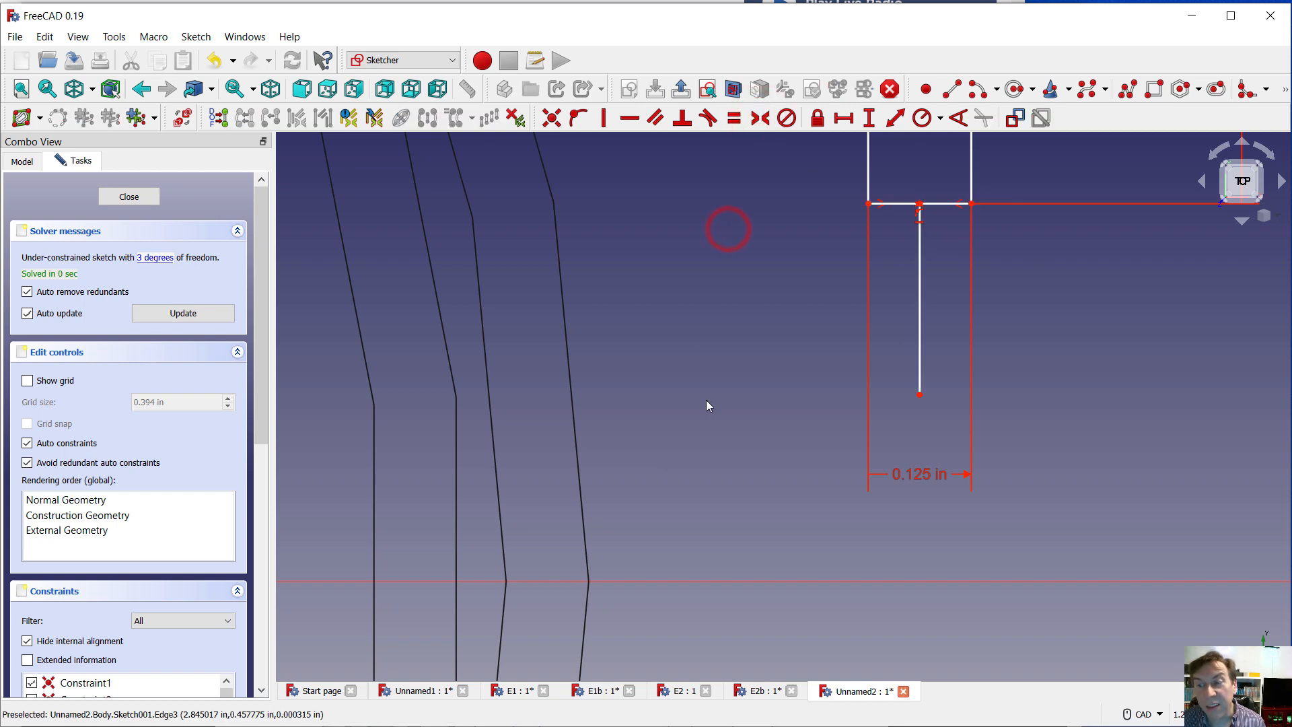
Constrain the lower end of the short vertical line to coincide with the sketch origin
scroll(686, 408, "down", 5)
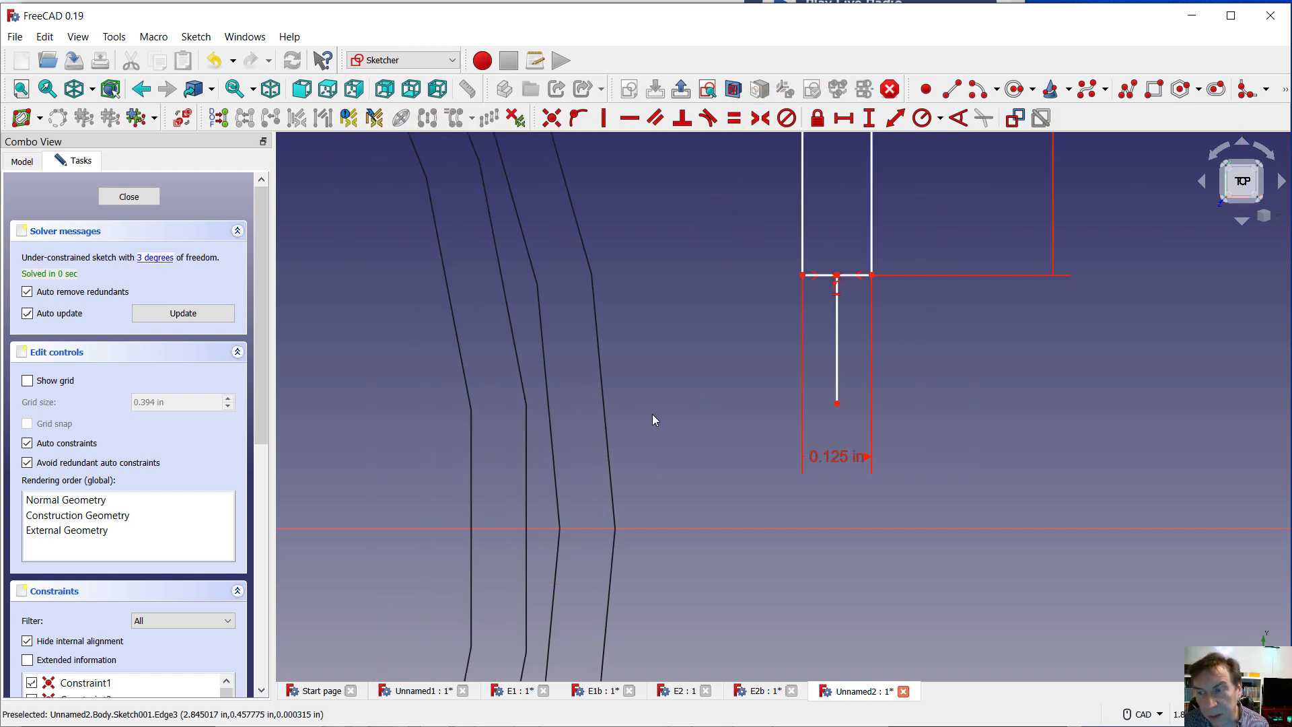
scroll(666, 407, "down", 3)
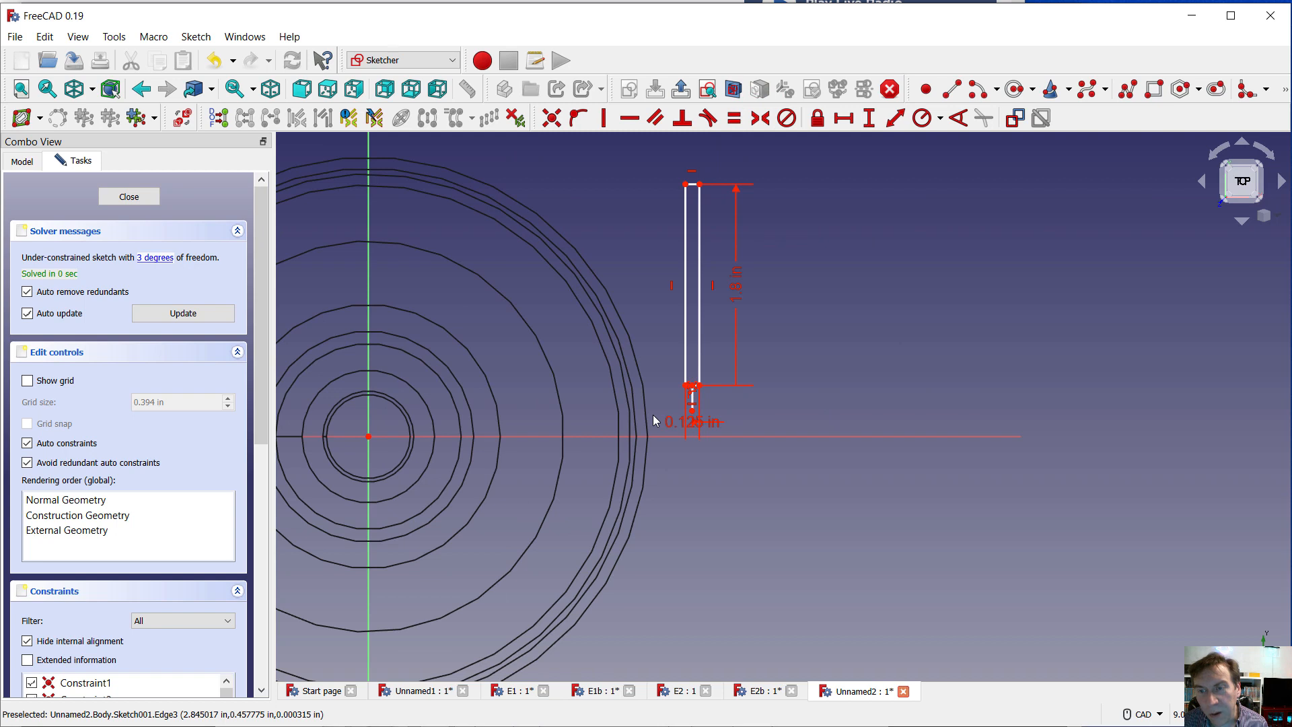
left_click(799, 399)
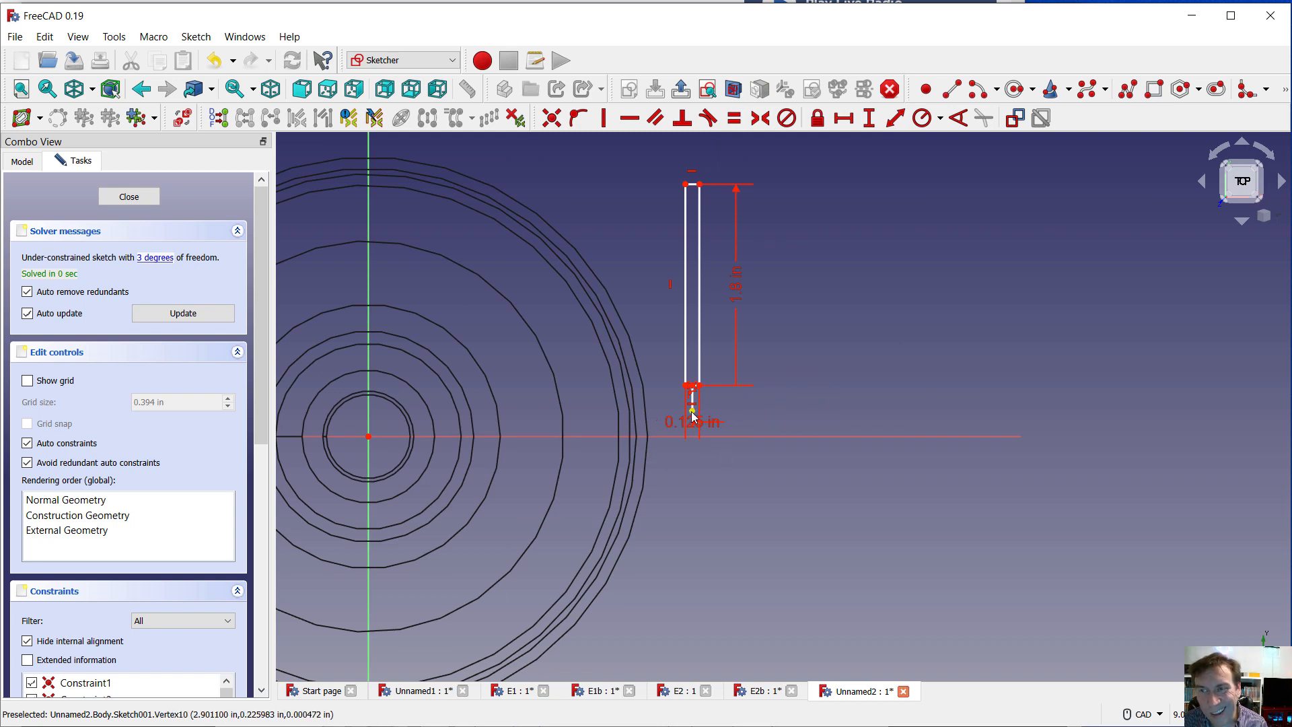
left_click(854, 347)
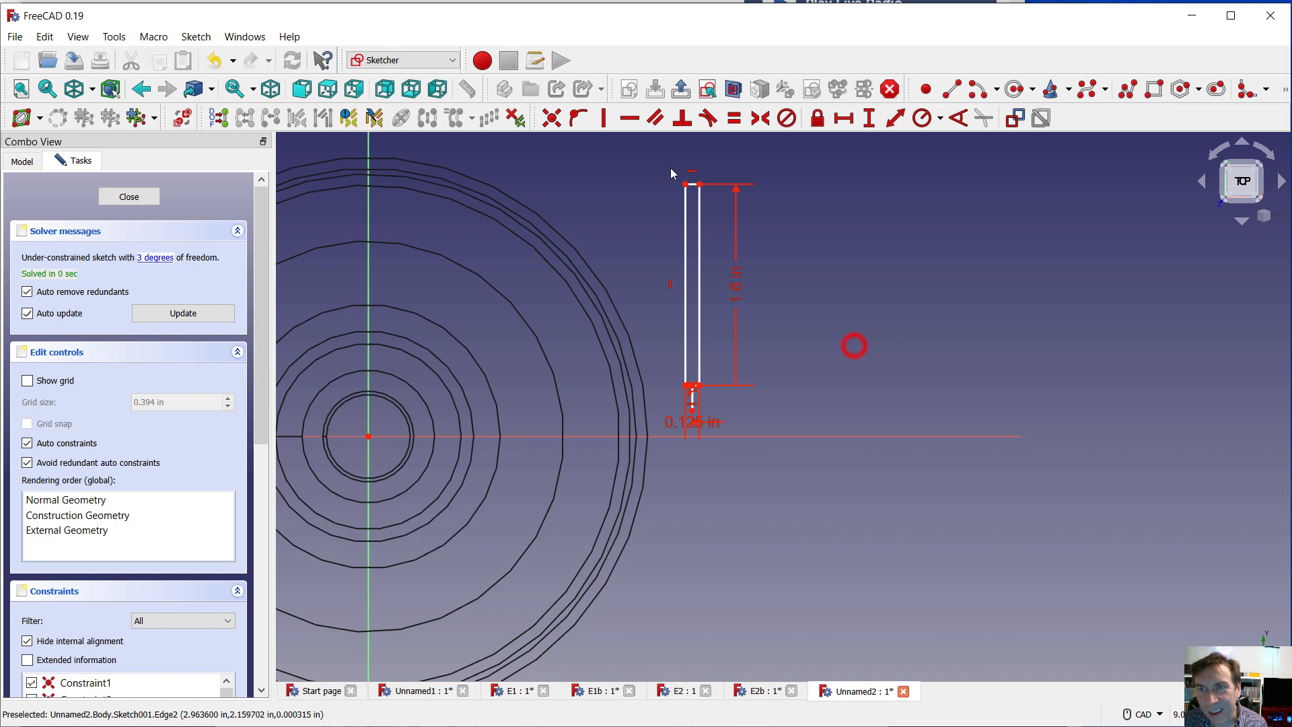
left_click(550, 119)
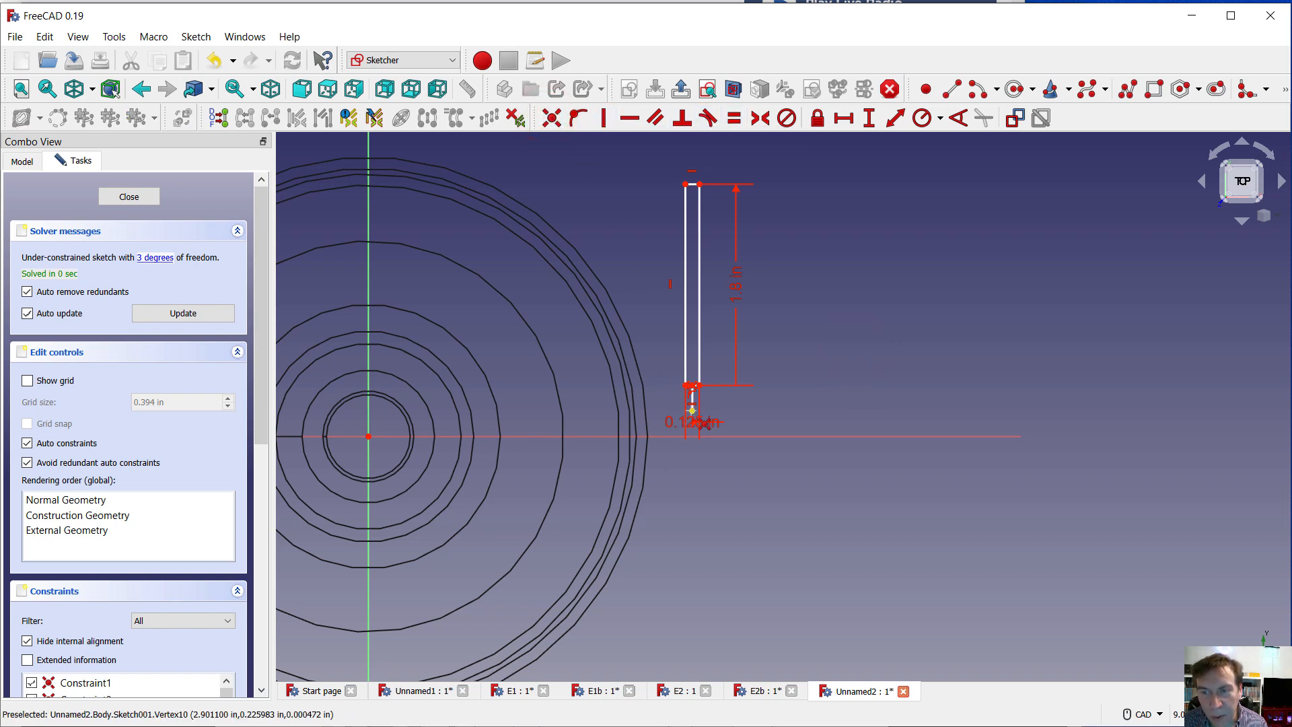
left_click(692, 410)
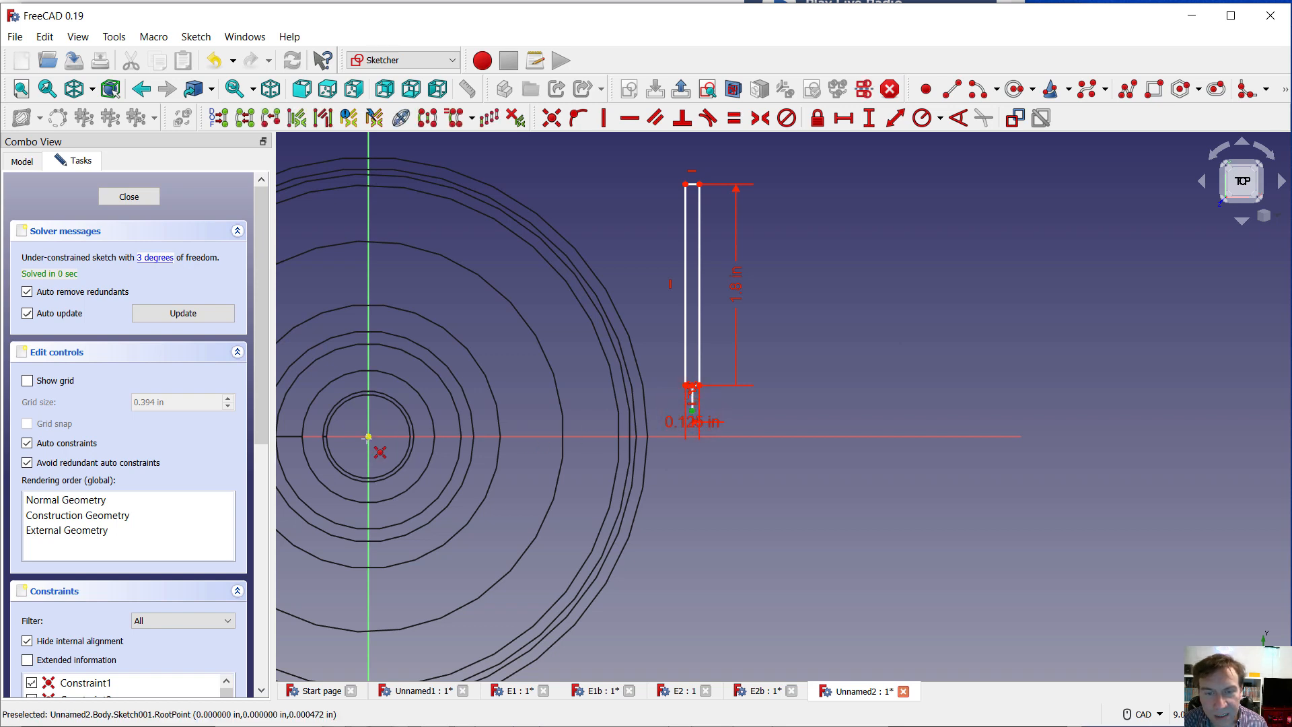
left_click(368, 438)
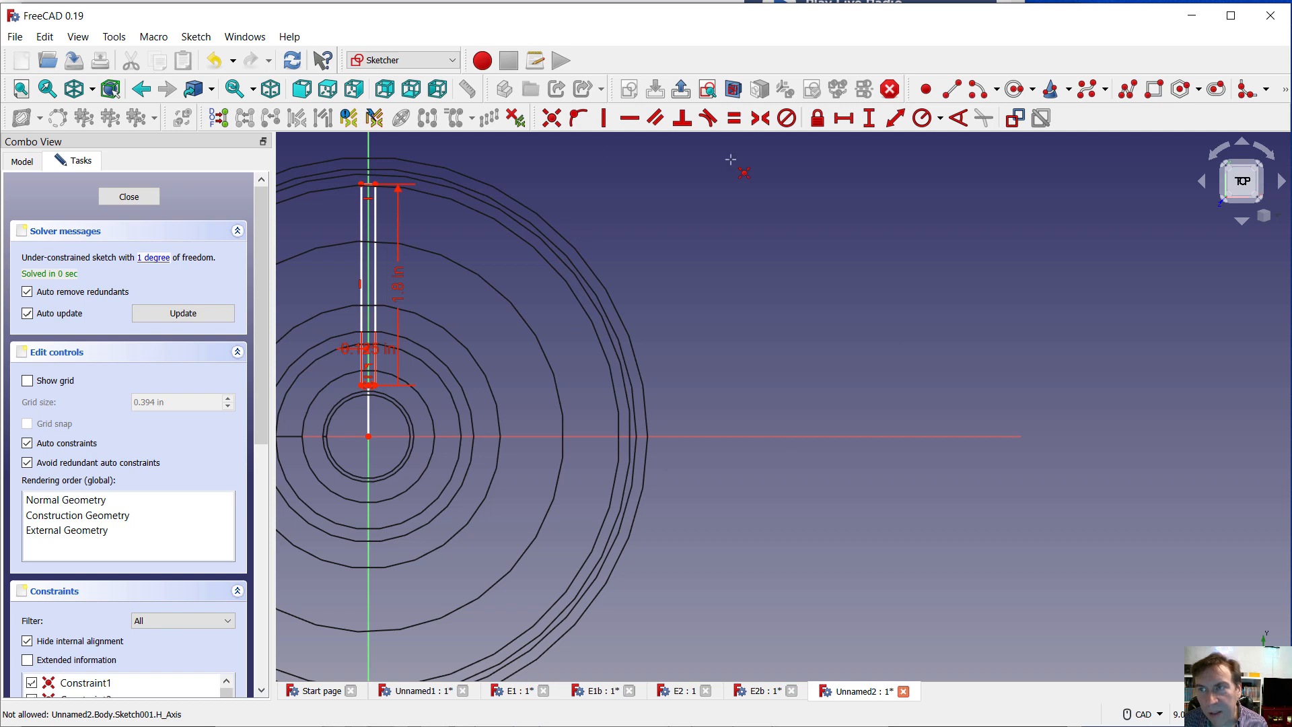
Constrain the vertical length of the line between the origin and the rectangle to .5 in
left_click(869, 118)
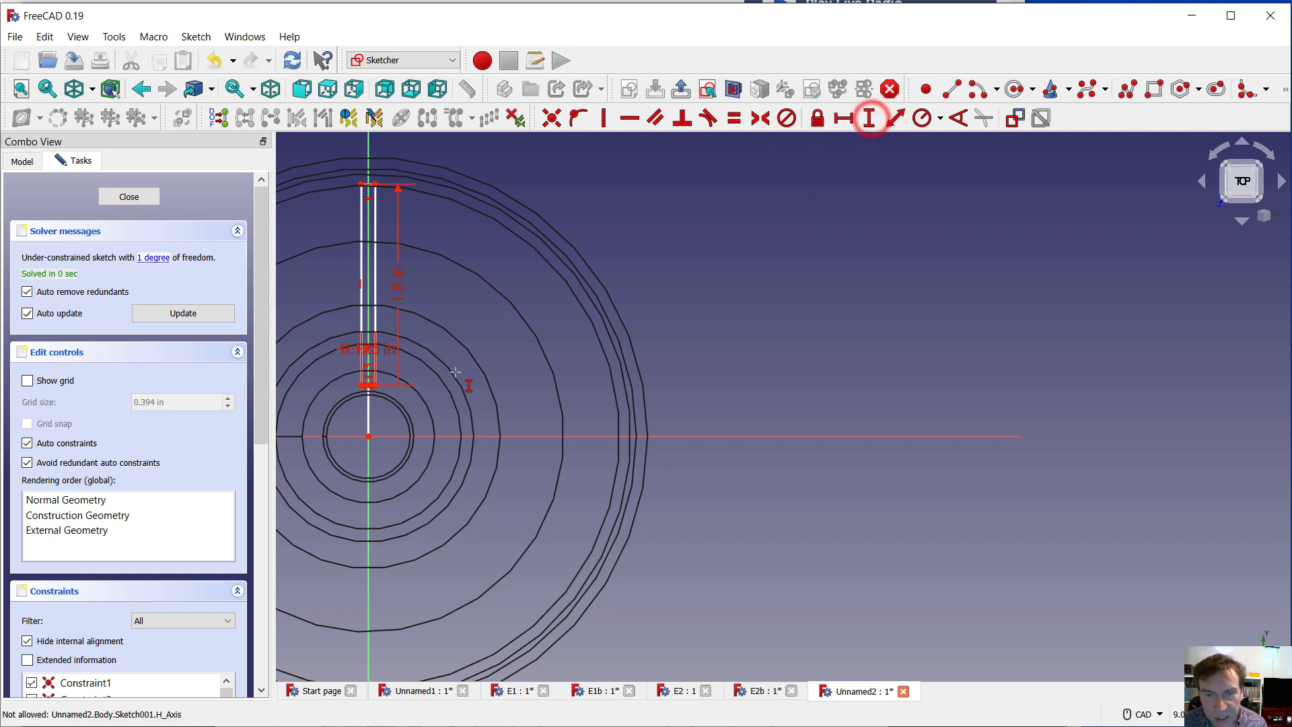
left_click(369, 419)
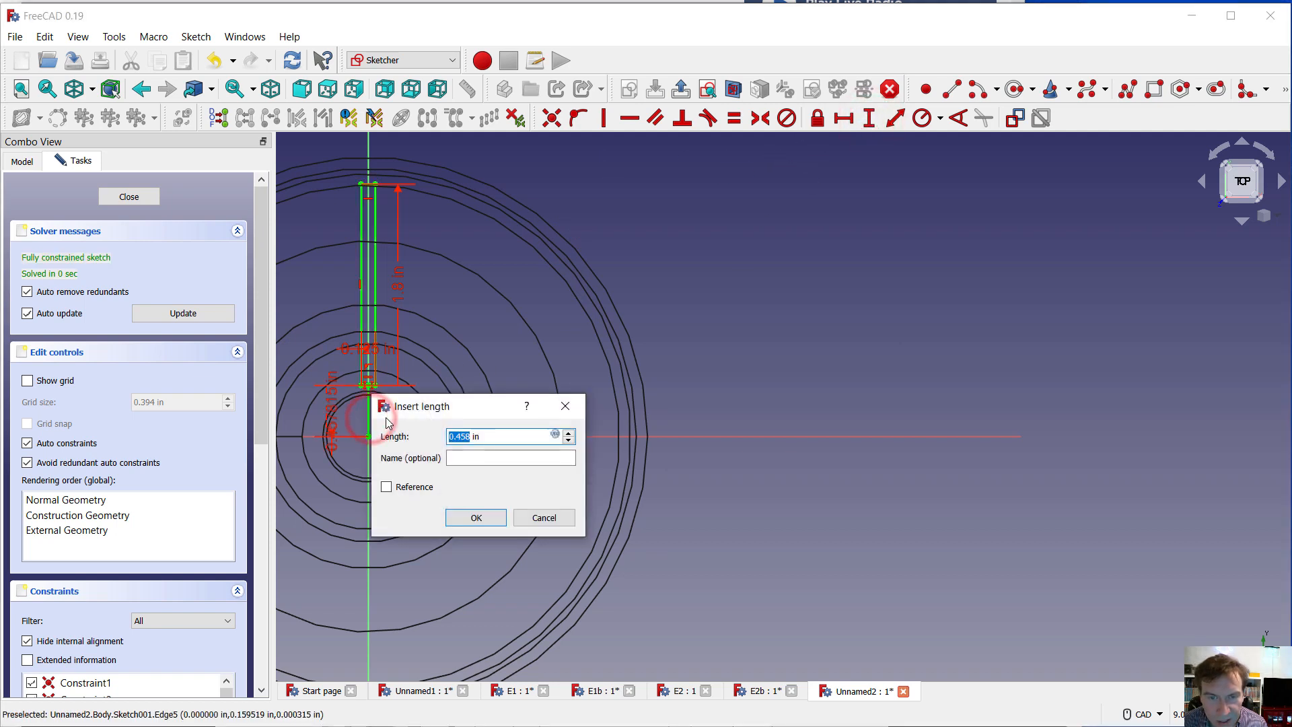
type(".")
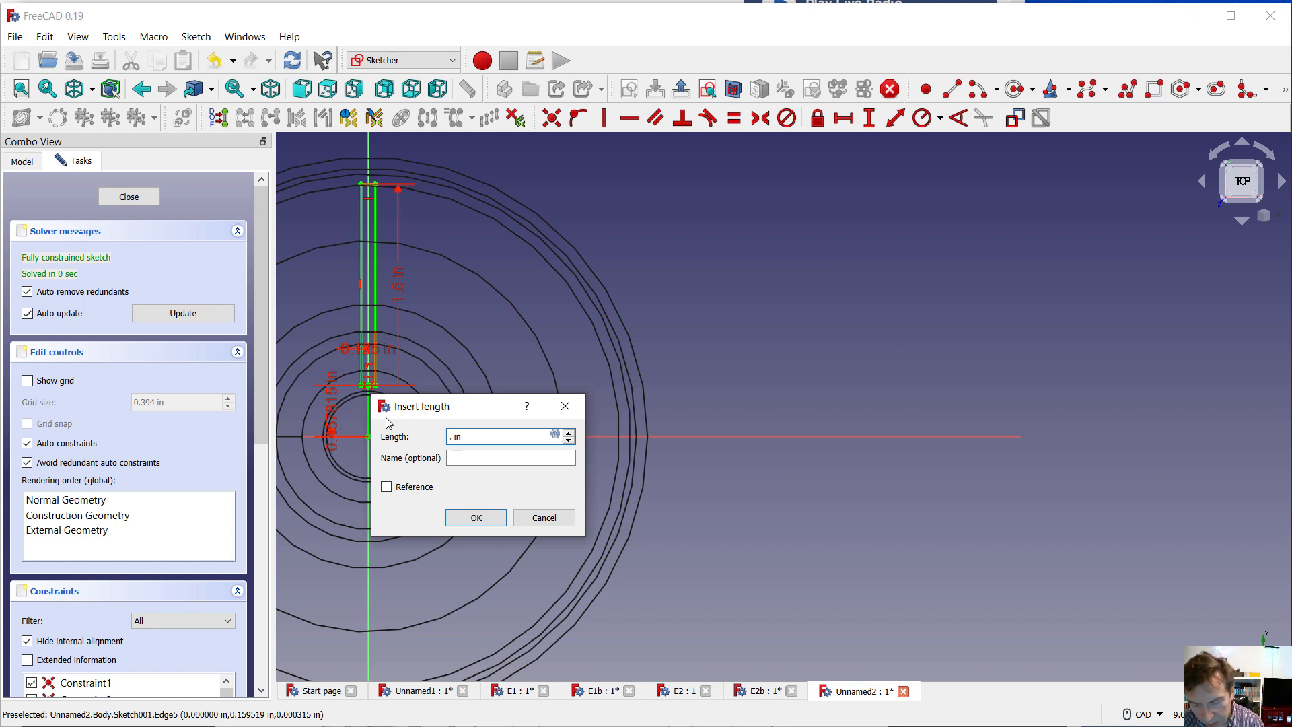
type("5")
key("Return")
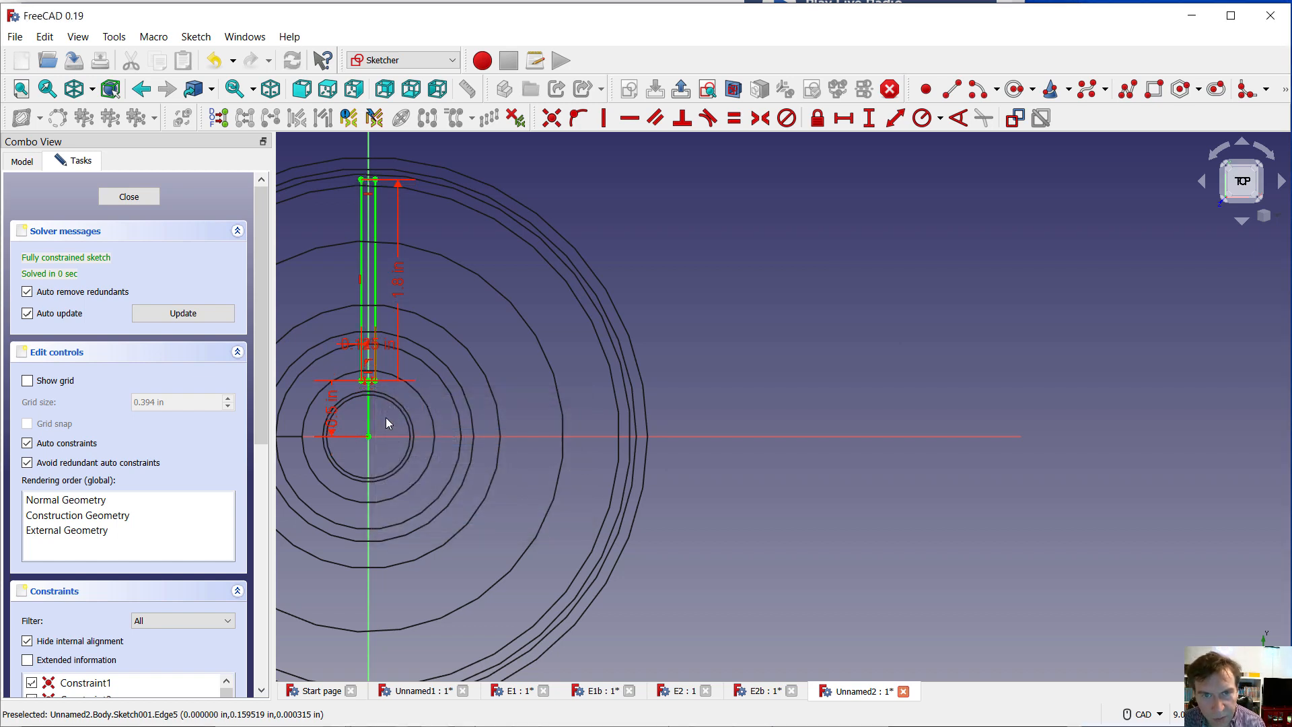
Examine the rectangle sketch's placement within the wheel in isometric view
scroll(529, 460, "down", 1)
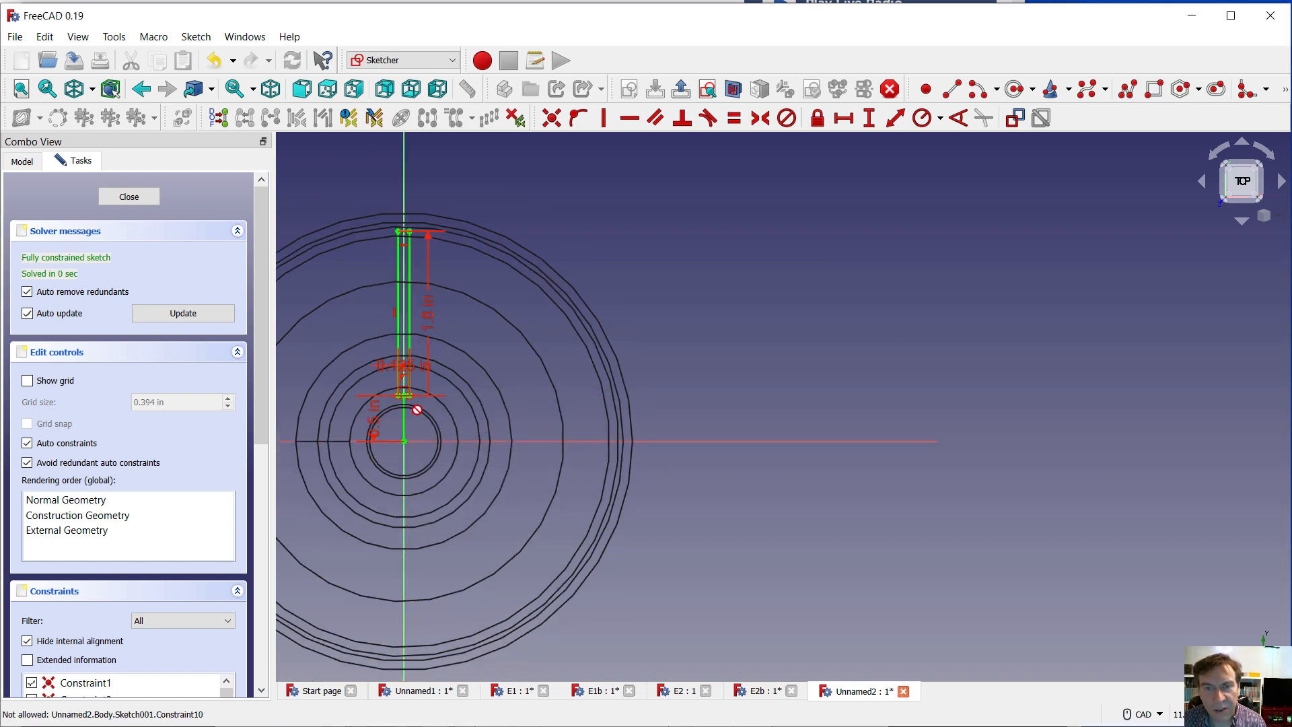
scroll(571, 456, "down", 2)
scroll(431, 418, "up", 5)
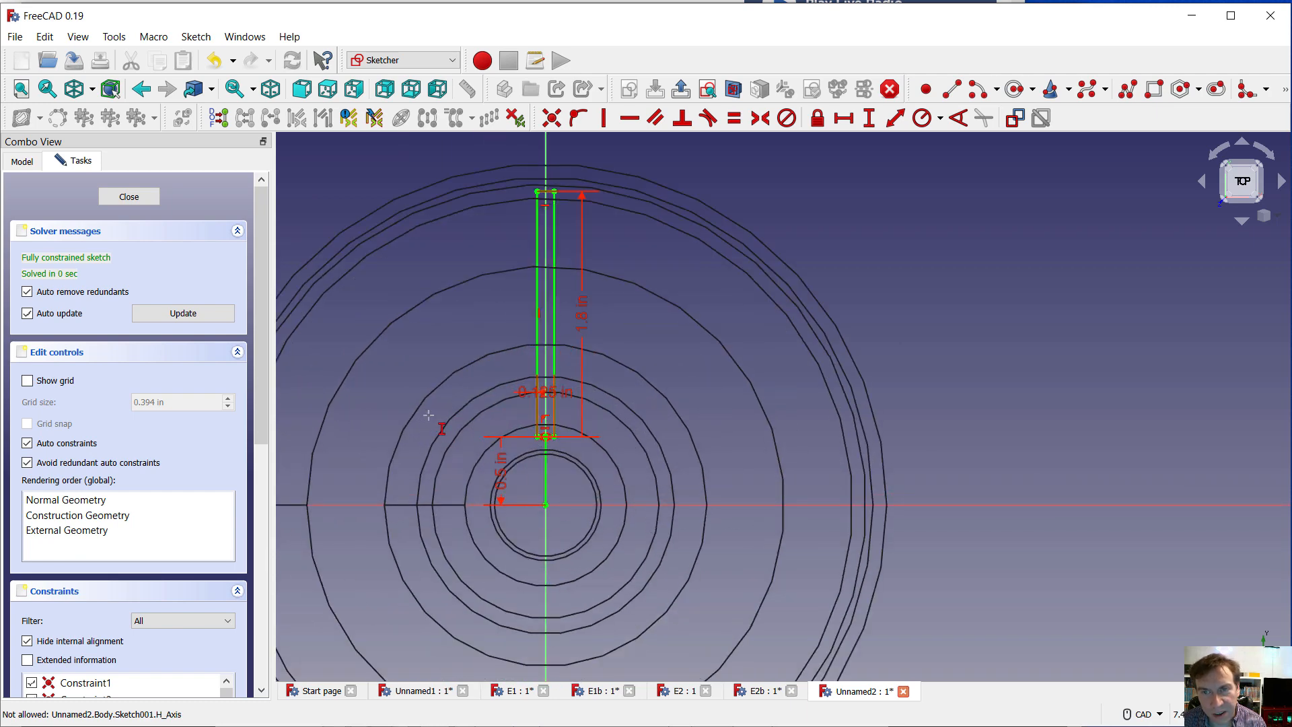
left_click(1265, 216)
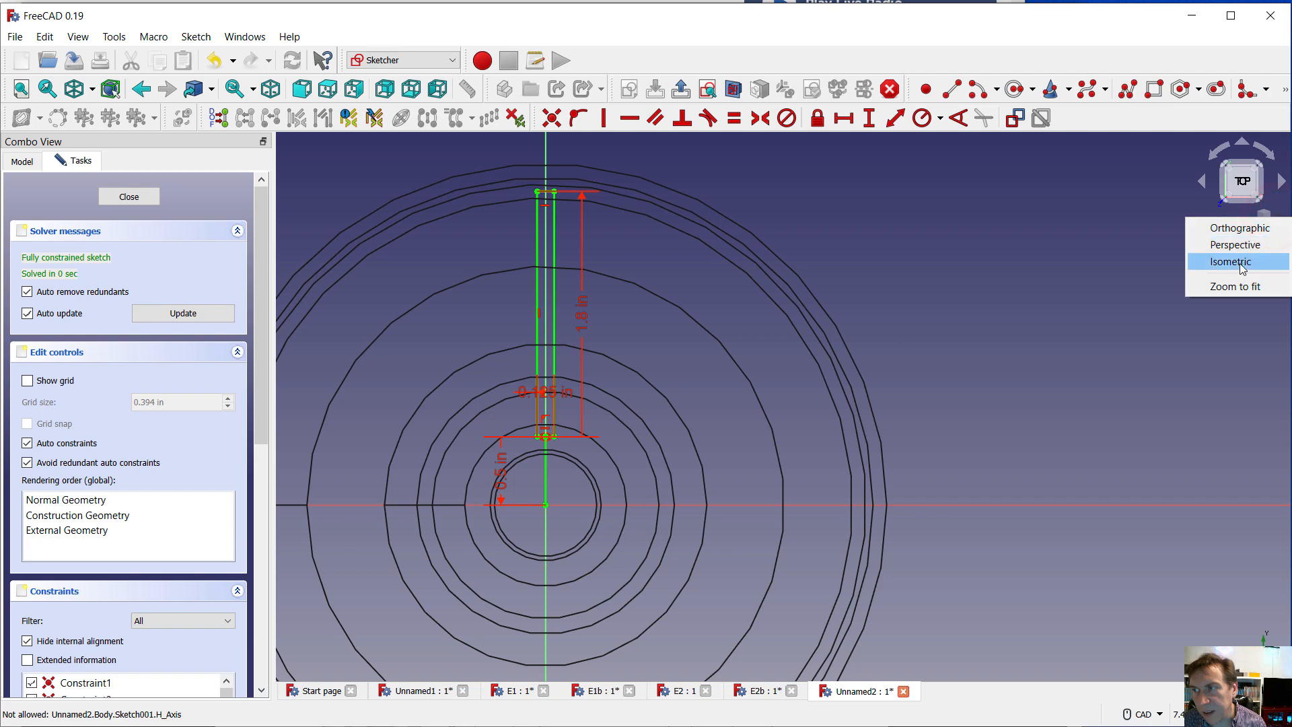
left_click(1242, 267)
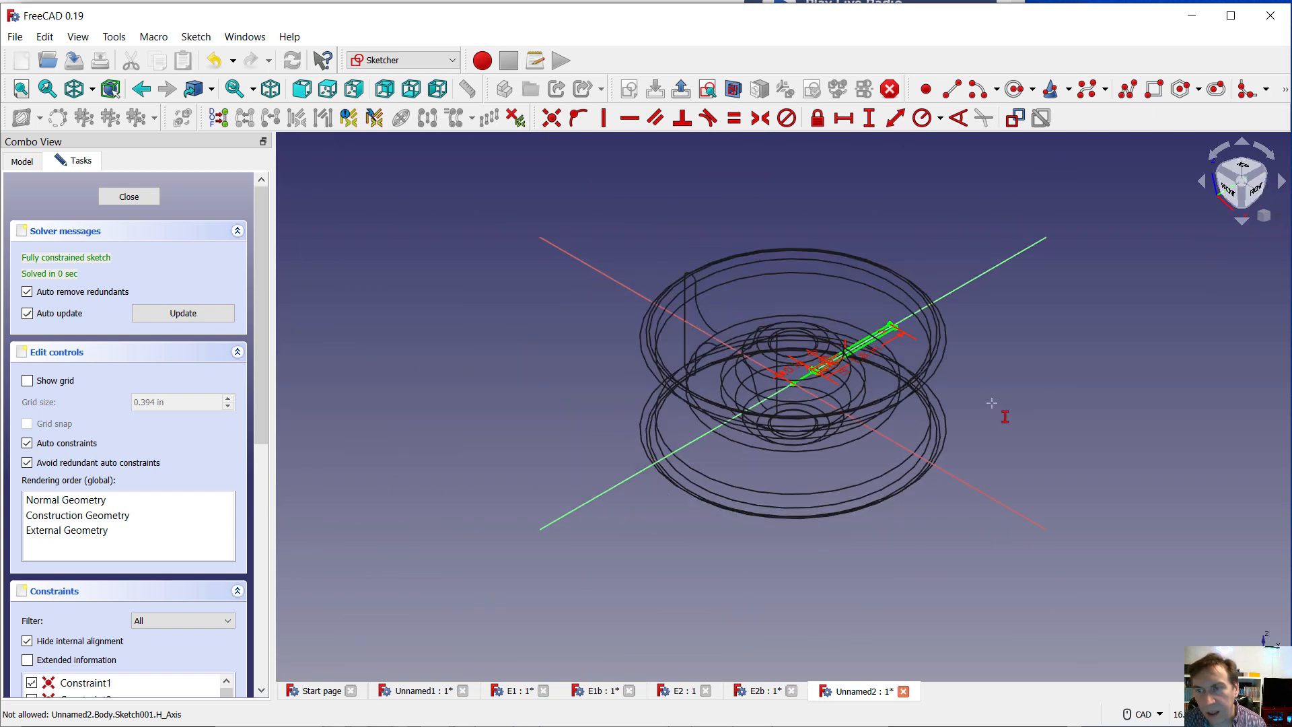
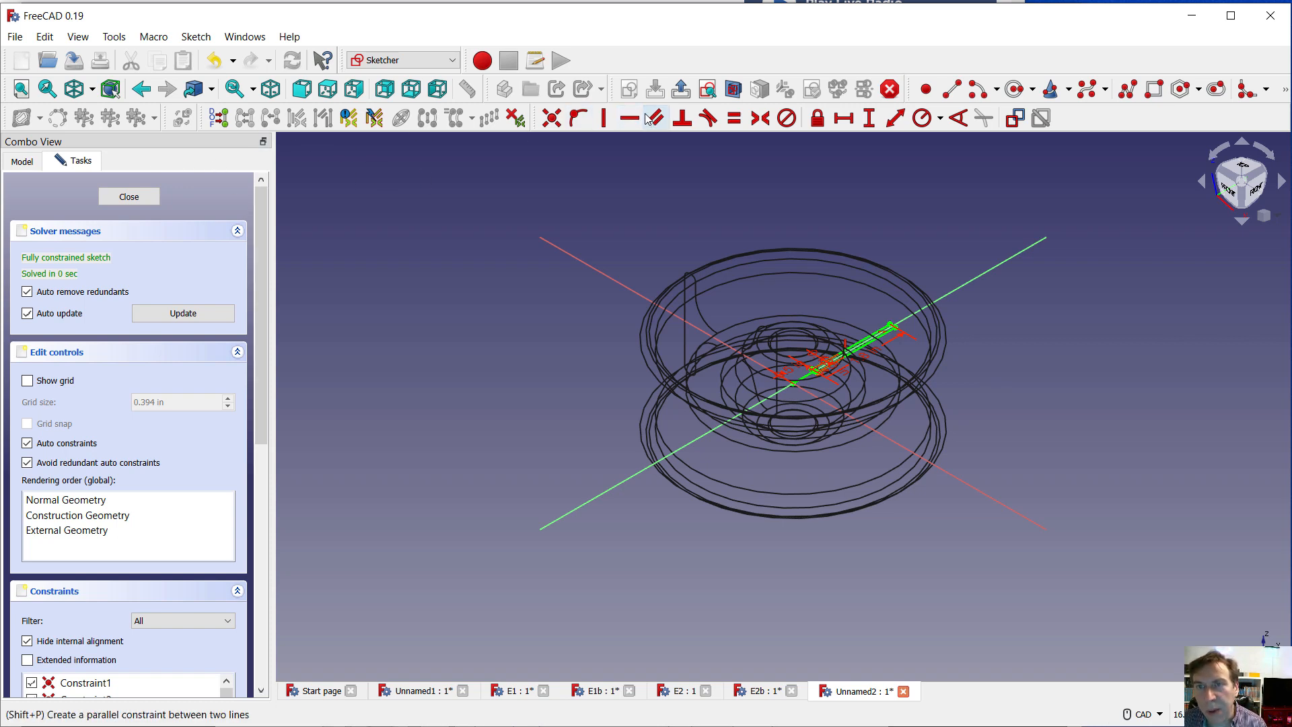
Finish editing the rectangle sketch and set the view's draw style to As is
left_click(130, 196)
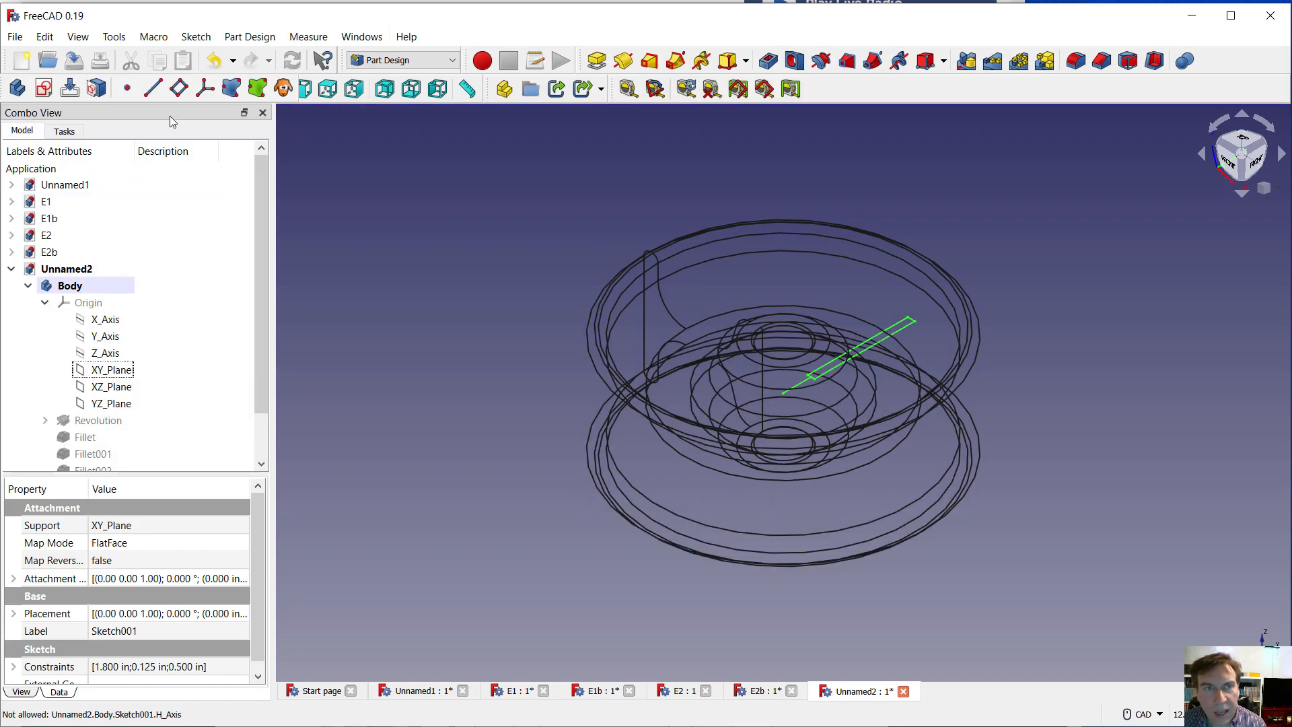
left_click(78, 36)
mouse_move(154, 174)
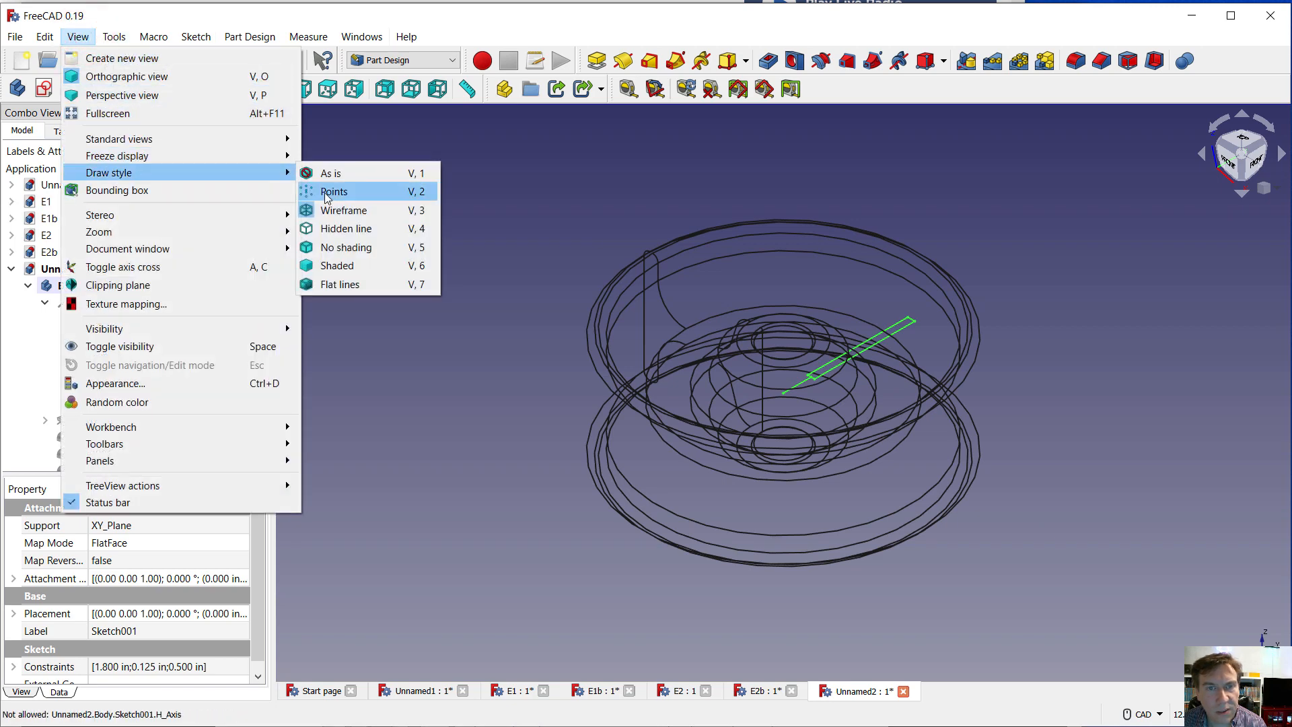
left_click(340, 173)
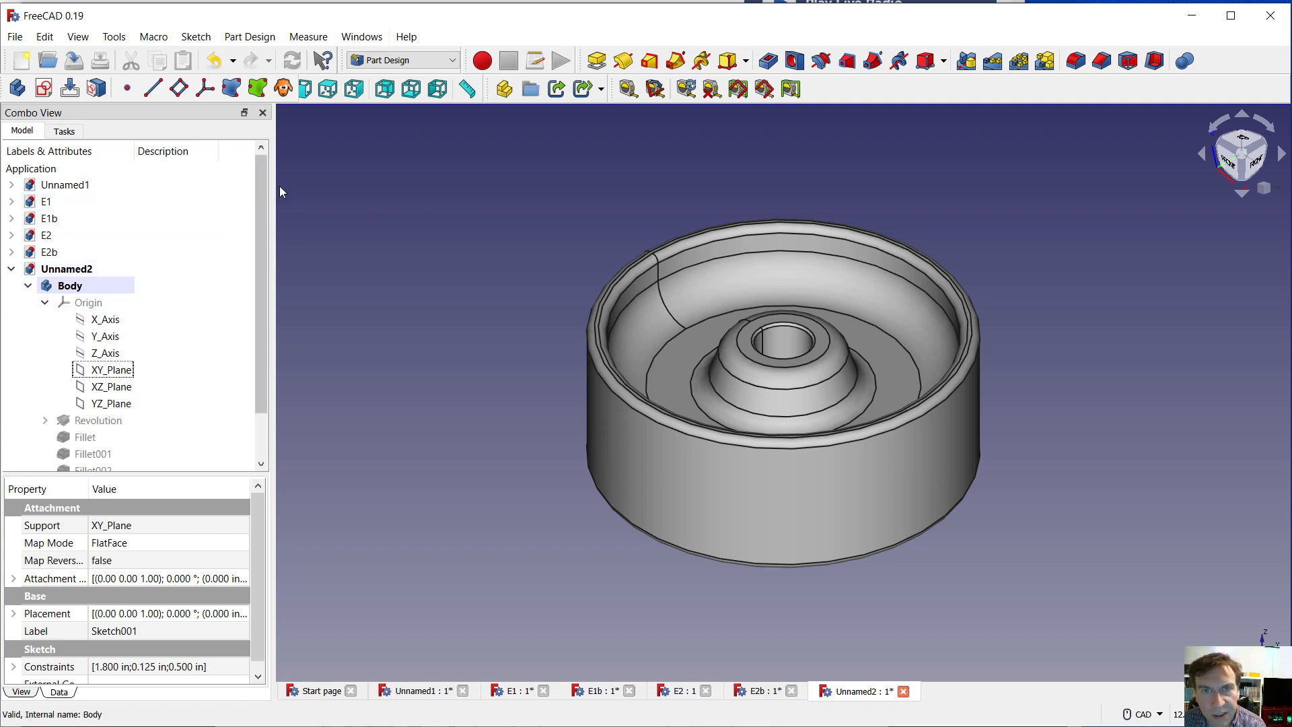
Pad the rectangle sketch 1.375 in, symmetric to its plane, to form a rib between the wheel's hub and rim
left_click(596, 61)
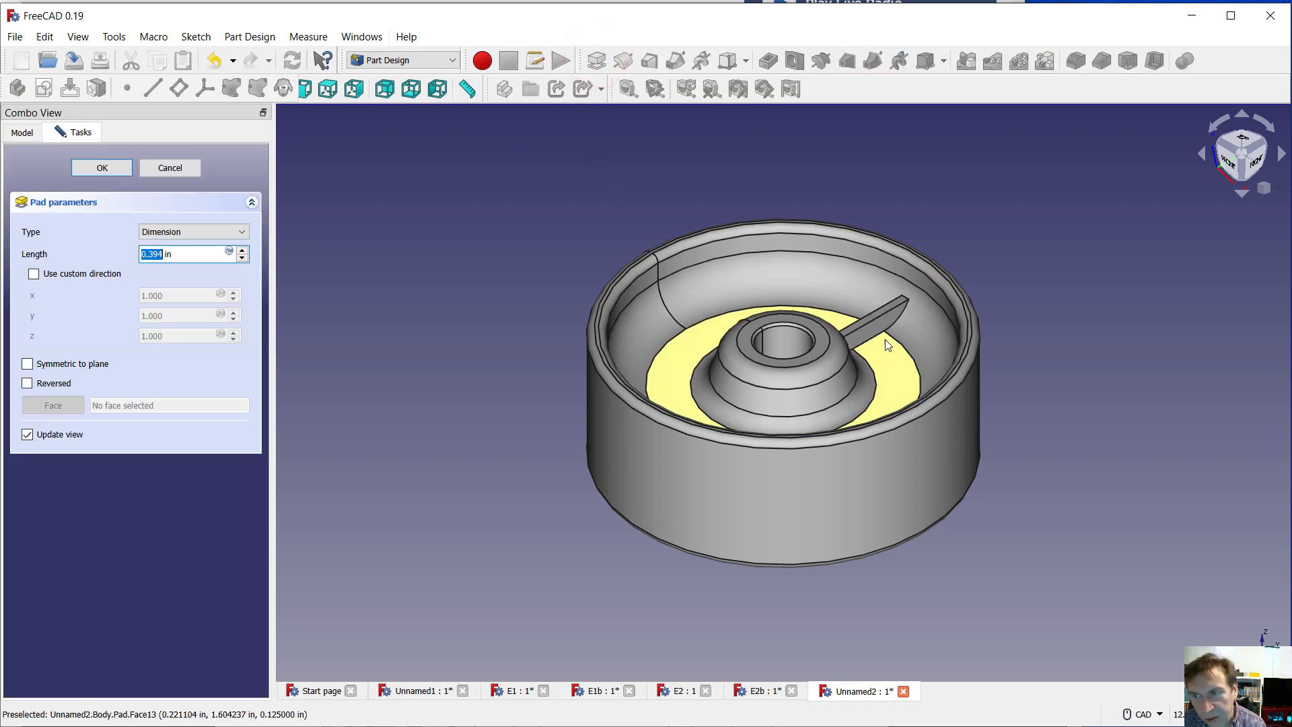
left_click(206, 233)
left_click(205, 232)
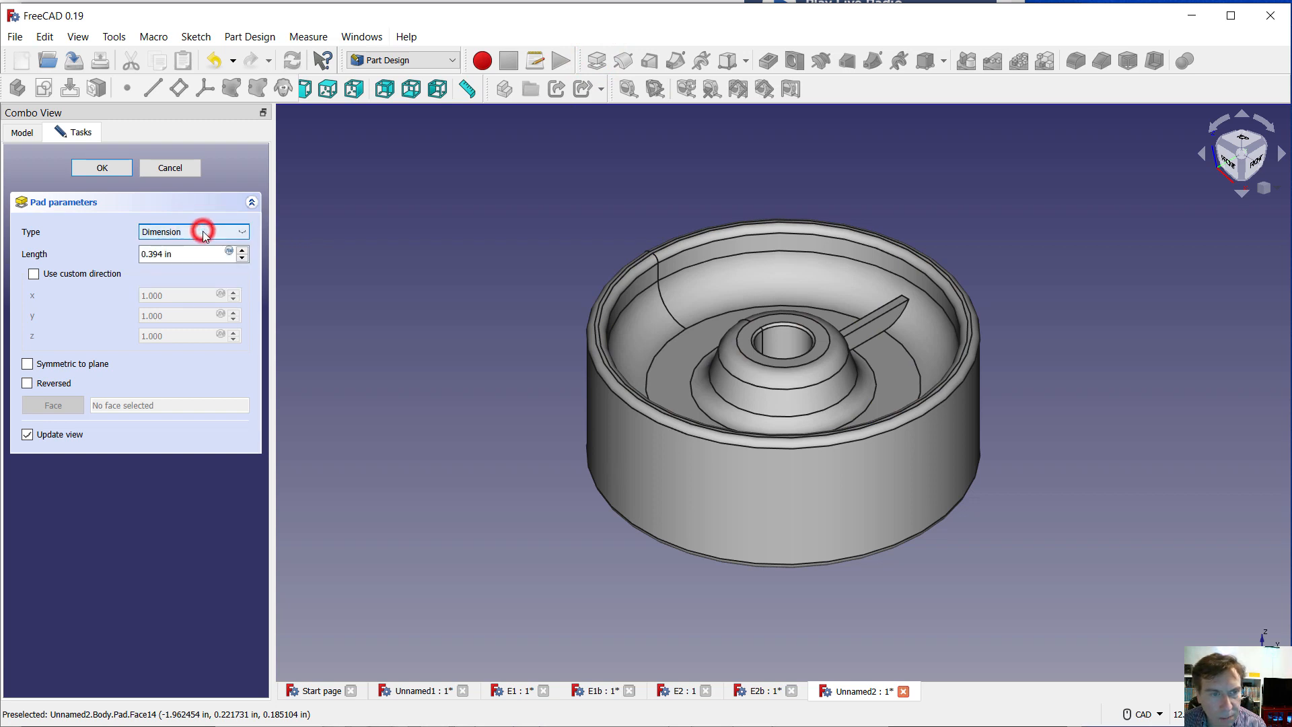
left_click(27, 364)
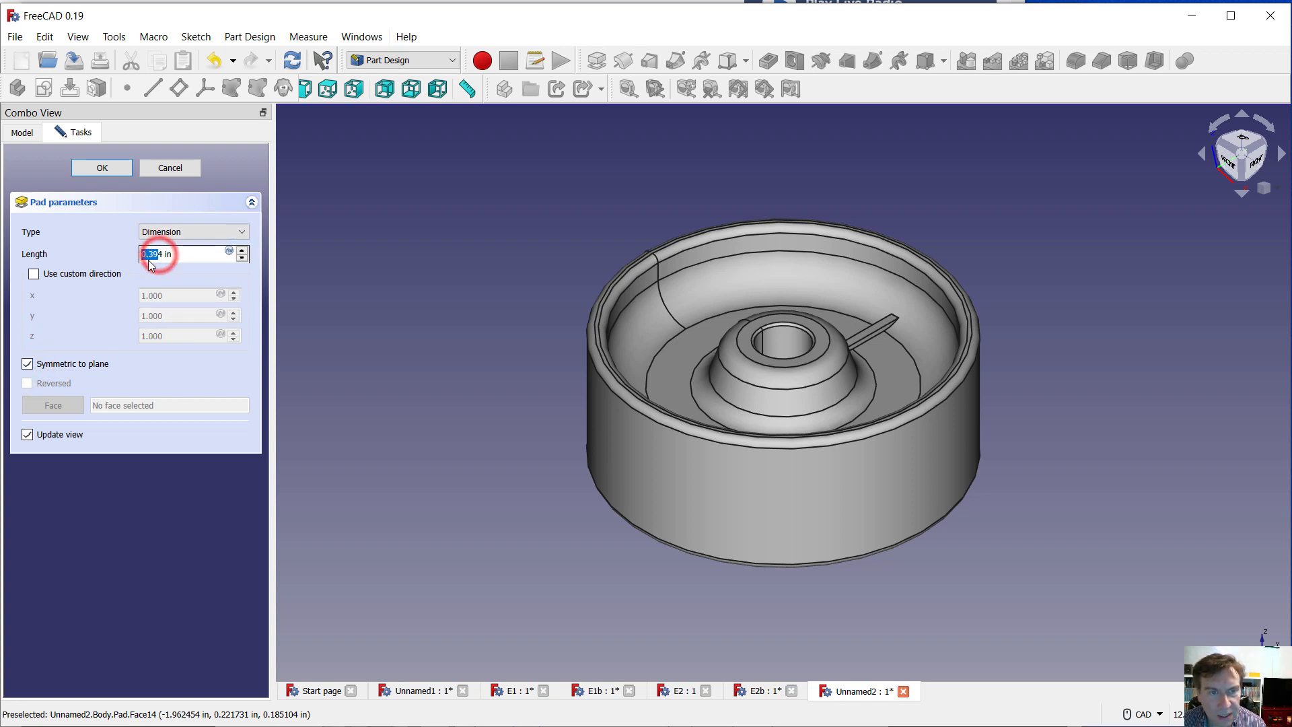
double_click(153, 254)
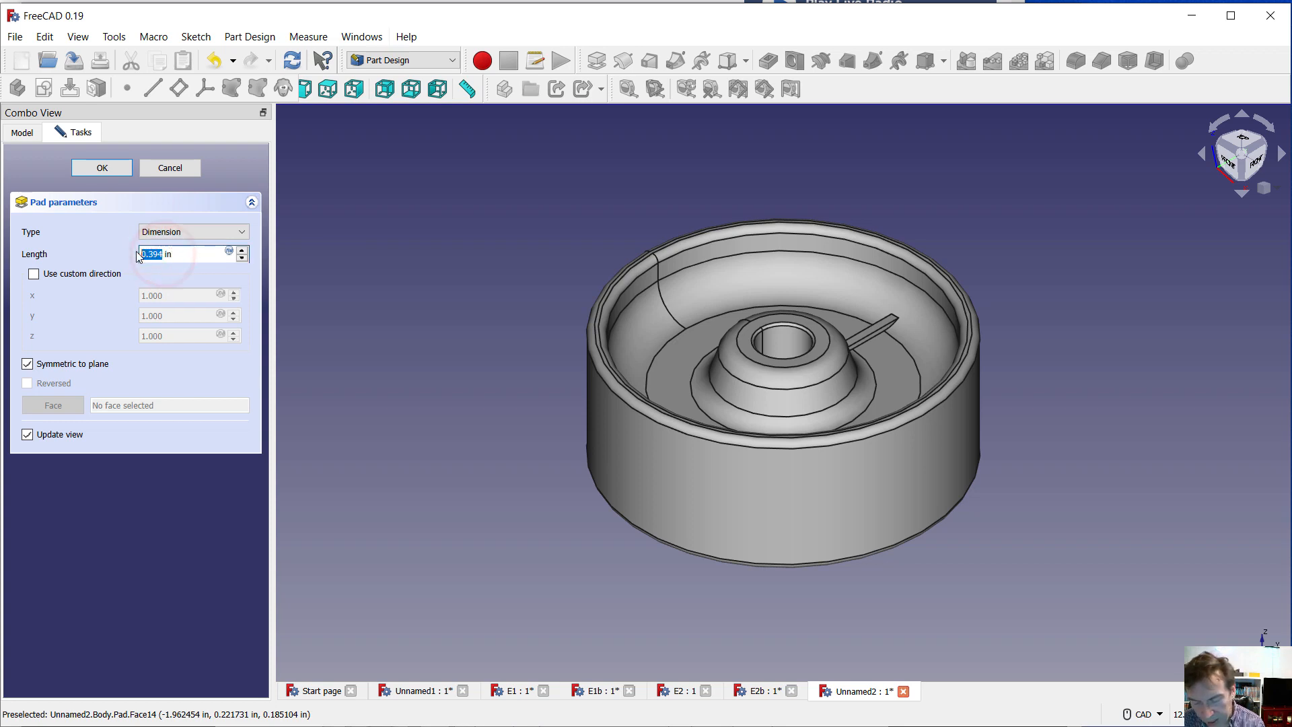
type("1")
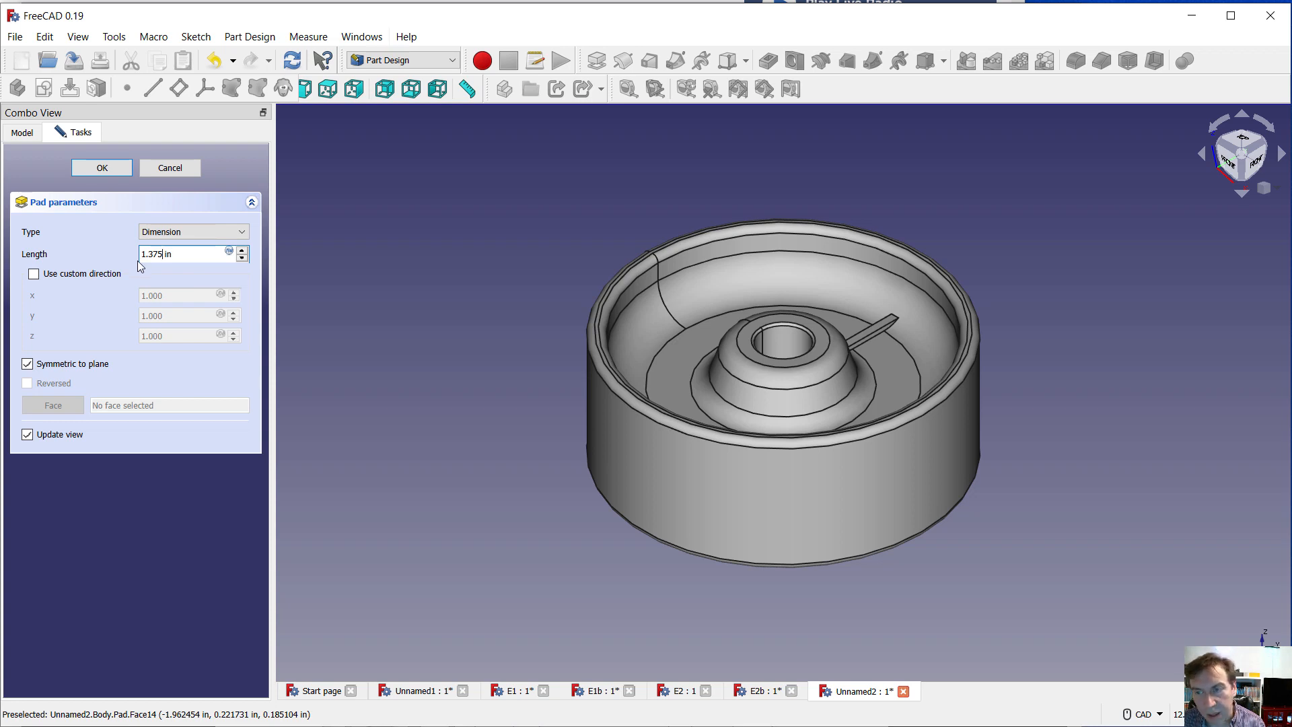
key("Return")
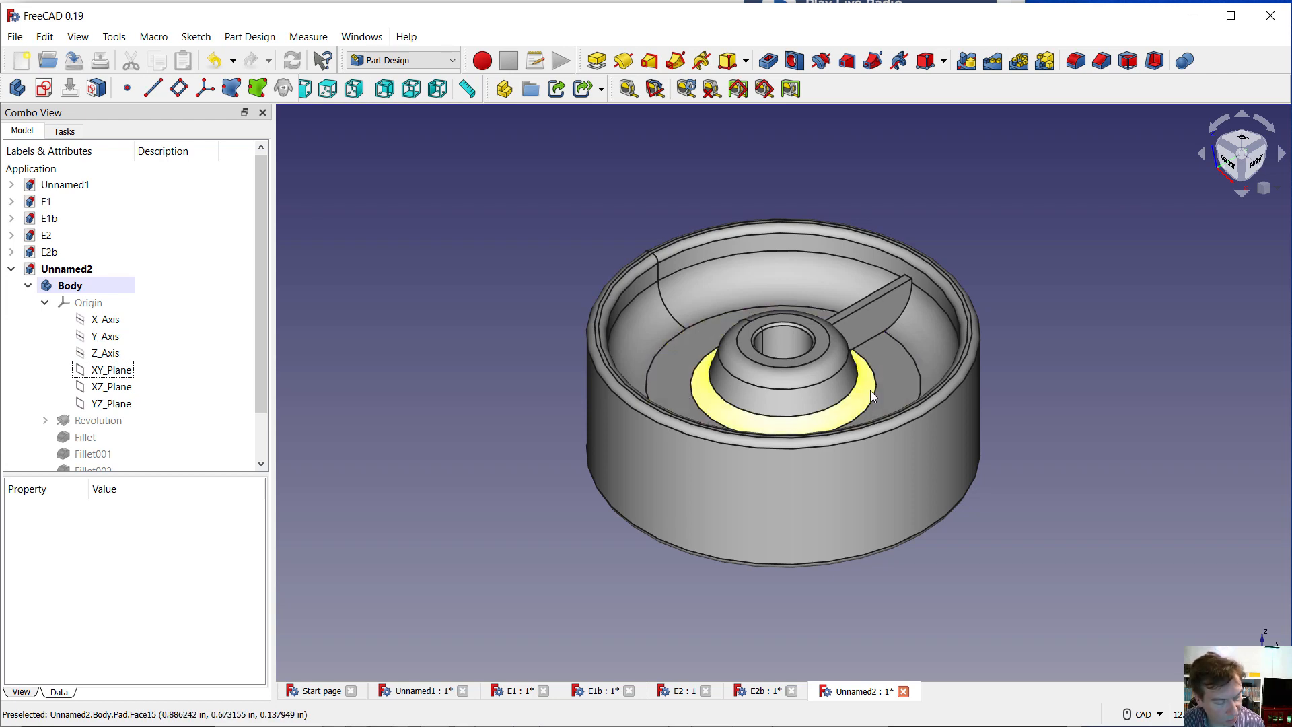
Create a polar pattern of the rib pad with 8 occurrences over 360° about the normal sketch axis
middle_click_drag(870, 390, 853, 416)
left_click(1070, 343)
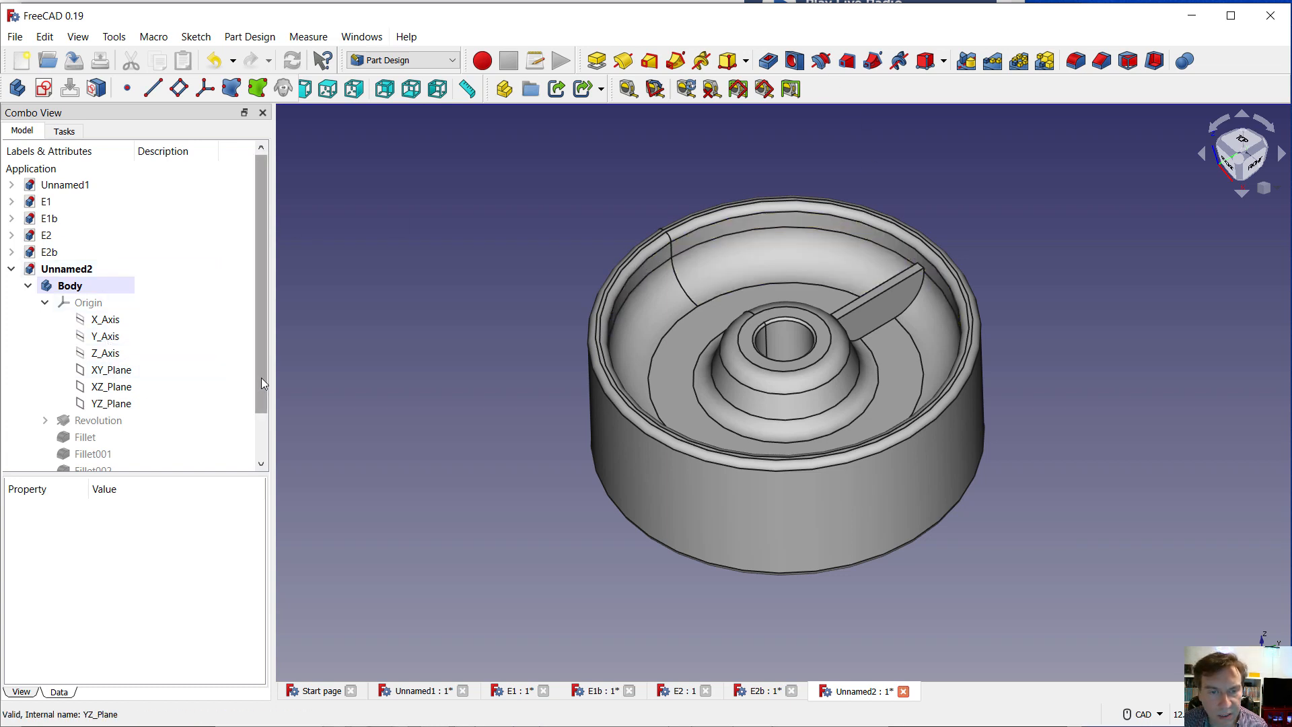
scroll(261, 380, "down", 1)
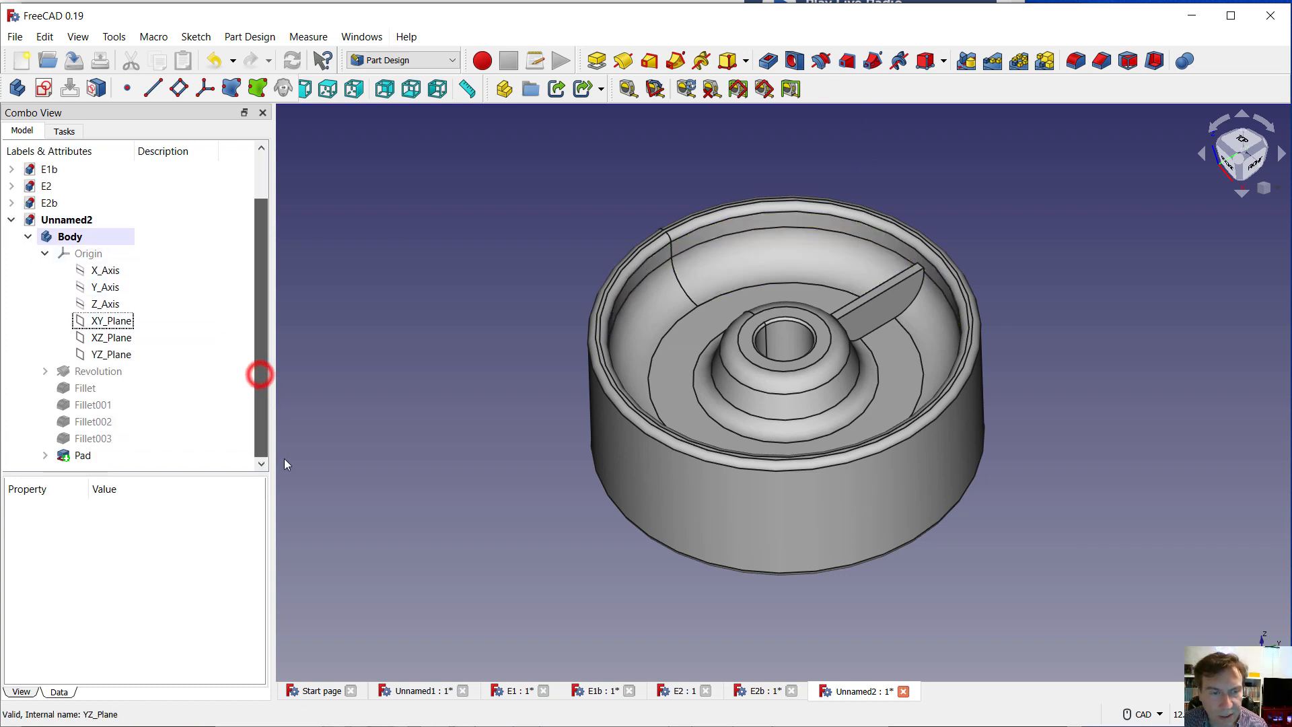
left_click(68, 455)
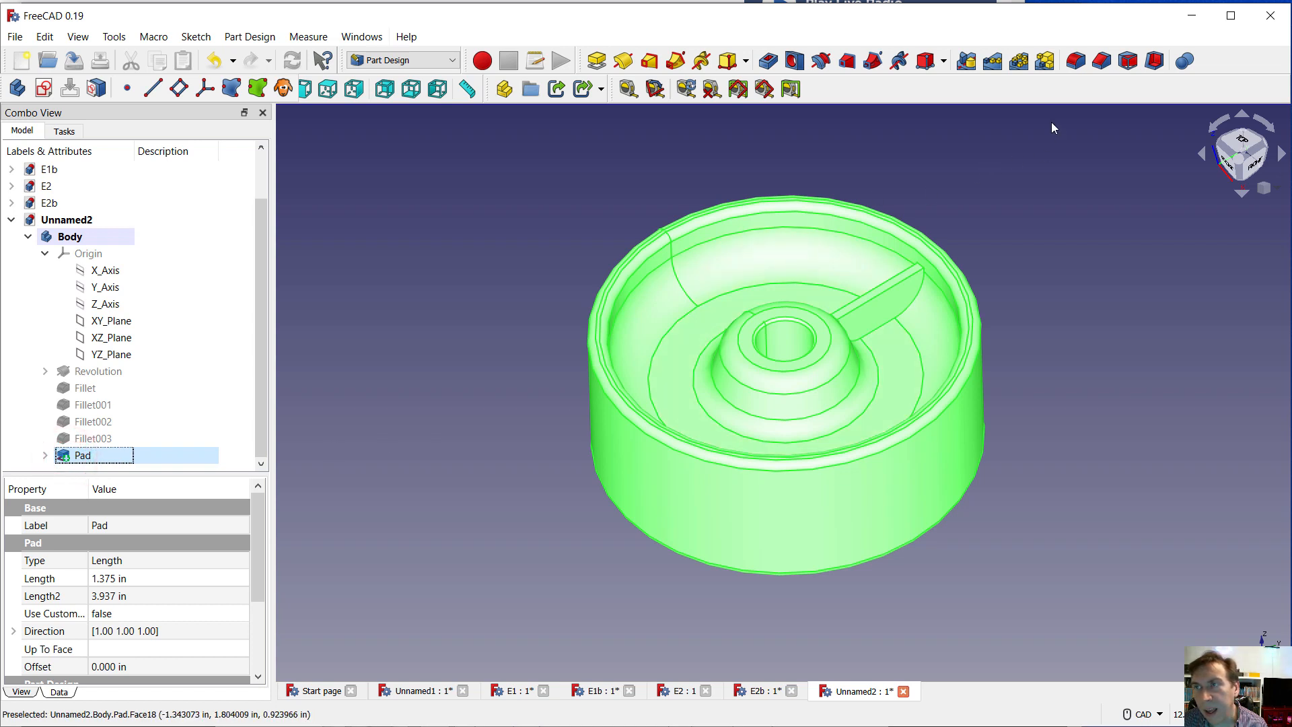
left_click(1017, 61)
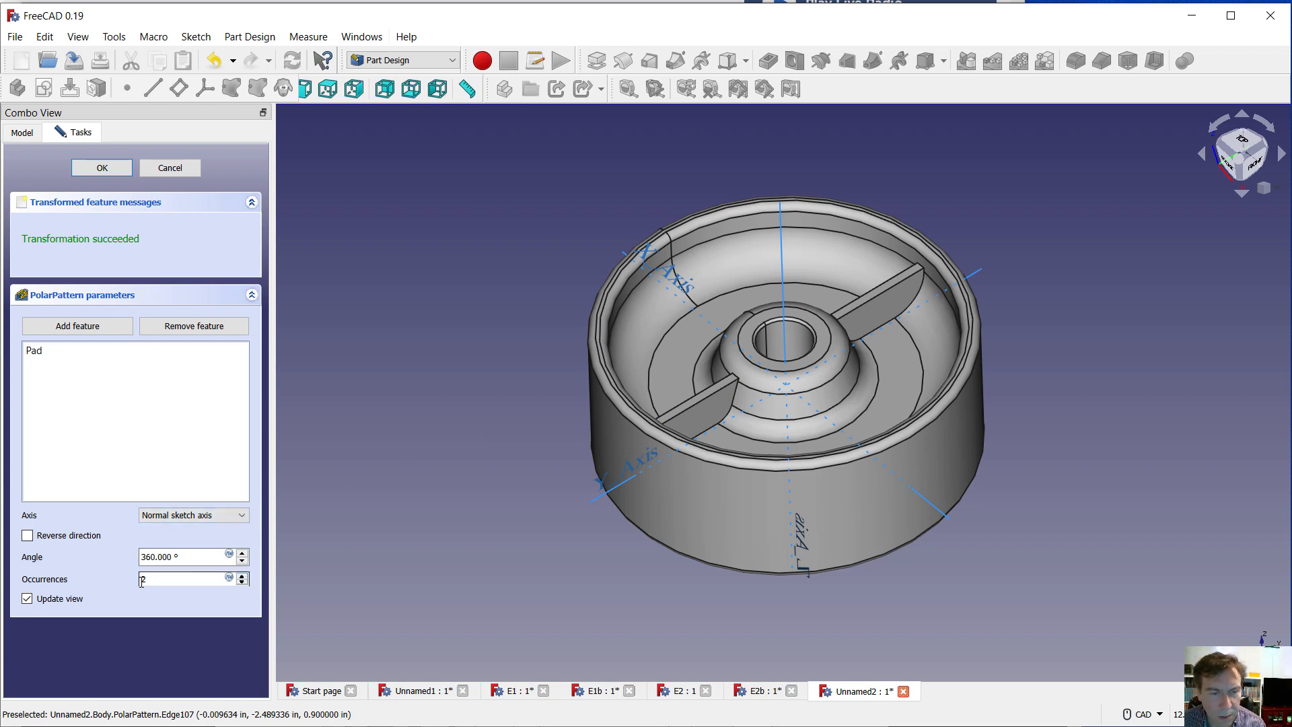
left_click(242, 575)
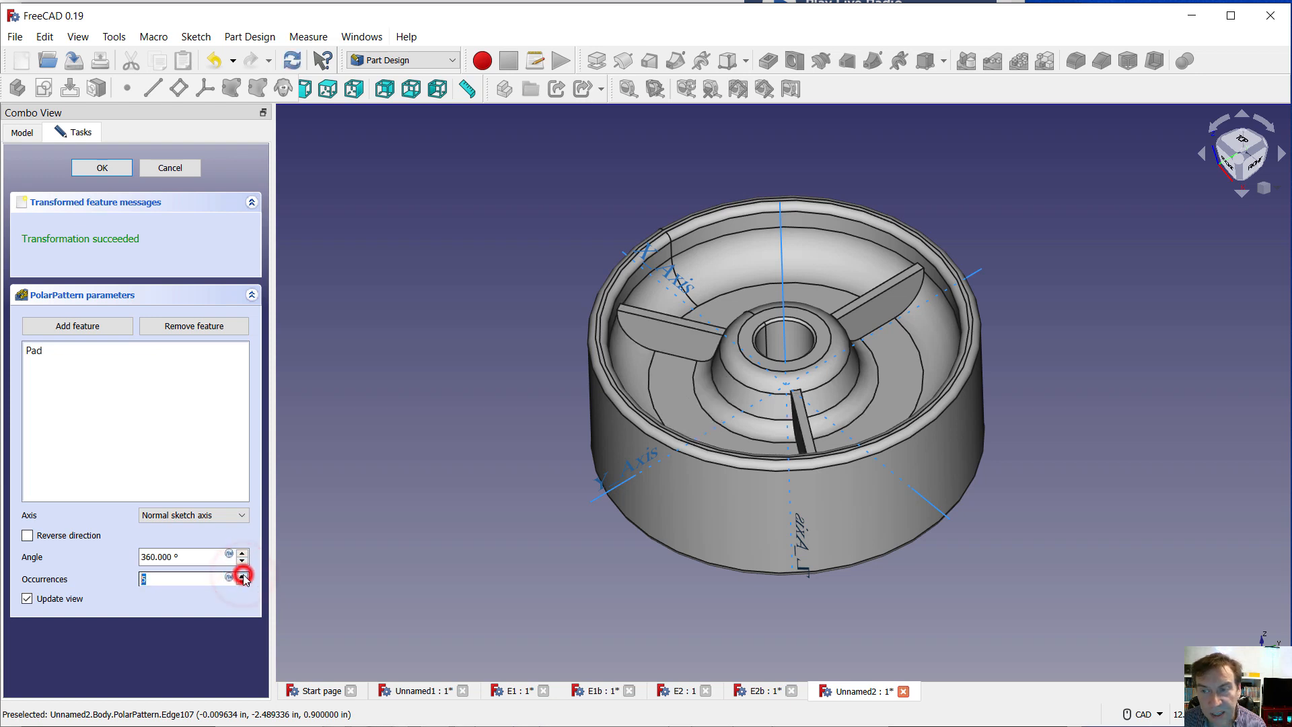
left_click(243, 576)
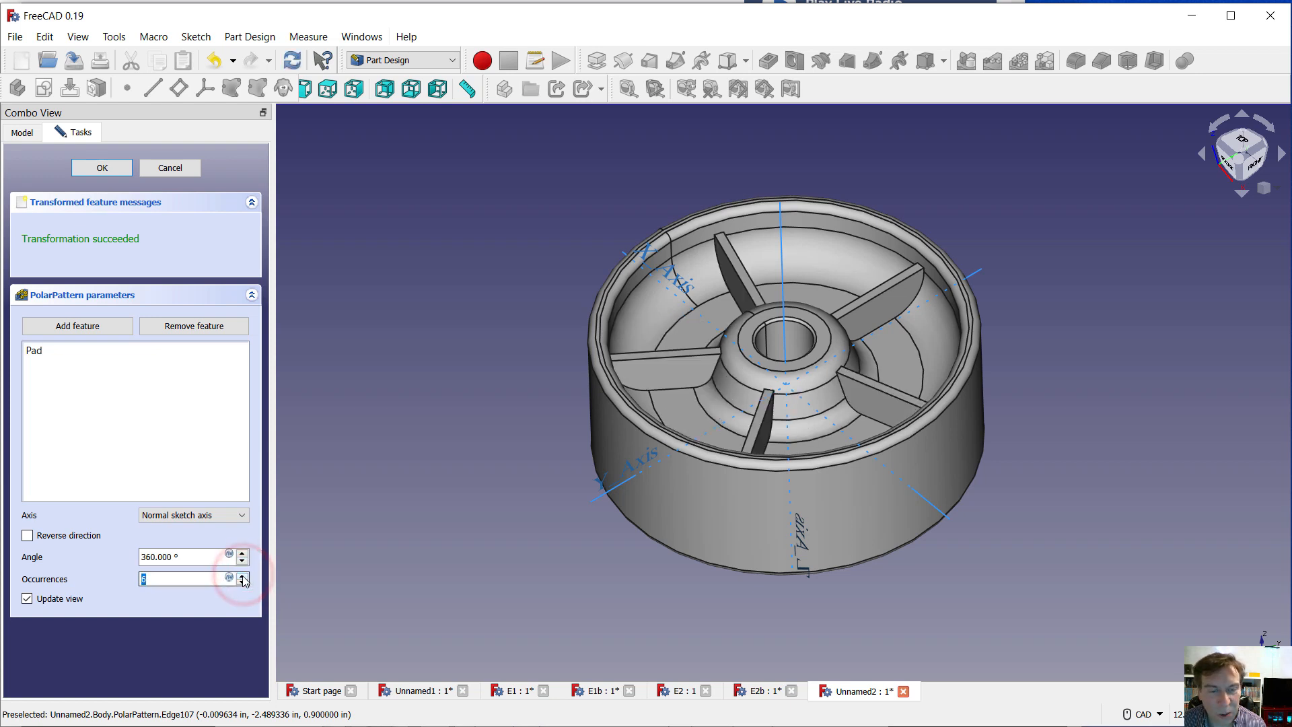
left_click(242, 575)
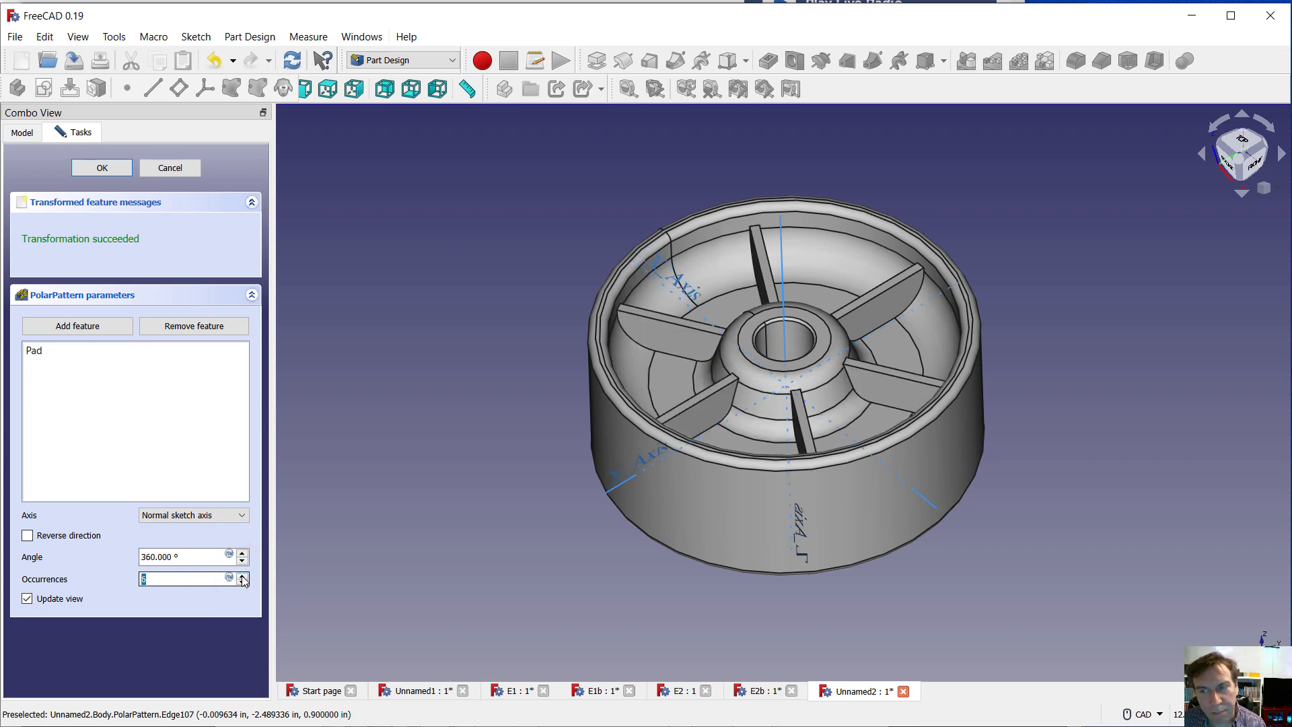
left_click(243, 575)
left_click(242, 575)
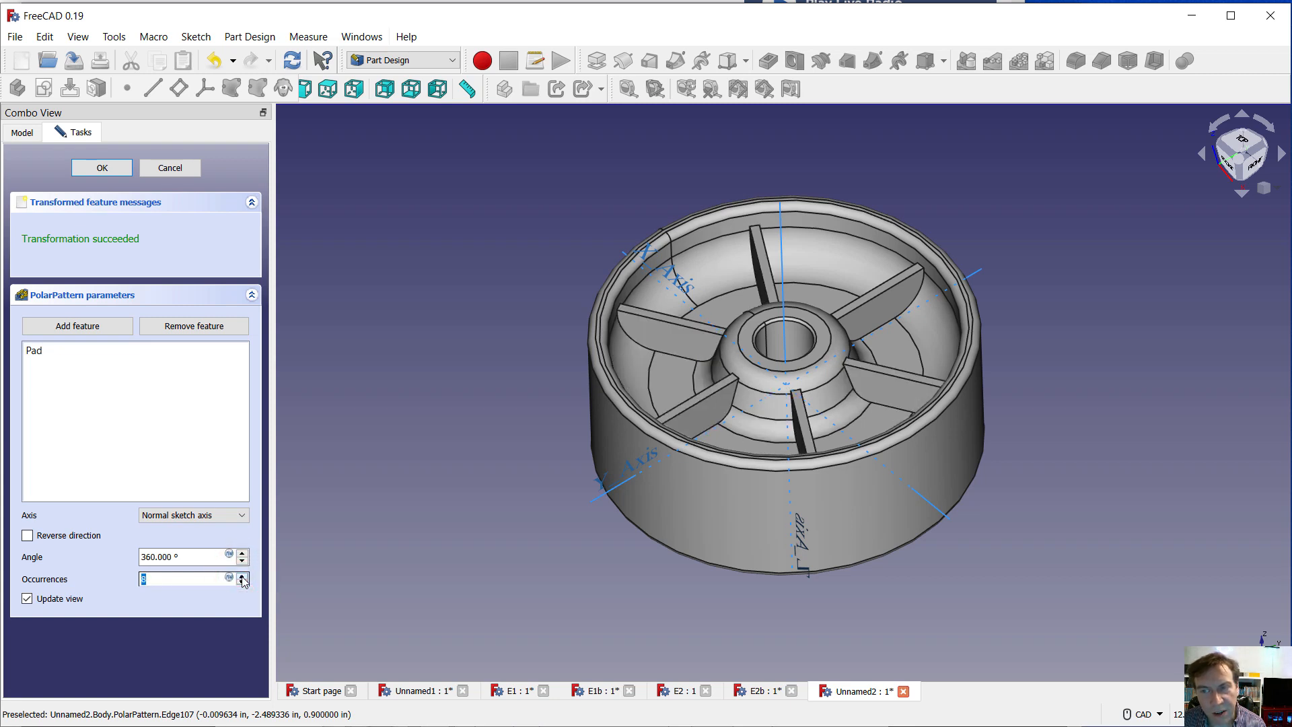
left_click(242, 575)
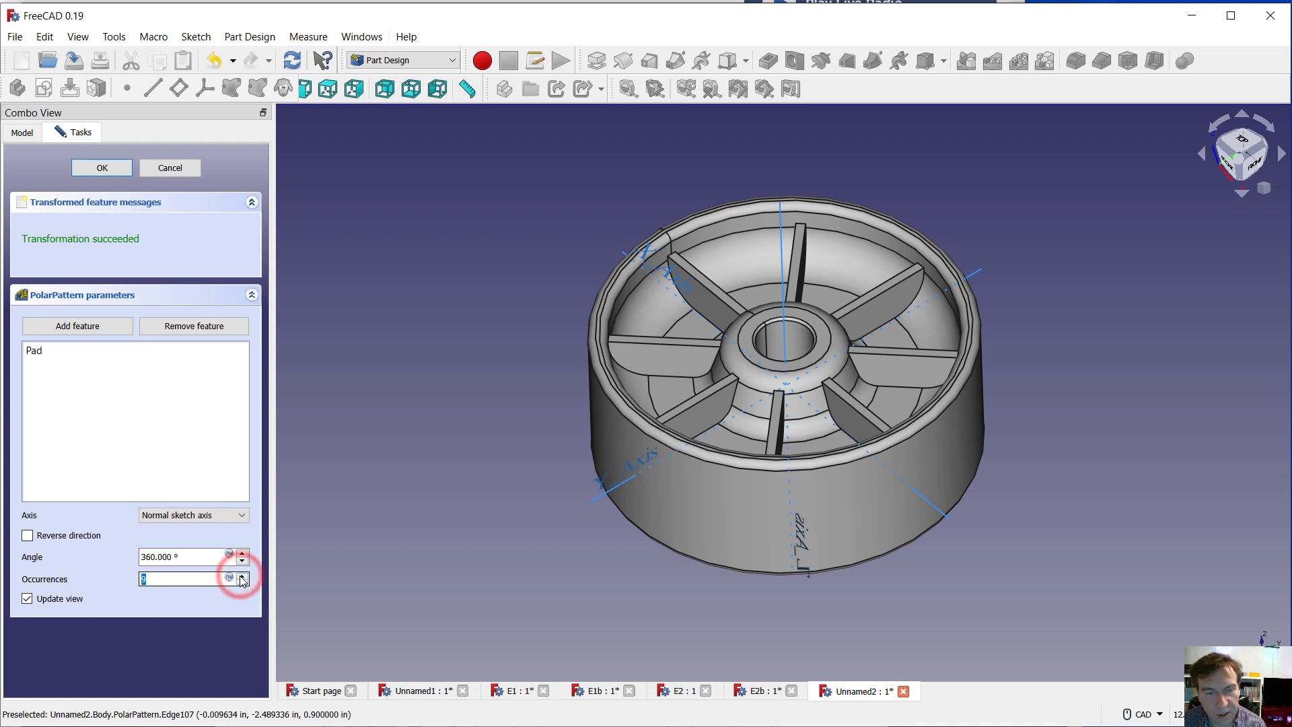
left_click(242, 575)
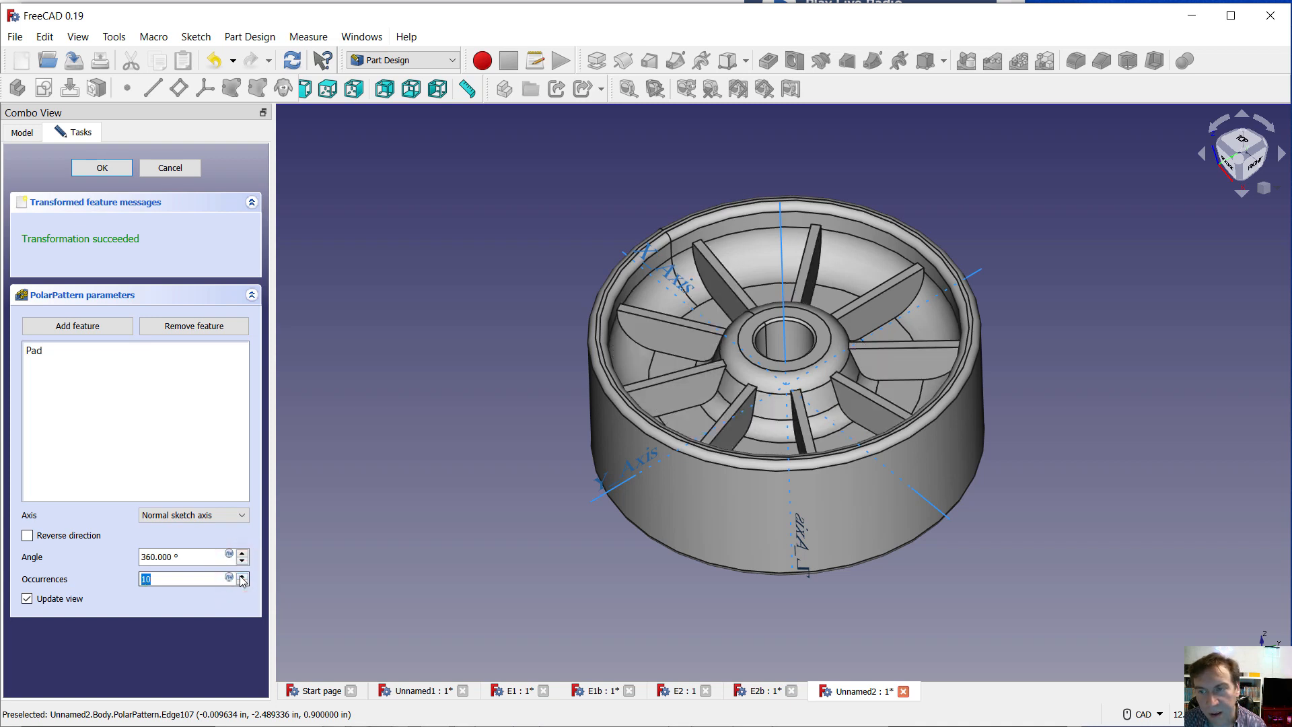
left_click(242, 583)
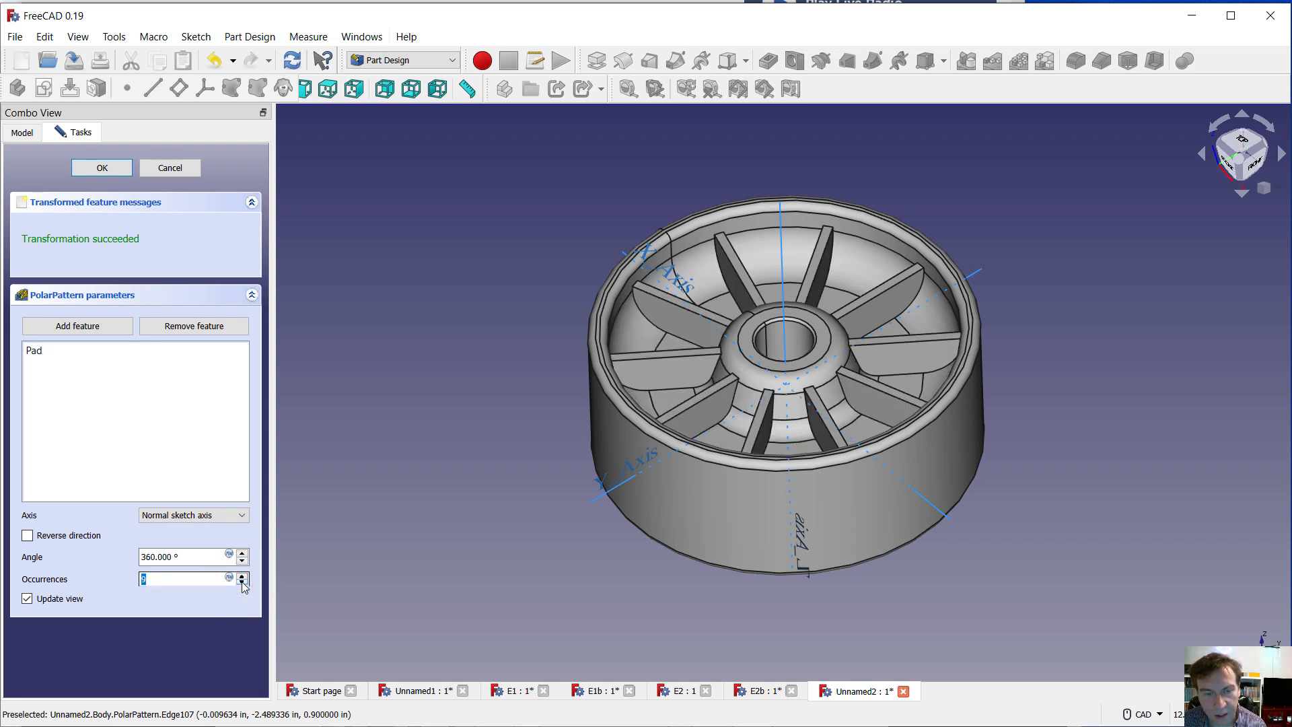
left_click(242, 583)
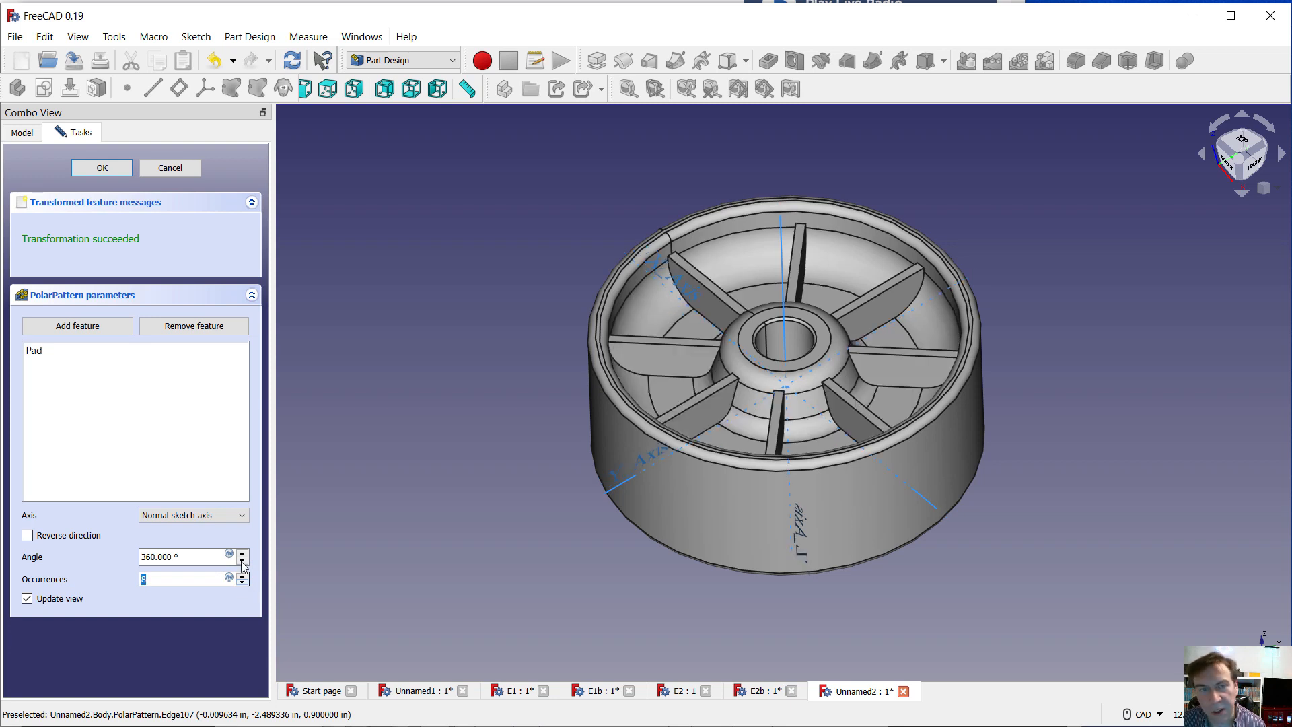
left_click(95, 168)
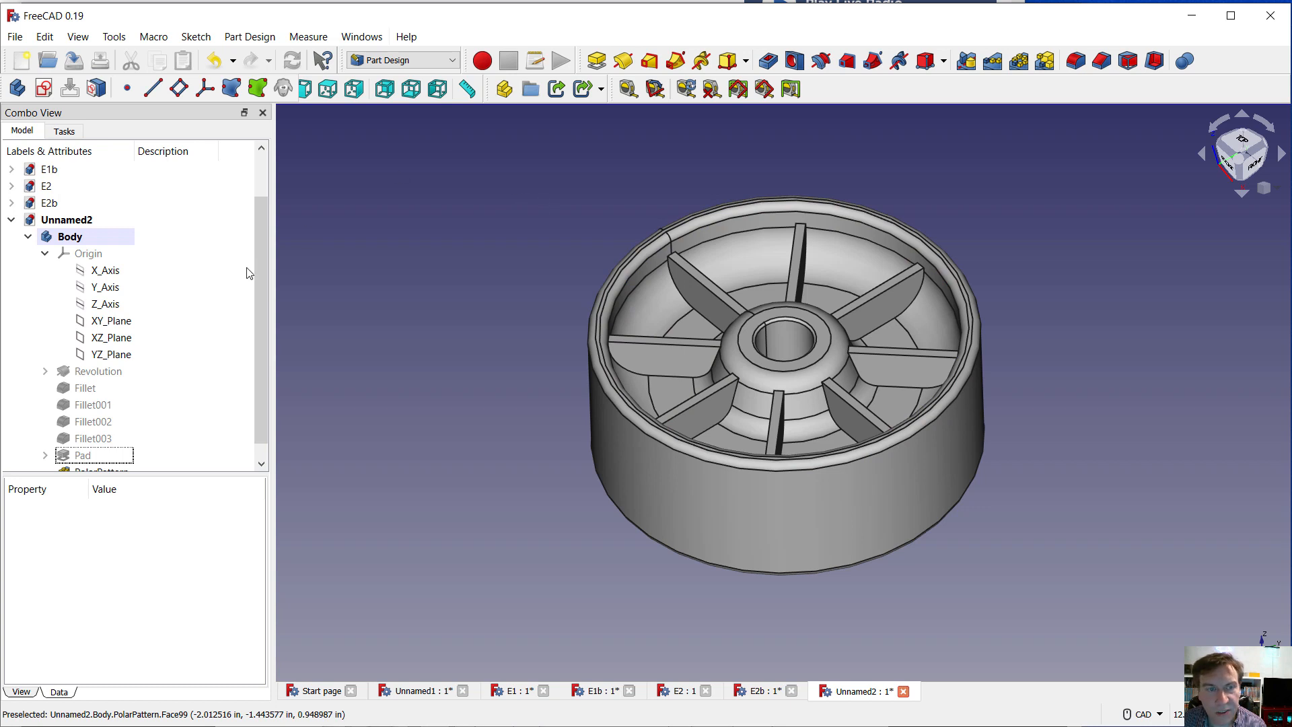
Start a new sketch on the XZ plane and set the draw style to Wireframe
left_click(105, 338)
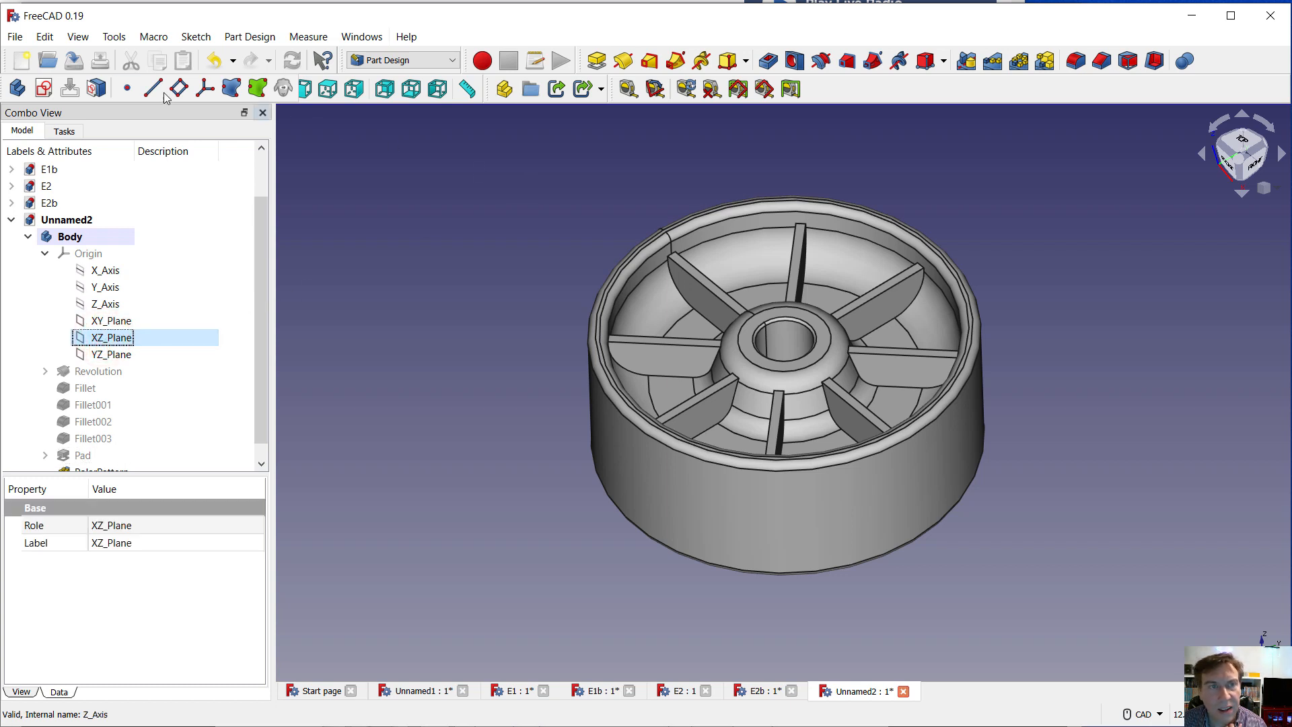
left_click(45, 88)
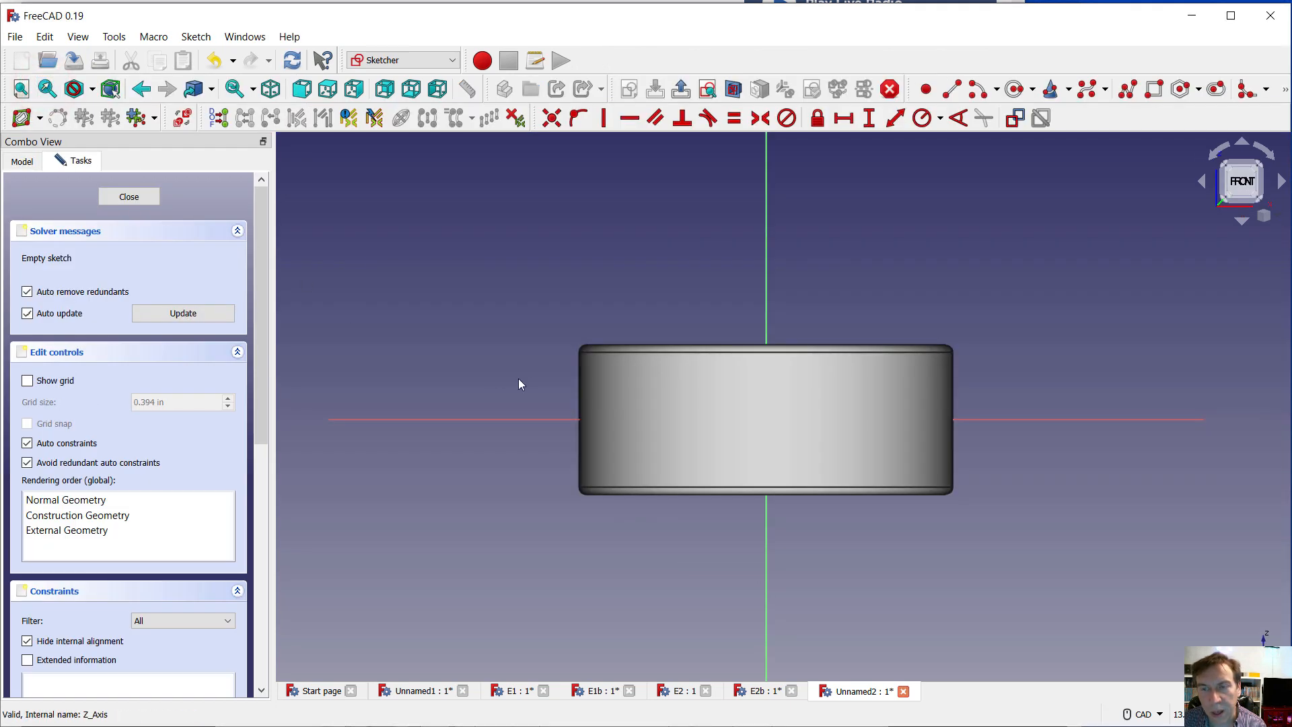
left_click(68, 38)
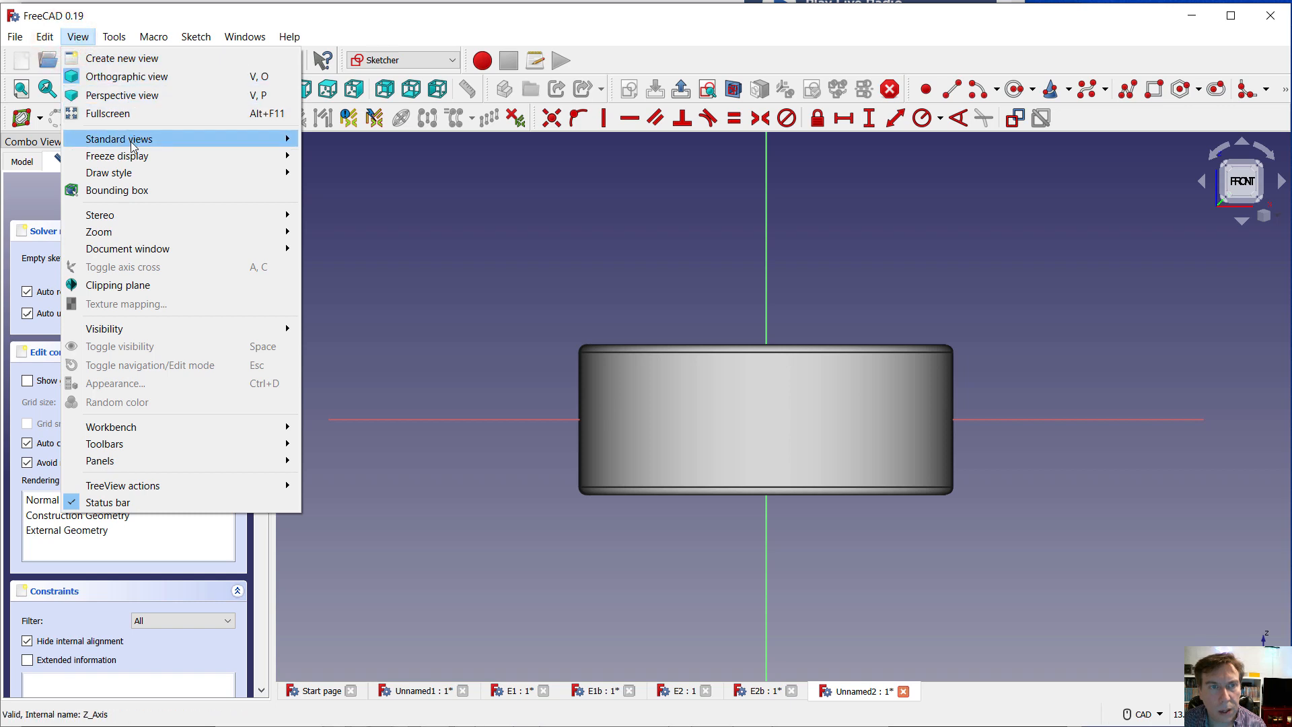
mouse_move(154, 178)
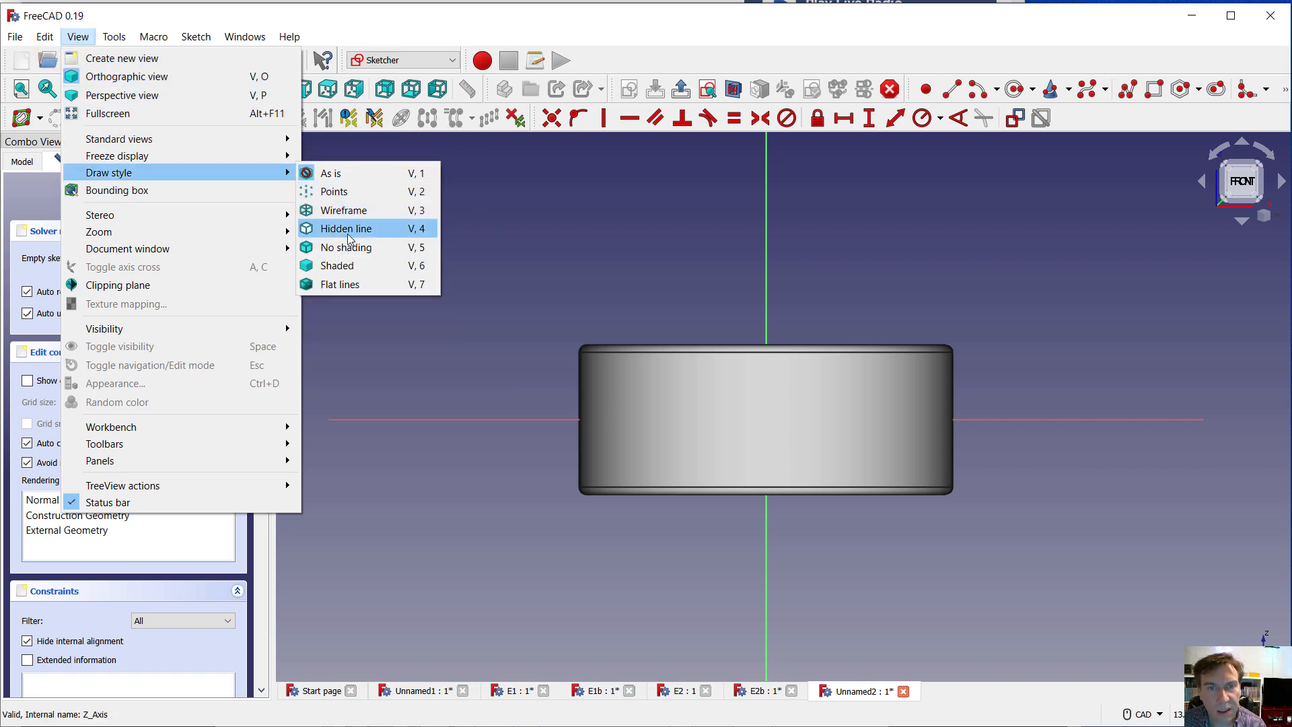
left_click(343, 211)
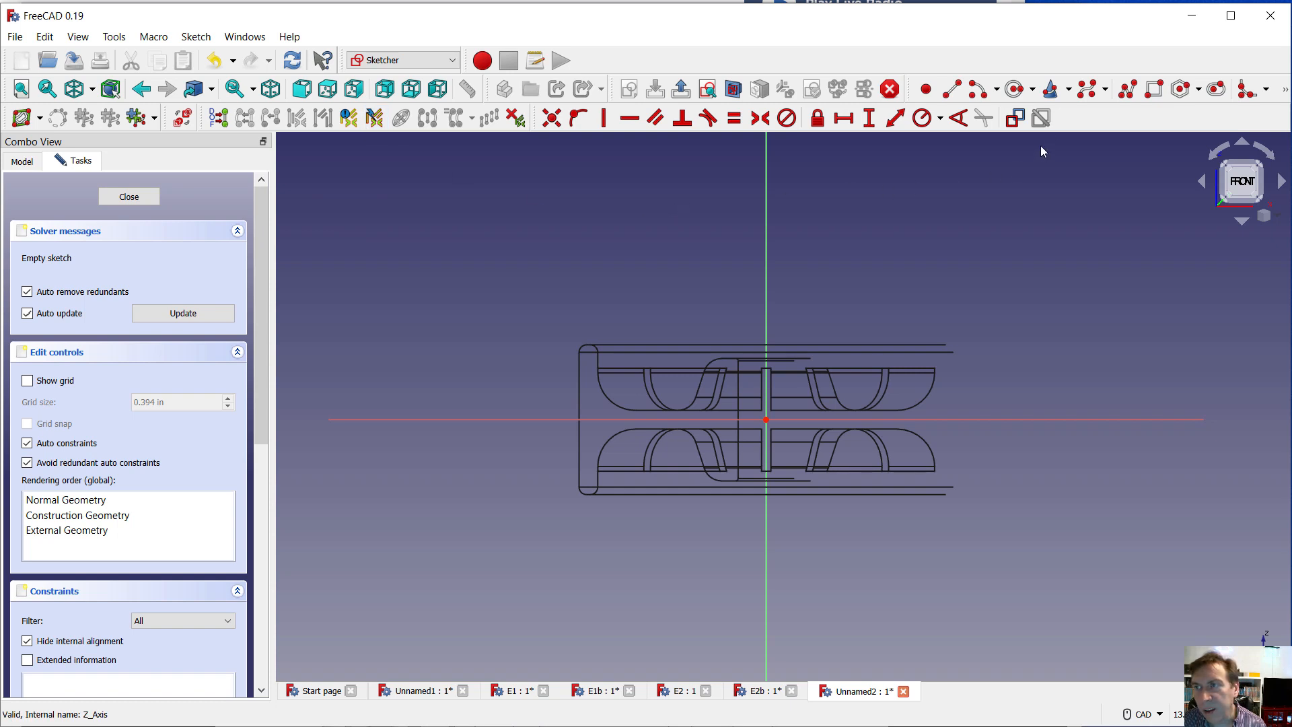
Sketch a circle of about 15.5 mm radius centred on the horizontal axis at the wheel's outer edge, plus a smaller circle above and inward
left_click(1014, 88)
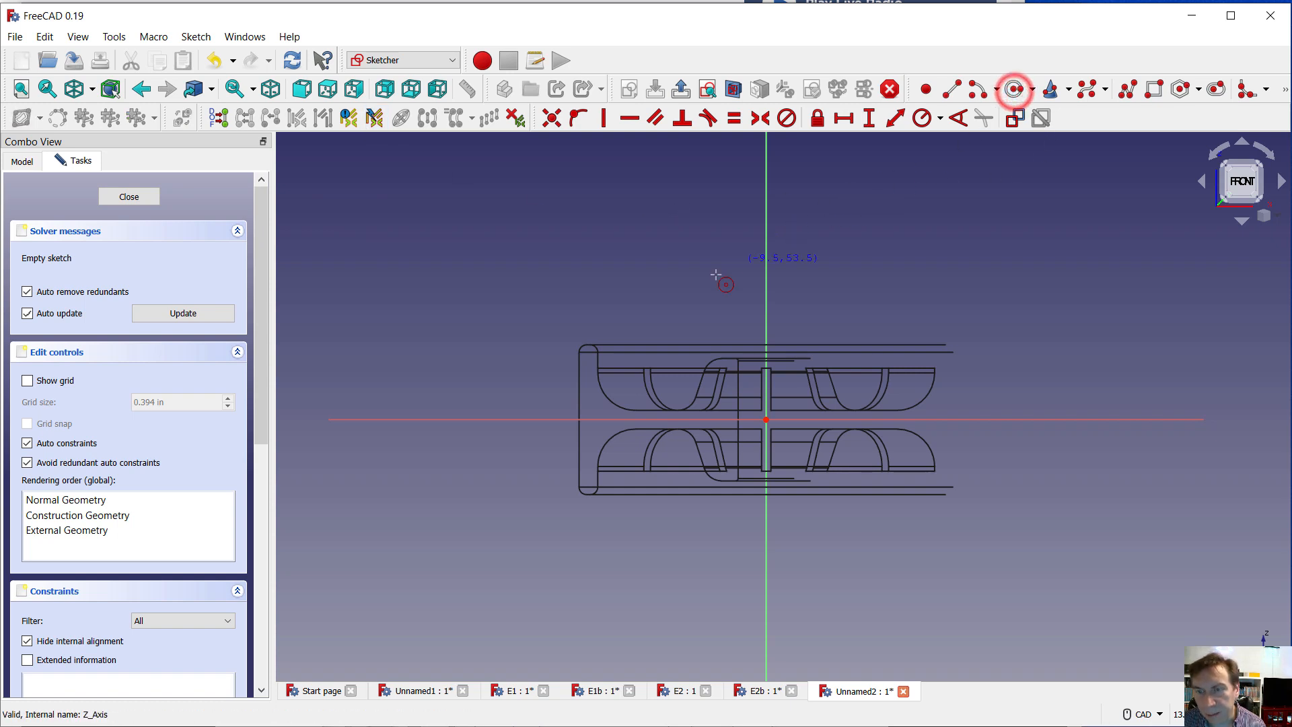
left_click(578, 420)
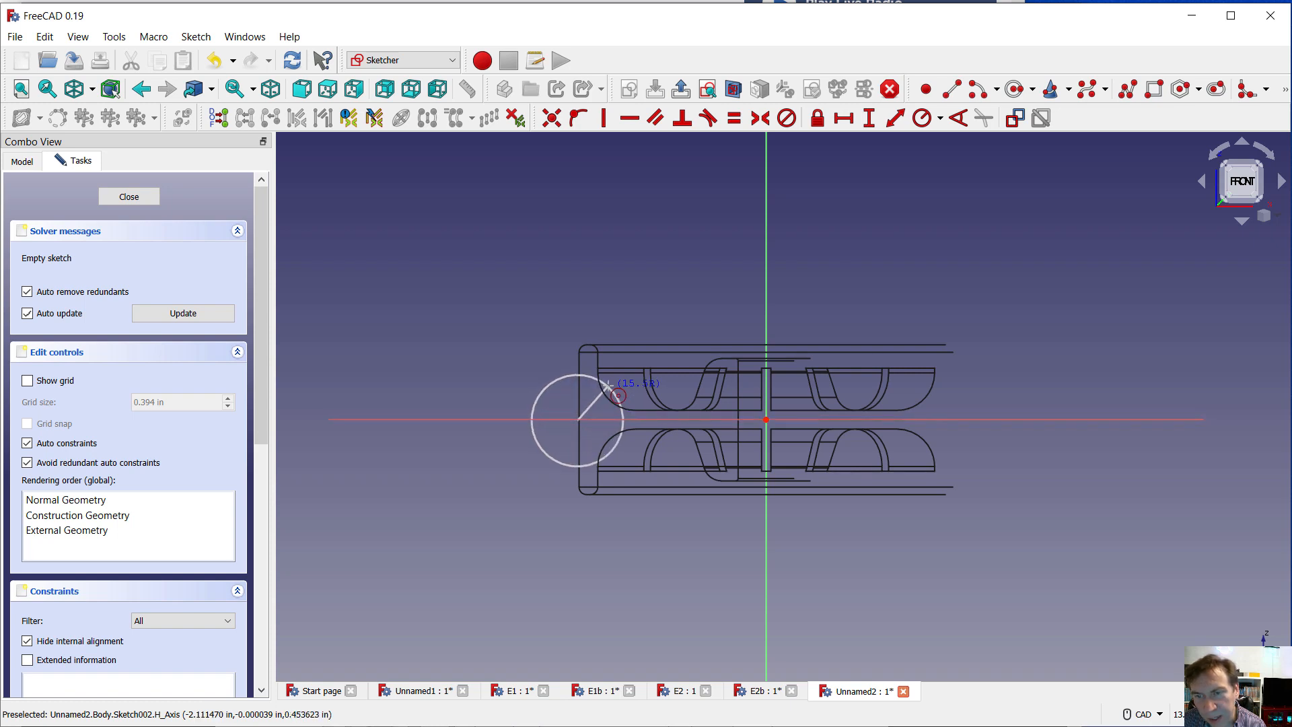
left_click(609, 385)
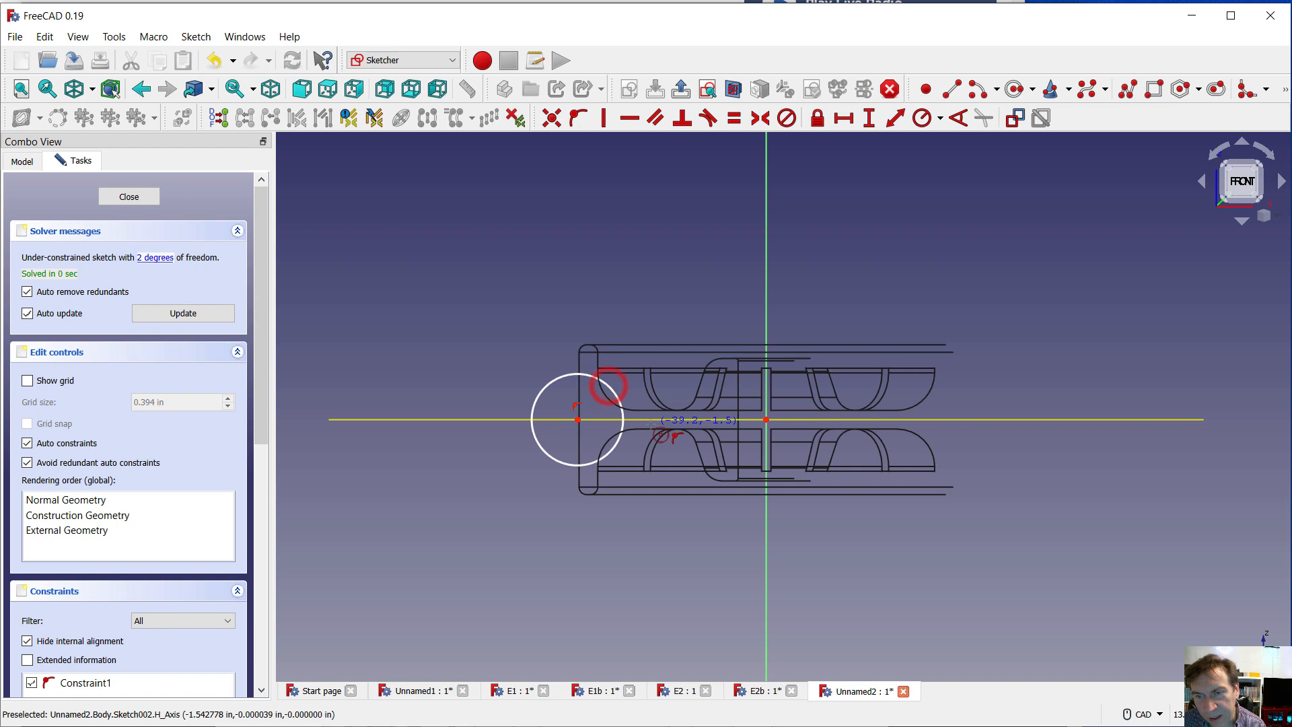
left_click(661, 367)
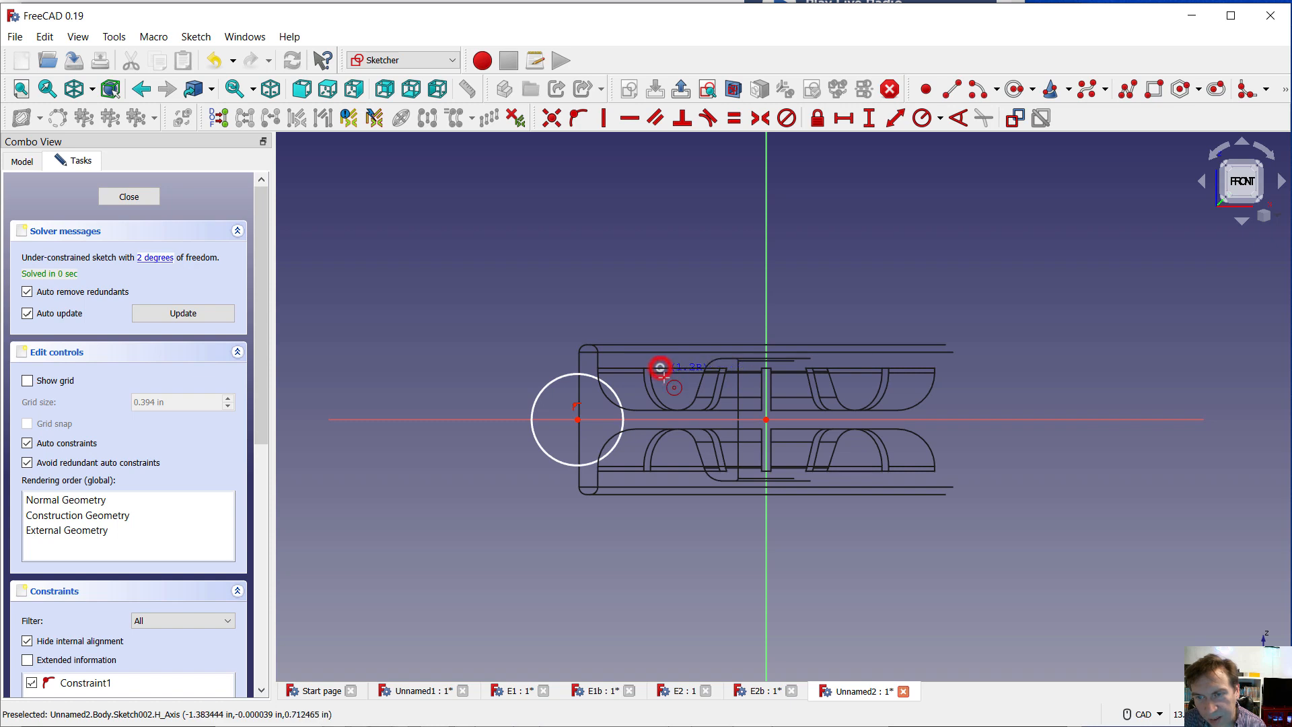
left_click(670, 401)
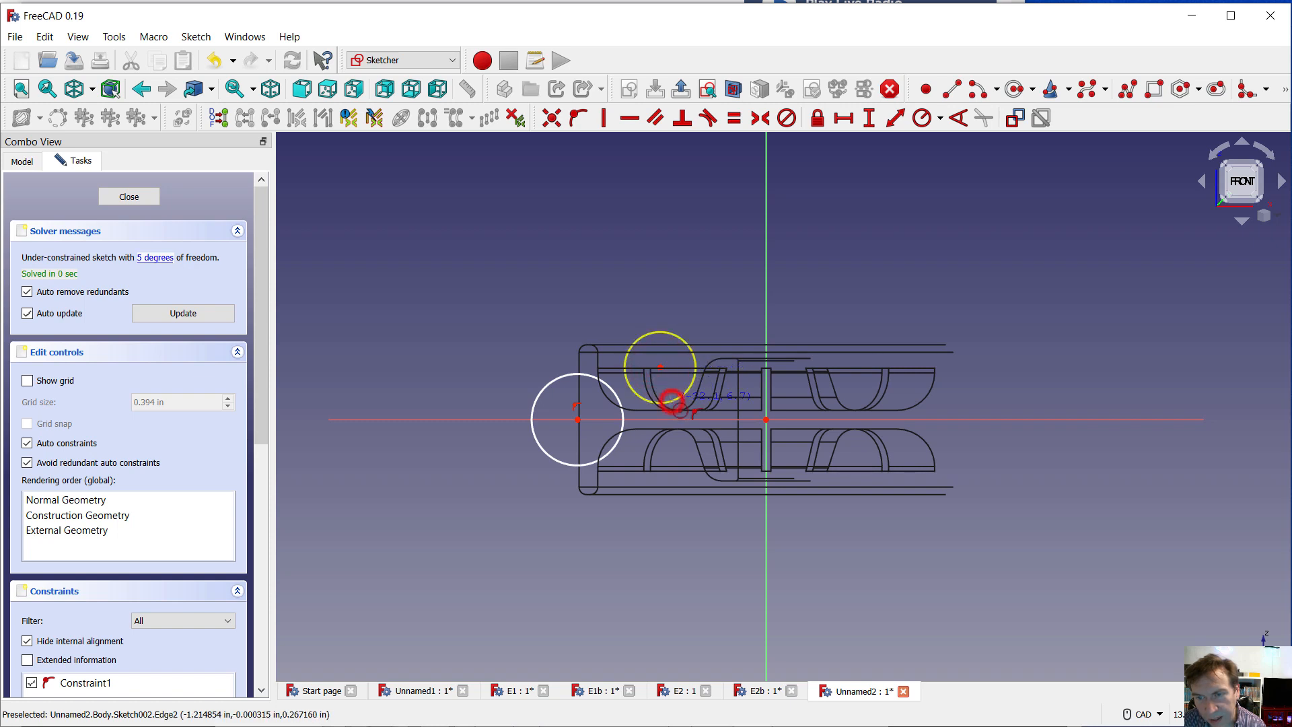
key("Escape")
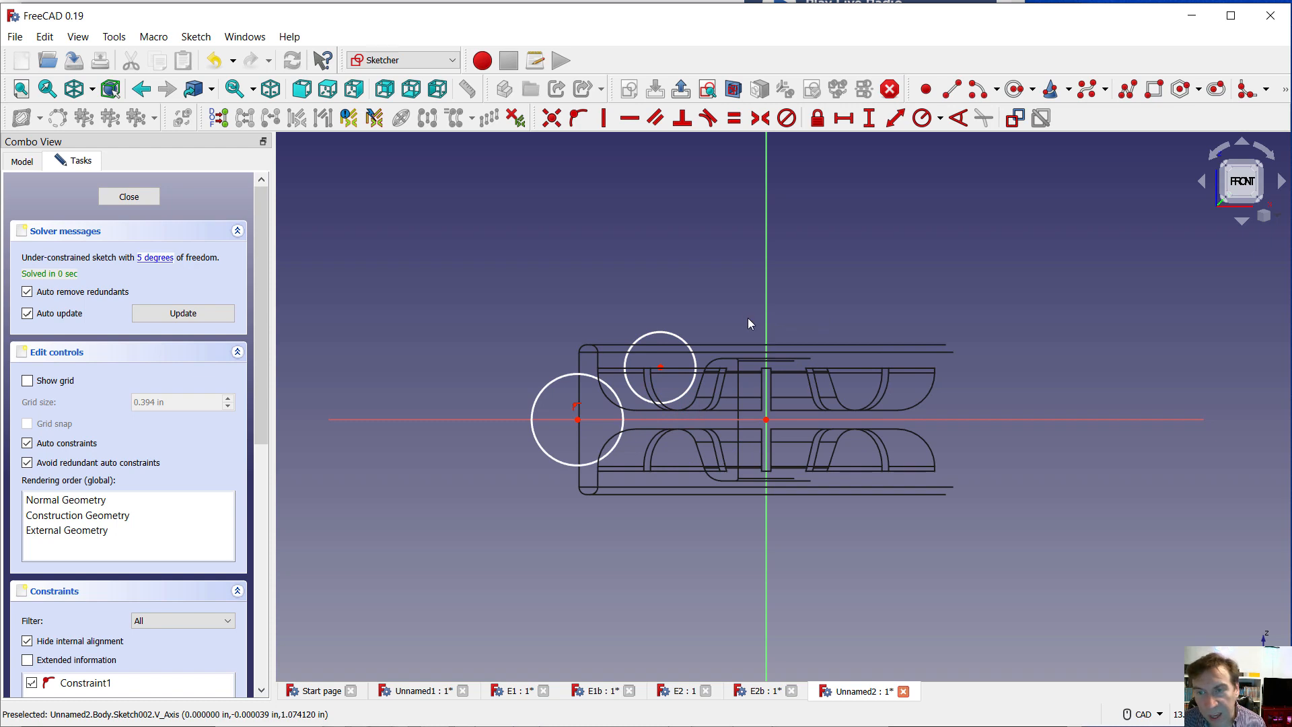
Mirror the smaller upper circle about the sketch's horizontal axis
left_click(673, 334)
left_click(705, 419)
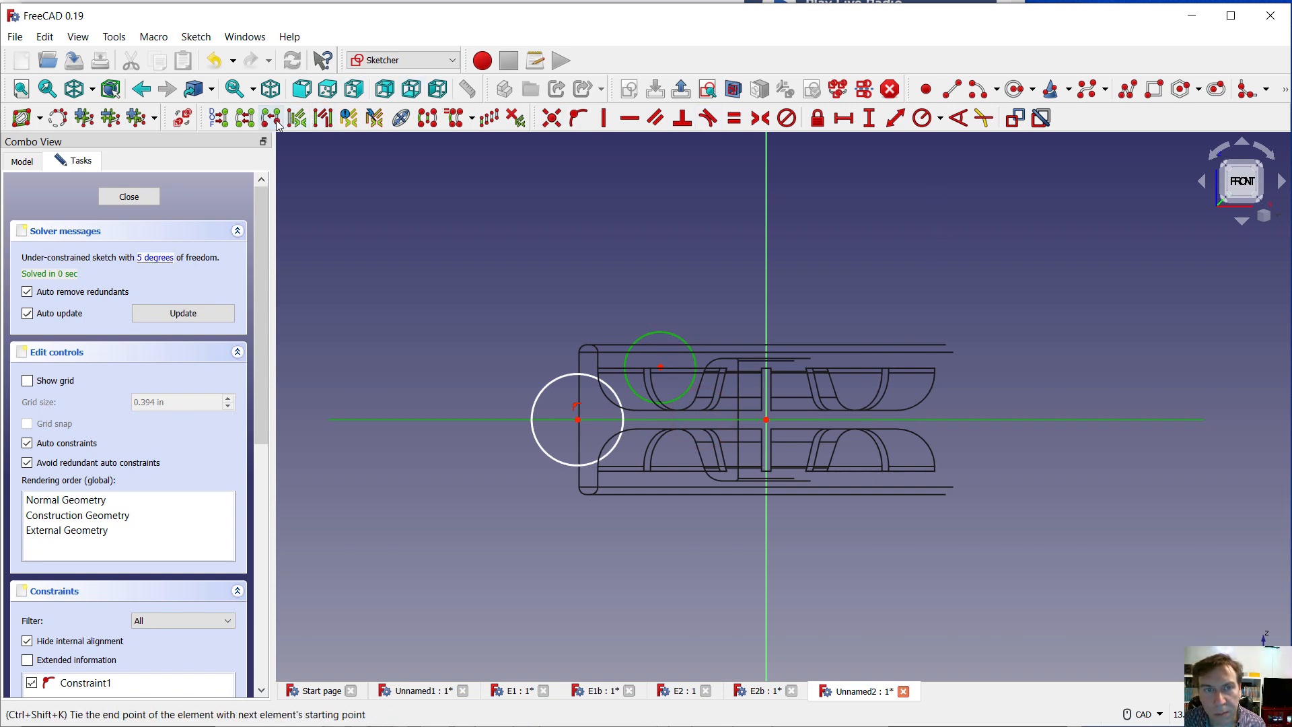
left_click(427, 117)
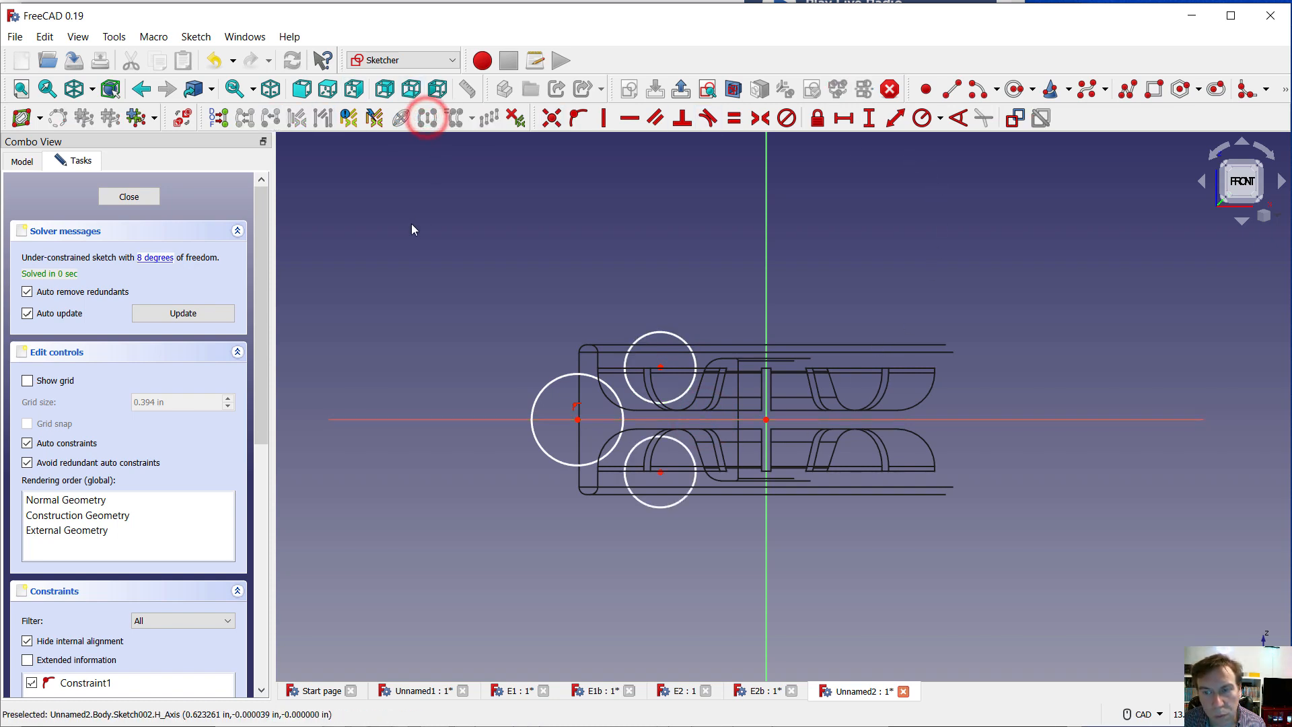
Apply an equality constraint between the upper and lower small circles so they share the same size
left_click(412, 229)
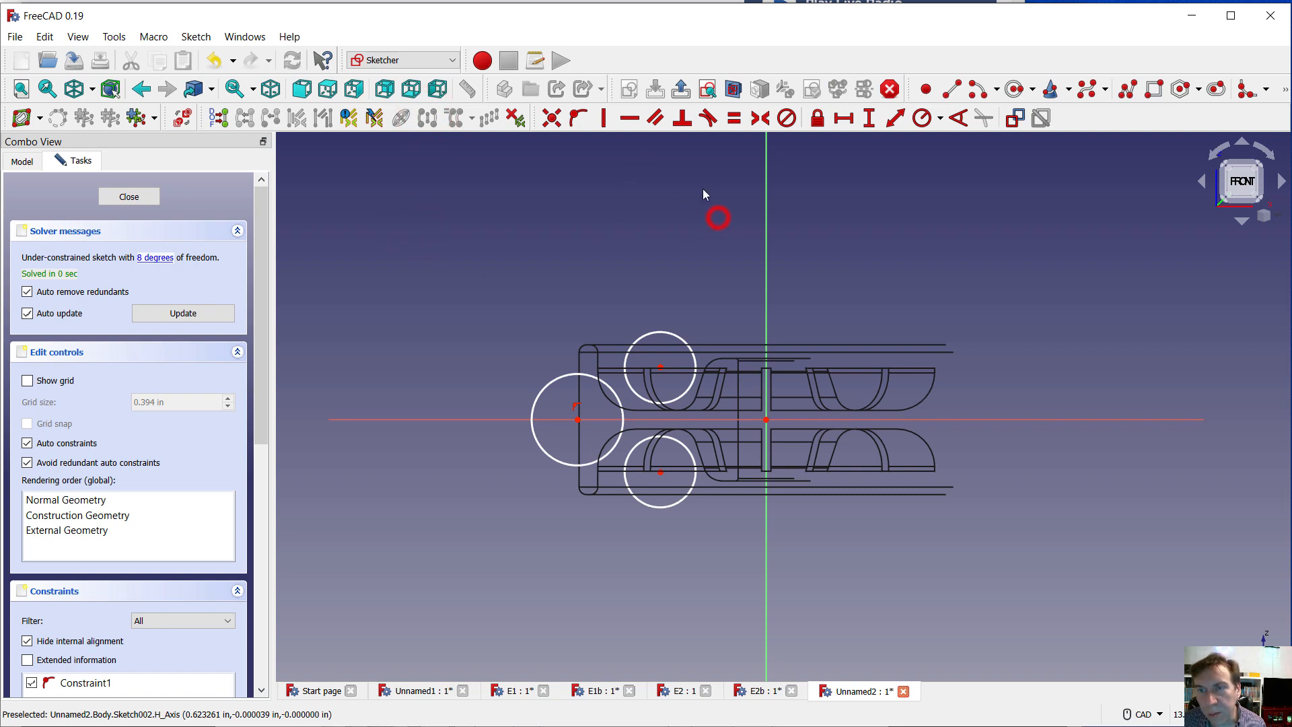
left_click_drag(664, 333, 663, 333)
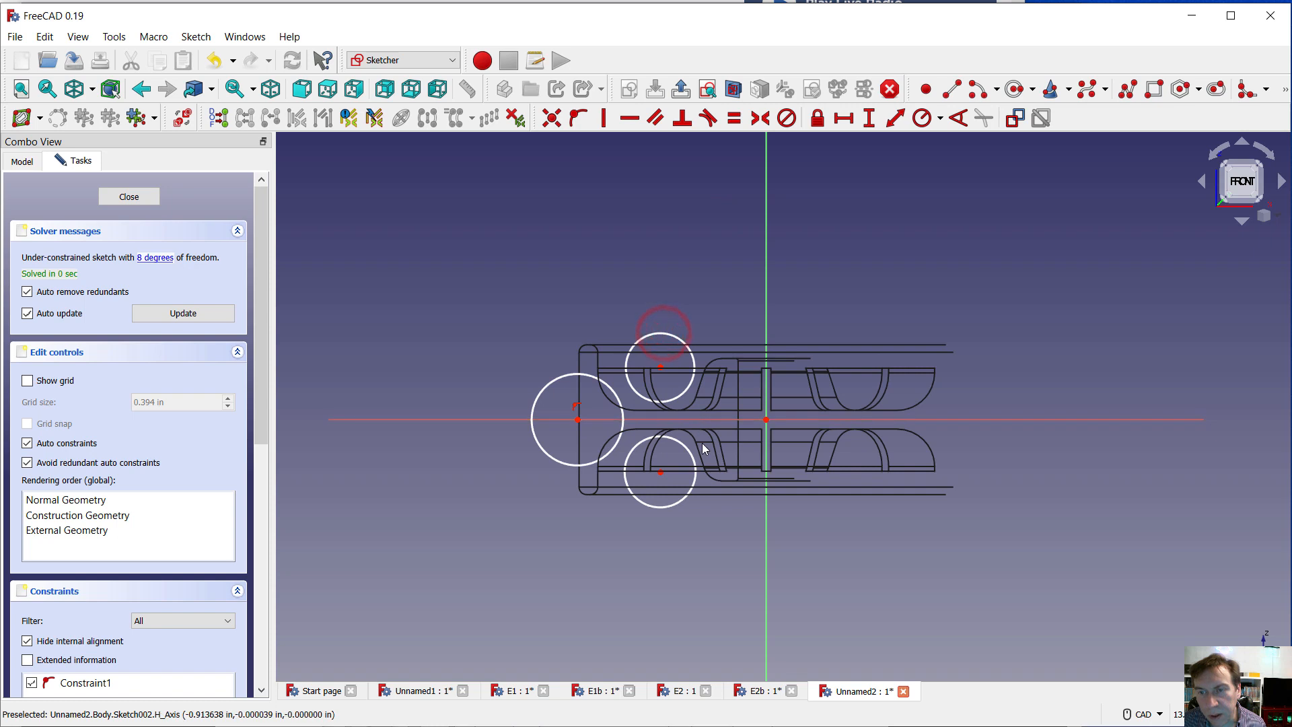
left_click(663, 334)
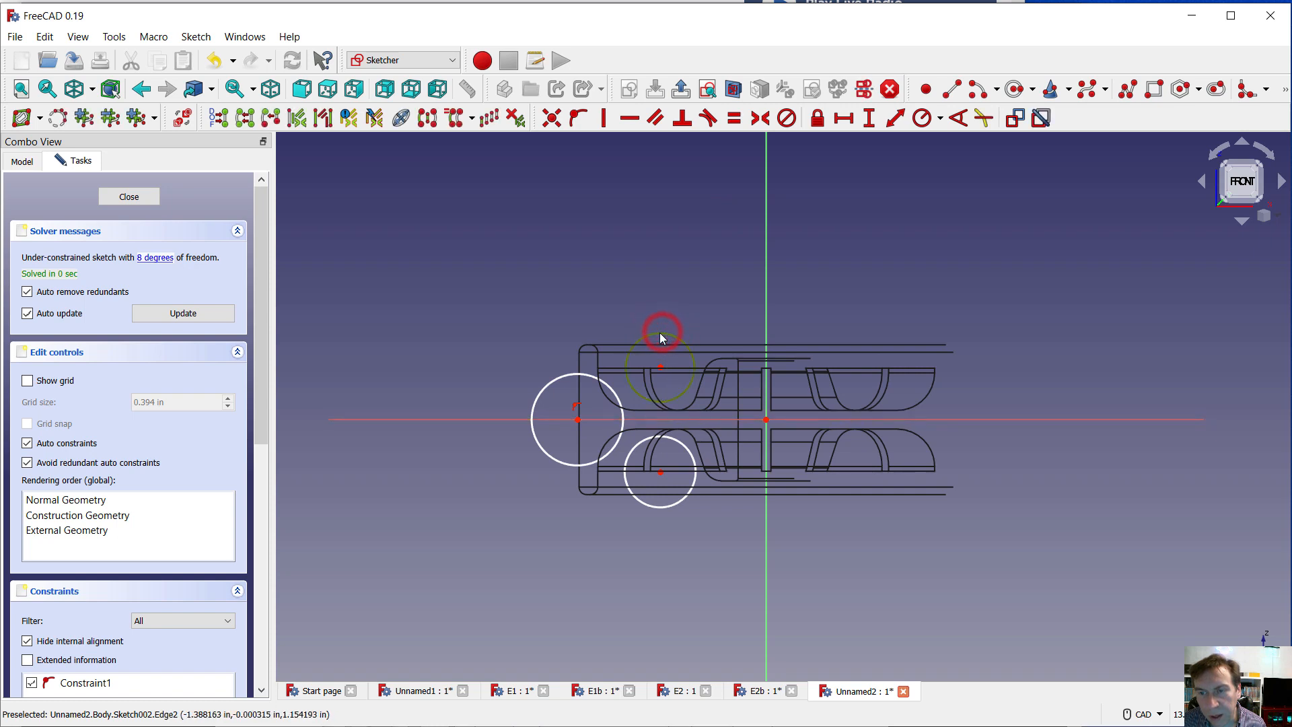
left_click(679, 442)
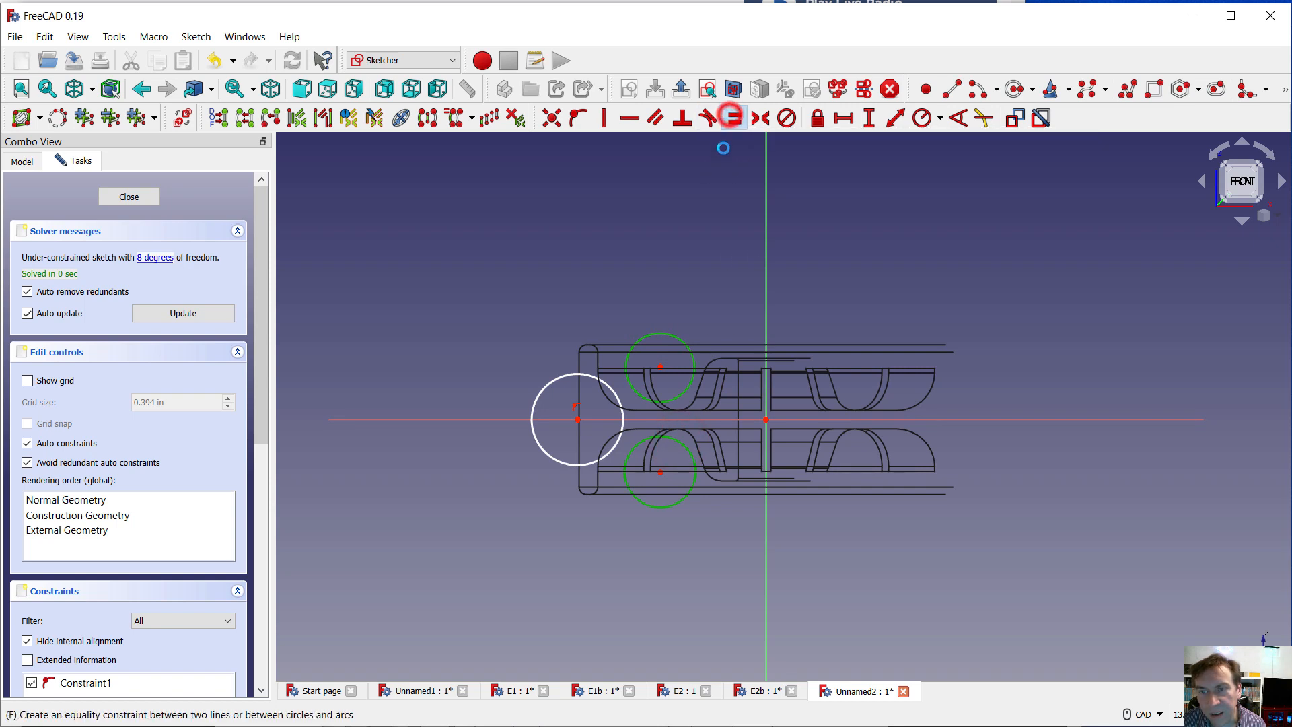
left_click(733, 118)
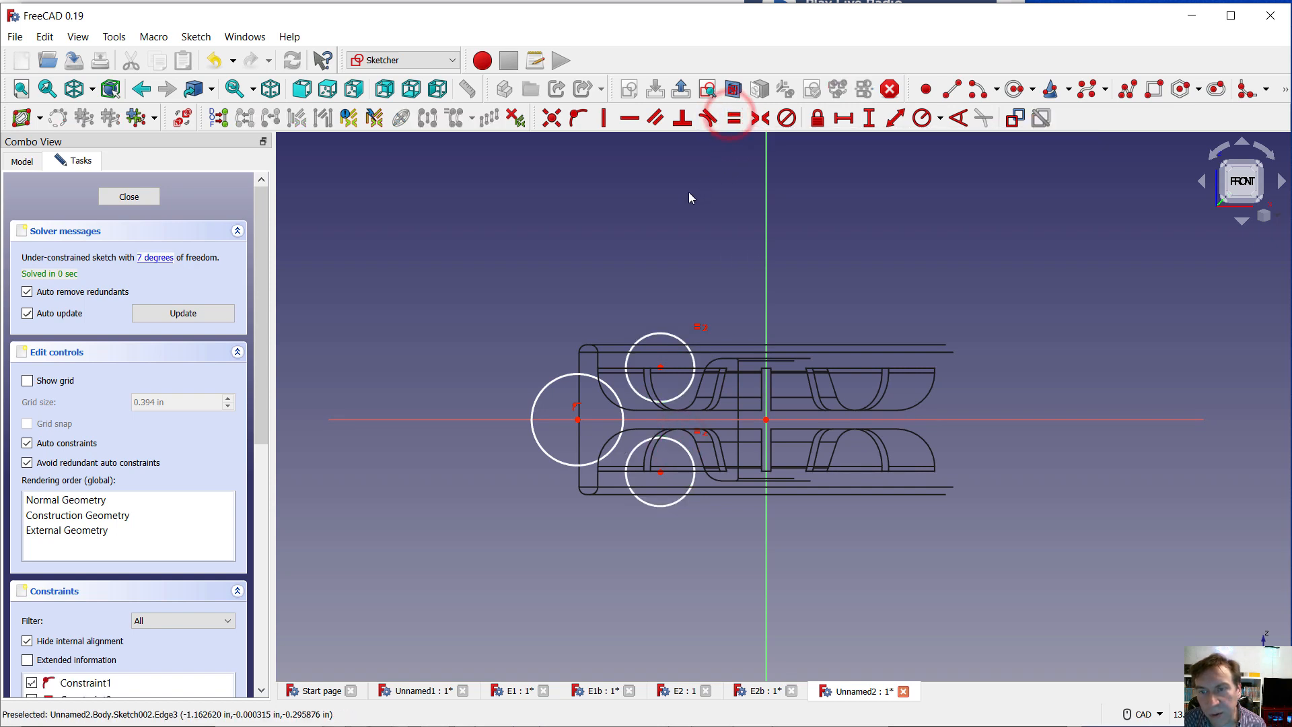
left_click(924, 120)
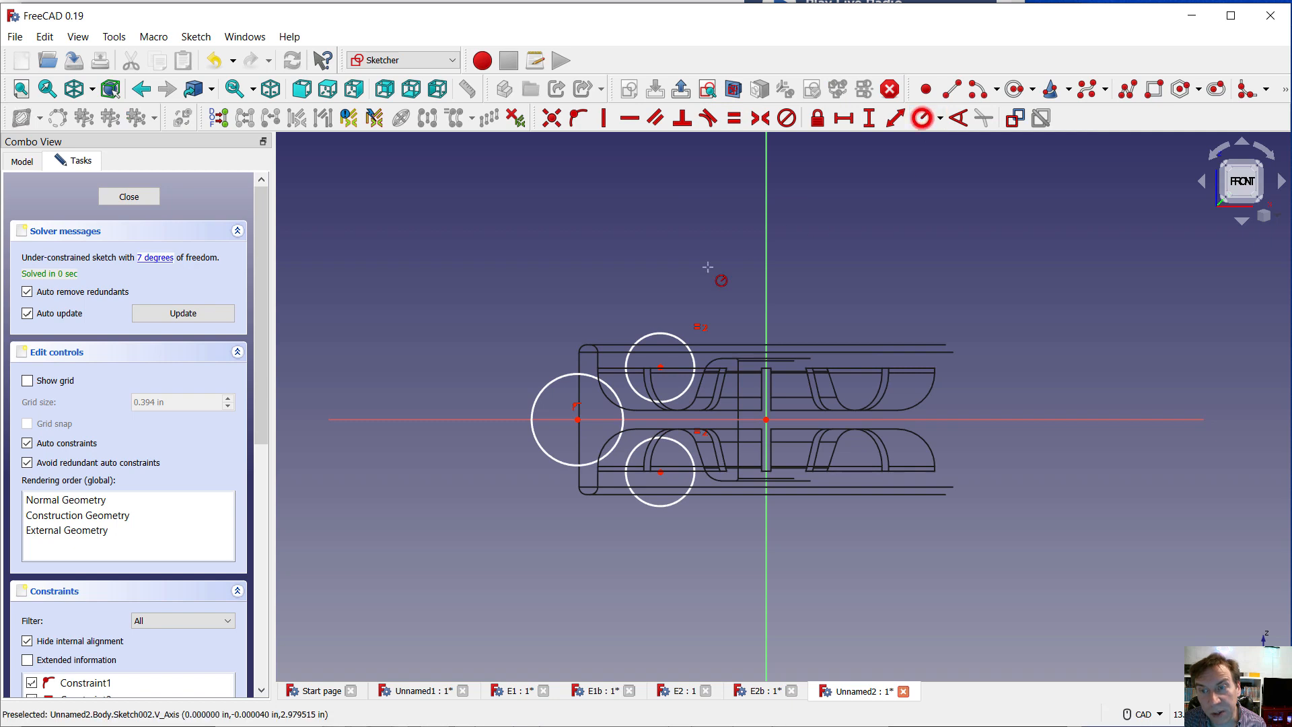
left_click(673, 334)
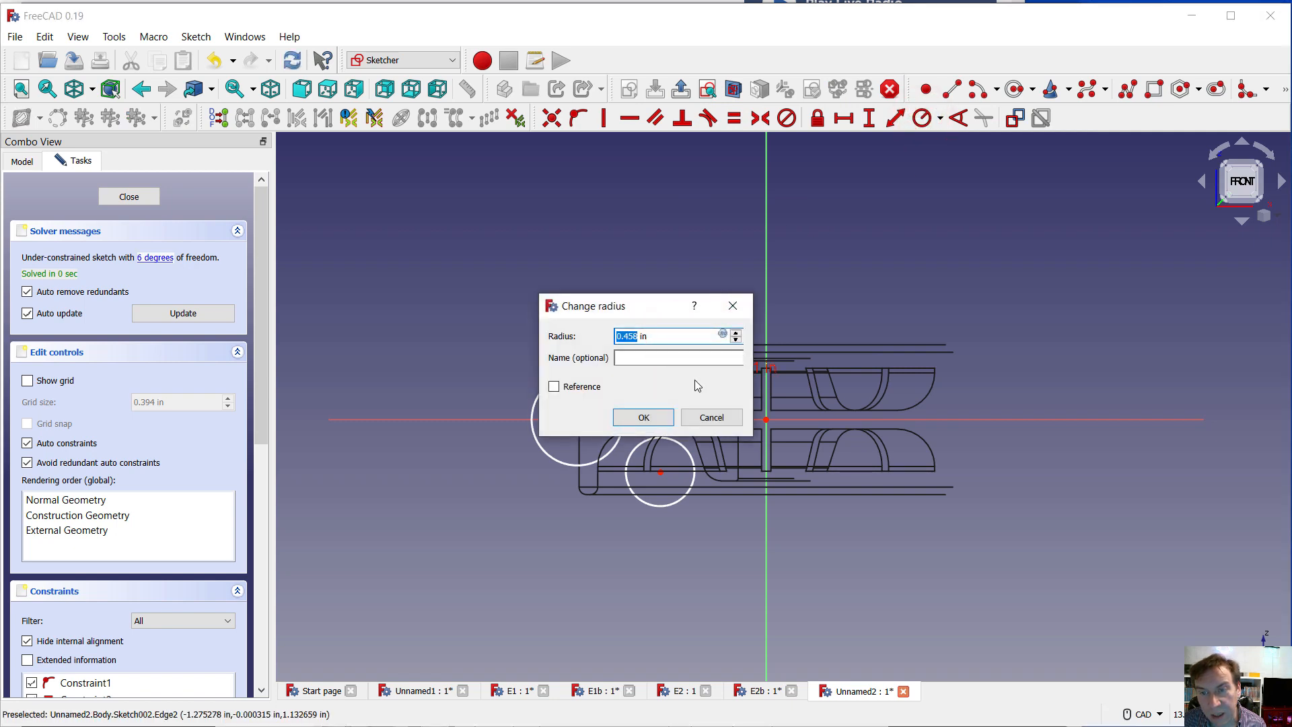
left_click(711, 417)
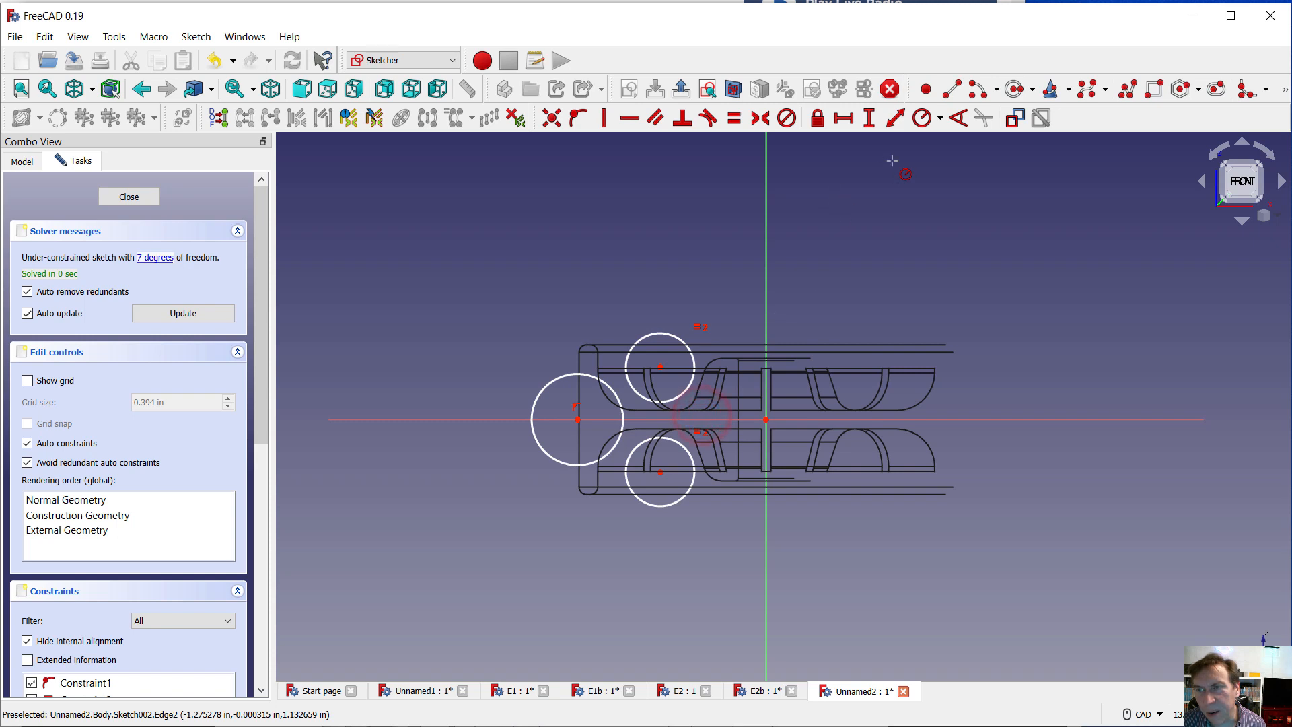
Constrain the upper small circle's diameter to 1 in and the diameter of the circle at the wheel's outer edge to 1.25 in
left_click(940, 119)
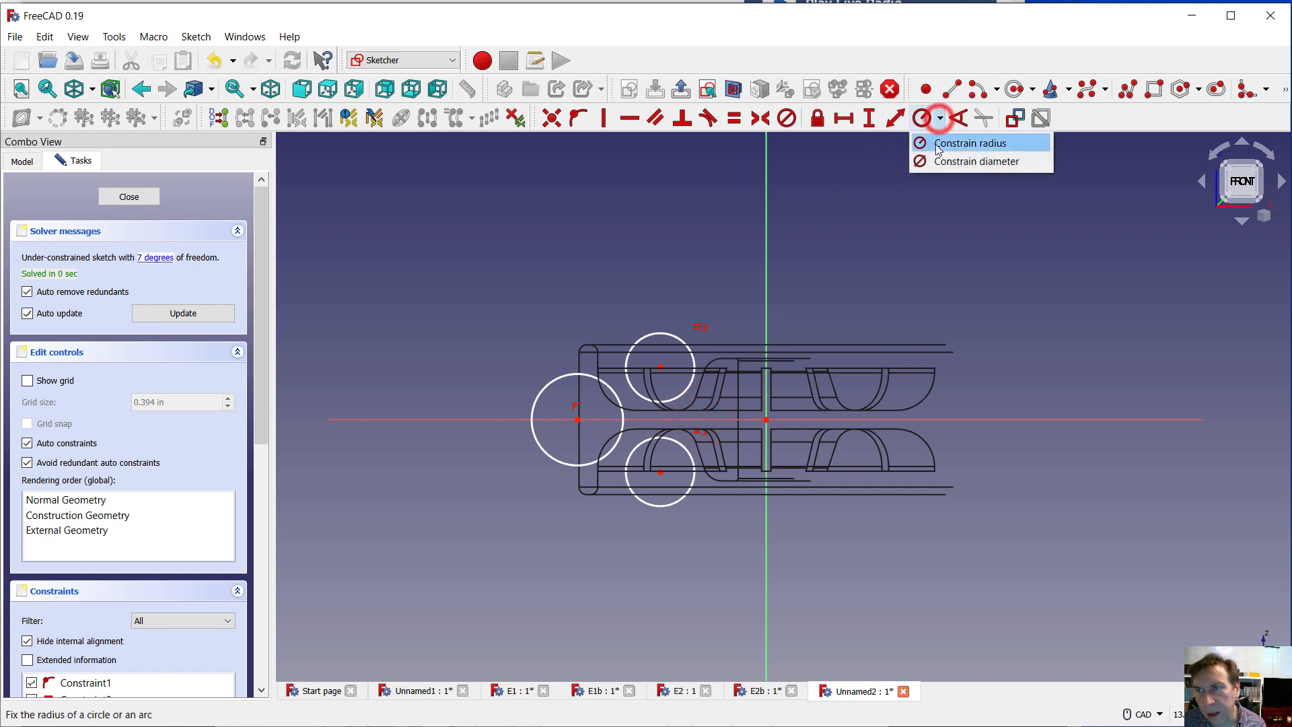
left_click(926, 160)
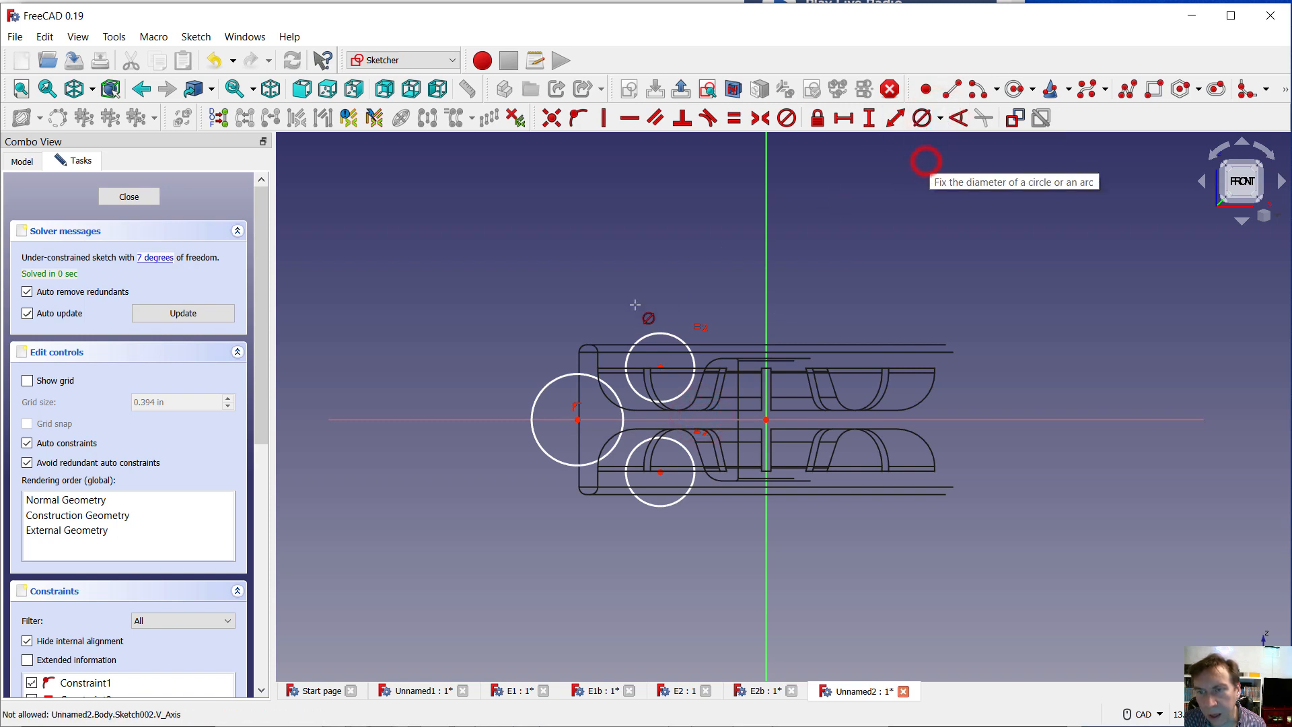
left_click(669, 337)
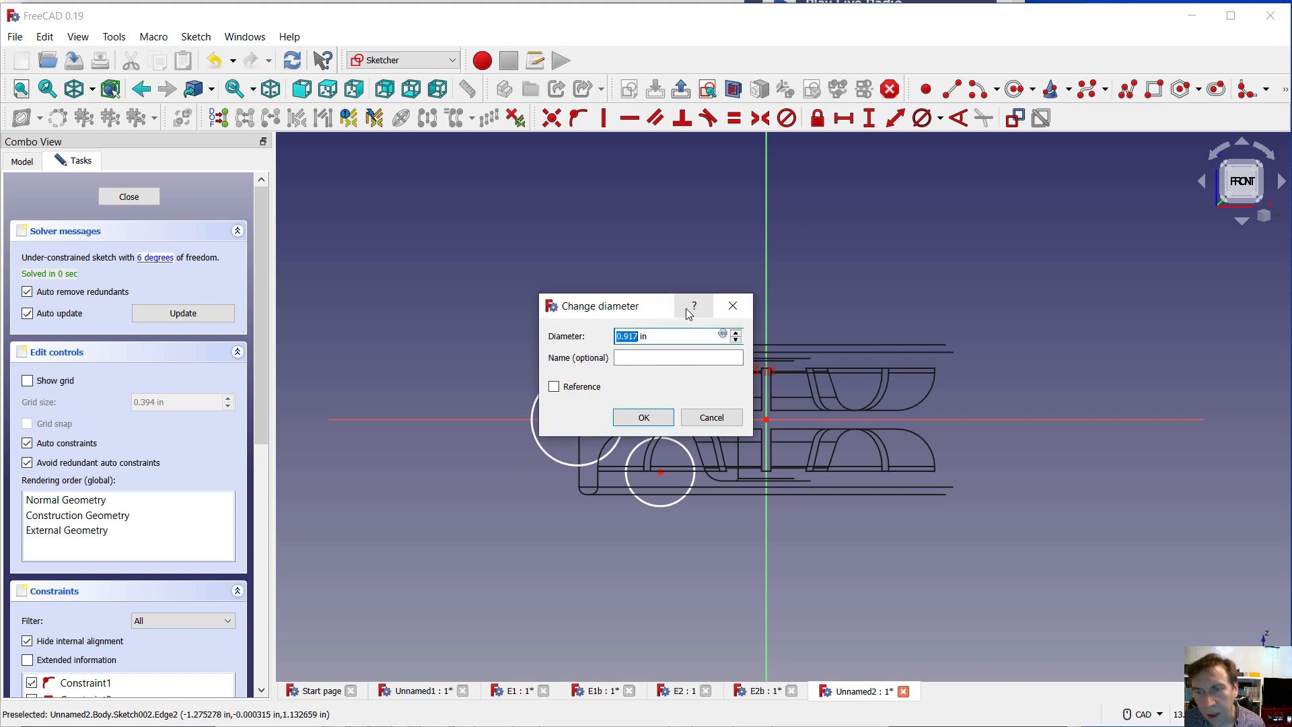
type("1")
key("Return")
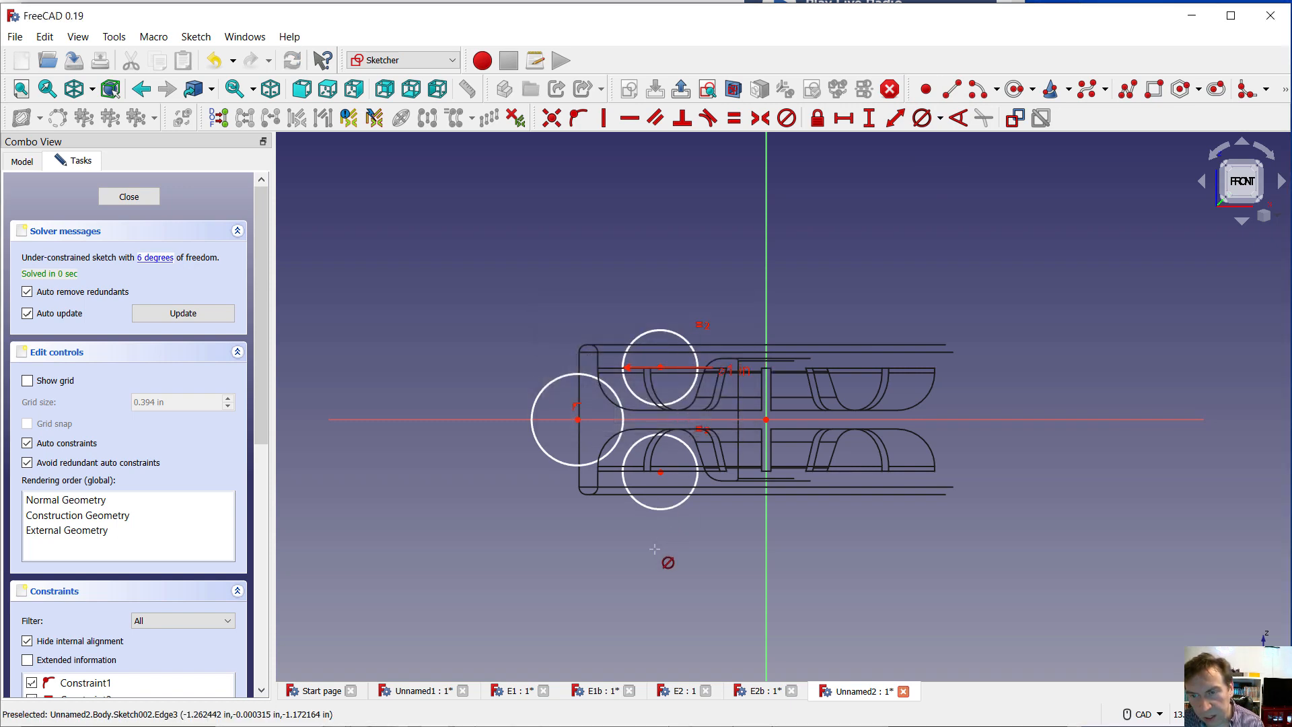
left_click(536, 442)
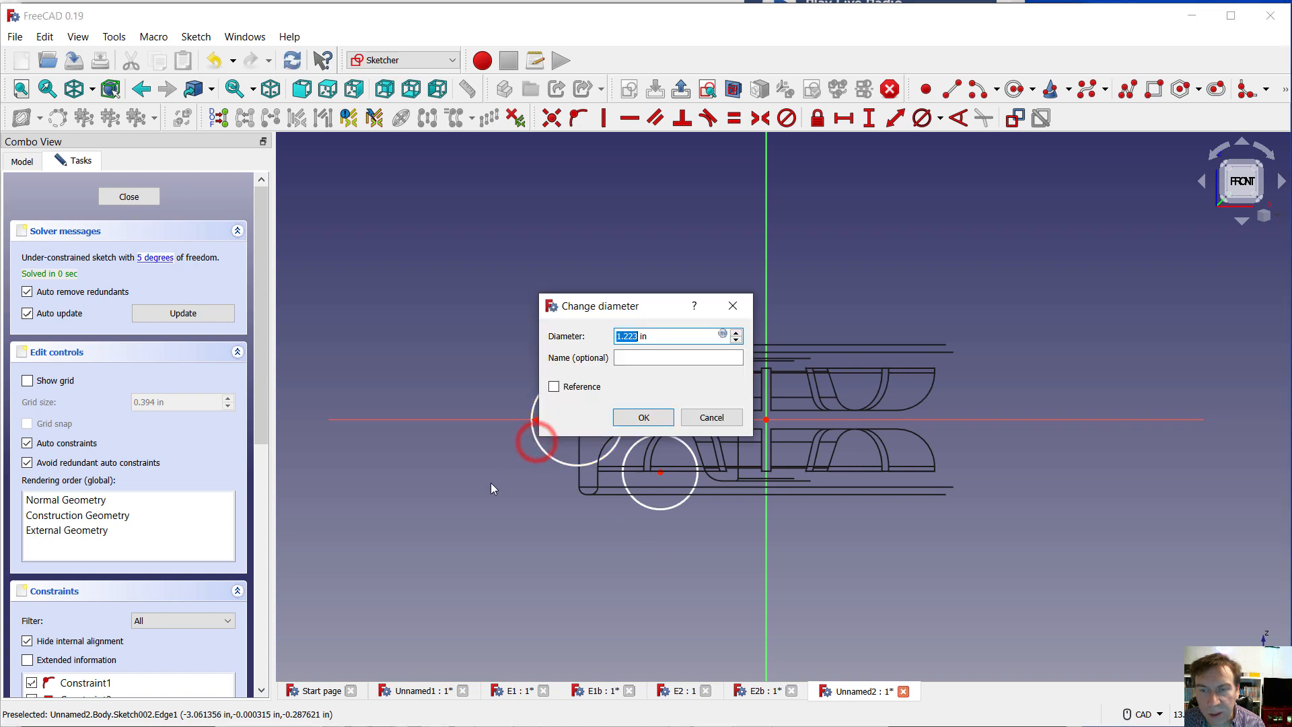
type("1.25")
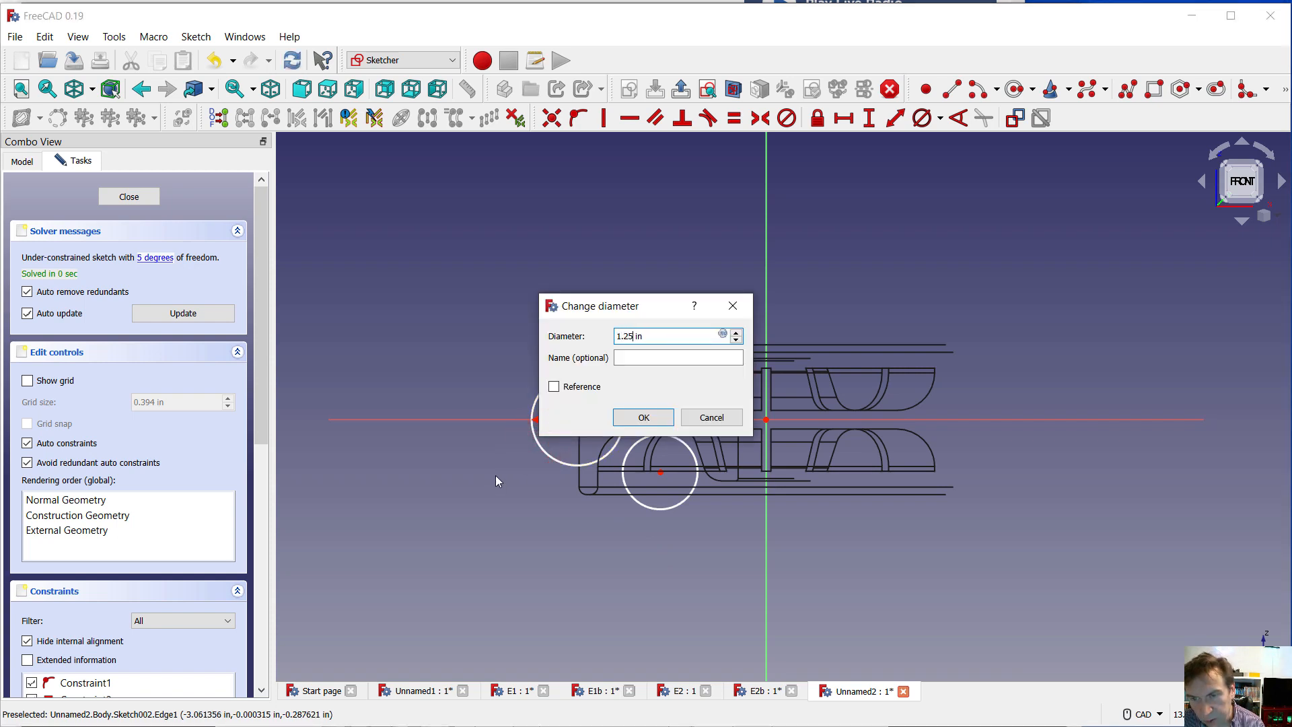
key("Return")
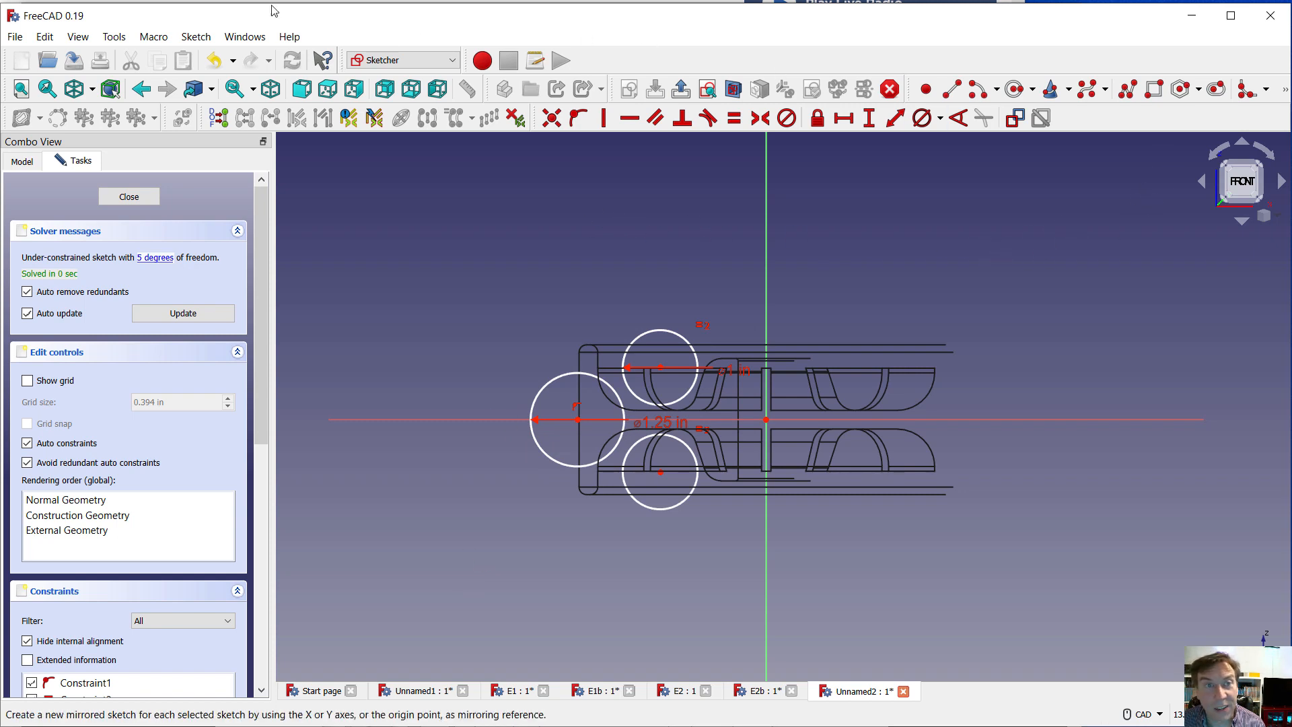
Set the draw style back to As is and turn the model to the isometric view
left_click(79, 37)
mouse_move(137, 173)
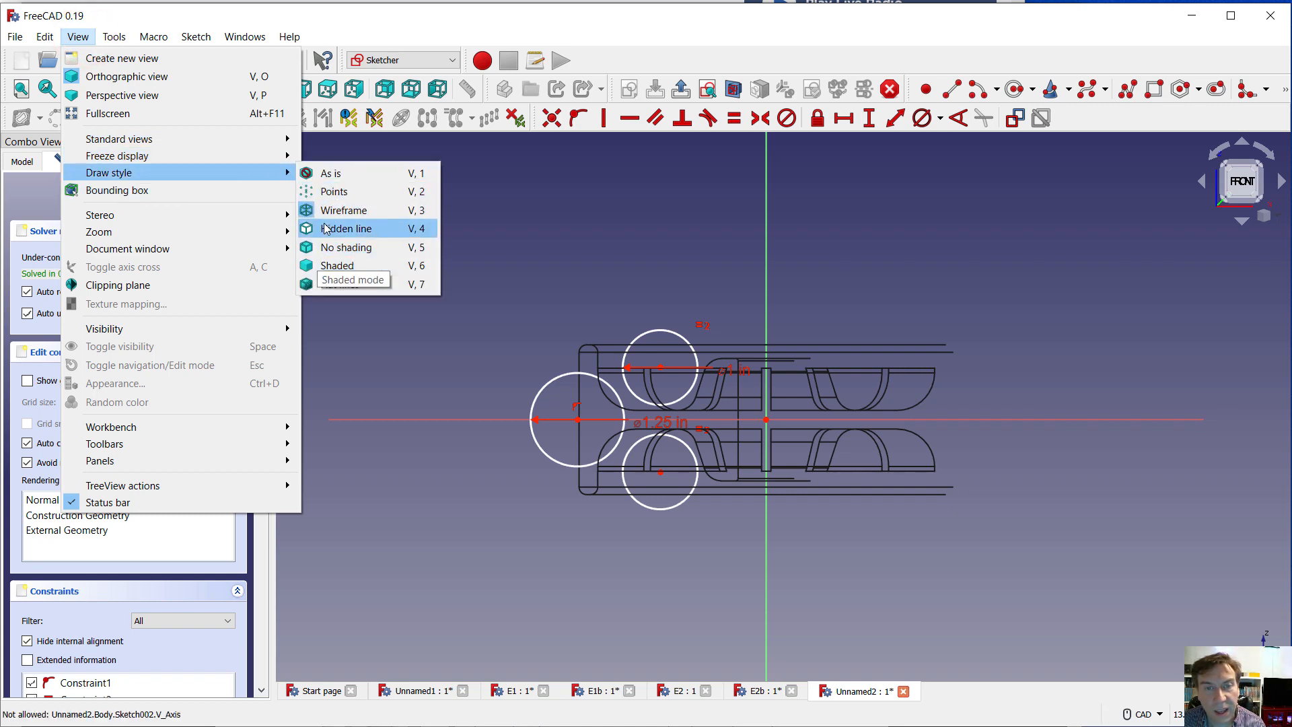
left_click(317, 173)
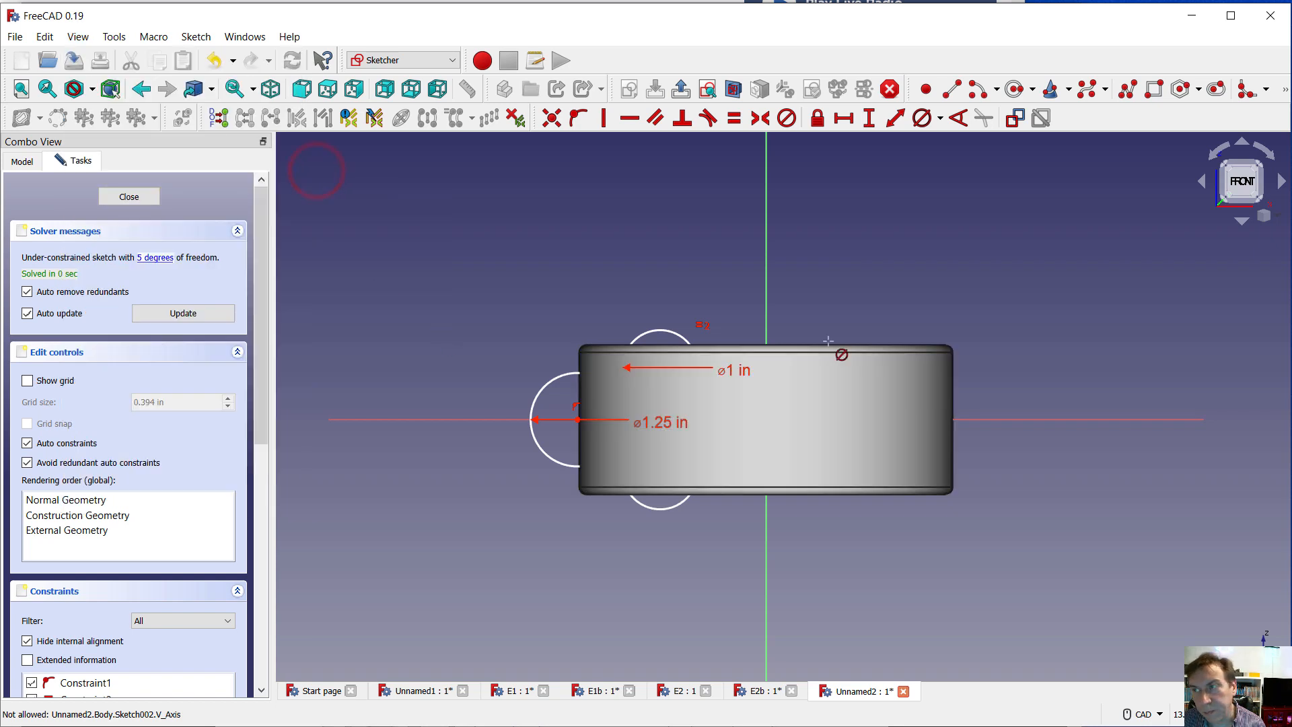
left_click(1270, 217)
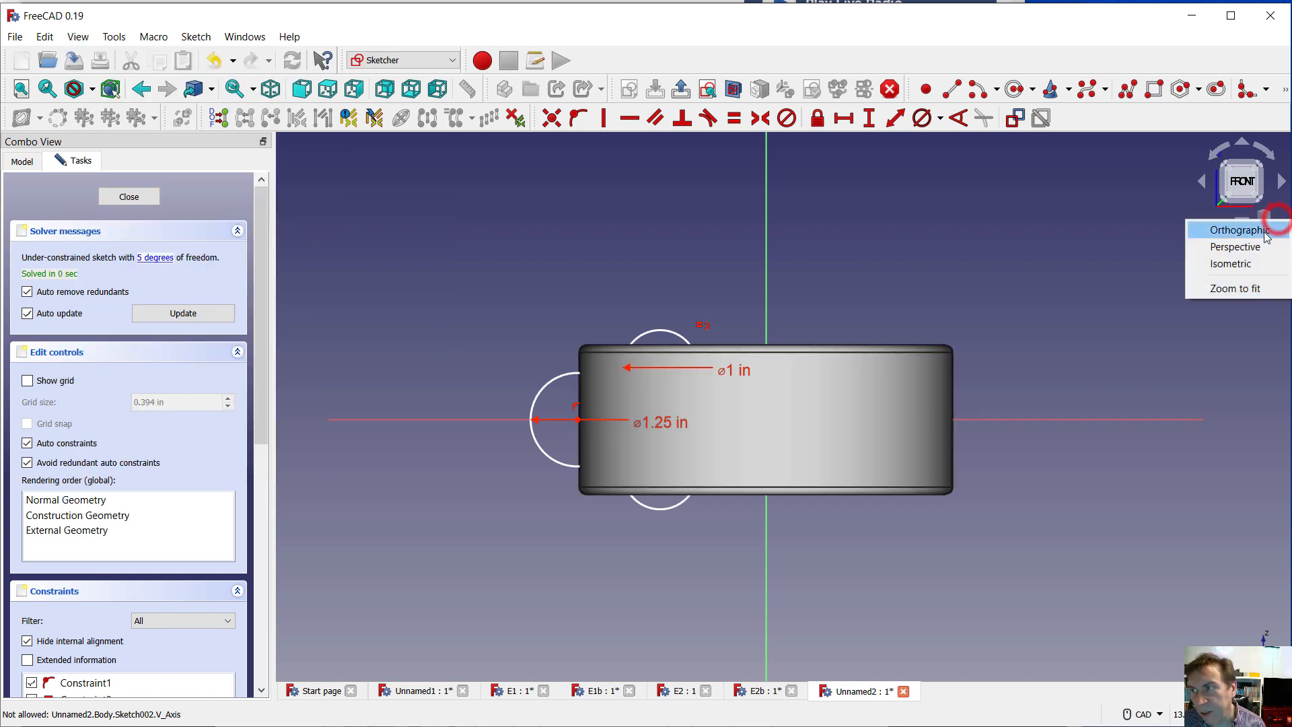
left_click(1218, 263)
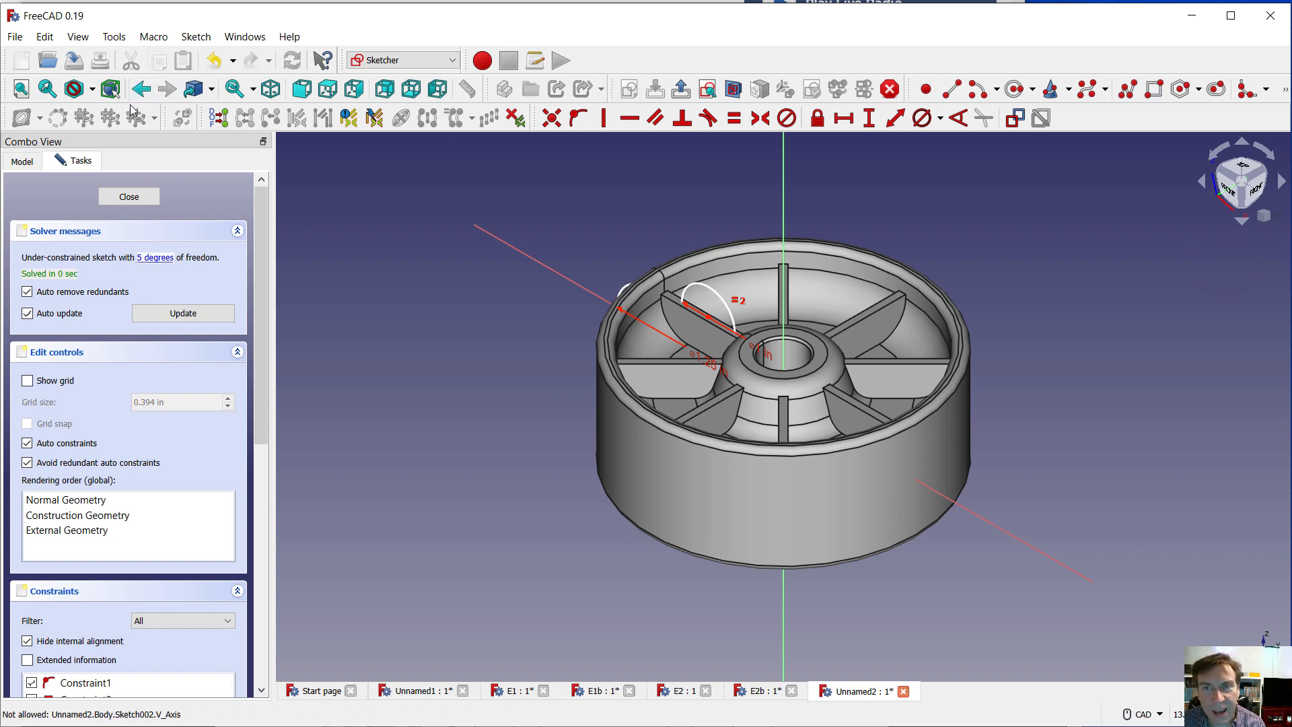
Close the sketch and cut it from the wheel as a Groove through 360° about the vertical sketch axis, with Reversed on
left_click(126, 195)
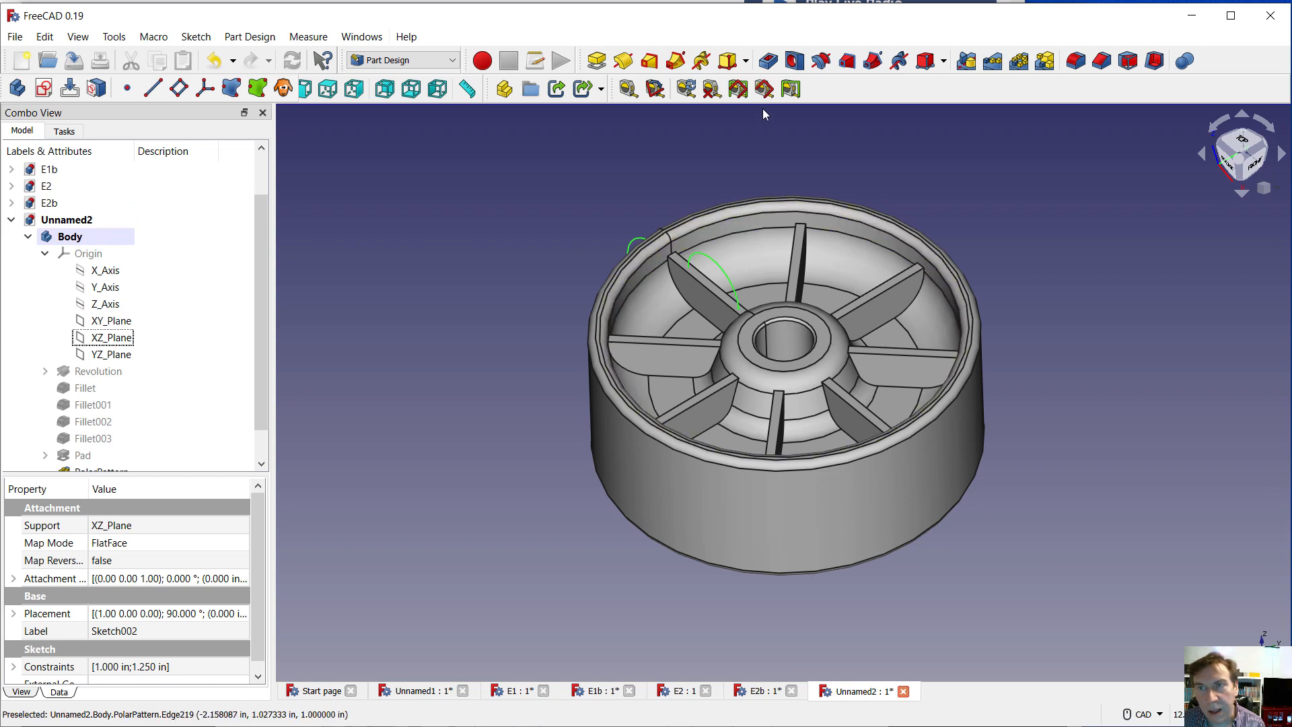
left_click(822, 62)
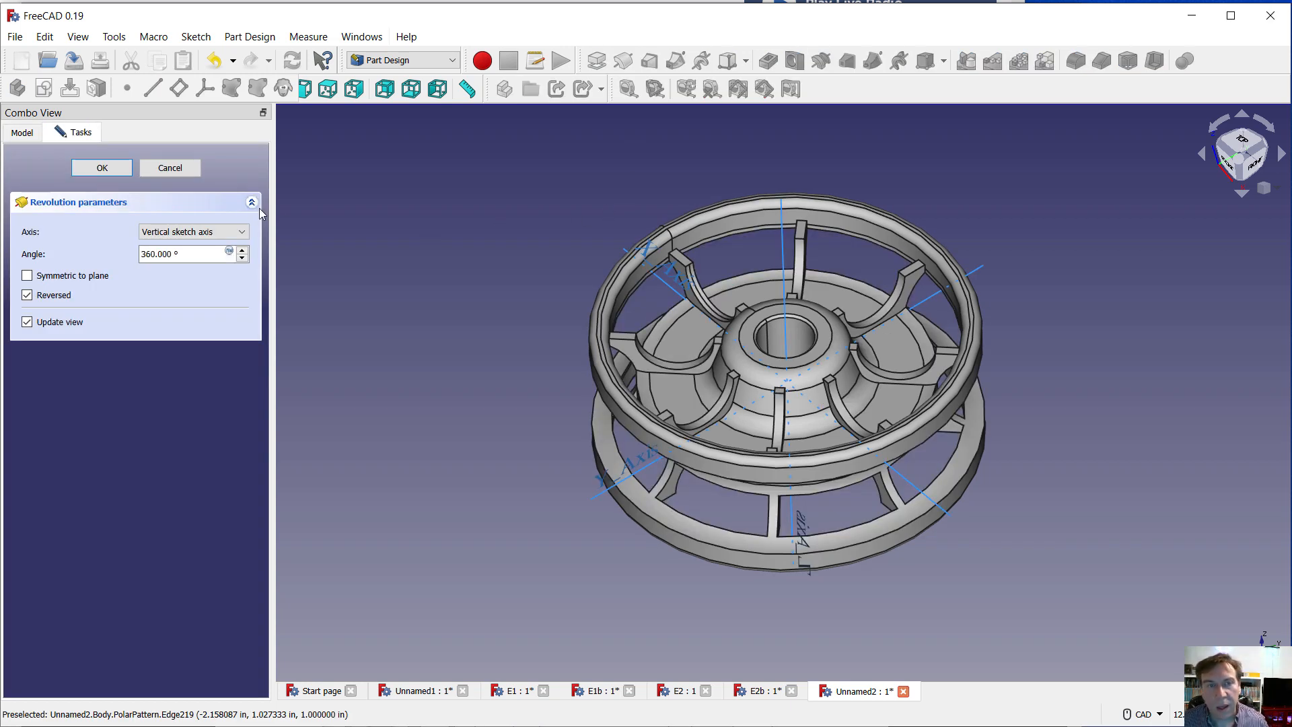
left_click(101, 168)
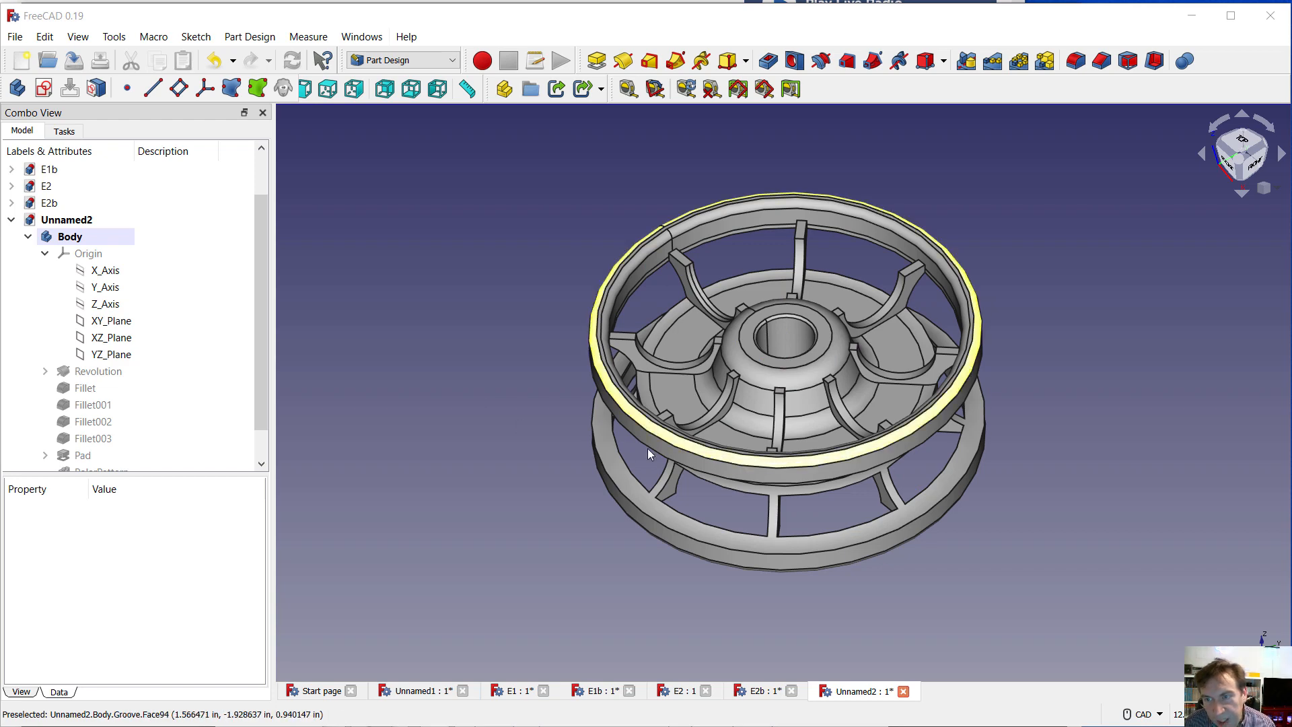
Show the grooved wheel in the isometric orientation with perspective projection
mouse_move(475, 434)
middle_mouse_down()
mouse_move(462, 433)
mouse_move(656, 394)
mouse_move(612, 357)
mouse_move(588, 405)
mouse_move(470, 397)
mouse_move(471, 412)
middle_mouse_up()
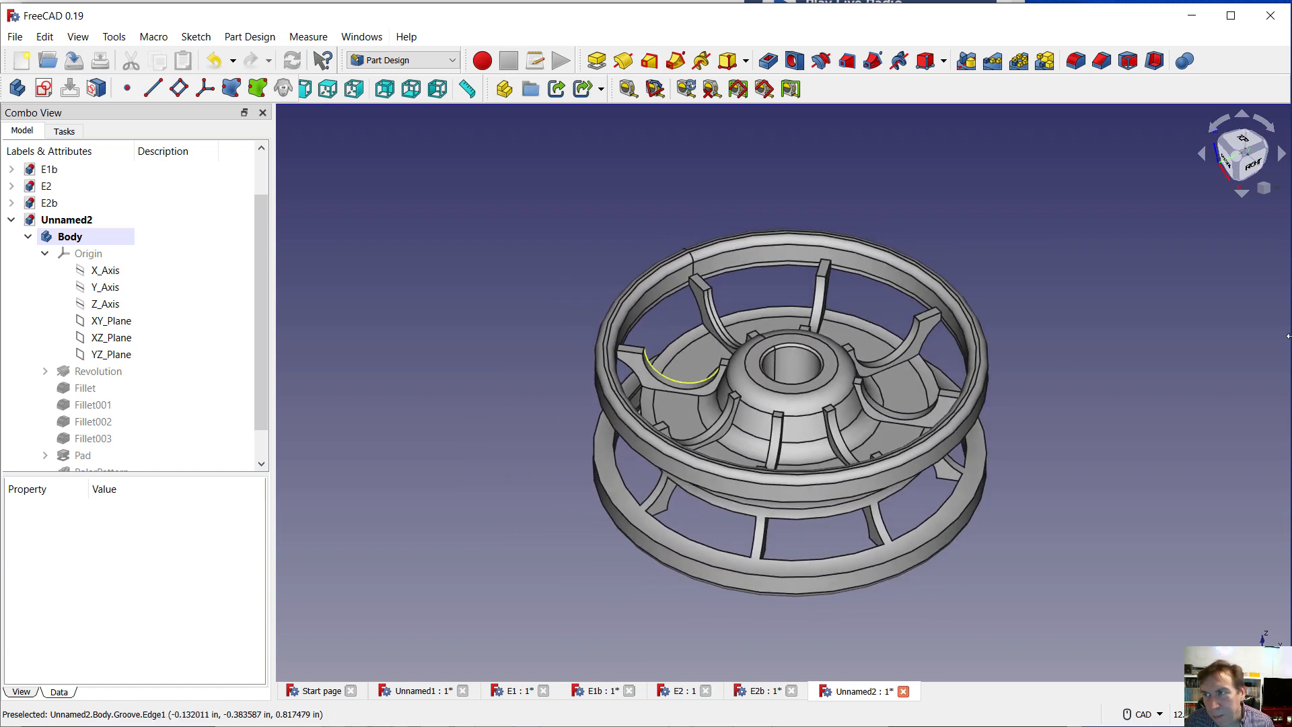
left_click(1278, 191)
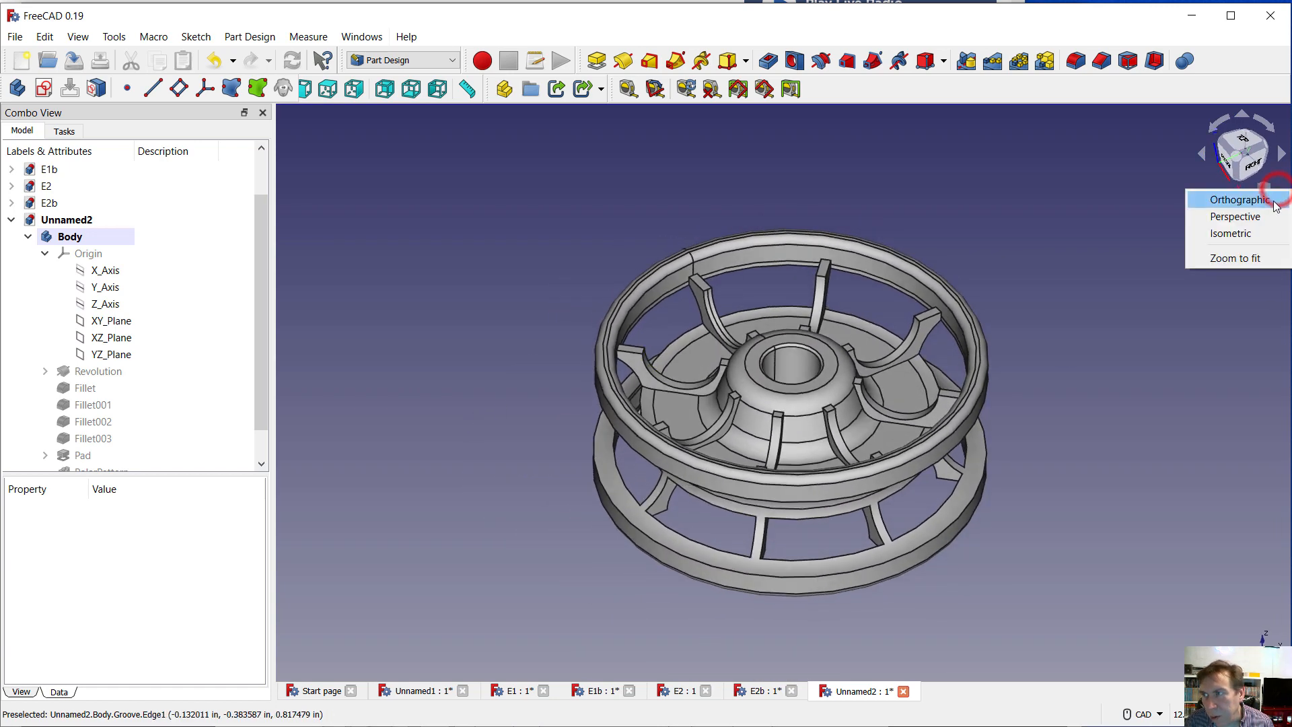
left_click(1228, 236)
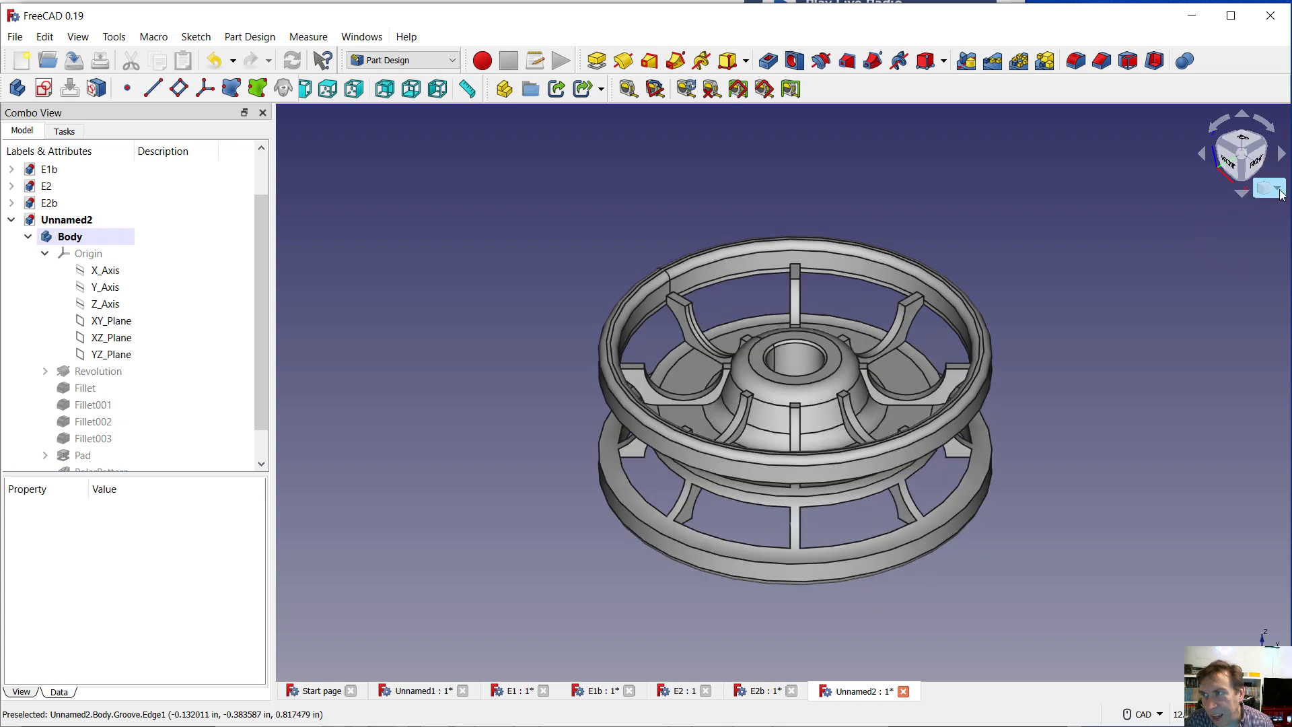
left_click(1269, 191)
left_click(1246, 219)
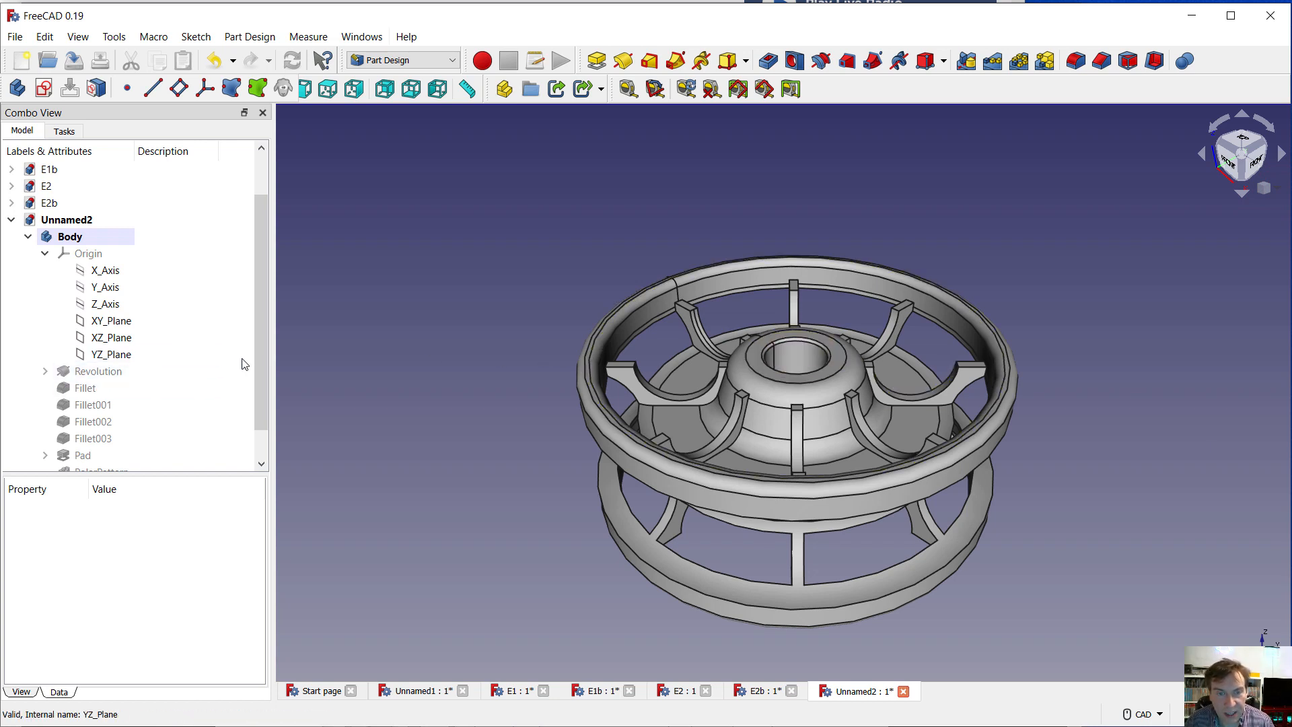
Colour the Groove's hub bore, the upper rim's inner wall and the curved cut face on the lower rim blue, #527dcc
left_click_drag(264, 364, 264, 390)
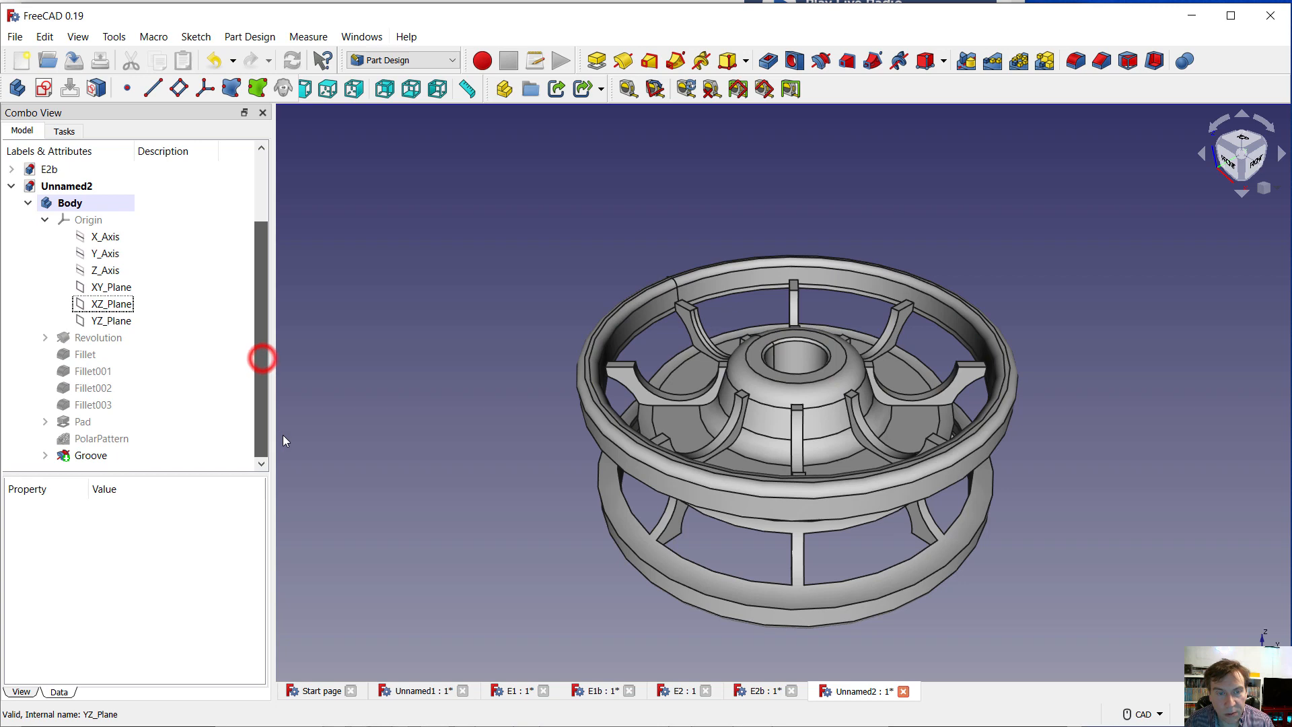
right_click(93, 457)
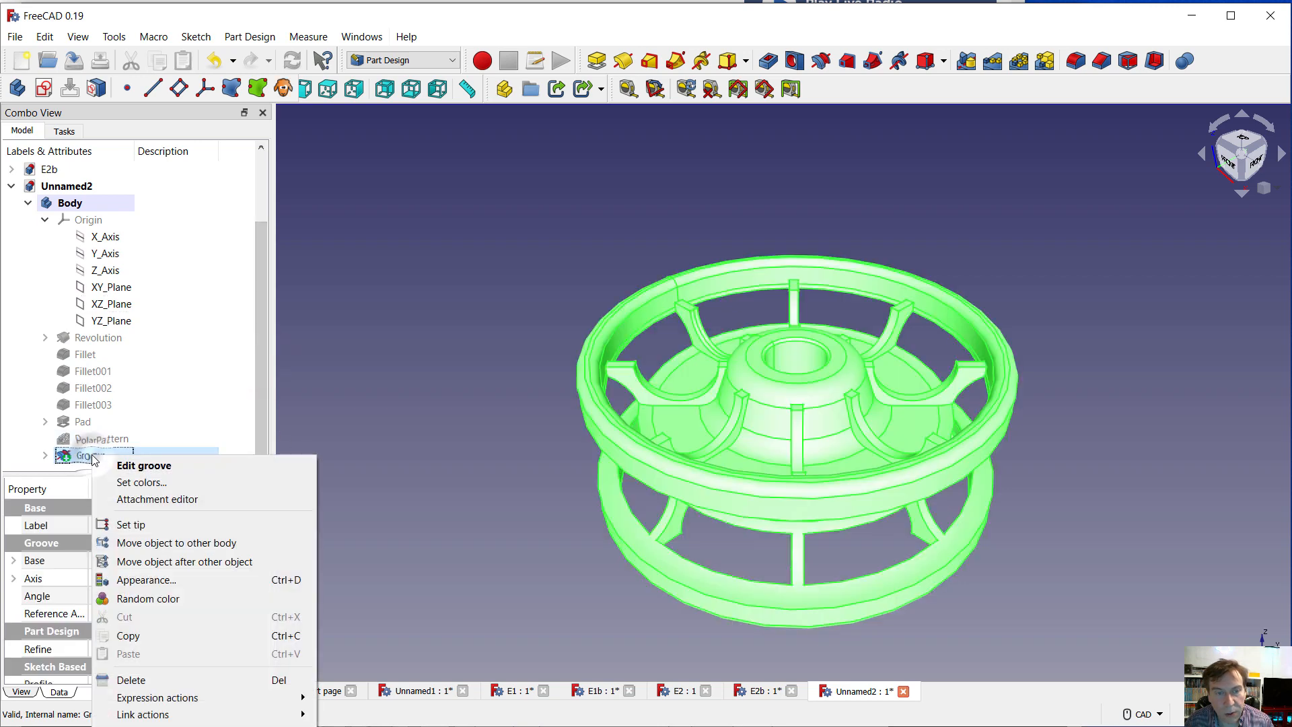
left_click(132, 483)
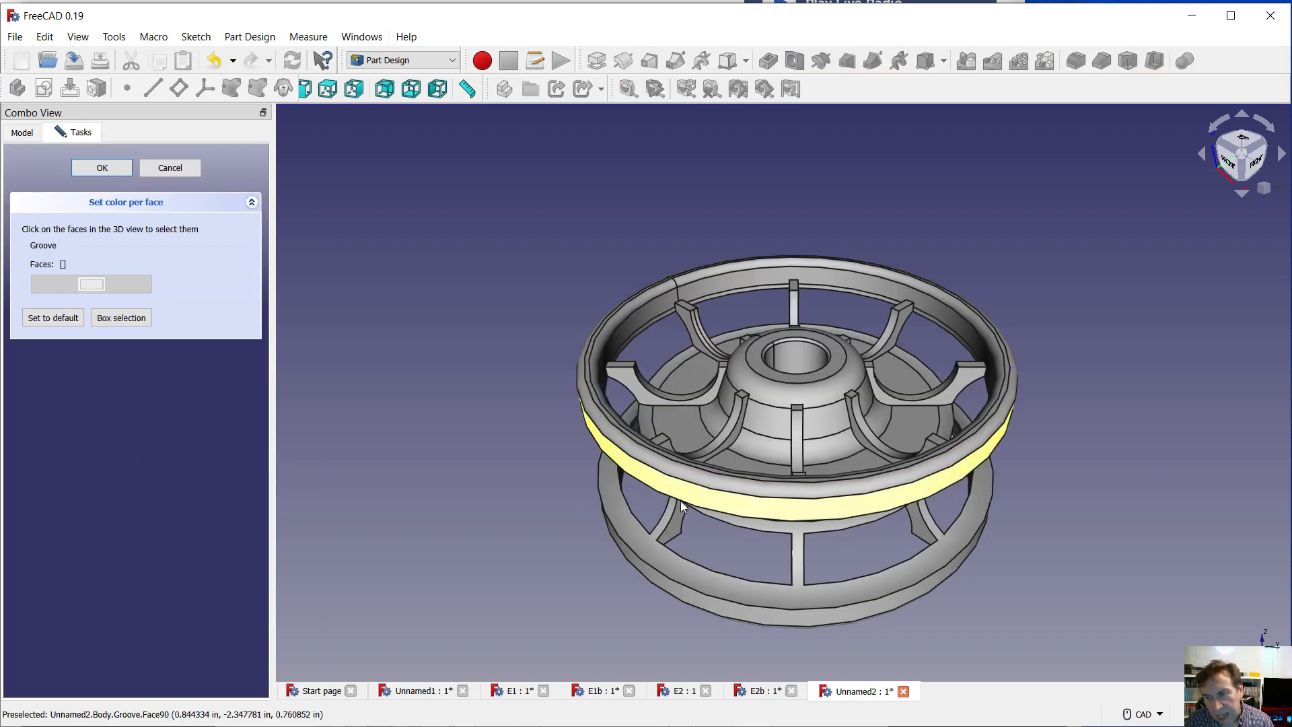
left_click(658, 548)
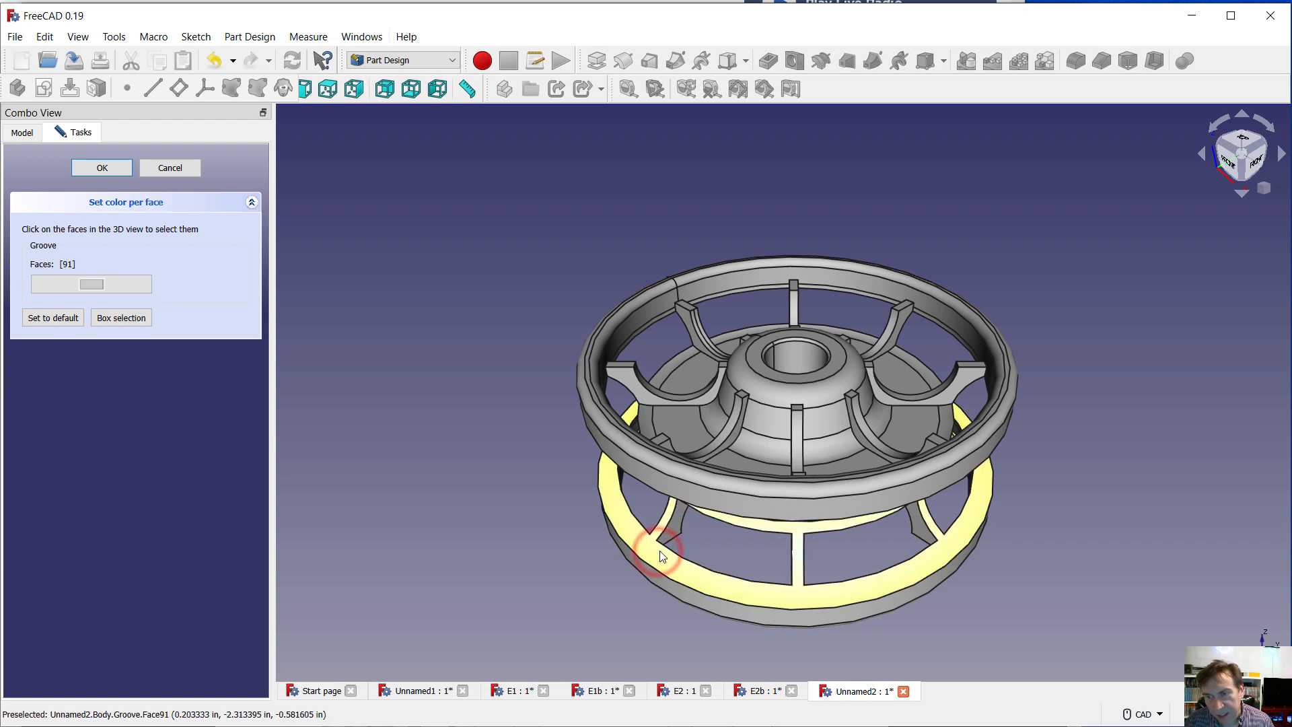
left_click(792, 367)
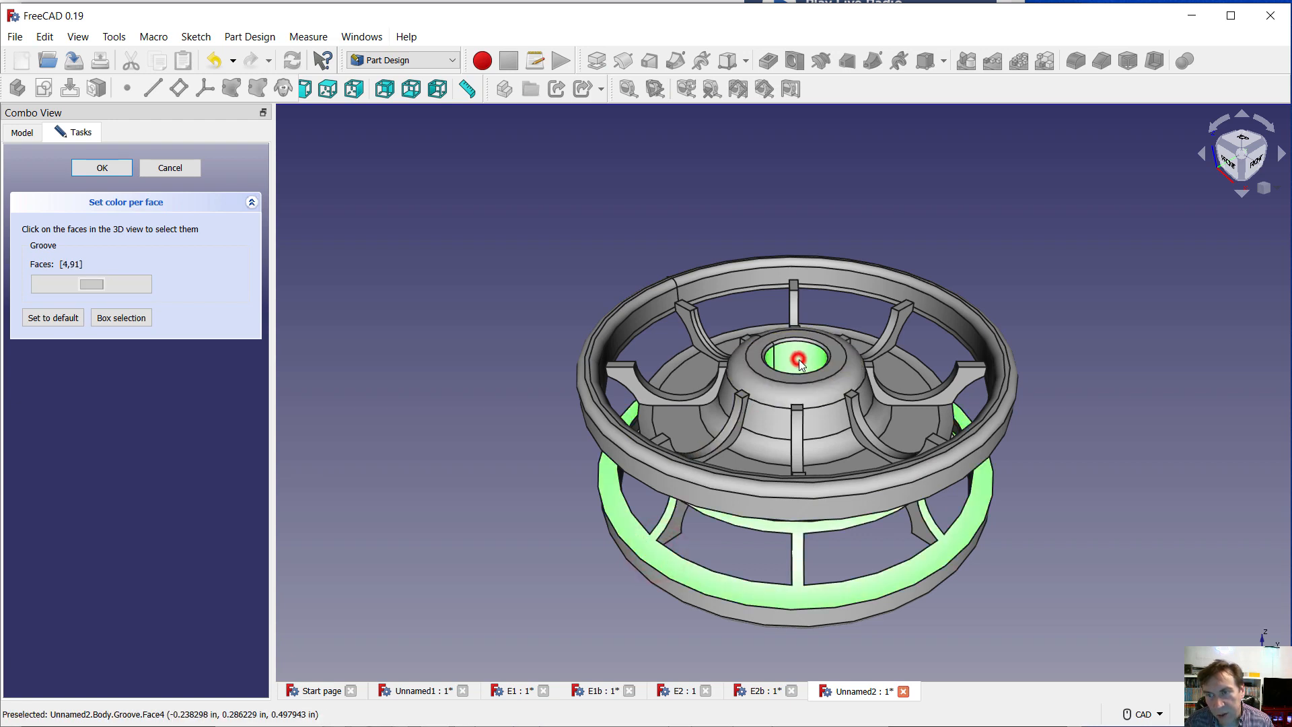
left_click(648, 315)
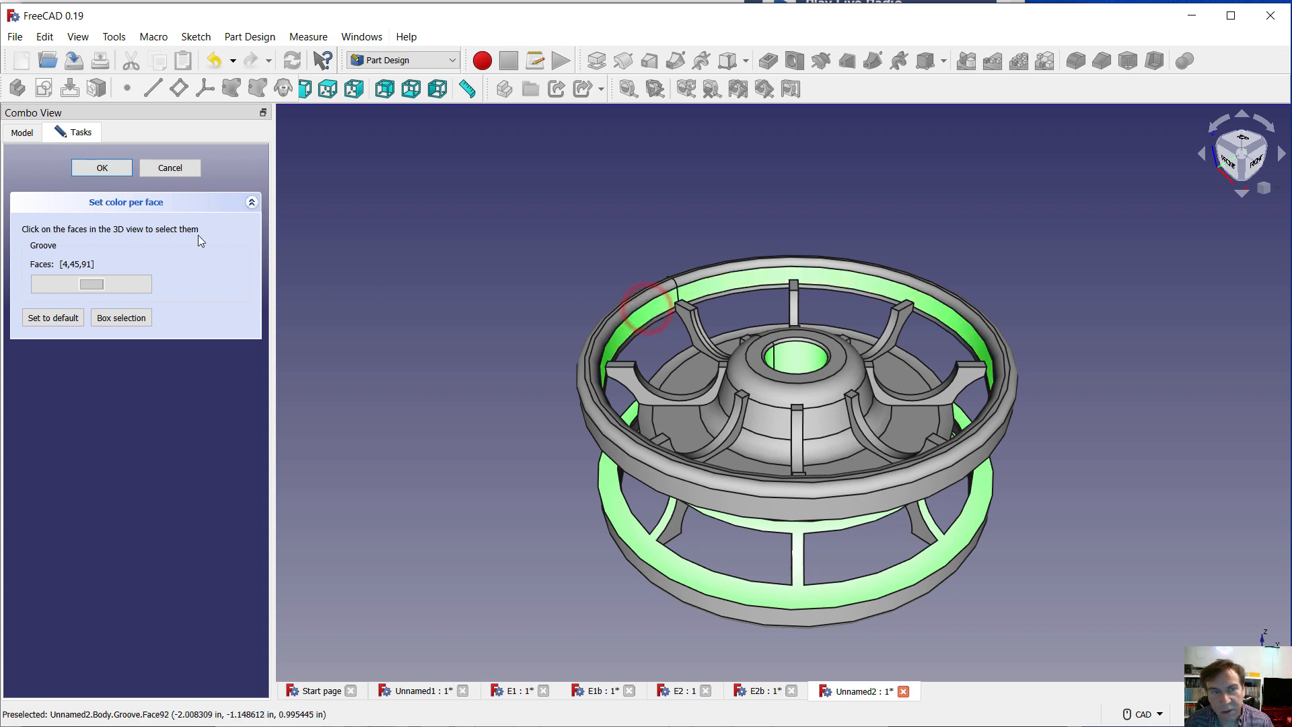
left_click(91, 283)
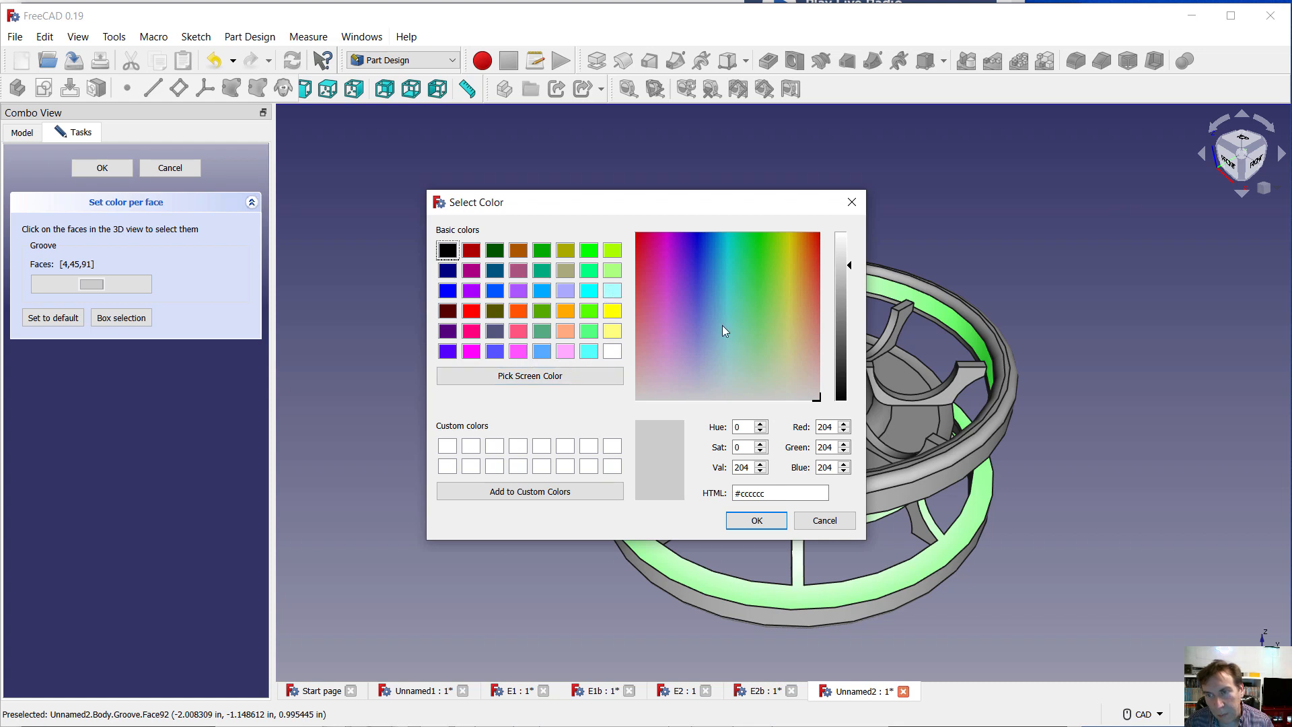
left_click(706, 300)
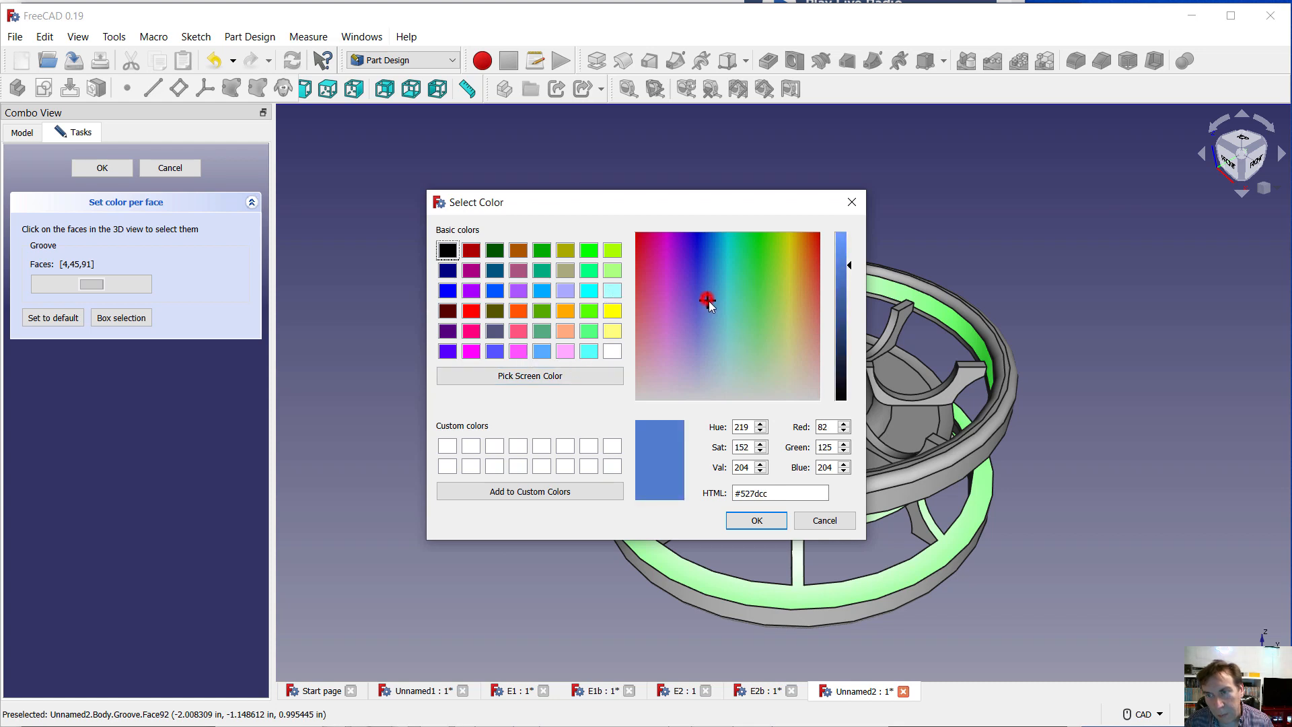
left_click(755, 521)
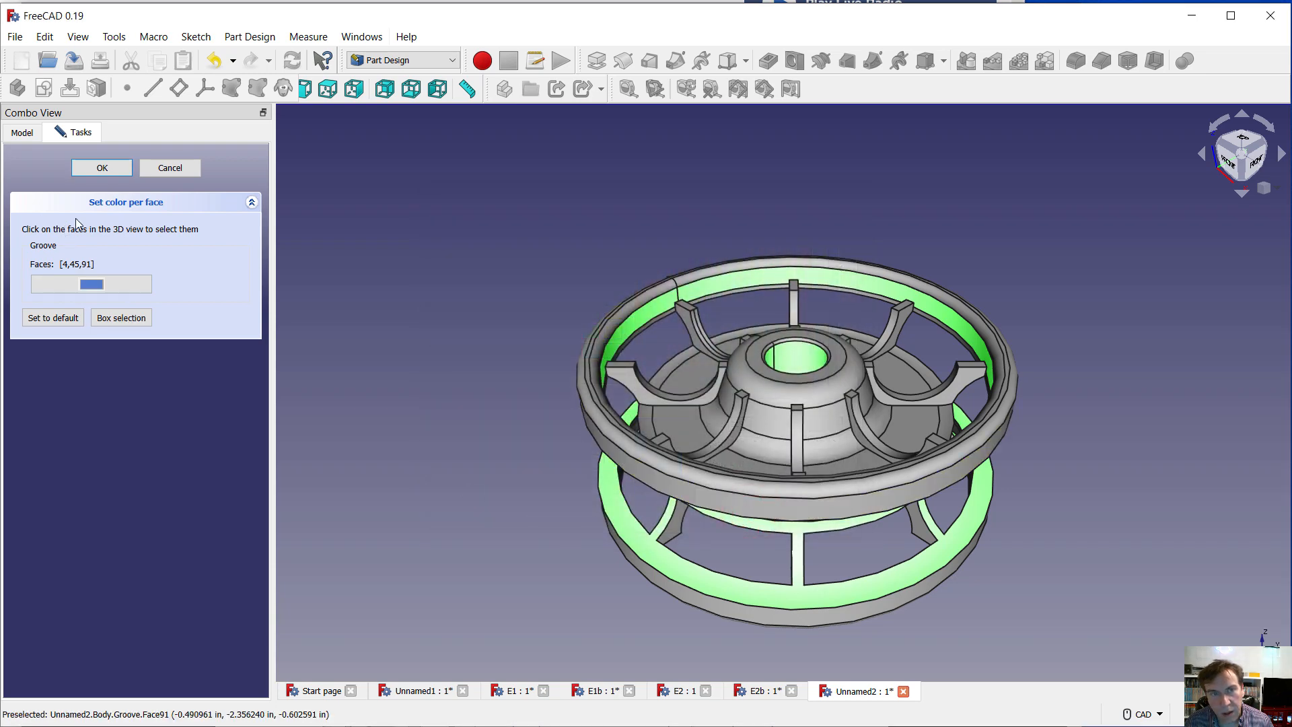
left_click(98, 168)
left_click(416, 313)
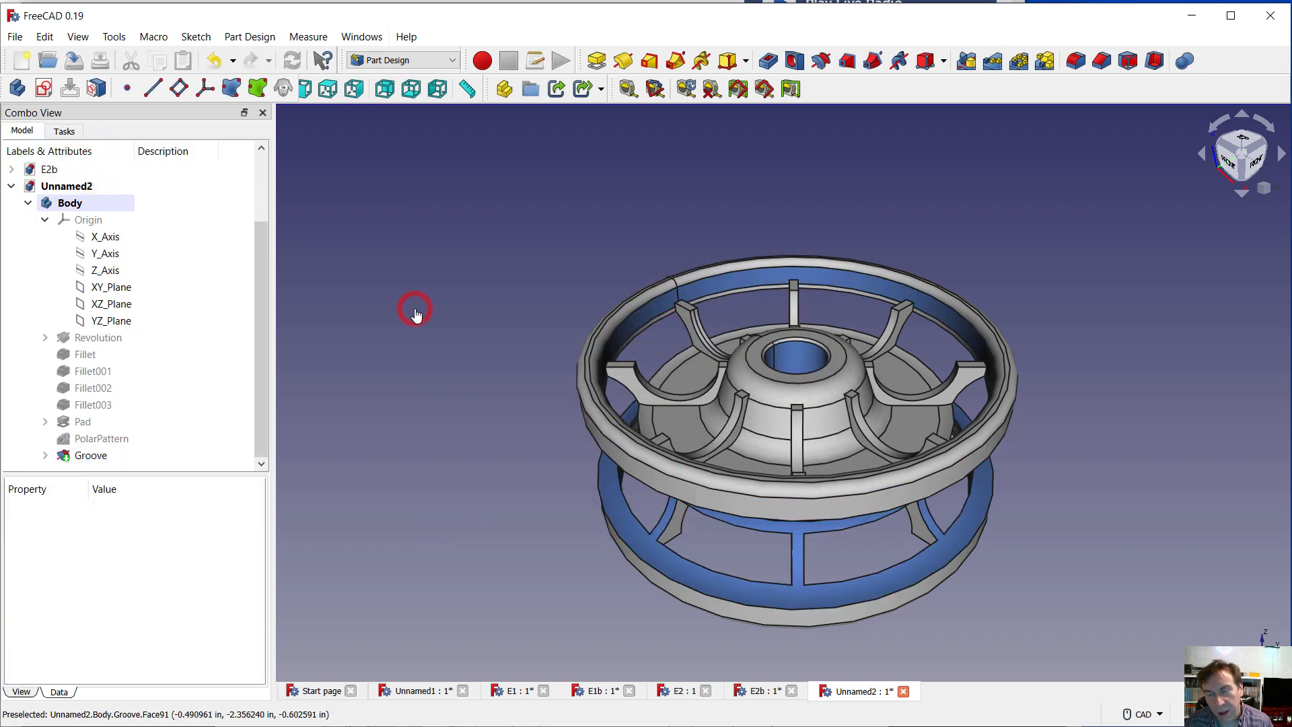